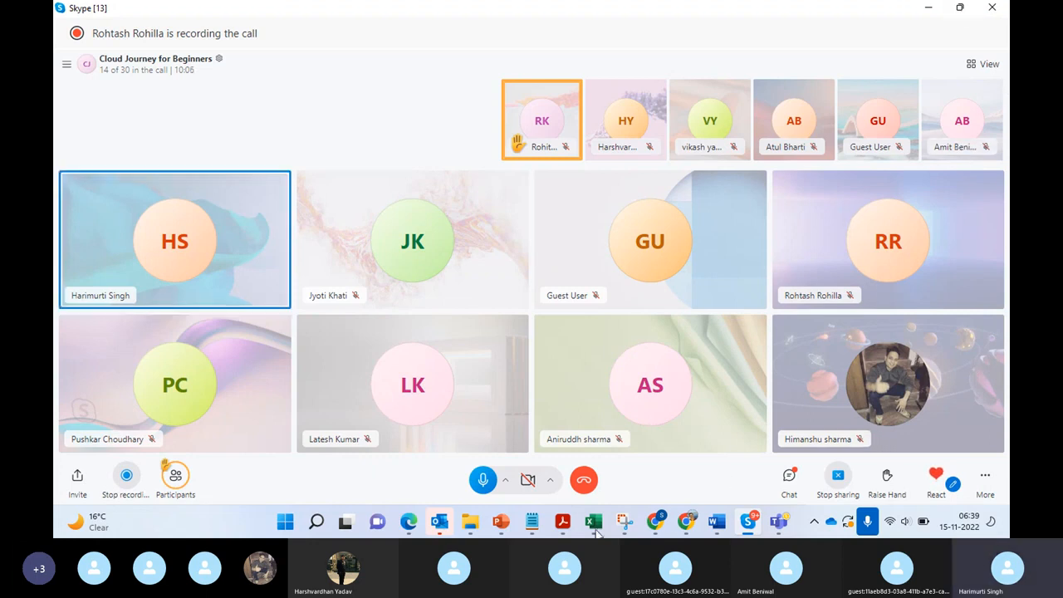
# Step: Switch to Chrome, open the AWS console sign-in page and submit the root user's e-mail address
pyautogui.click(685, 522)
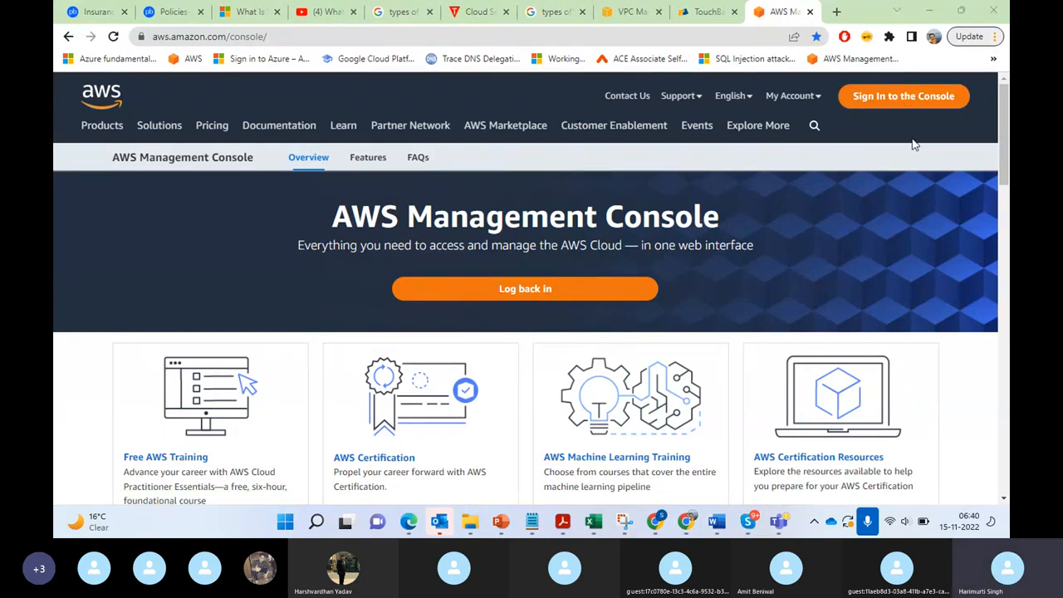
pyautogui.click(889, 99)
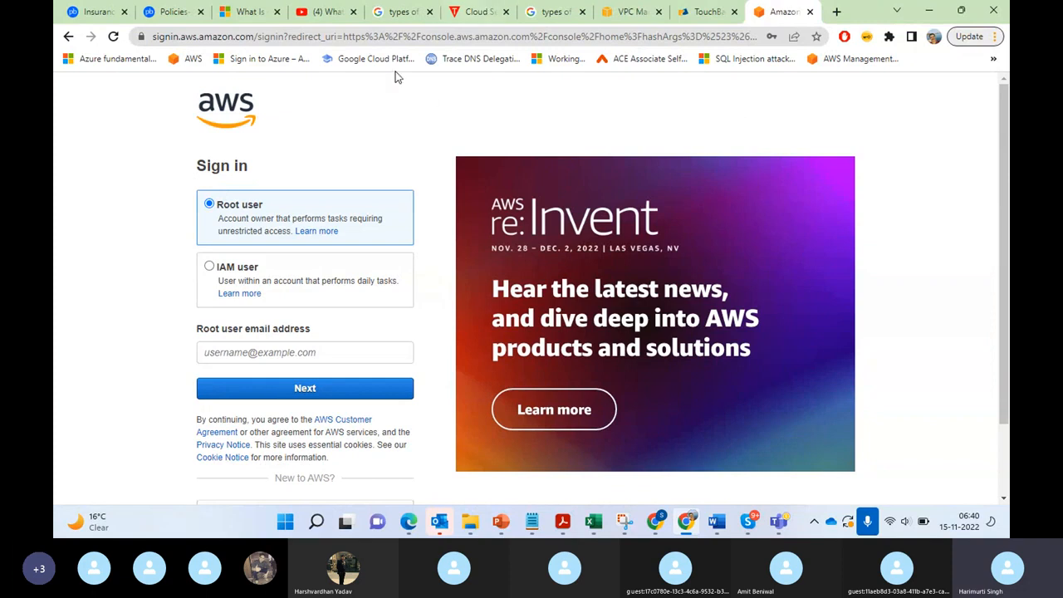
pyautogui.click(316, 350)
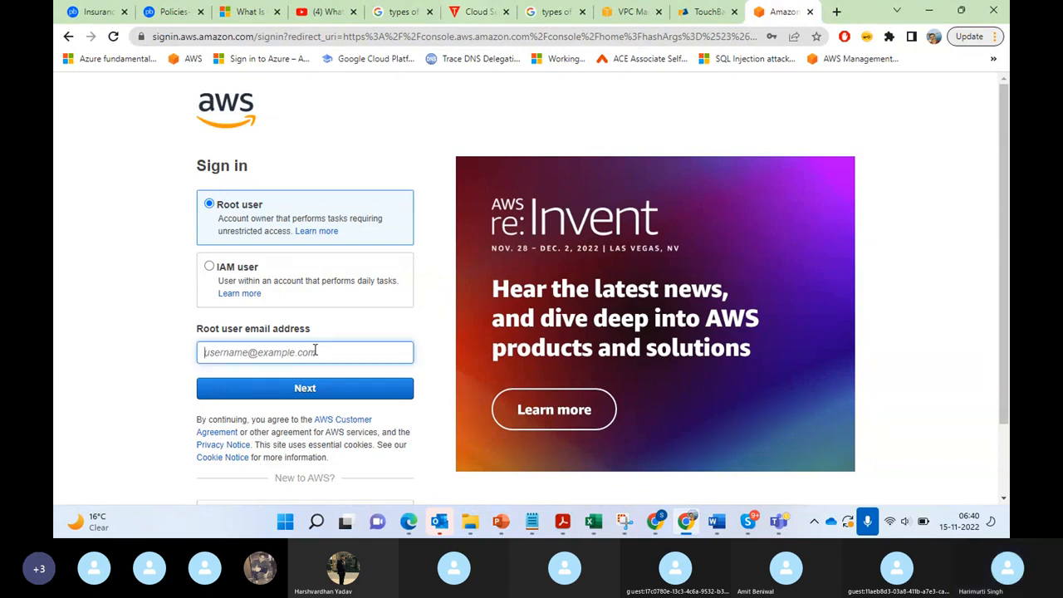
pyautogui.write('ec')
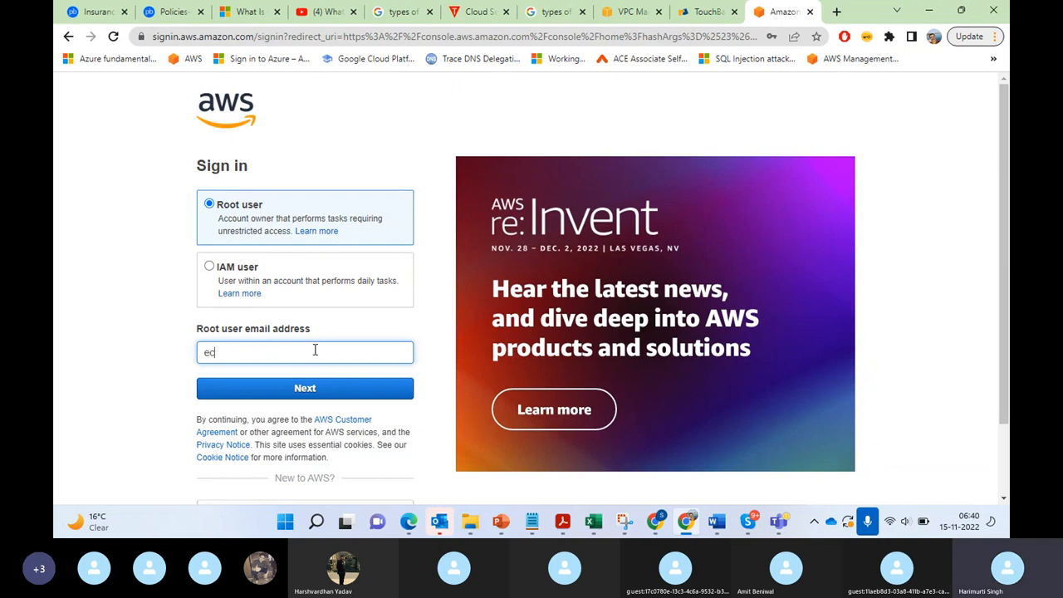
pyautogui.press('BackSpace')
pyautogui.press('BackSpace')
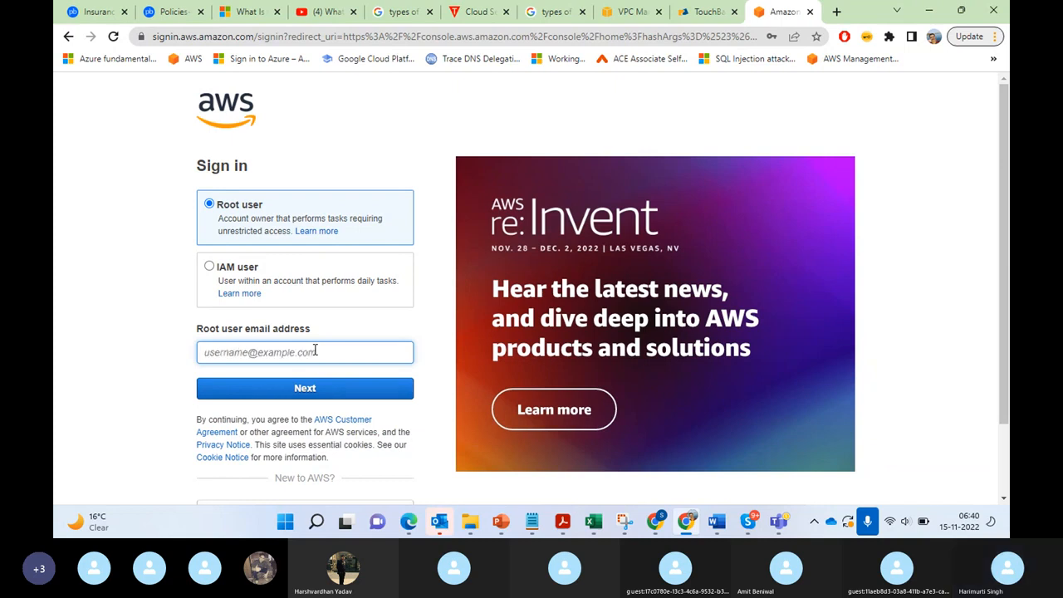
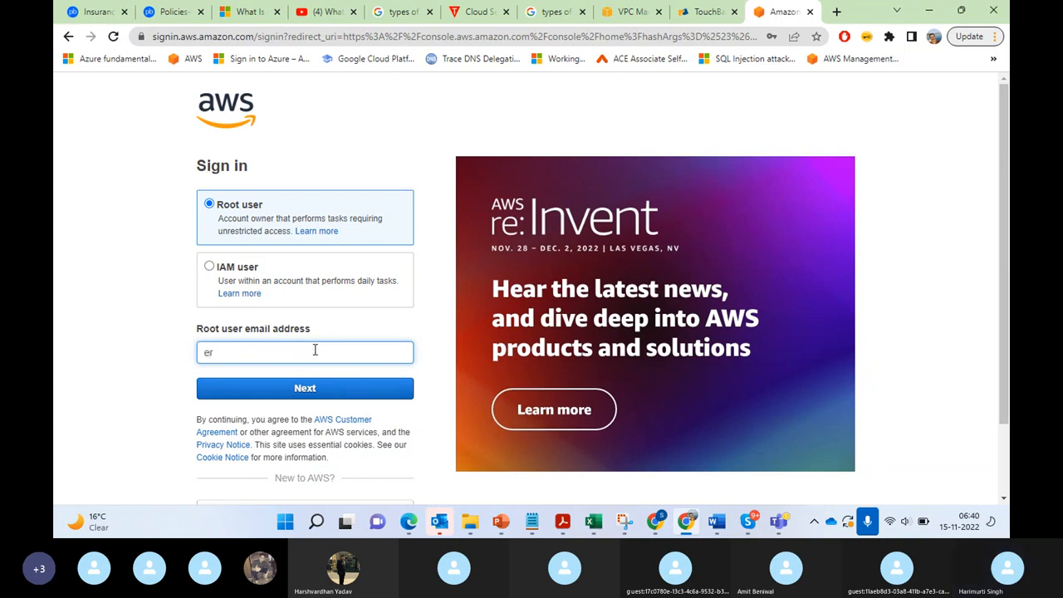
pyautogui.press('Return')
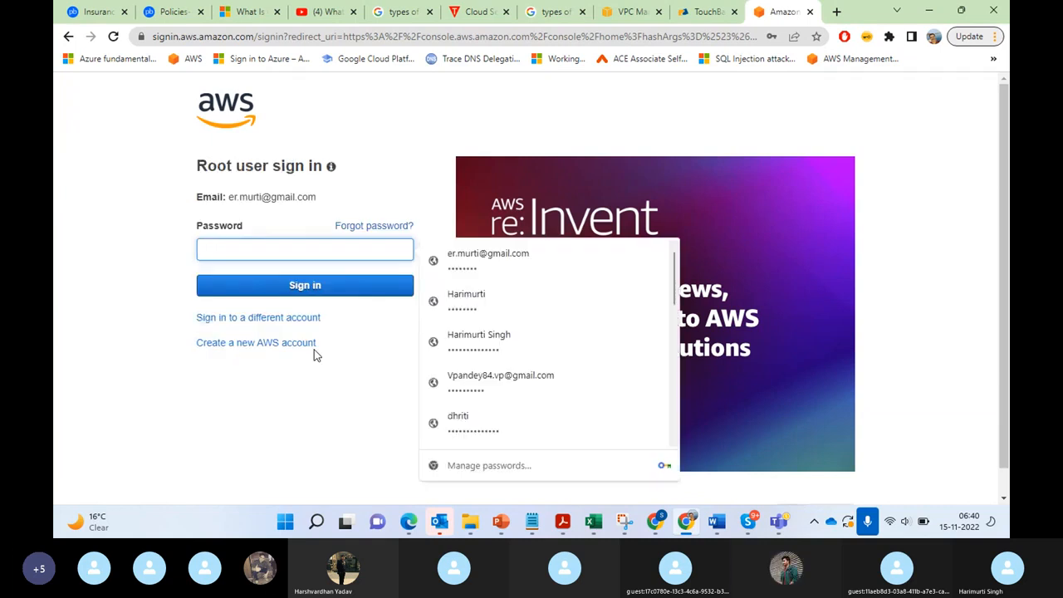
# Step: Fill in the saved account password for the root user and sign in to the console
pyautogui.click(515, 254)
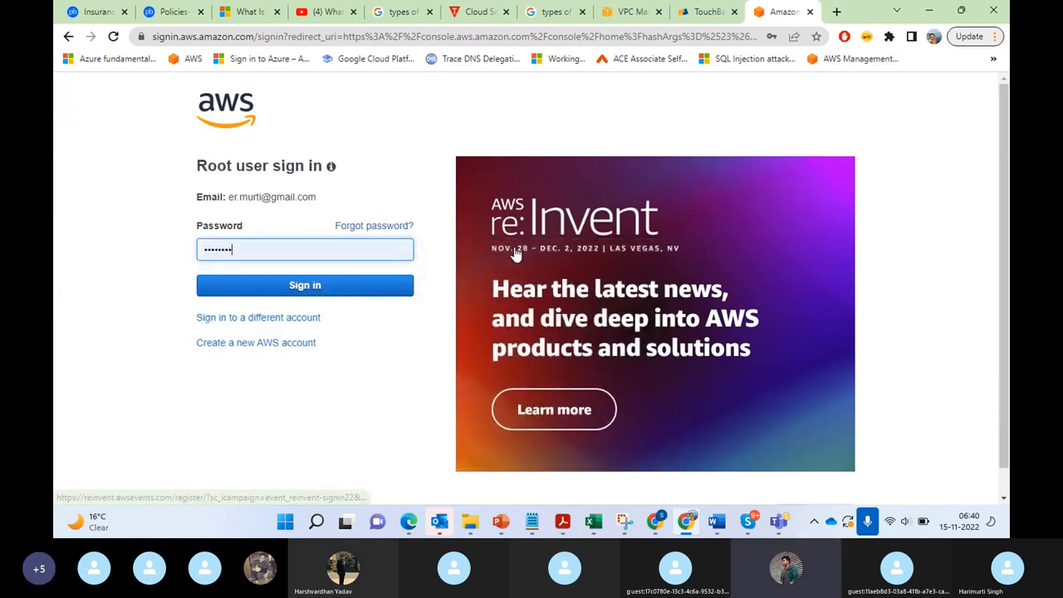
pyautogui.click(380, 294)
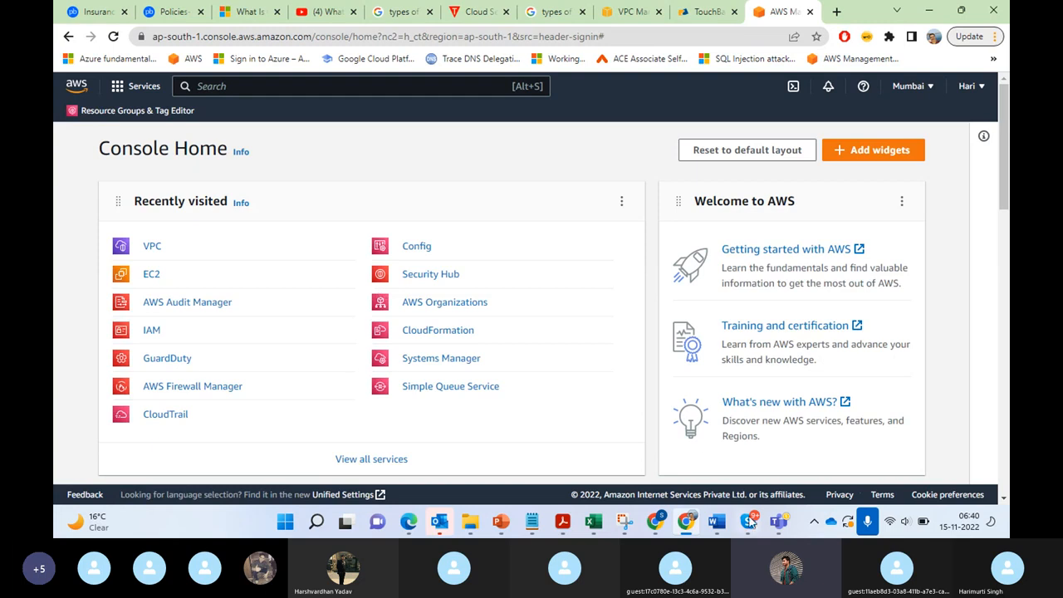
pyautogui.click(685, 522)
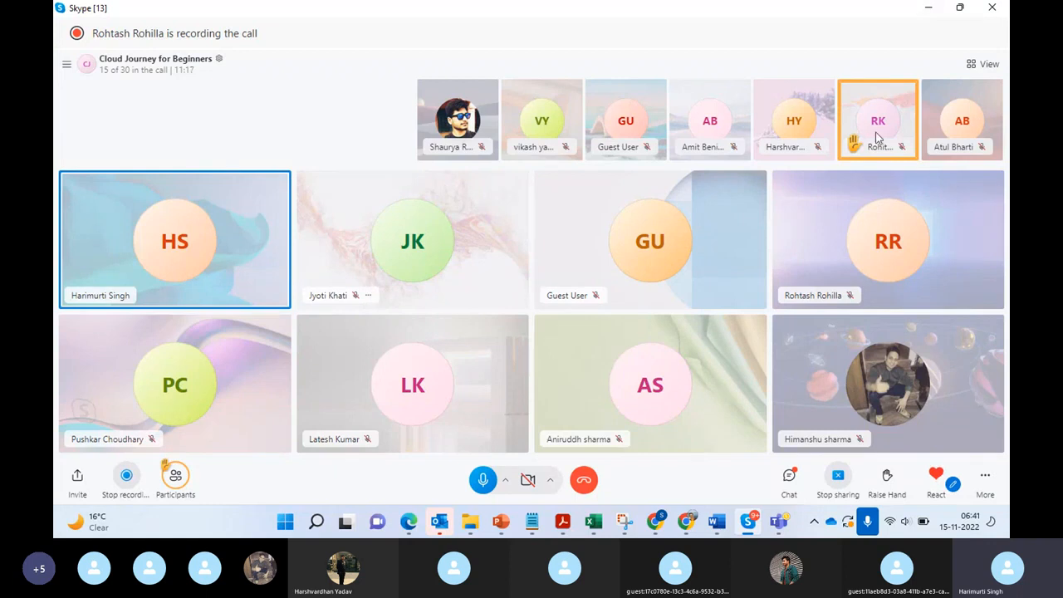
pyautogui.click(930, 10)
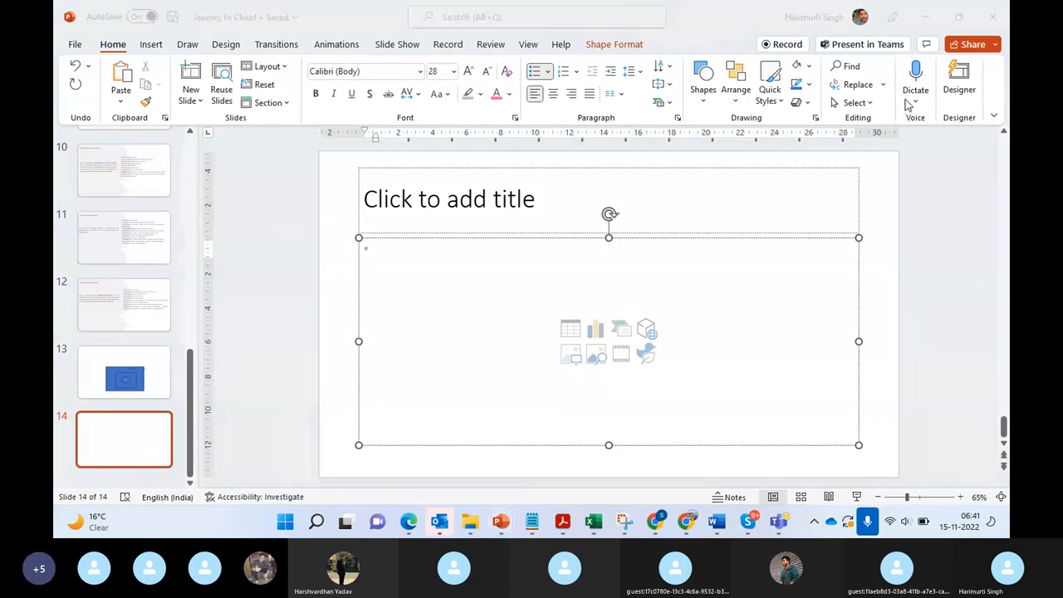
pyautogui.click(683, 521)
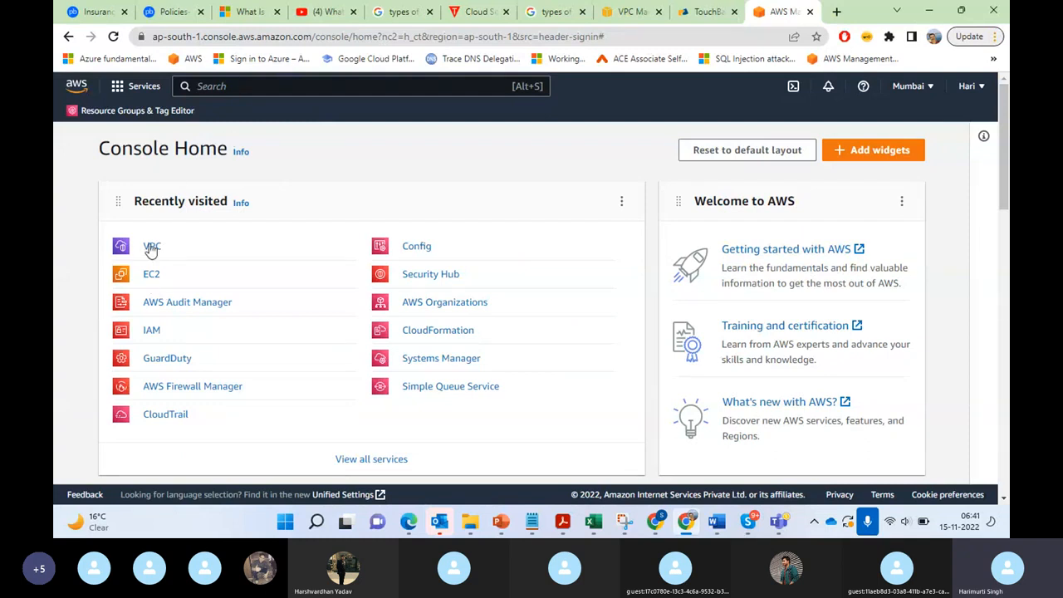
# Step: Search the AWS services for EC2 and open the EC2 dashboard
pyautogui.click(270, 87)
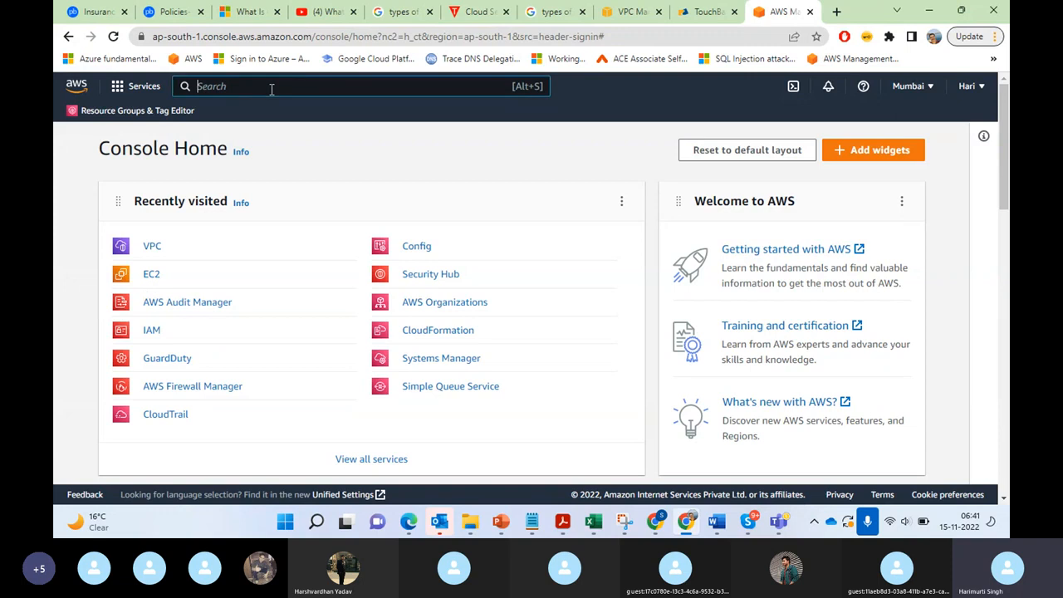
pyautogui.write('EC2')
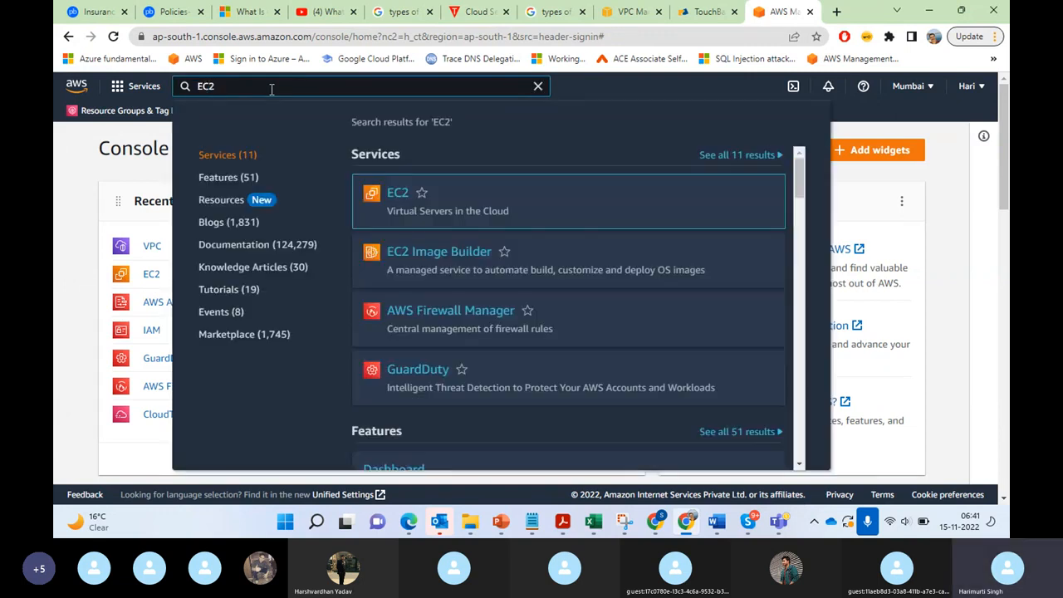
pyautogui.moveTo(458, 215)
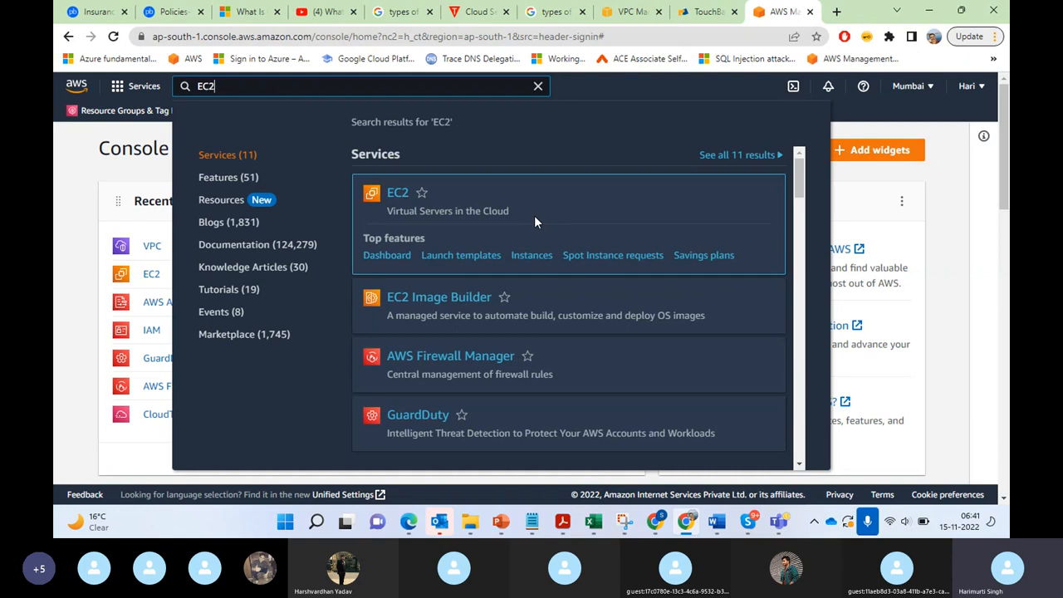
pyautogui.click(393, 202)
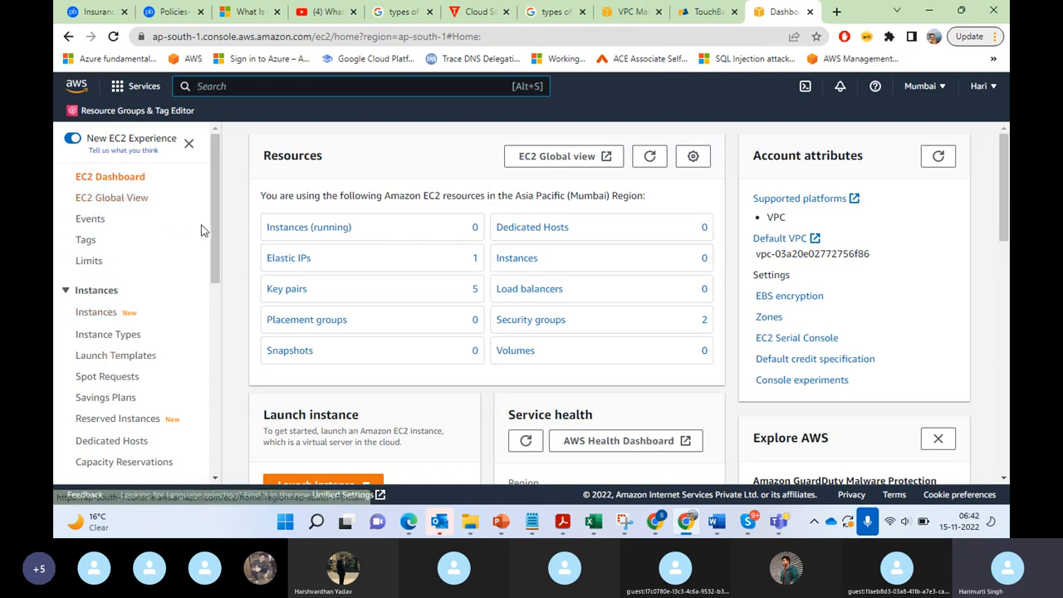
# Step: Open the EC2 instances list without the running-state filter and start launching a new instance
pyautogui.moveTo(214, 230); pyautogui.dragTo(200, 418)
pyautogui.scroll(5, 203, 404)
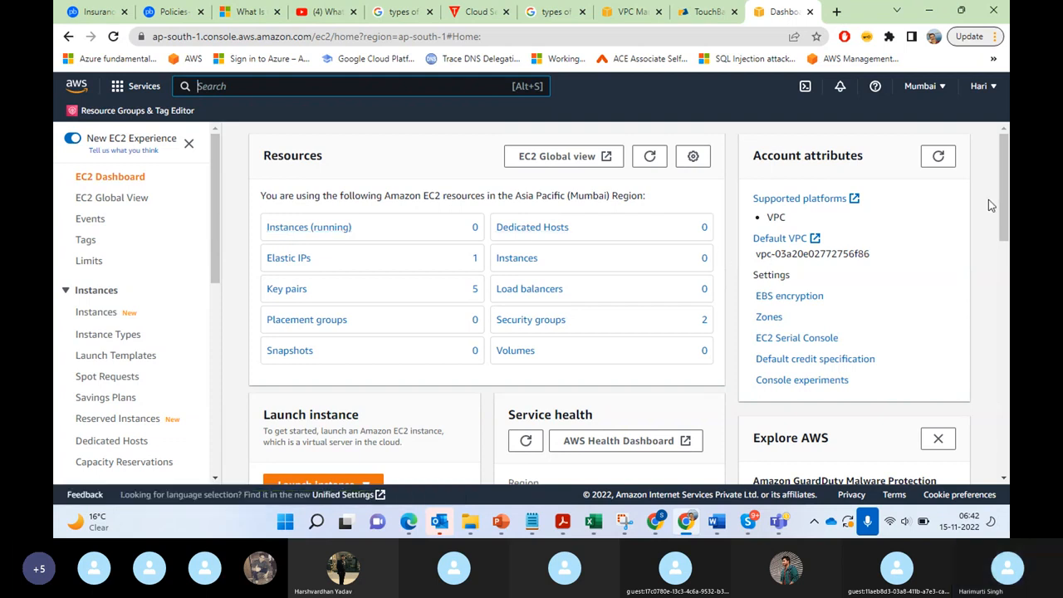
pyautogui.moveTo(1003, 198); pyautogui.dragTo(1004, 146)
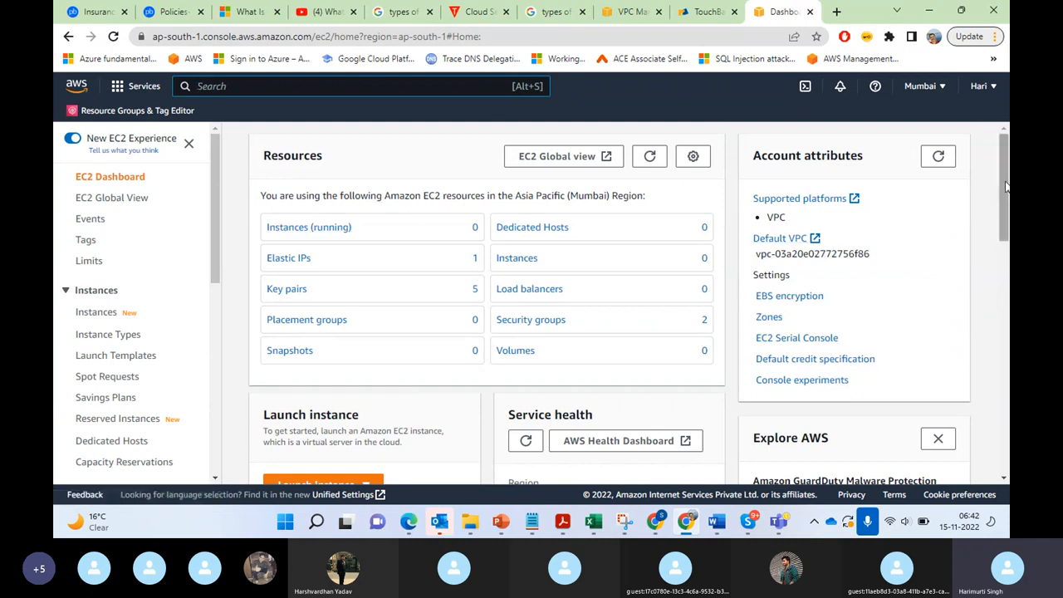
pyautogui.moveTo(1006, 187)
pyautogui.mouseDown()
pyautogui.moveTo(1007, 249)
pyautogui.moveTo(1000, 171)
pyautogui.mouseUp()
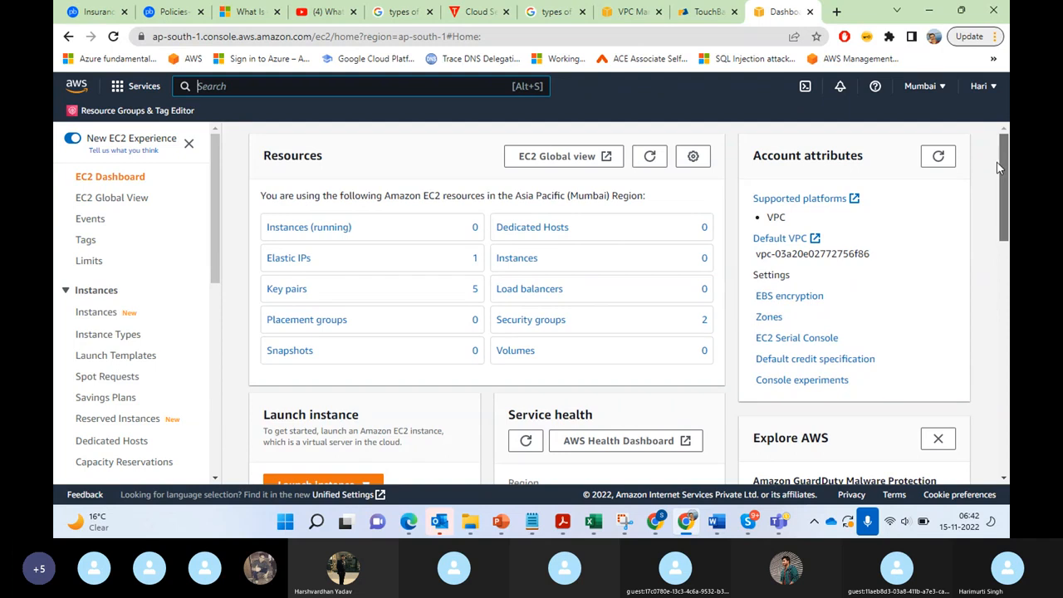
pyautogui.click(323, 228)
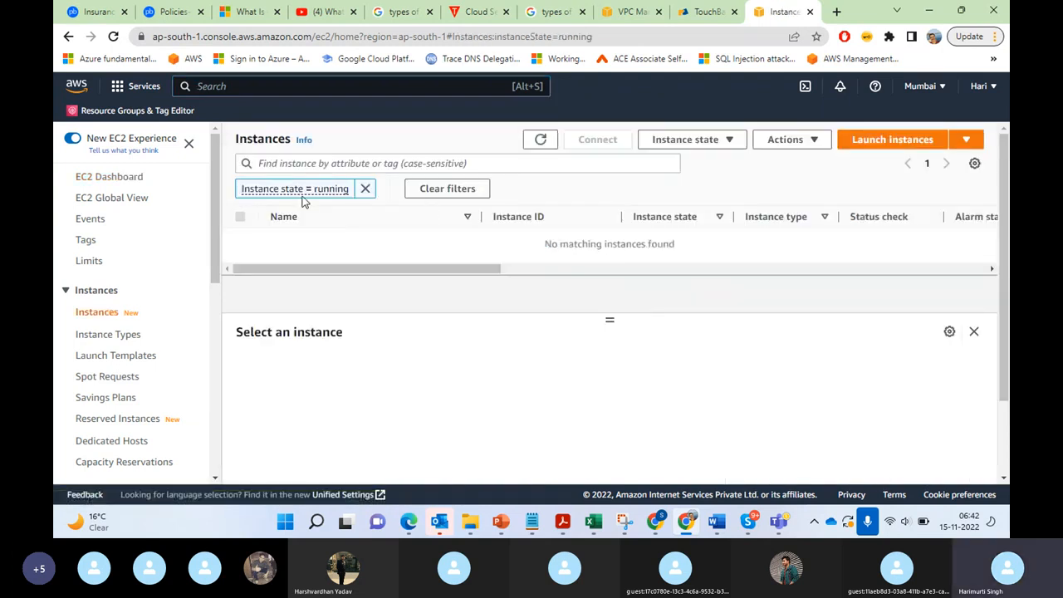
pyautogui.click(366, 189)
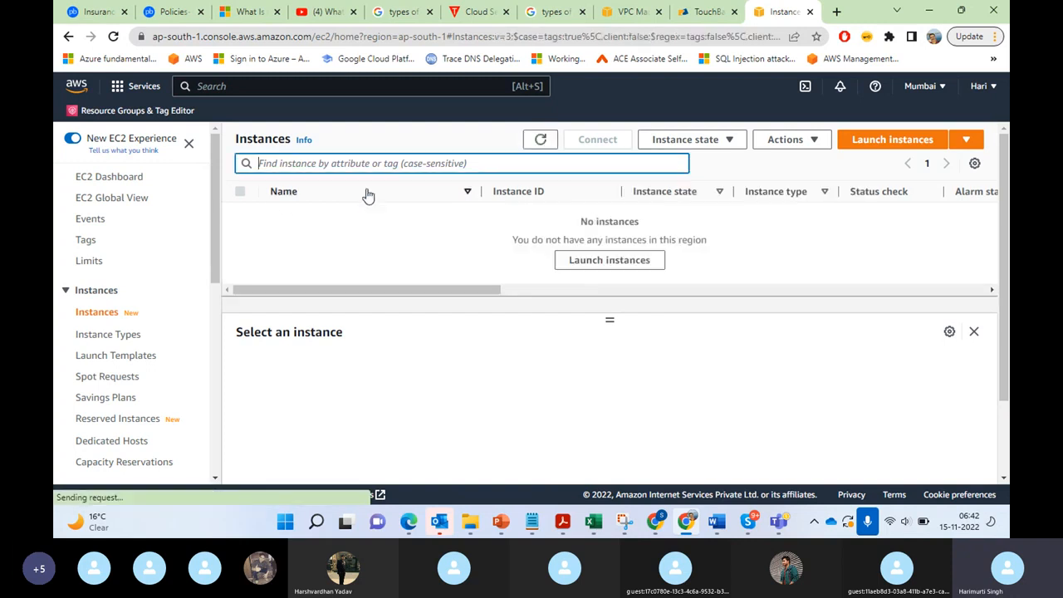
pyautogui.click(881, 142)
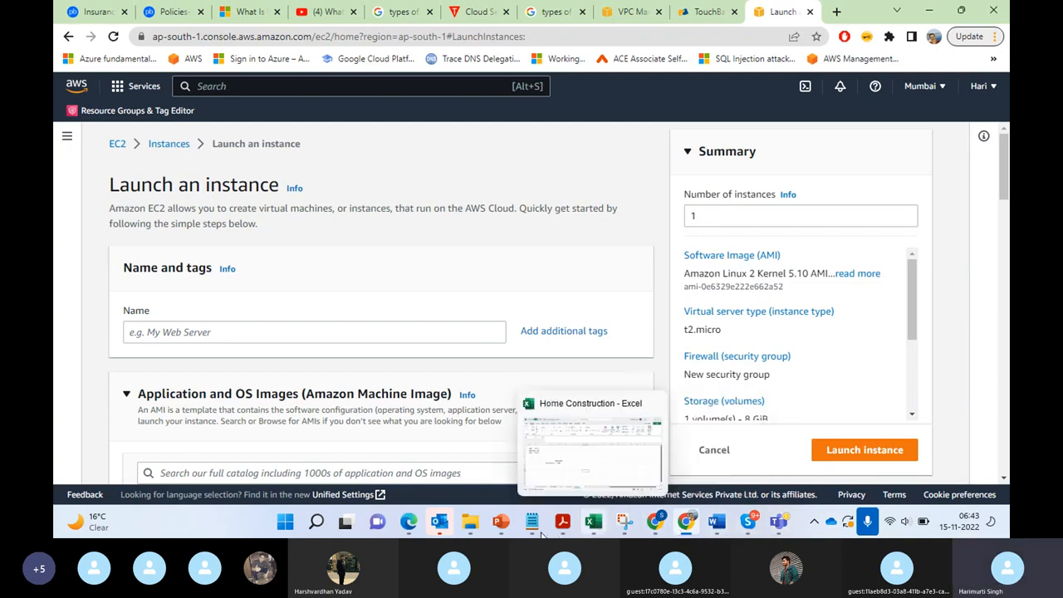
# Step: Switch to the Journey to Cloud presentation in PowerPoint and display slide 9 on the cloud service models
pyautogui.moveTo(500, 530)
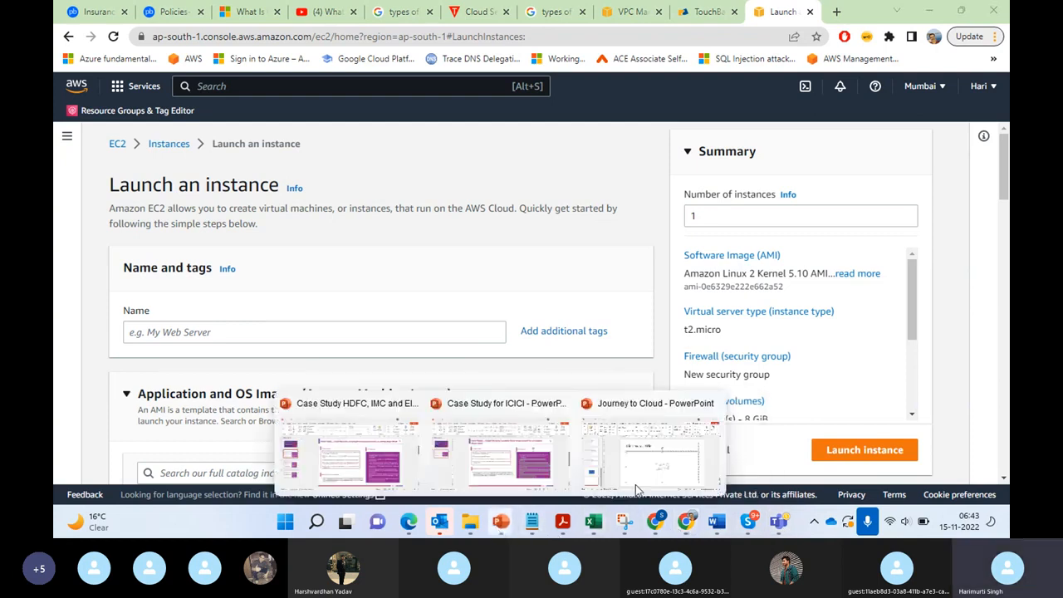
pyautogui.click(669, 471)
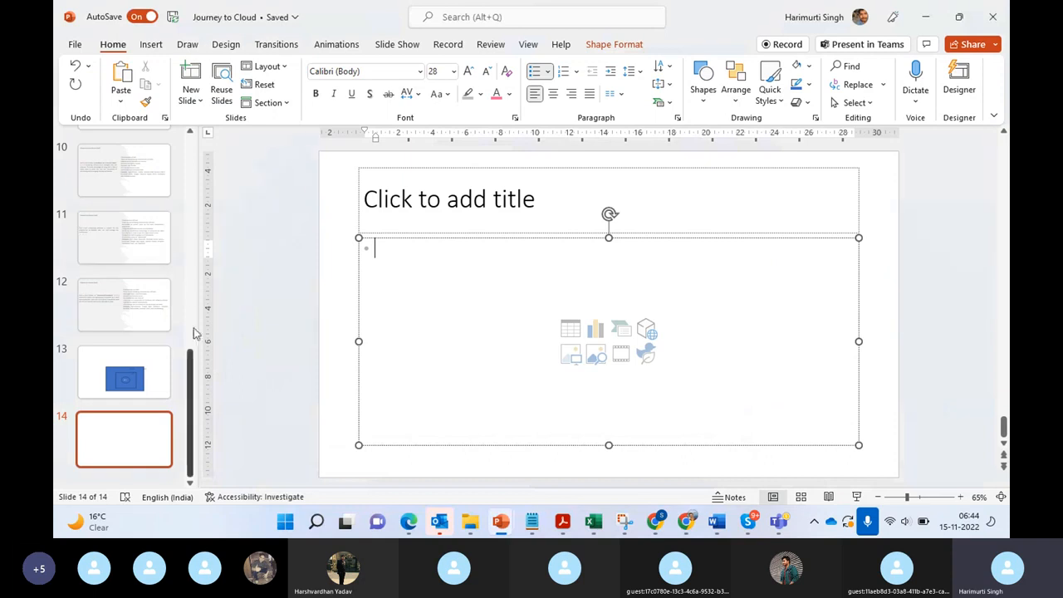
pyautogui.moveTo(192, 377); pyautogui.dragTo(192, 306)
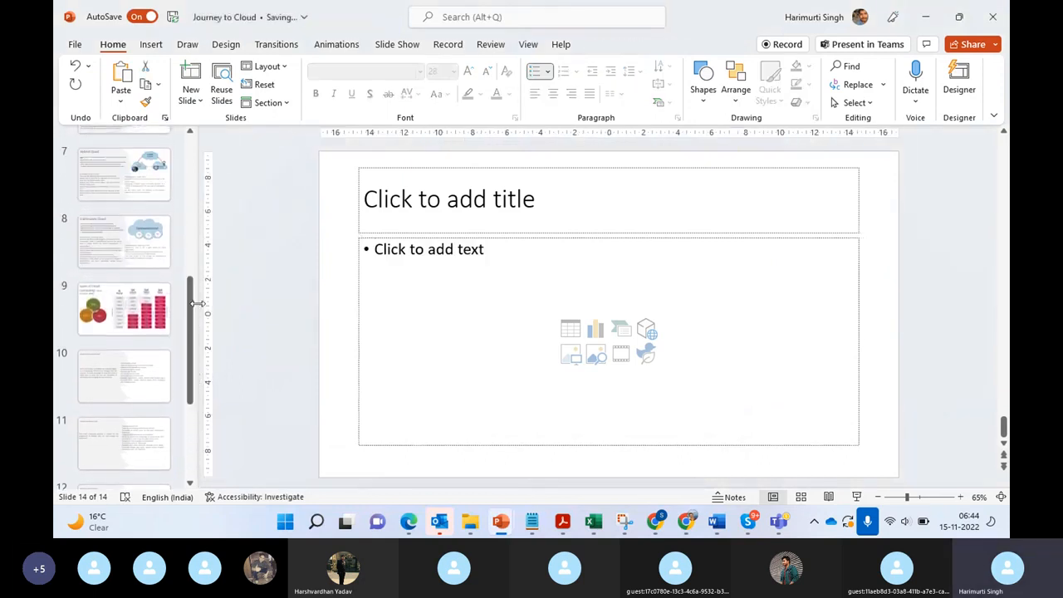
pyautogui.click(122, 304)
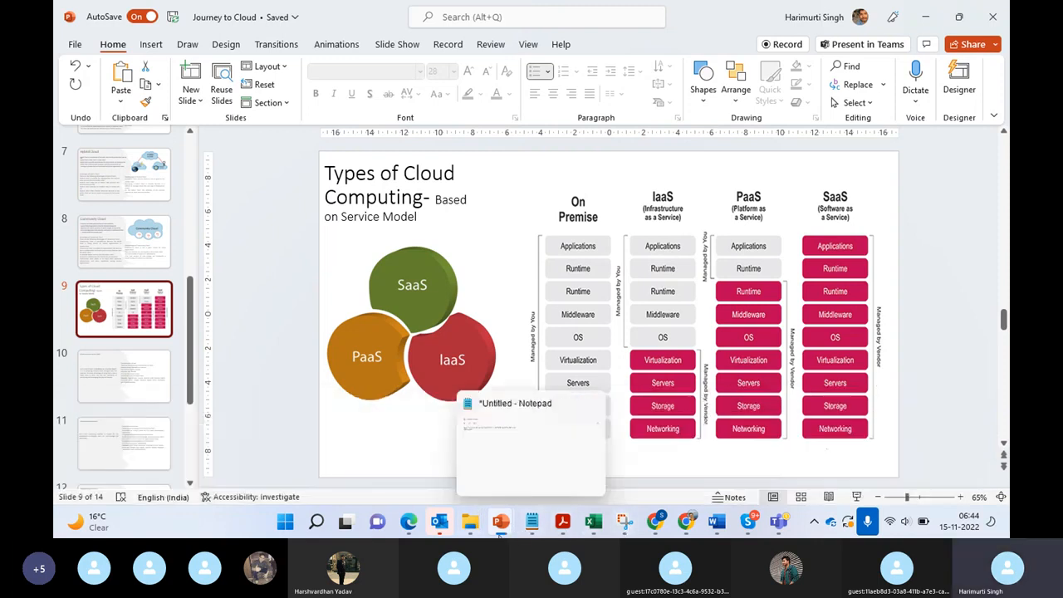
# Step: Return to the instance launch form in Chrome and name the new instance Test Instance
pyautogui.moveTo(498, 536)
pyautogui.moveTo(686, 524)
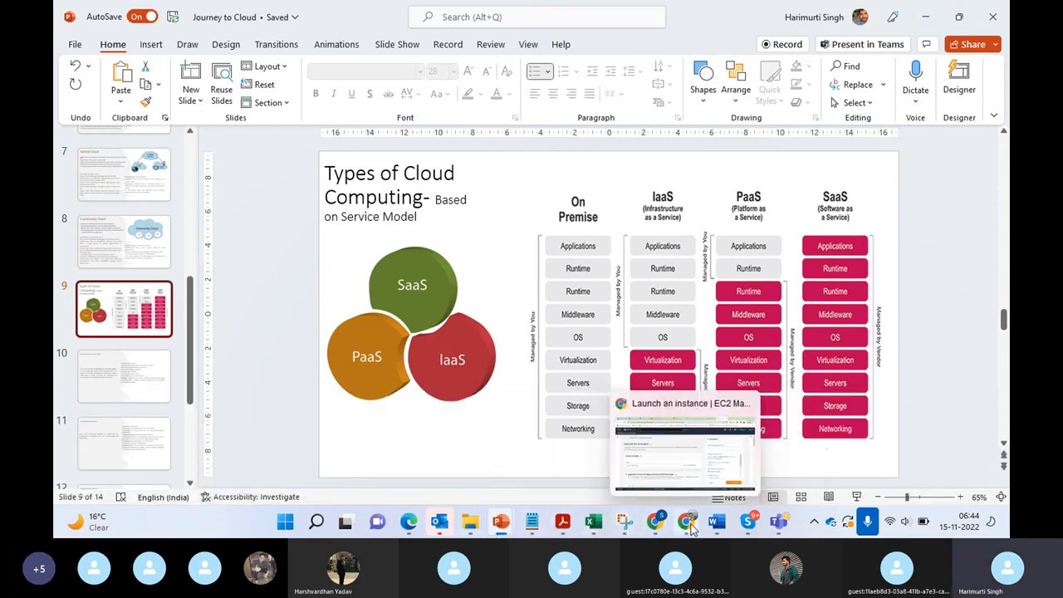
pyautogui.click(686, 465)
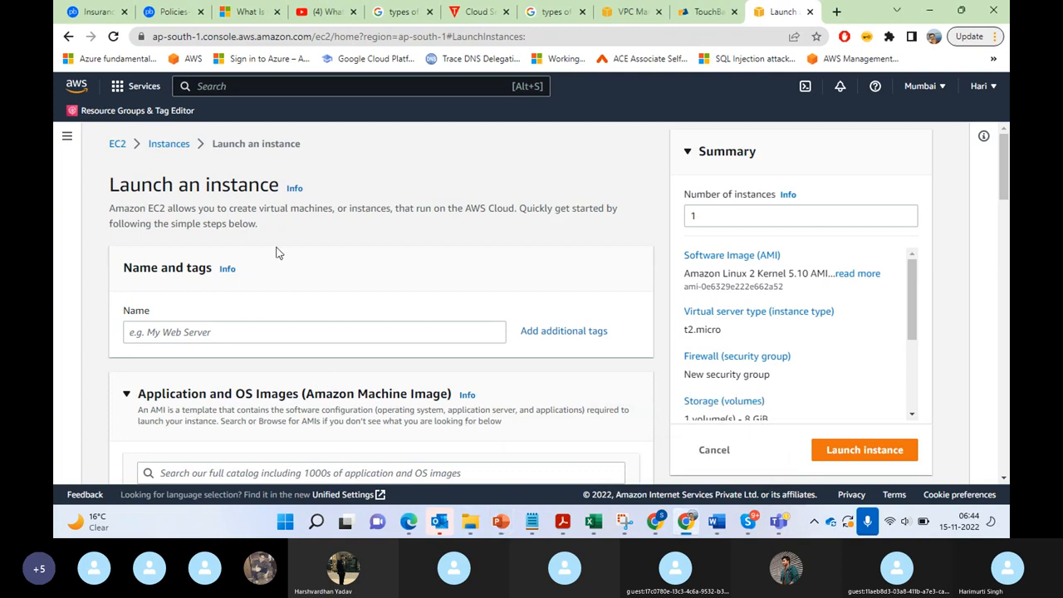
pyautogui.click(223, 332)
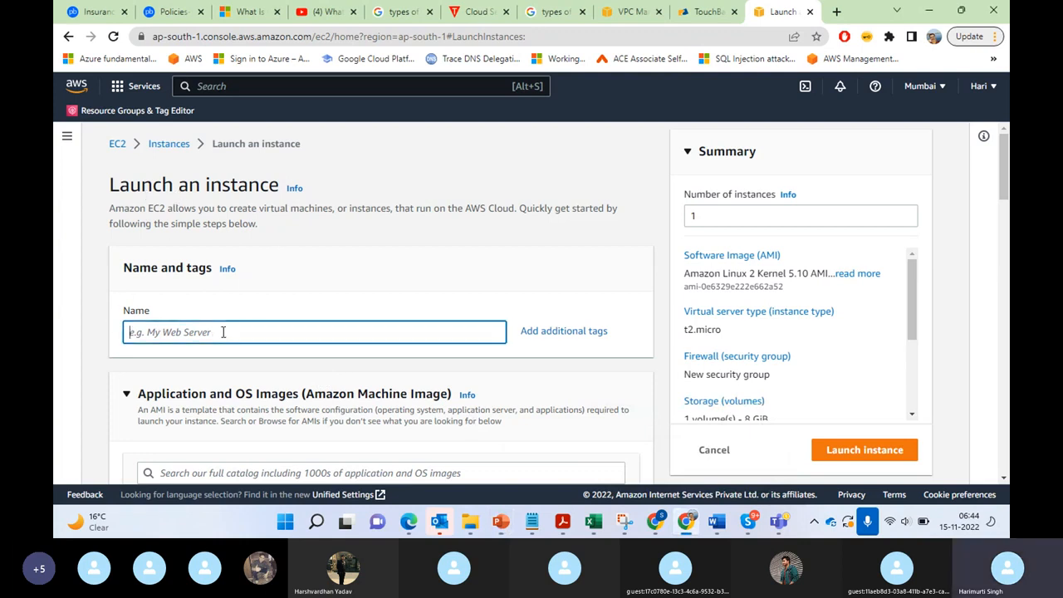
pyautogui.write('Test Instance')
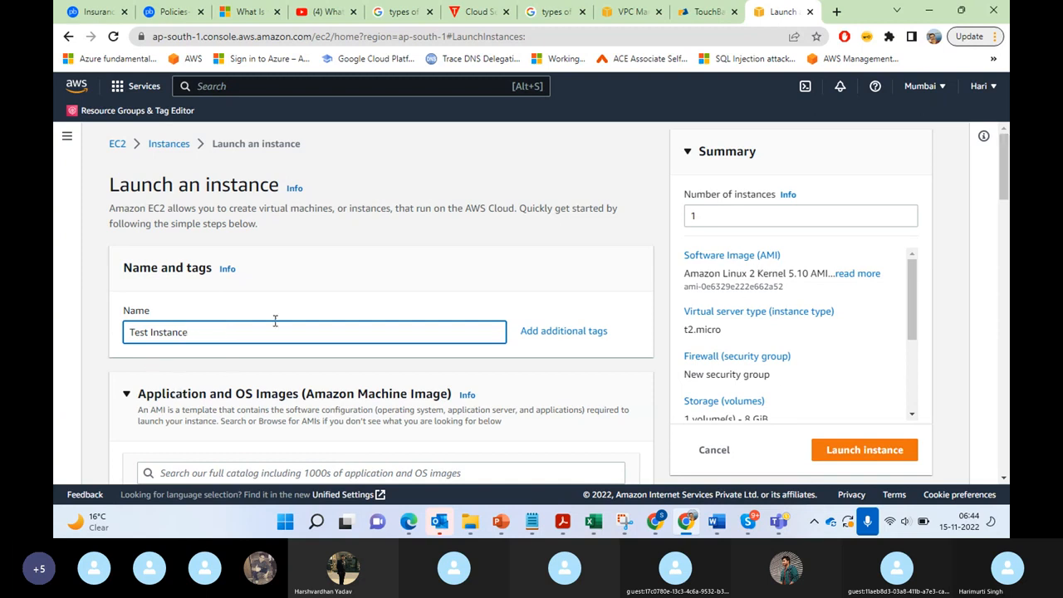
# Step: Choose Windows from the quick start operating system images as the instance's machine image
pyautogui.scroll(-2, 1005, 193)
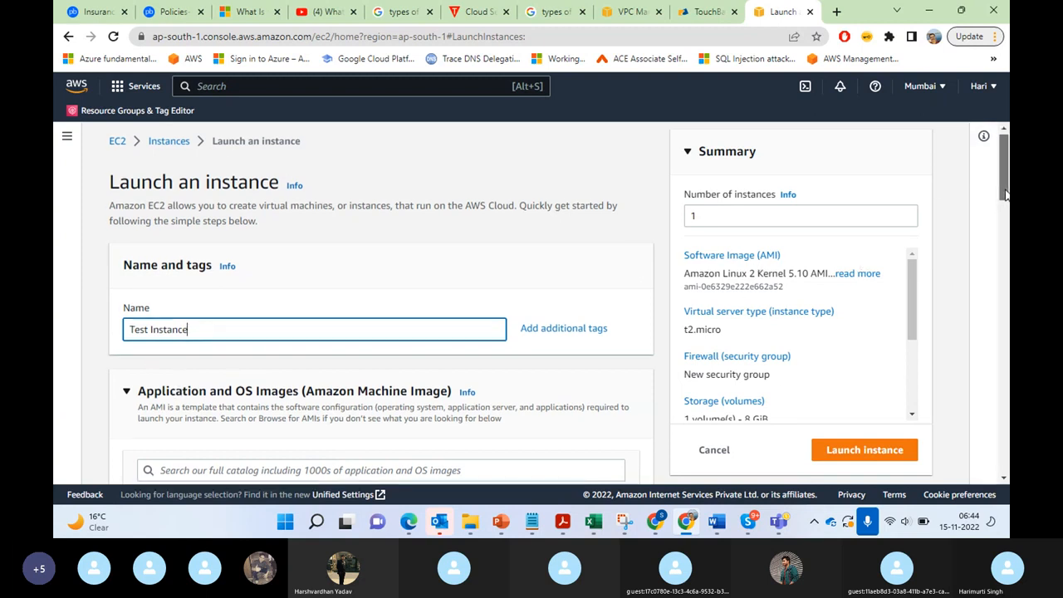
pyautogui.moveTo(1008, 213)
pyautogui.mouseDown()
pyautogui.moveTo(1007, 193)
pyautogui.moveTo(1007, 213)
pyautogui.mouseUp()
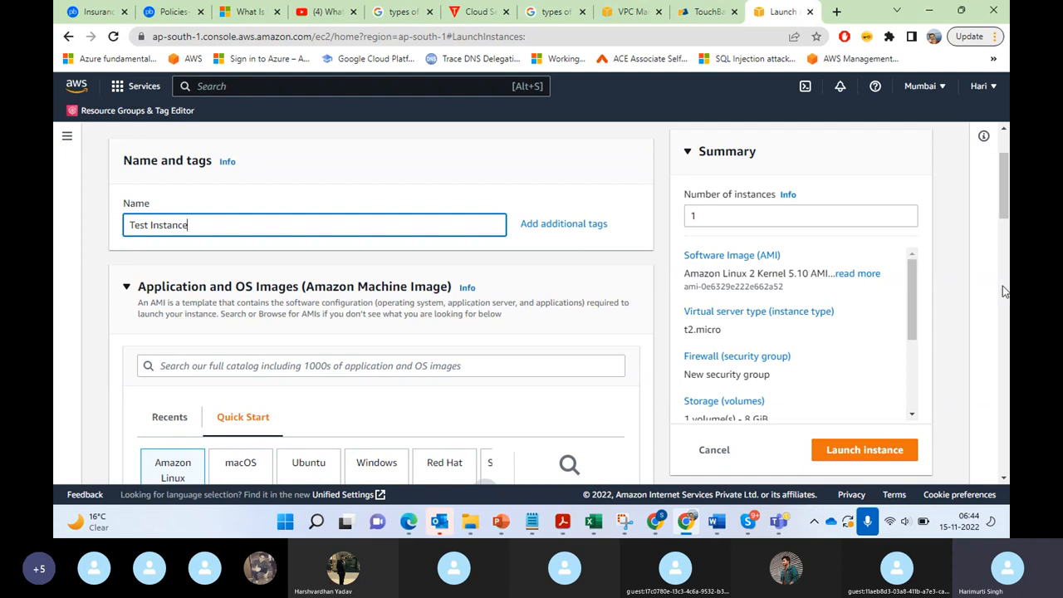
pyautogui.moveTo(1009, 190); pyautogui.dragTo(1008, 207)
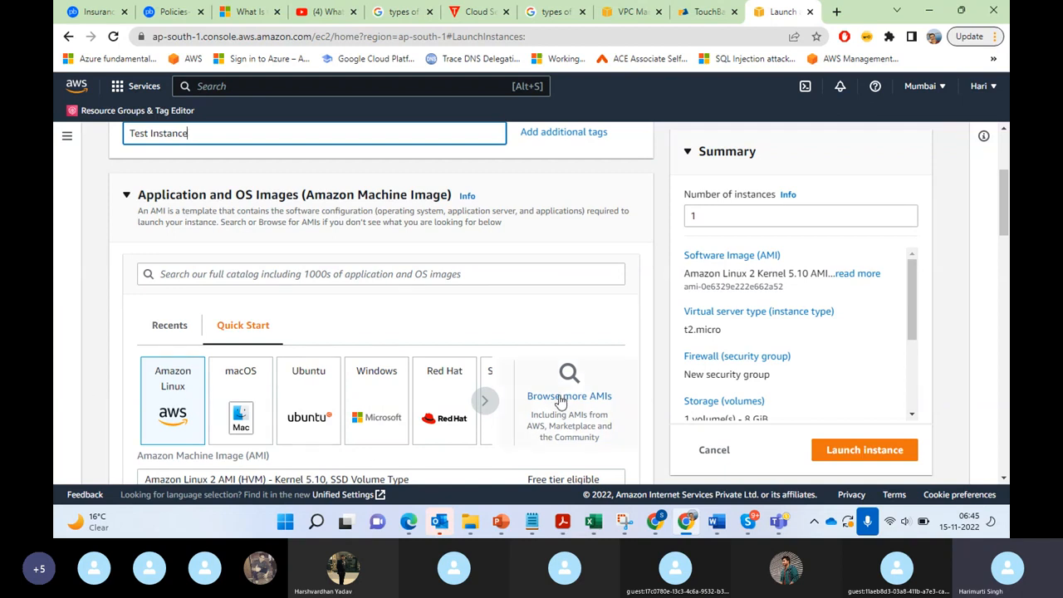
pyautogui.scroll(-1, 1005, 231)
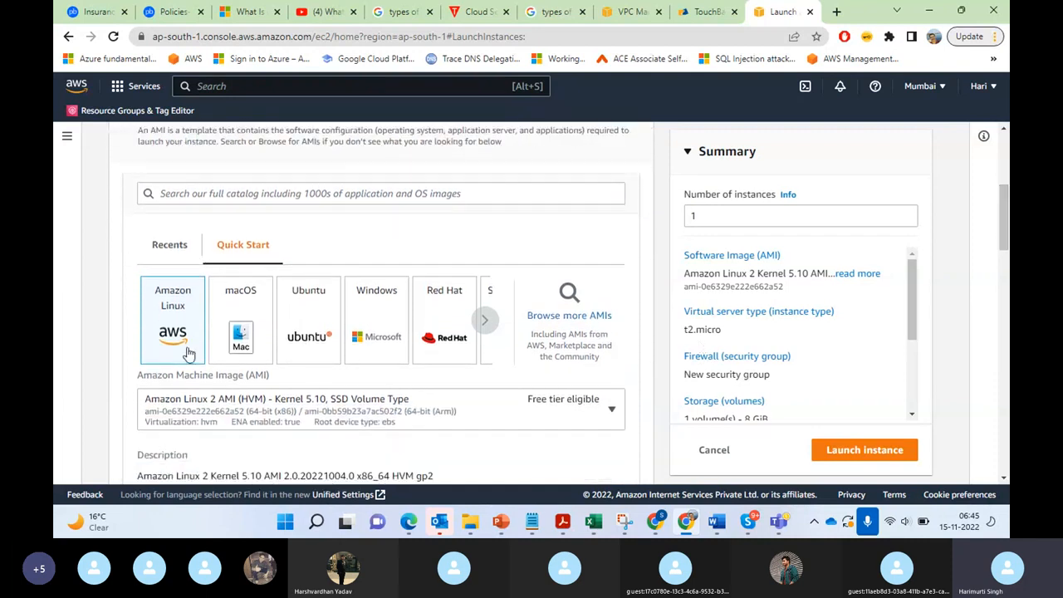
pyautogui.click(374, 316)
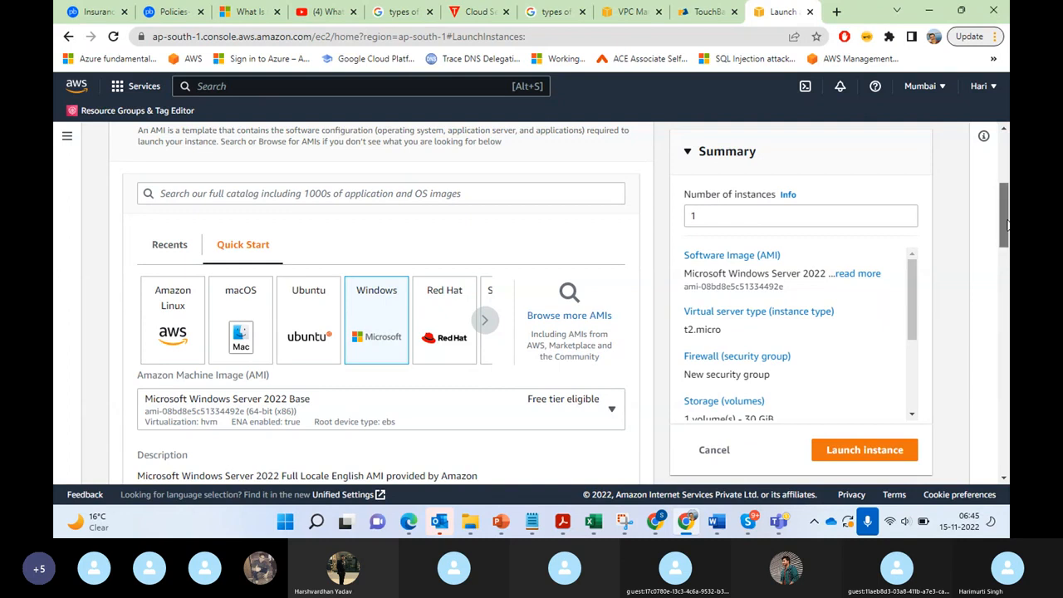
# Step: Choose Microsoft Windows Server 2016 Base as the instance's Amazon Machine Image
pyautogui.moveTo(1007, 224); pyautogui.dragTo(1008, 241)
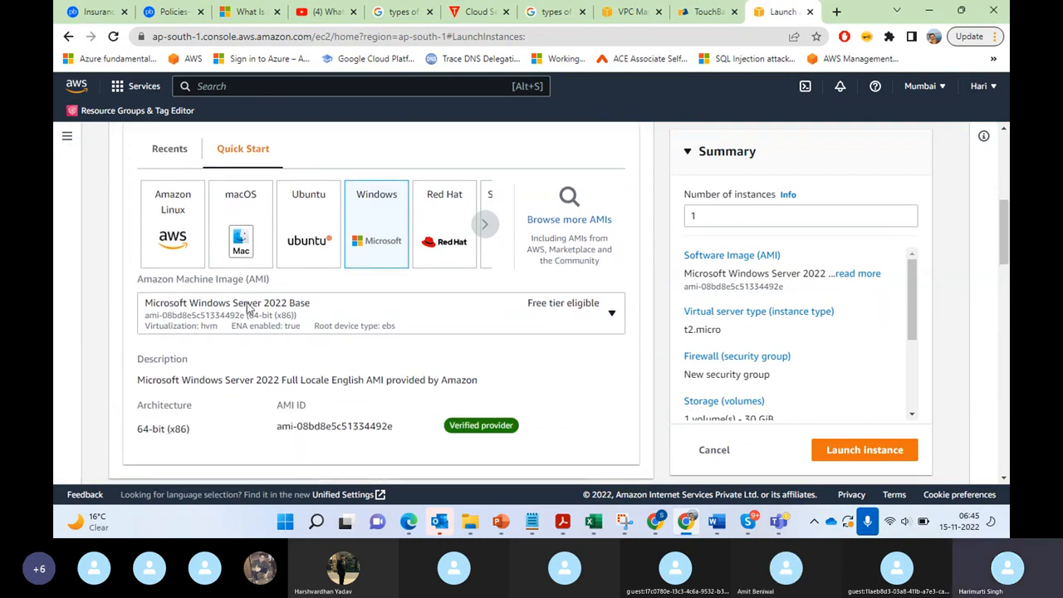
pyautogui.click(613, 315)
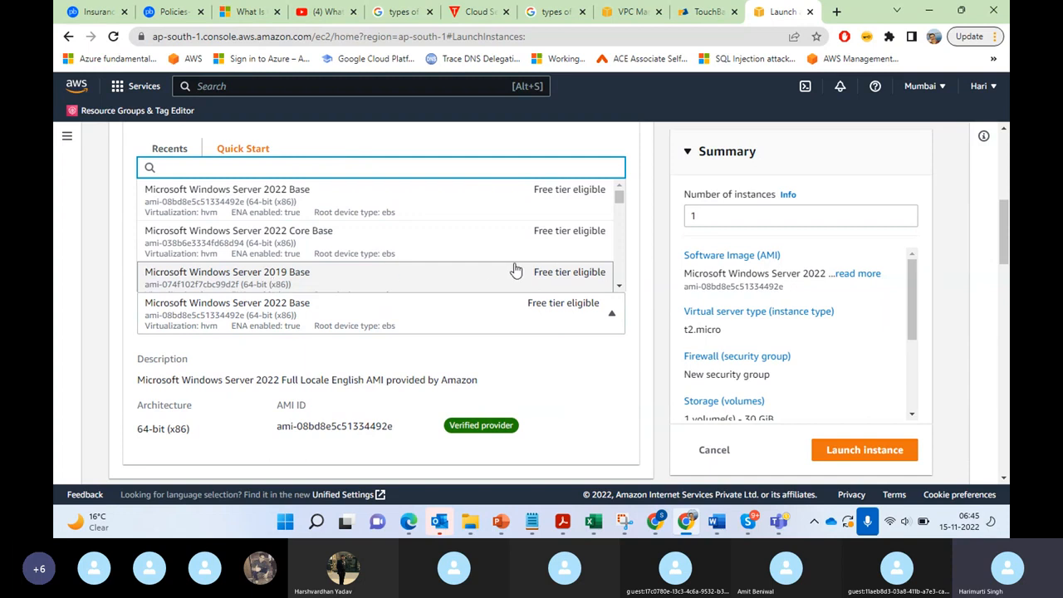
pyautogui.moveTo(620, 202); pyautogui.dragTo(627, 175)
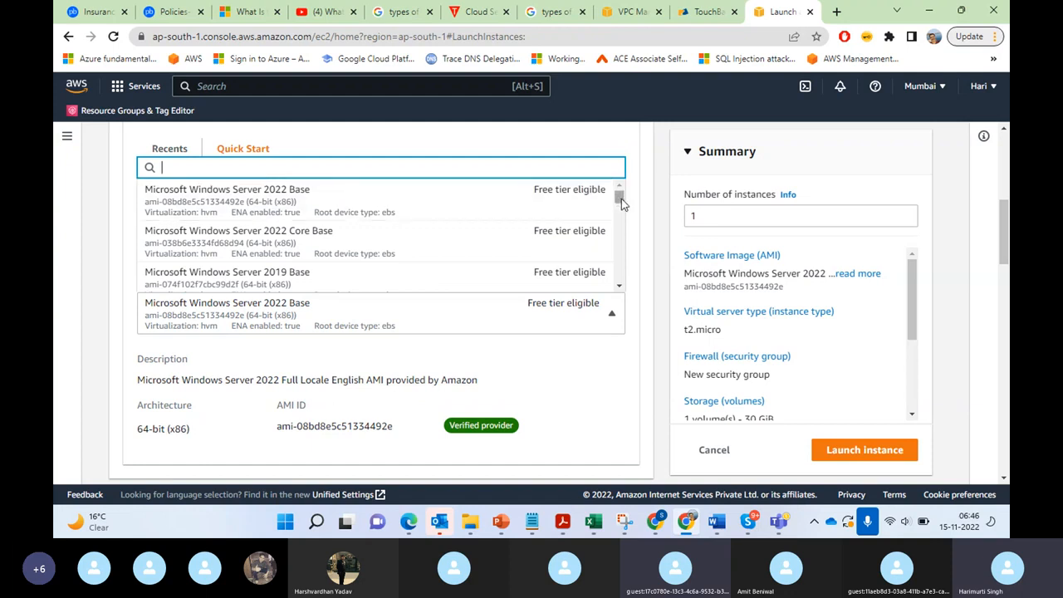
pyautogui.moveTo(622, 203); pyautogui.dragTo(621, 275)
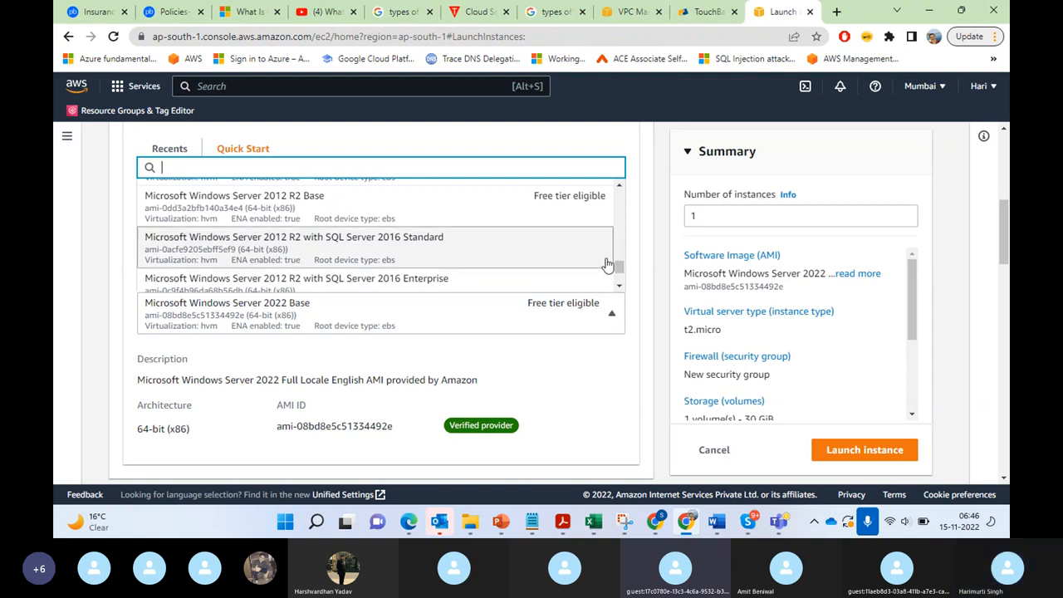
pyautogui.moveTo(619, 267); pyautogui.dragTo(623, 197)
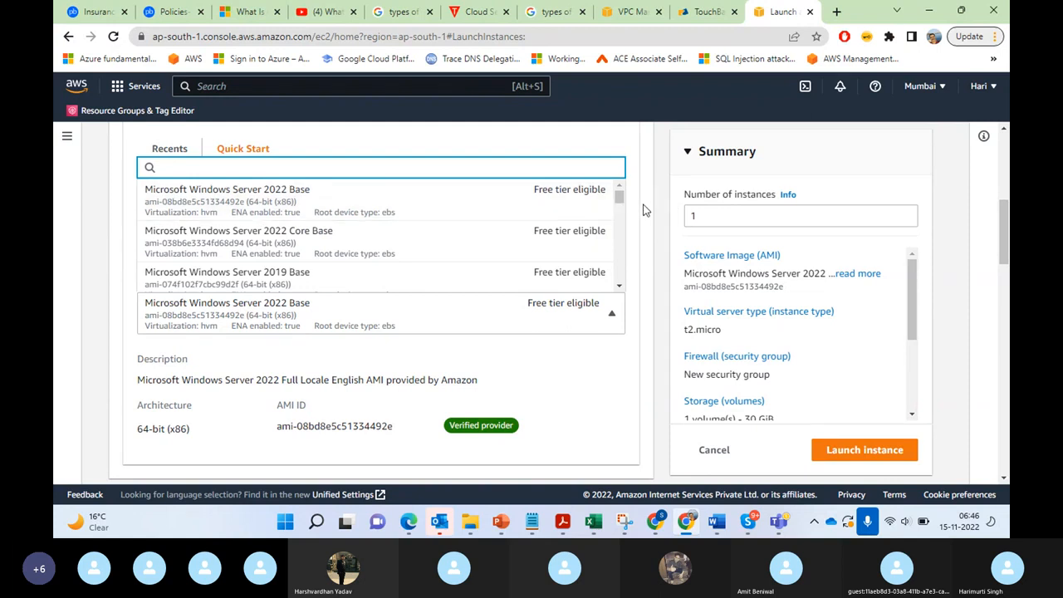
pyautogui.moveTo(622, 204); pyautogui.dragTo(623, 218)
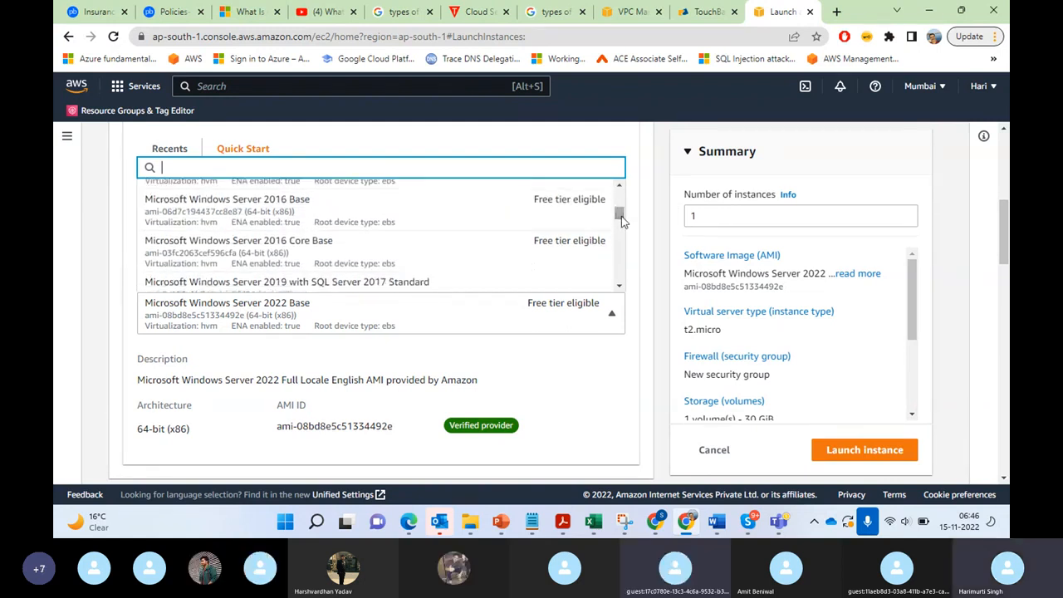
pyautogui.click(274, 216)
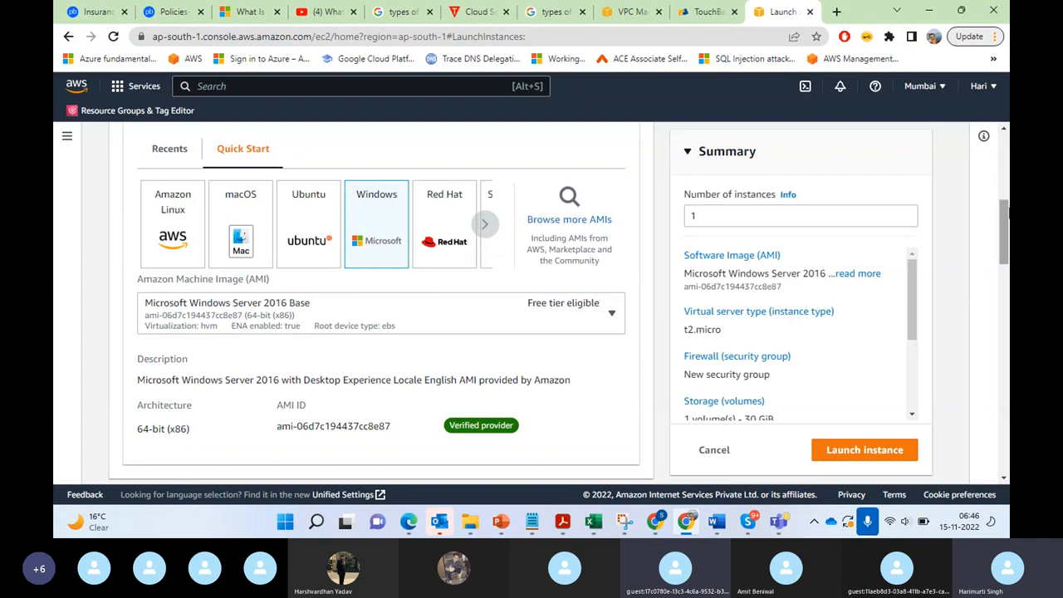
# Step: Review the instance type settings and look through the existing key pairs available for the instance login
pyautogui.moveTo(1005, 211); pyautogui.dragTo(1007, 252)
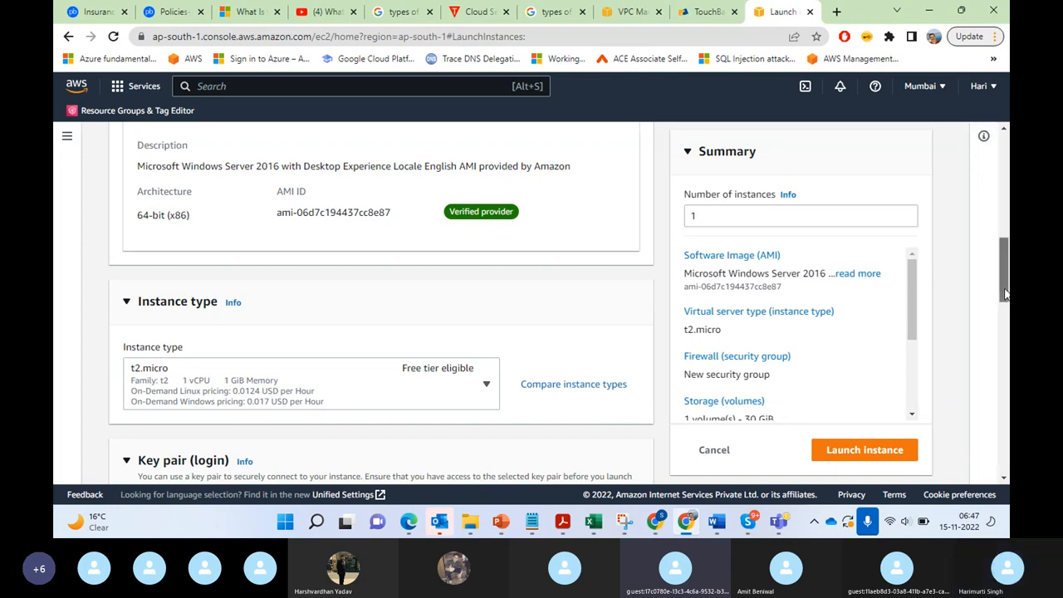
pyautogui.moveTo(1006, 293); pyautogui.dragTo(1005, 304)
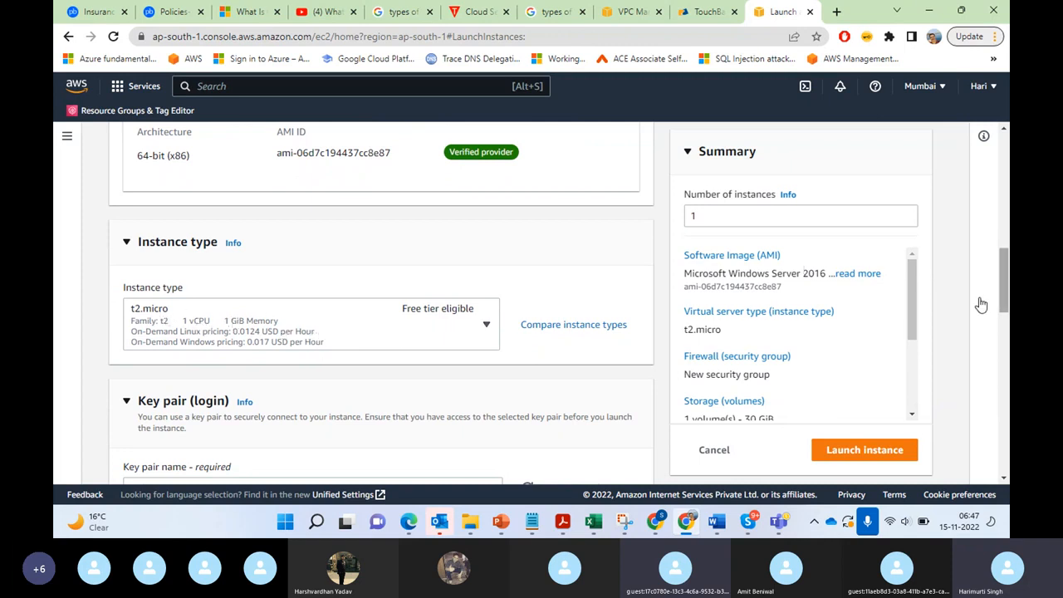
pyautogui.moveTo(1008, 292); pyautogui.dragTo(1005, 324)
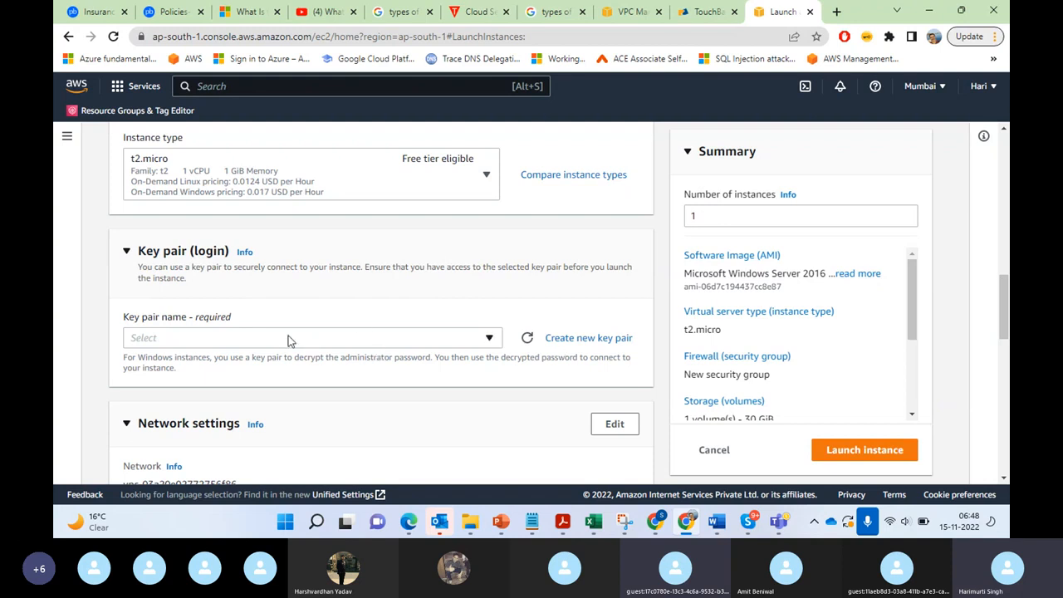
pyautogui.click(490, 340)
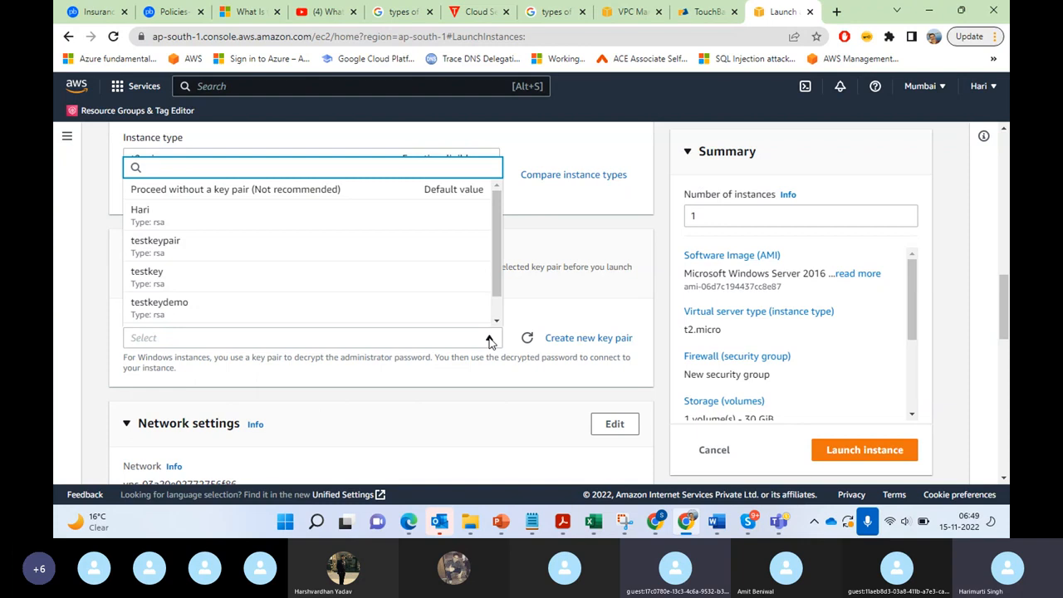
pyautogui.click(586, 312)
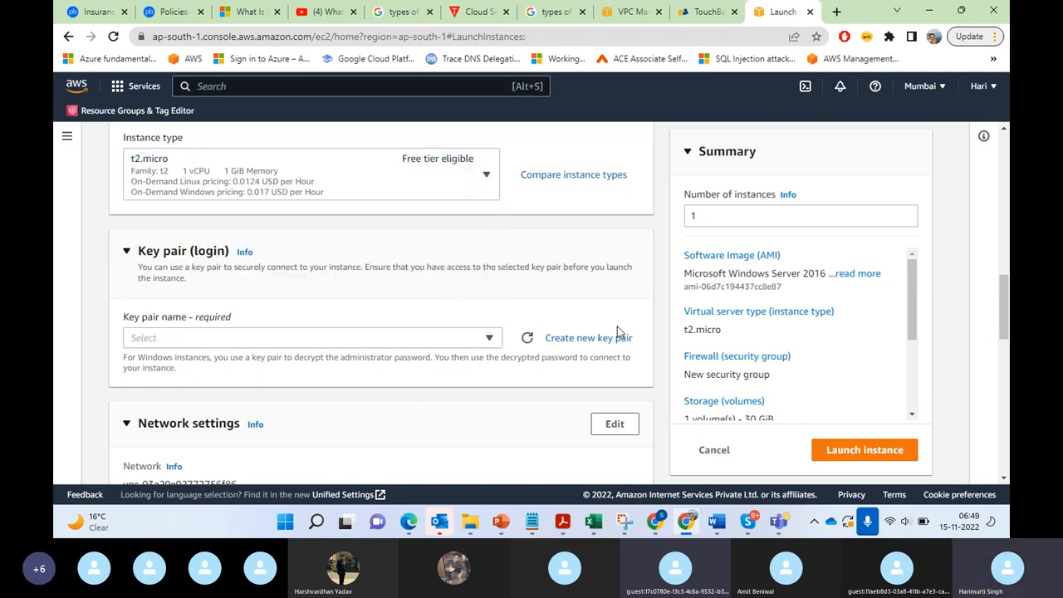
# Step: Create a new key pair named cloudjourneykey with the .pem private key file format for the instance login
pyautogui.click(558, 338)
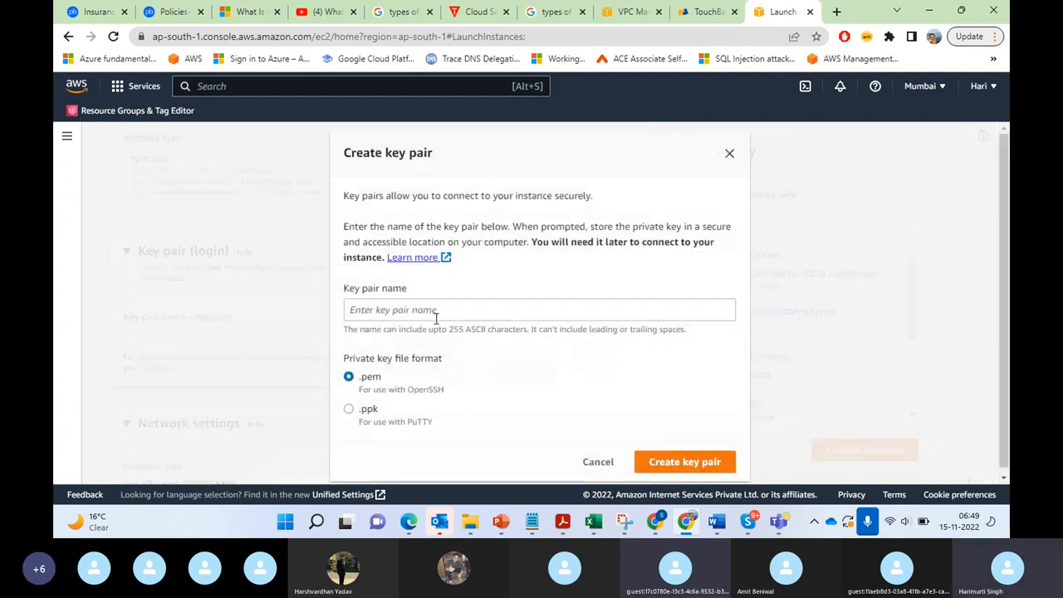
pyautogui.click(424, 312)
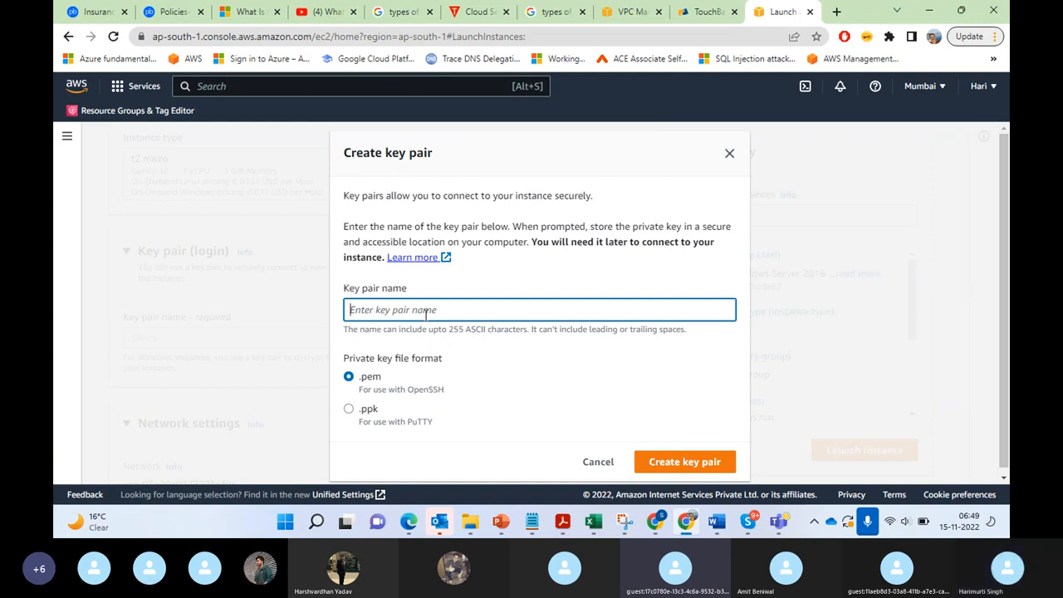
pyautogui.write('Cloud')
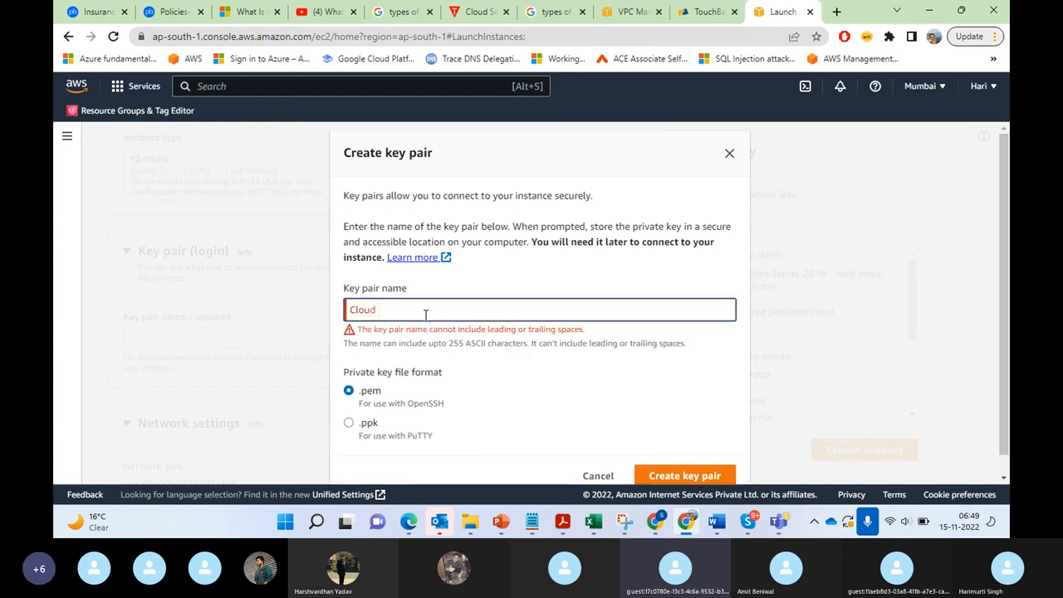
pyautogui.press('BackSpace')
pyautogui.press('BackSpace')
pyautogui.press('BackSpace')
pyautogui.press('BackSpace')
pyautogui.press('BackSpace')
pyautogui.press('BackSpace')
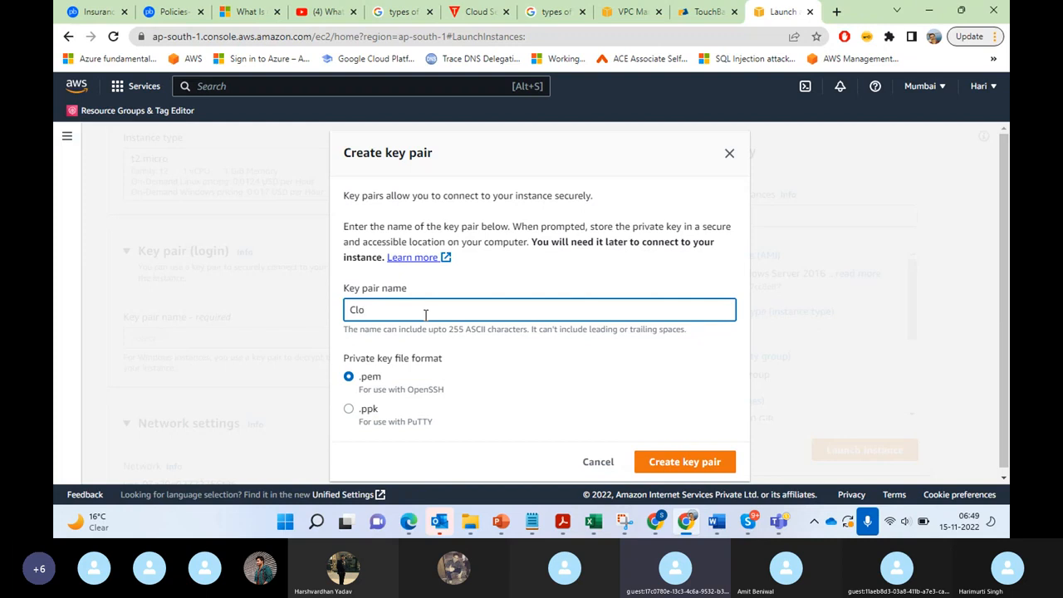
pyautogui.write('cloudjourneykey')
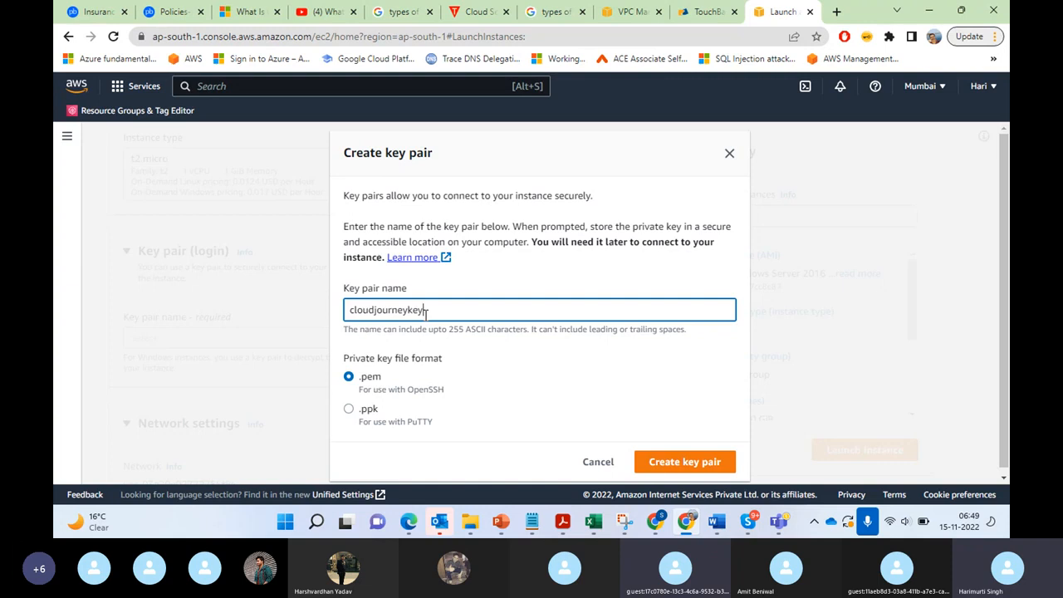
pyautogui.click(588, 399)
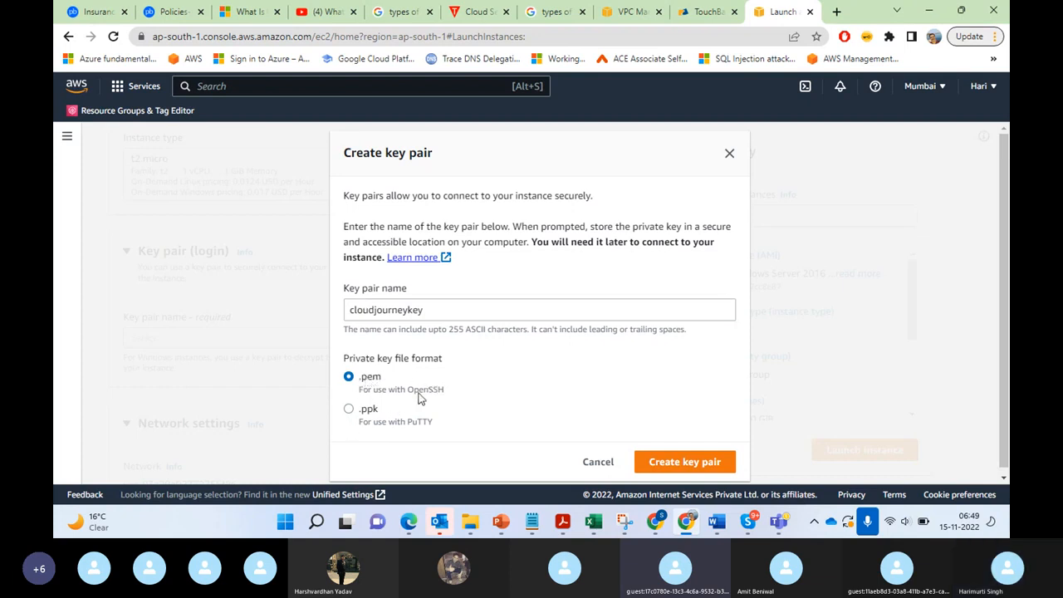
pyautogui.click(685, 462)
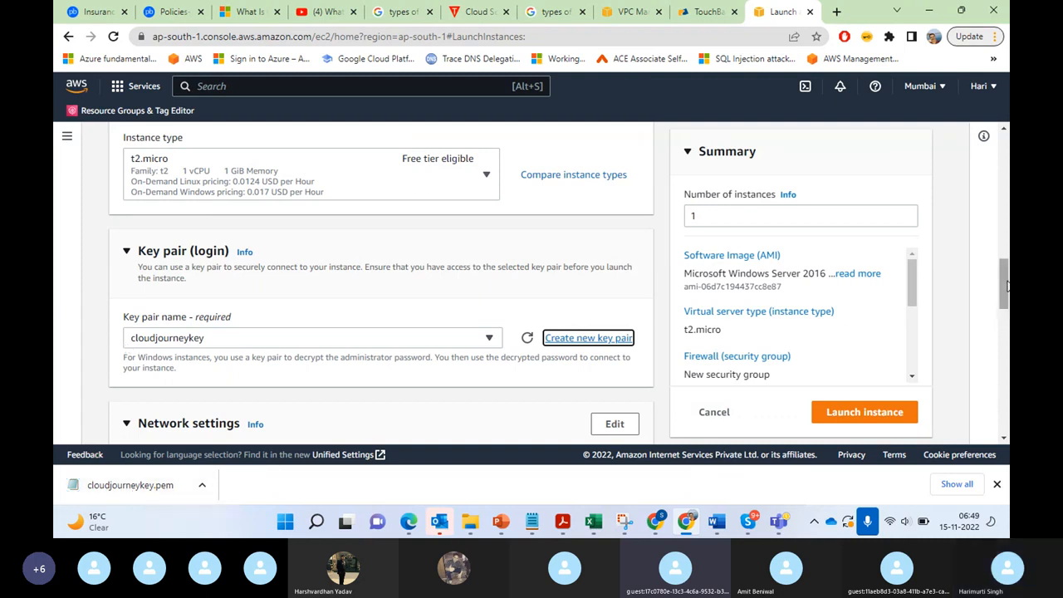
# Step: Review the instance's network settings, including the VPC, subnet, public IP and the firewall security group rules
pyautogui.scroll(-1, 1006, 316)
pyautogui.scroll(1, 1007, 290)
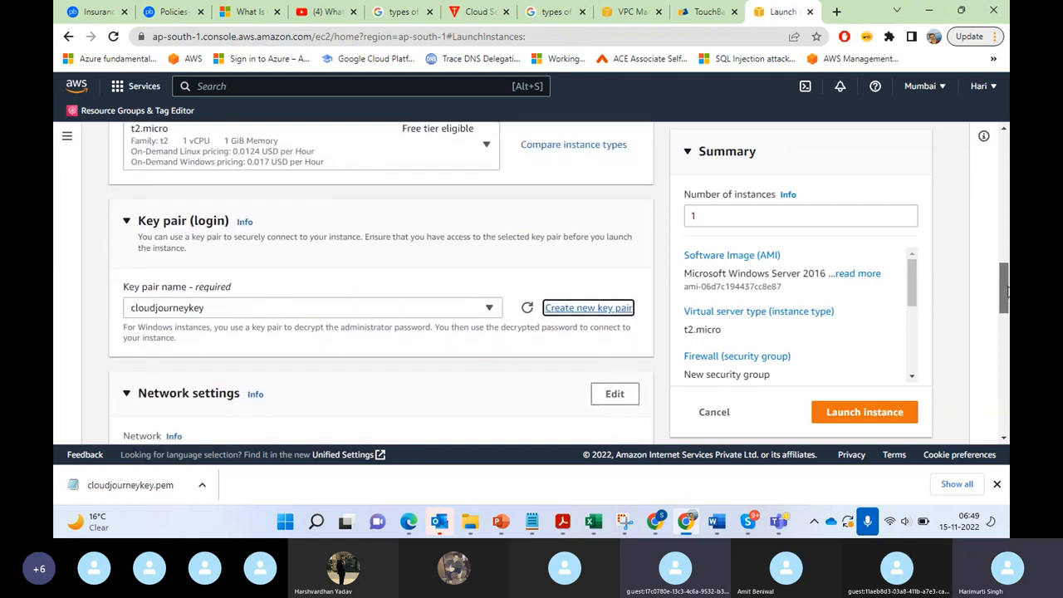
pyautogui.moveTo(1008, 289); pyautogui.dragTo(1007, 308)
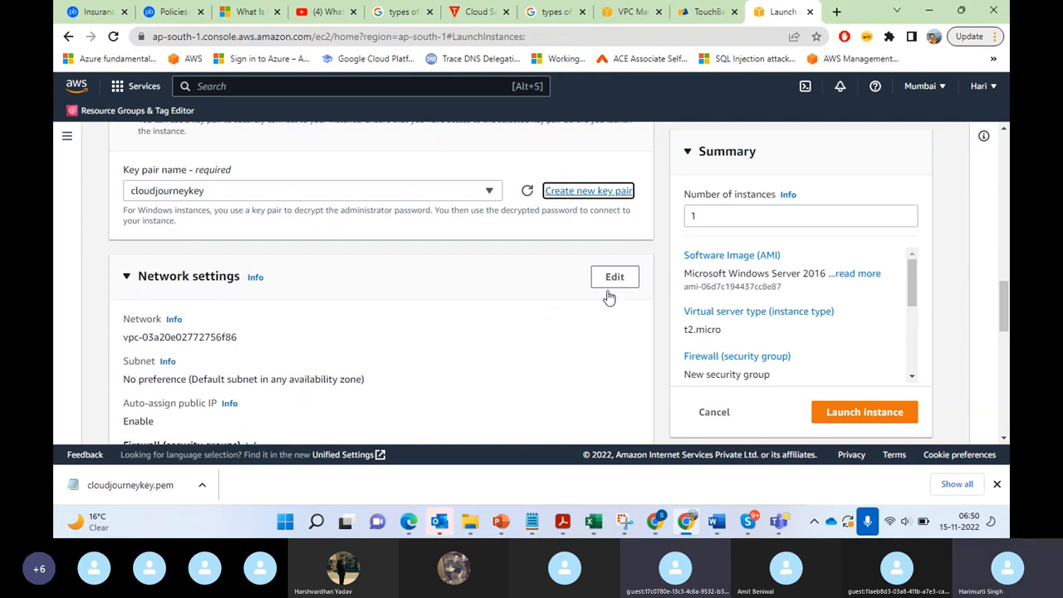
pyautogui.moveTo(1006, 318); pyautogui.dragTo(1005, 331)
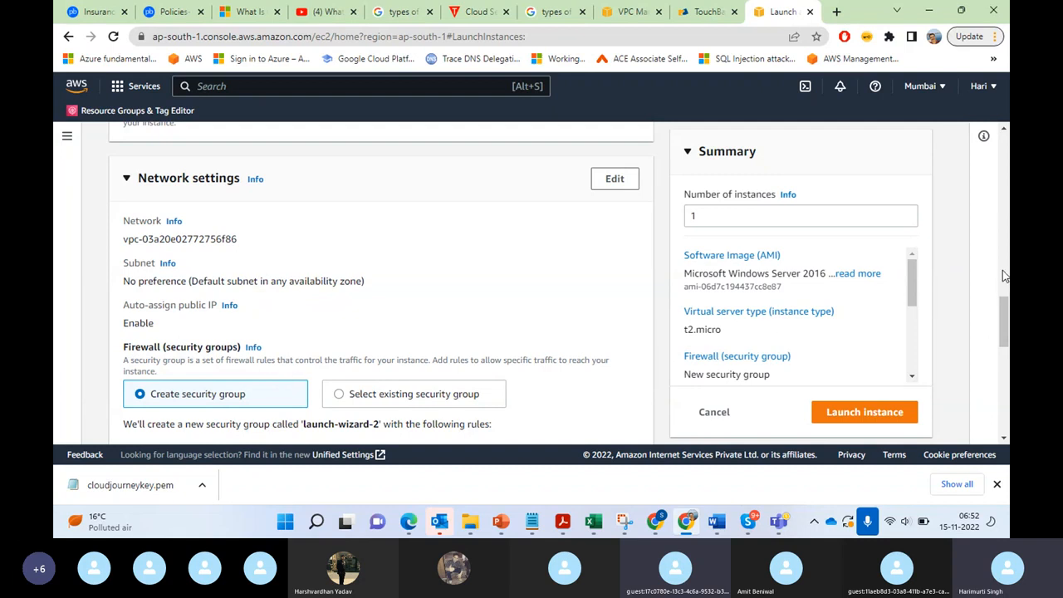
pyautogui.moveTo(1008, 314); pyautogui.dragTo(1008, 337)
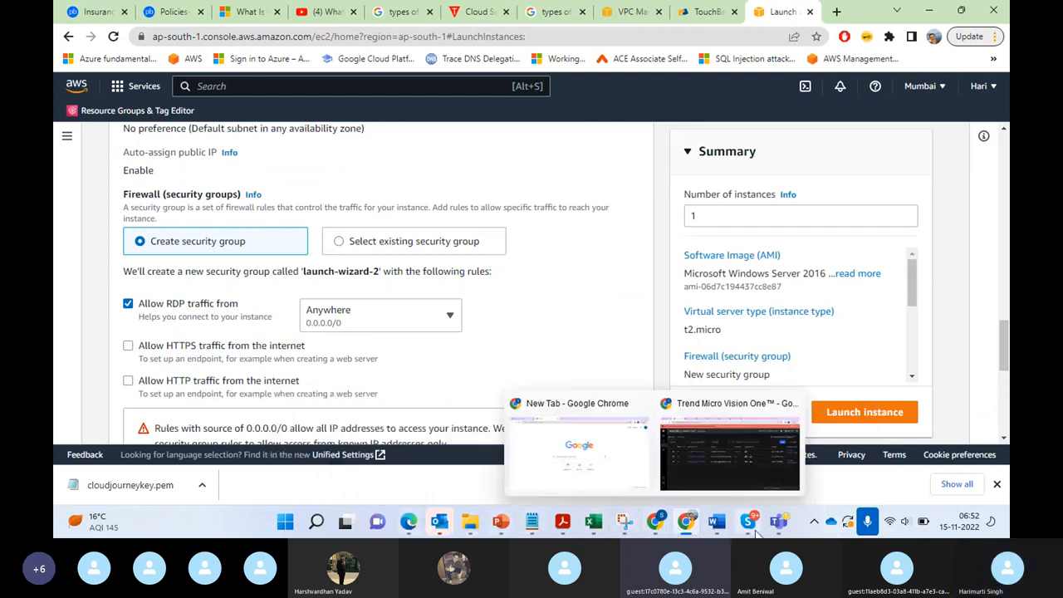
# Step: Switch to the Journey to Cloud presentation in PowerPoint and display the blank slide 14
pyautogui.moveTo(563, 530)
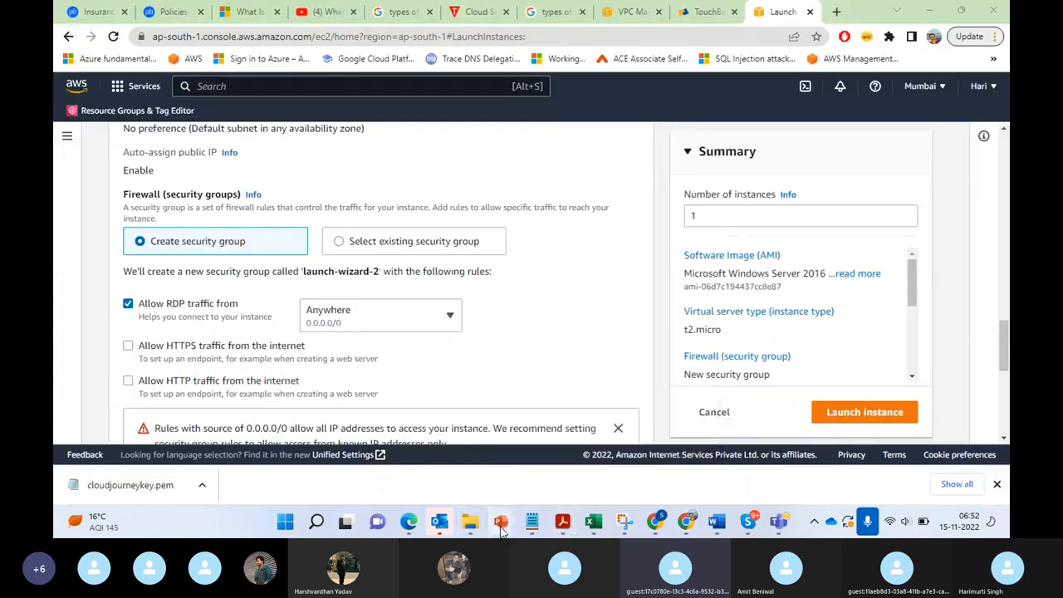
pyautogui.moveTo(502, 529)
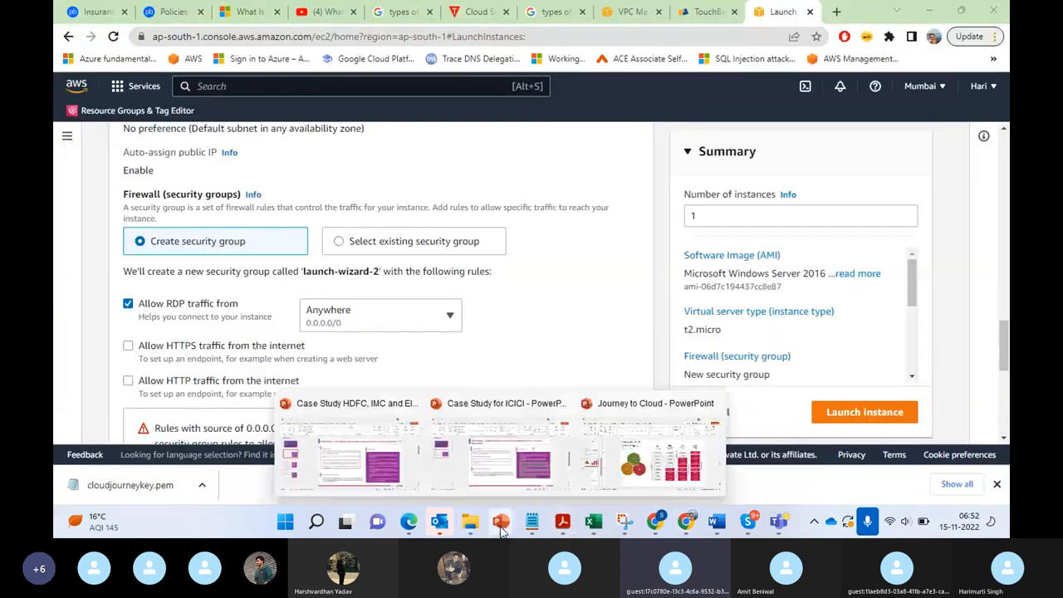
pyautogui.click(656, 480)
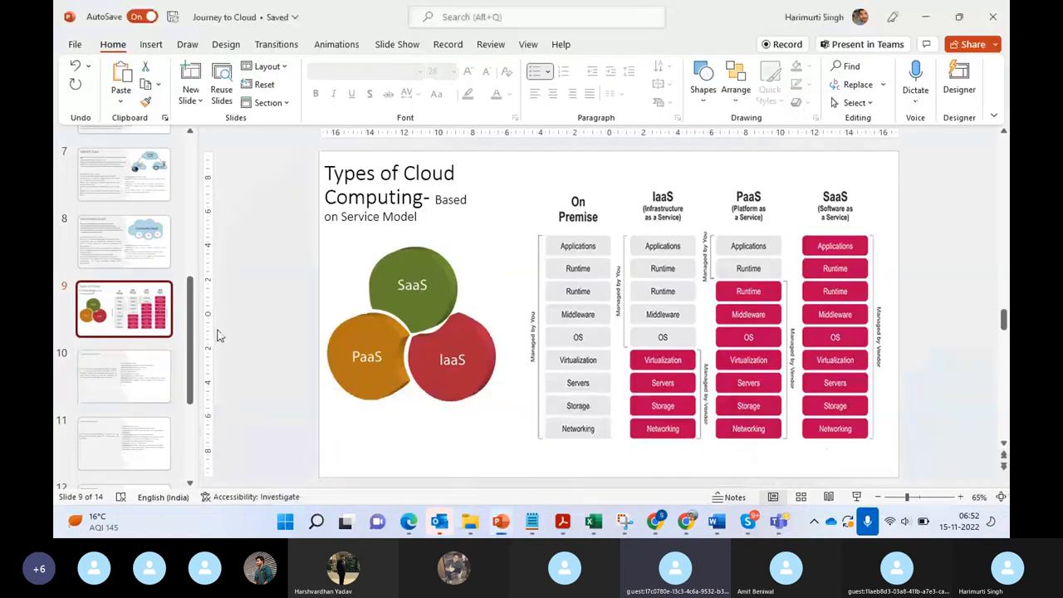
pyautogui.moveTo(191, 345); pyautogui.dragTo(191, 416)
pyautogui.click(125, 446)
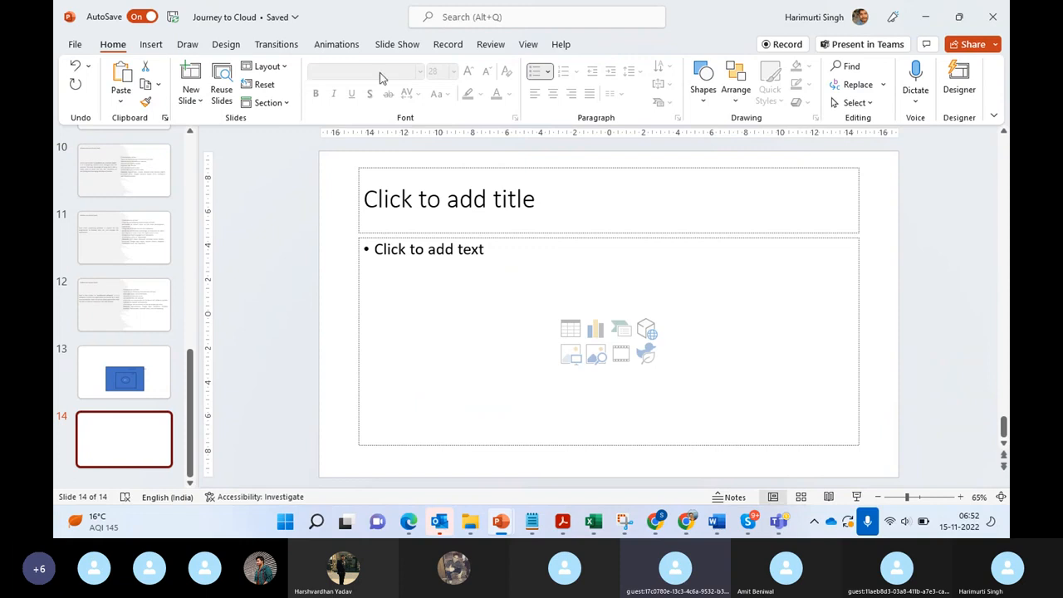
# Step: Open the picture source options for inserting an image on the blank slide
pyautogui.click(152, 46)
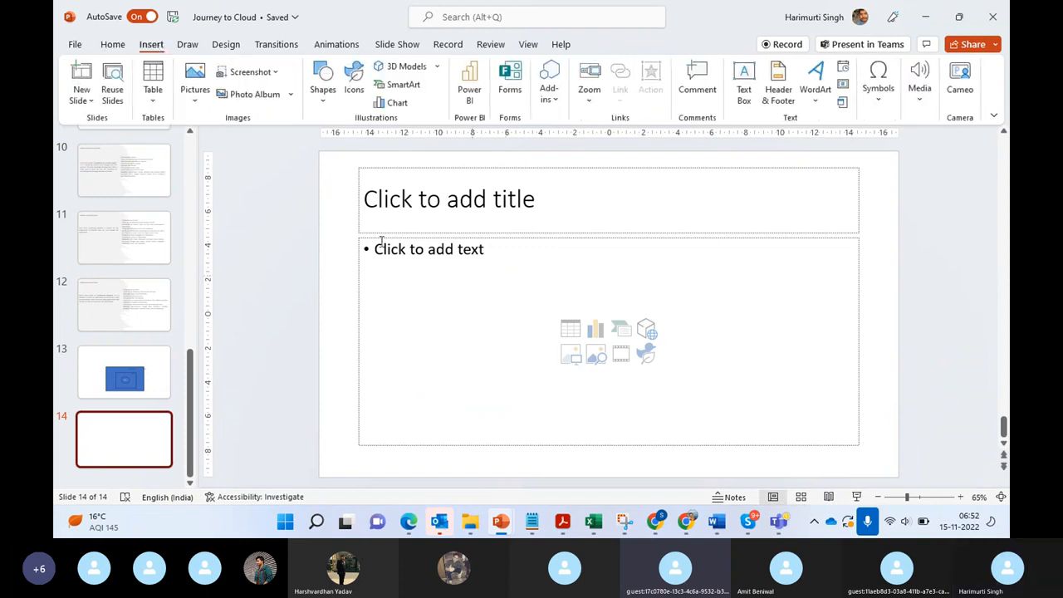
pyautogui.click(196, 98)
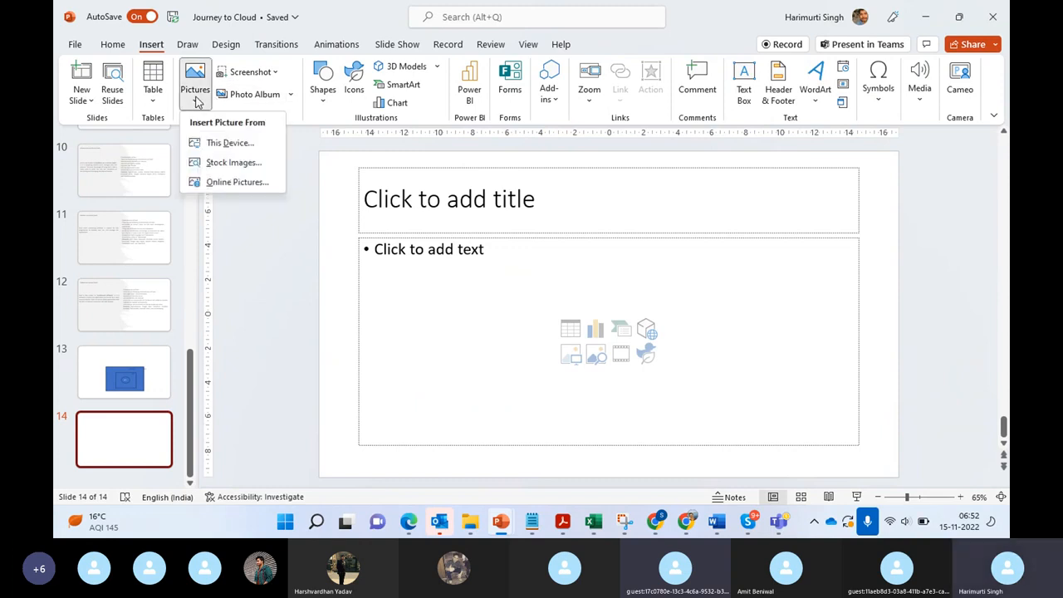
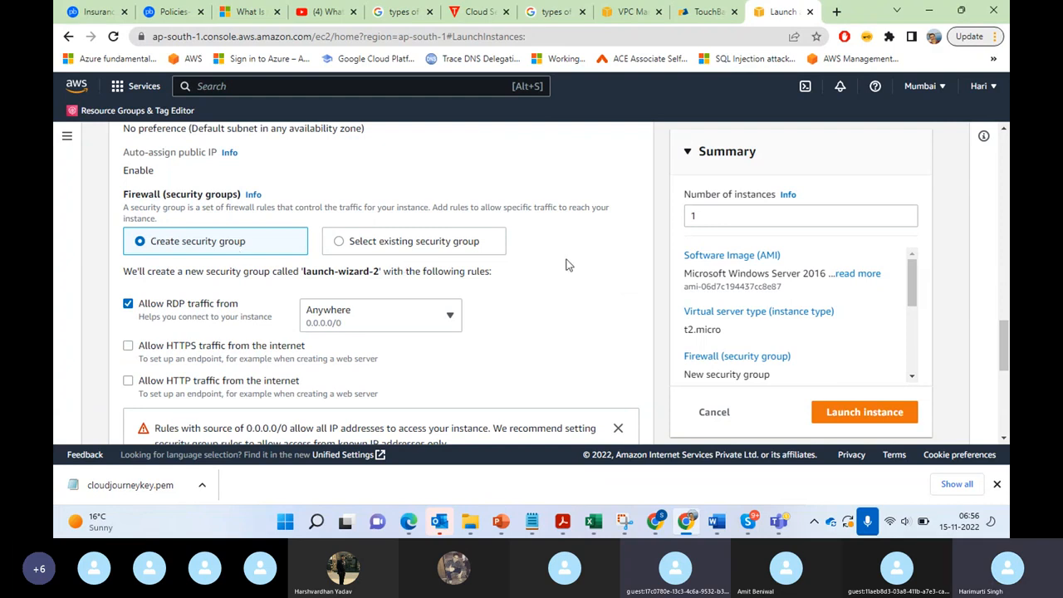
# Step: Examine the source options offered for the Allow RDP traffic rule of the new security group
pyautogui.moveTo(1009, 351)
pyautogui.mouseDown()
pyautogui.moveTo(1008, 361)
pyautogui.moveTo(1009, 352)
pyautogui.mouseUp()
pyautogui.scroll(1, 1007, 332)
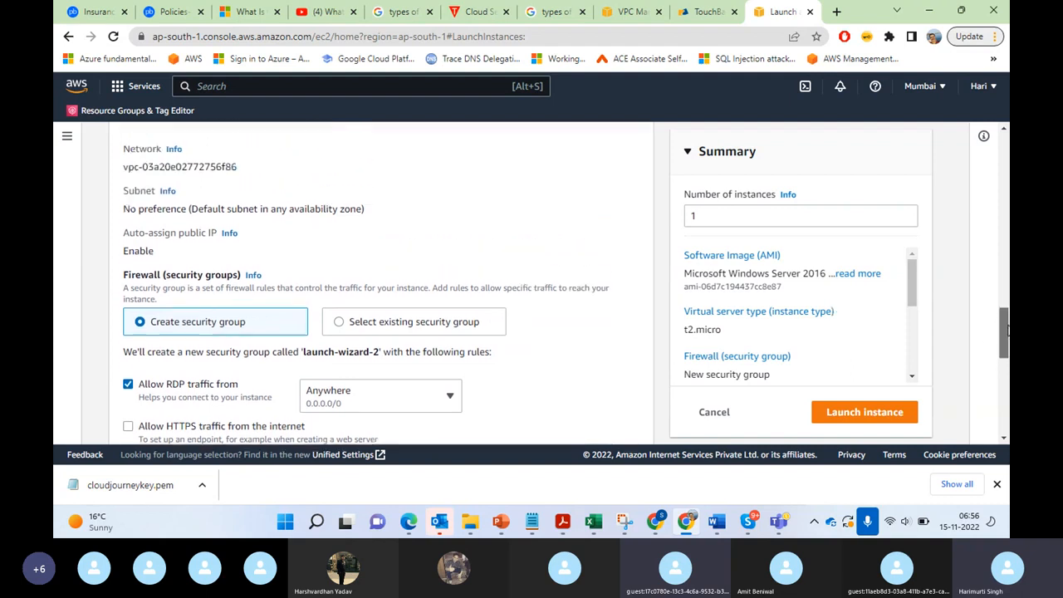
pyautogui.moveTo(1007, 331)
pyautogui.mouseDown()
pyautogui.moveTo(1007, 353)
pyautogui.moveTo(1007, 318)
pyautogui.moveTo(1008, 349)
pyautogui.mouseUp()
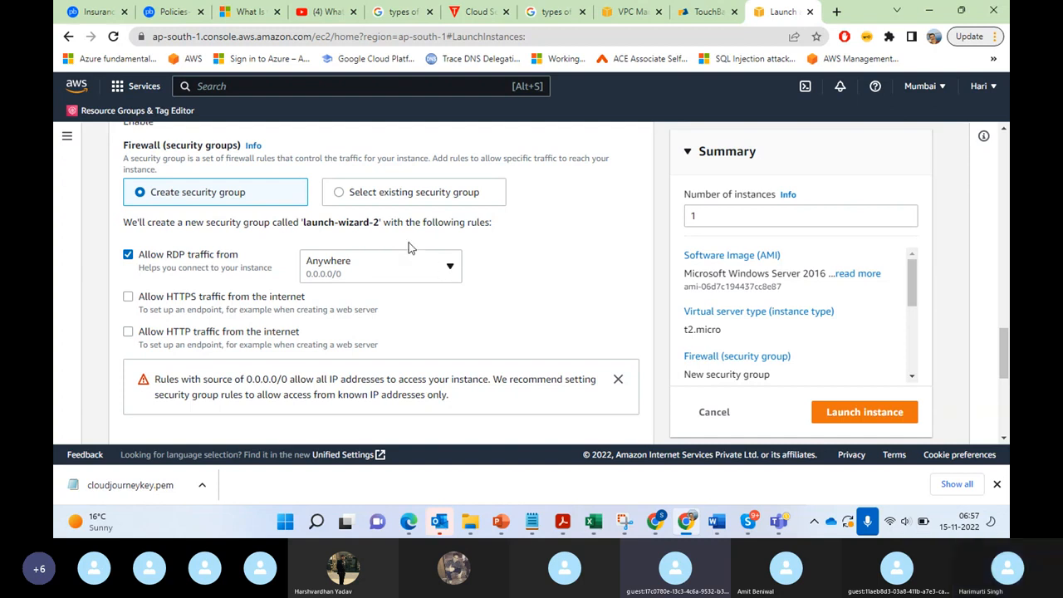
pyautogui.click(449, 272)
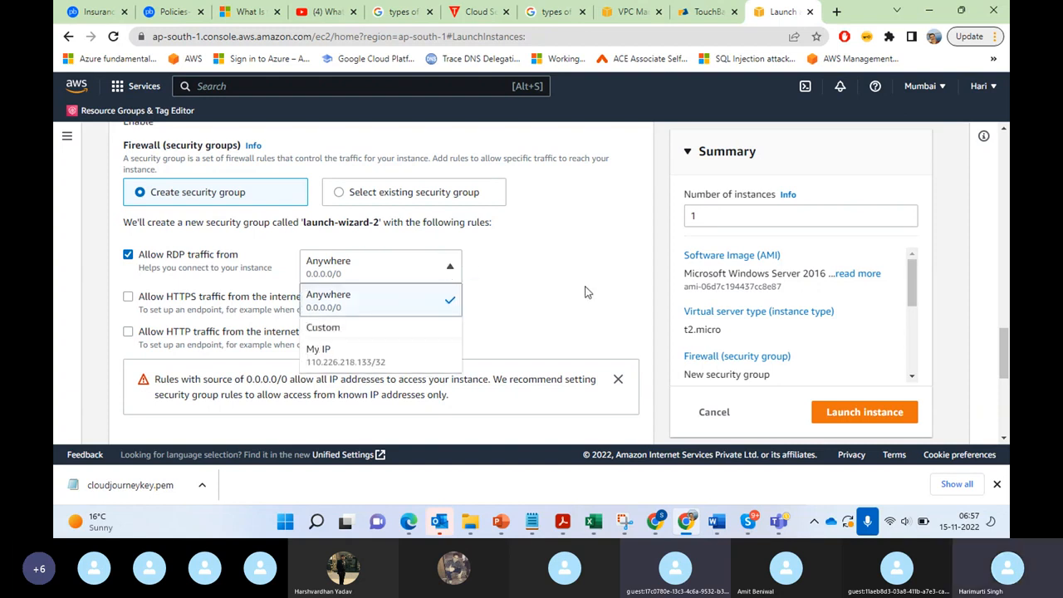
pyautogui.click(368, 277)
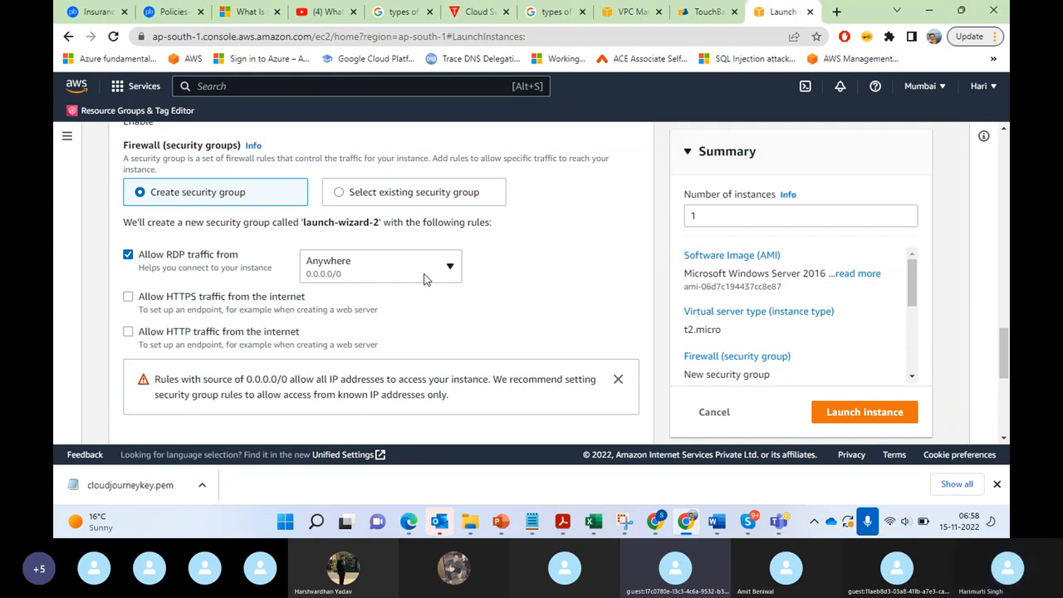
# Step: Try the Custom source for the RDP traffic rule, and set it back to Anywhere (0.0.0.0/0)
pyautogui.click(451, 270)
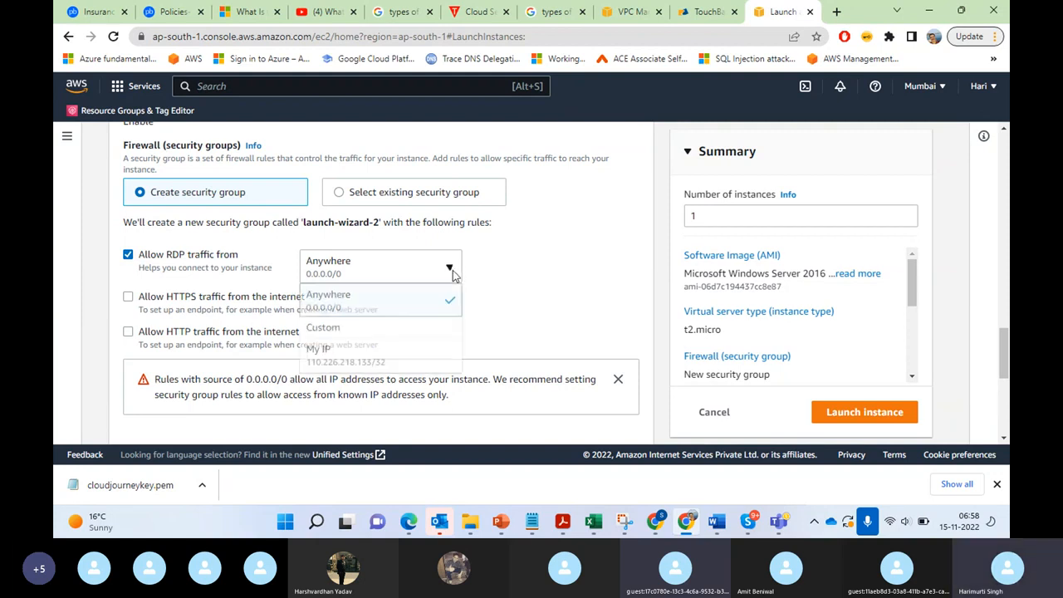
pyautogui.click(400, 341)
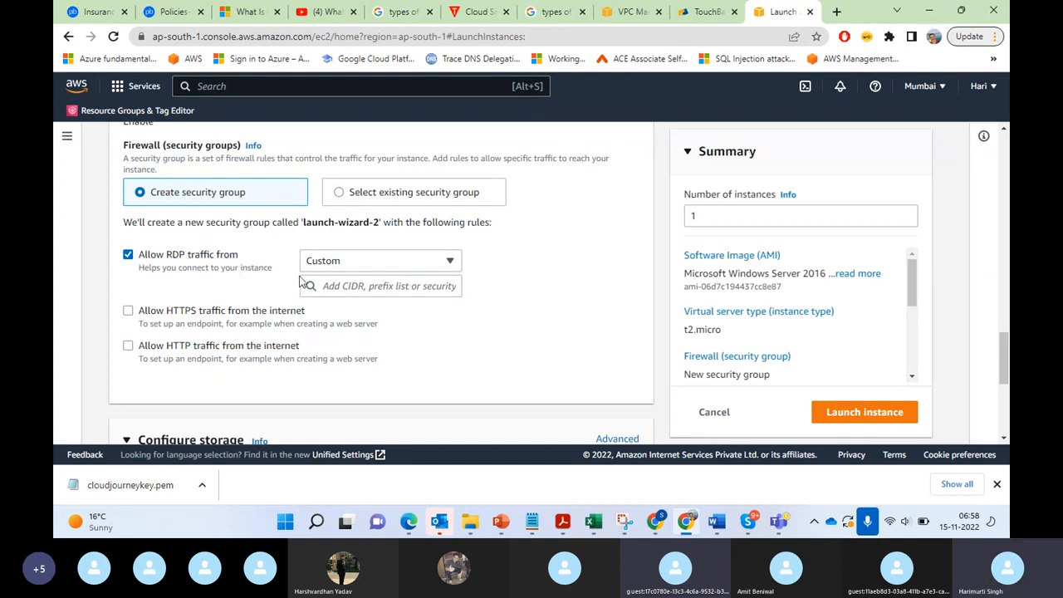
pyautogui.click(444, 262)
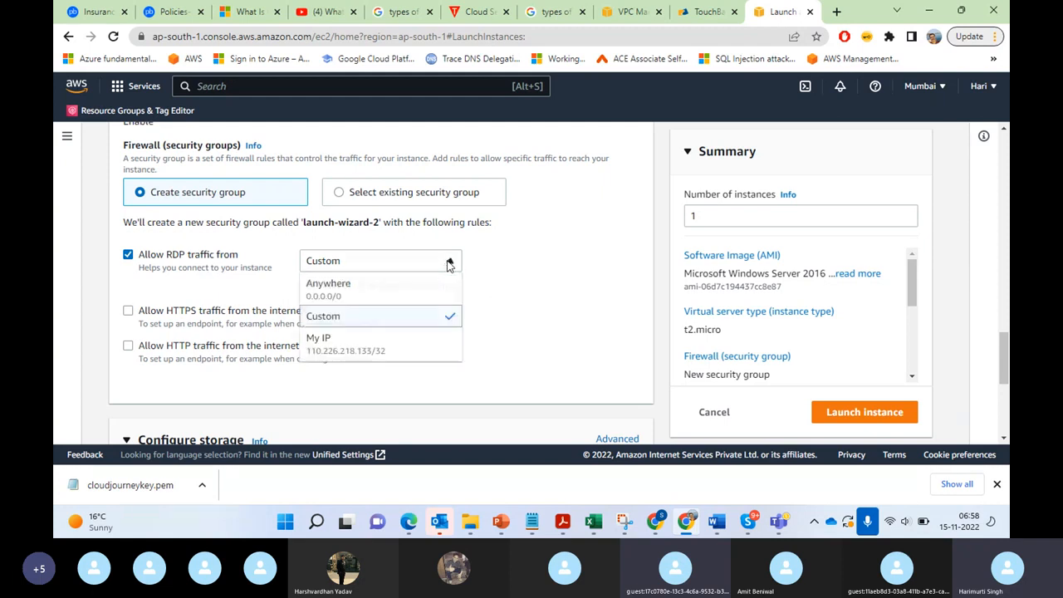
pyautogui.click(389, 288)
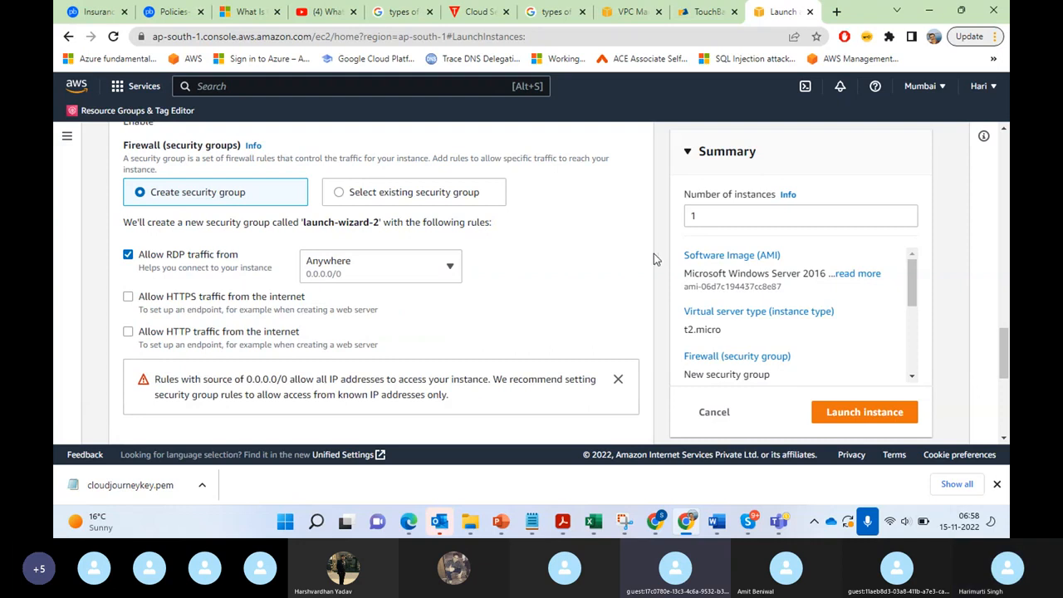
# Step: Dismiss the warning about security group rules with the 0.0.0.0/0 source
pyautogui.moveTo(1004, 363); pyautogui.dragTo(1004, 370)
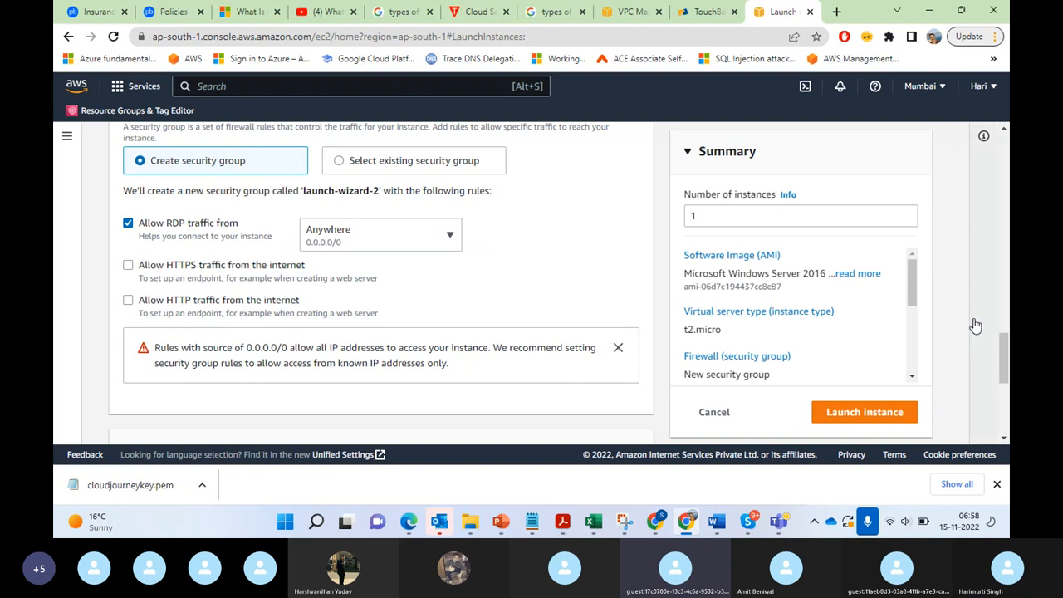
pyautogui.moveTo(1005, 359)
pyautogui.mouseDown()
pyautogui.moveTo(1005, 371)
pyautogui.moveTo(1005, 355)
pyautogui.mouseUp()
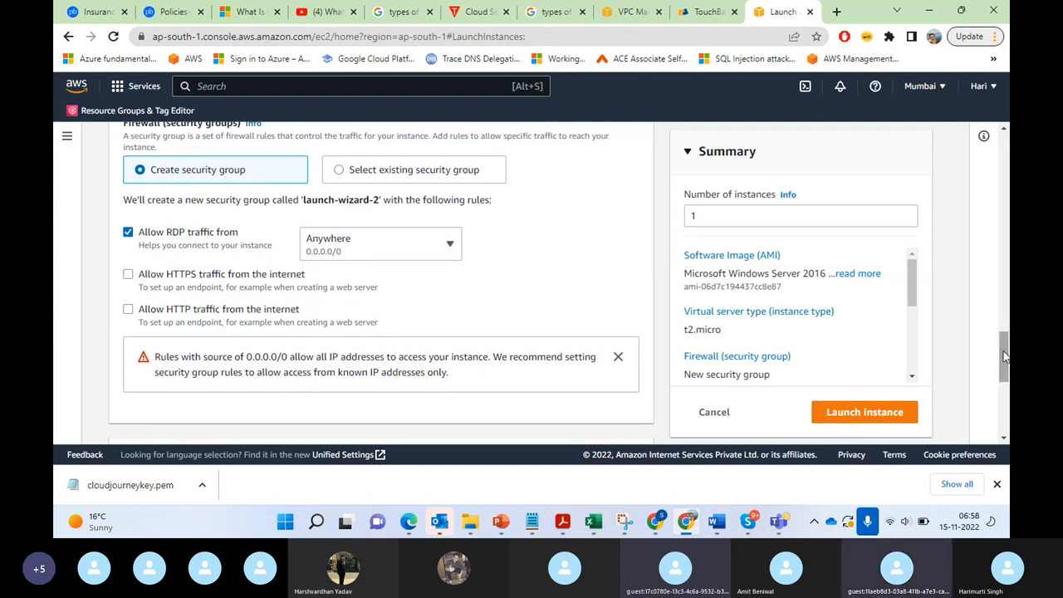
pyautogui.click(618, 357)
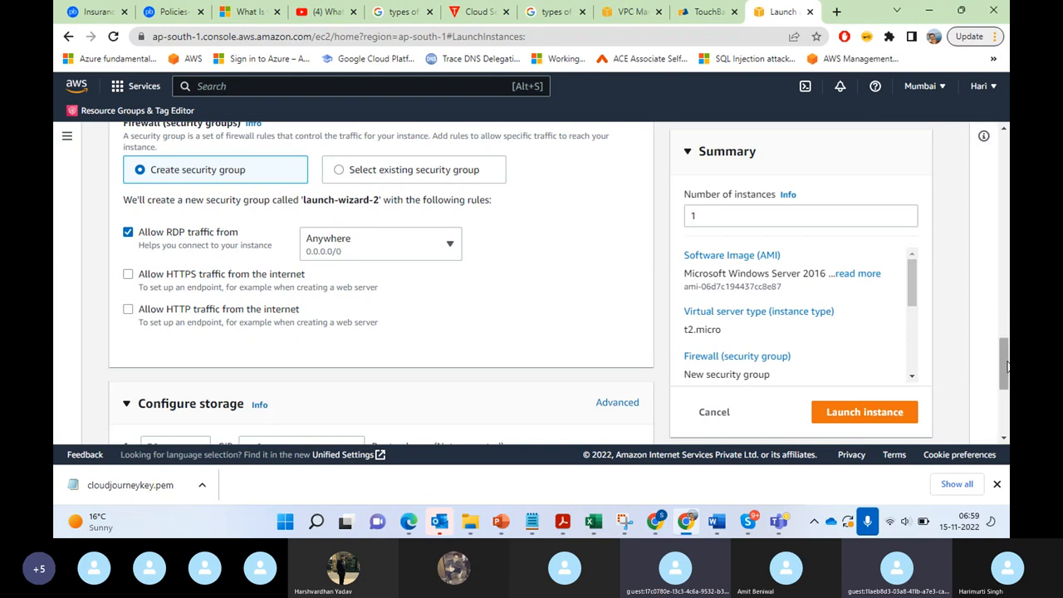
# Step: Review the network and firewall settings and the root volume options under Configure storage
pyautogui.moveTo(1004, 364)
pyautogui.mouseDown()
pyautogui.moveTo(1006, 407)
pyautogui.moveTo(1007, 353)
pyautogui.mouseUp()
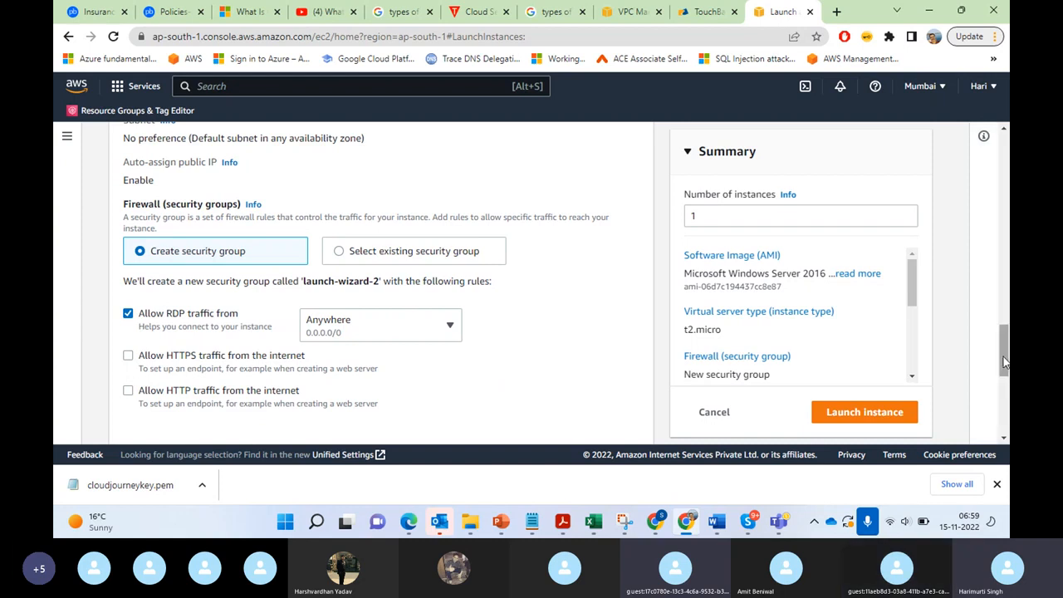
pyautogui.moveTo(1004, 361); pyautogui.dragTo(1004, 384)
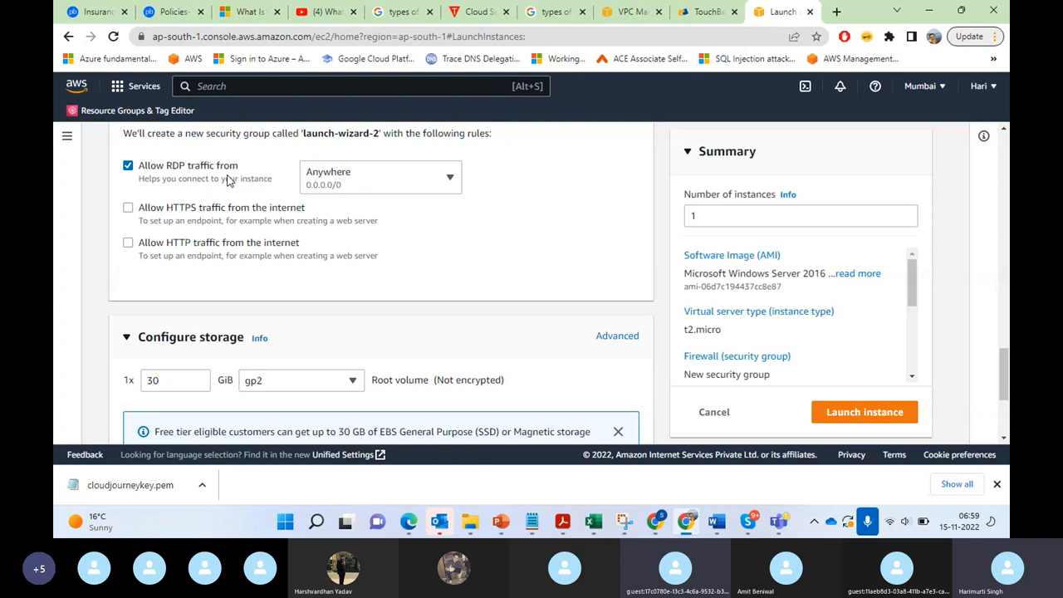
pyautogui.moveTo(1004, 358); pyautogui.dragTo(1000, 332)
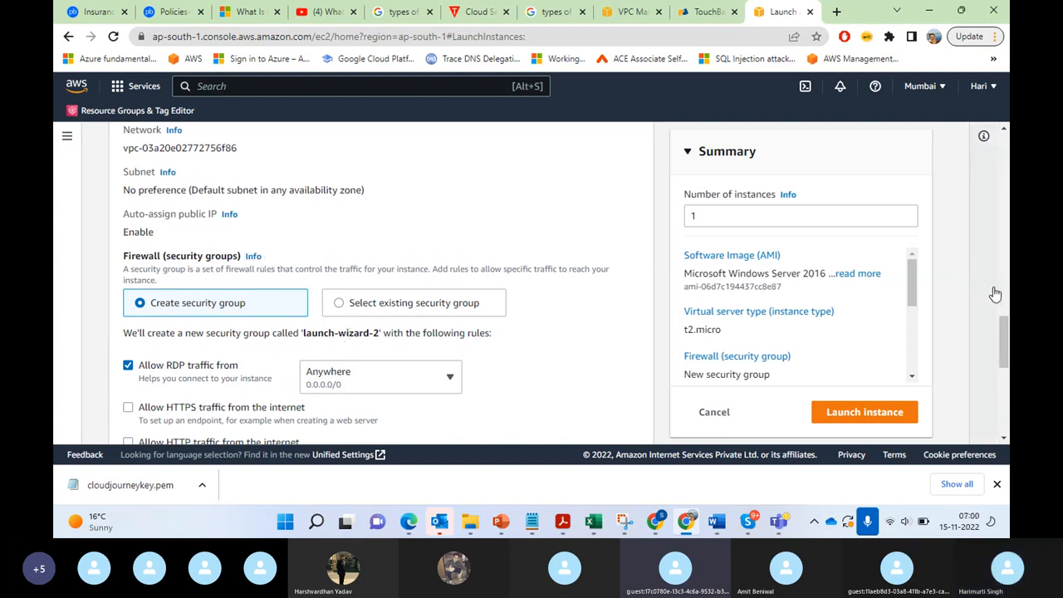
pyautogui.moveTo(1007, 328); pyautogui.dragTo(1008, 383)
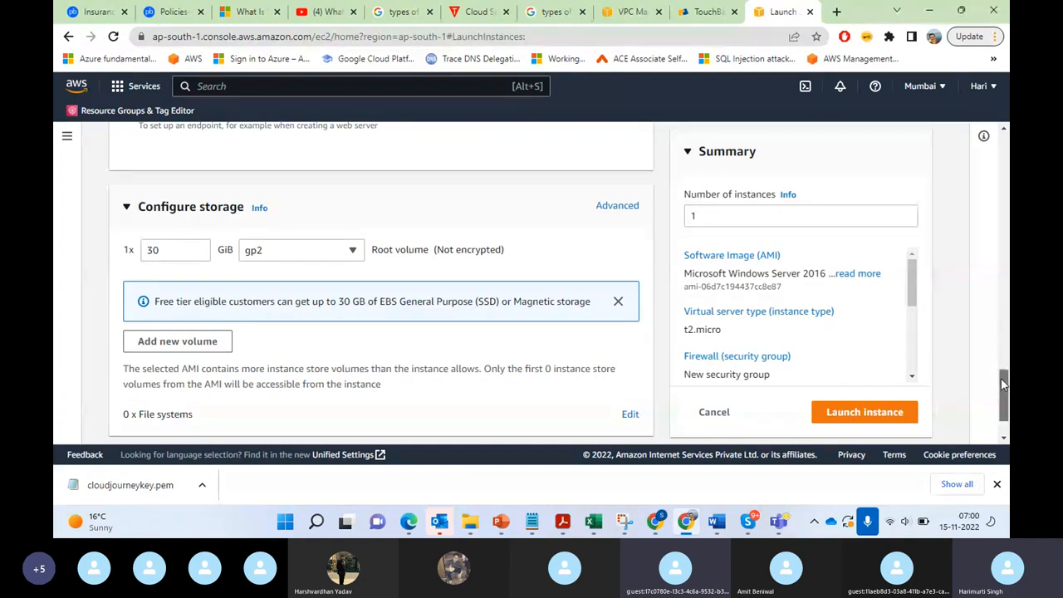
pyautogui.moveTo(1004, 384); pyautogui.dragTo(1003, 393)
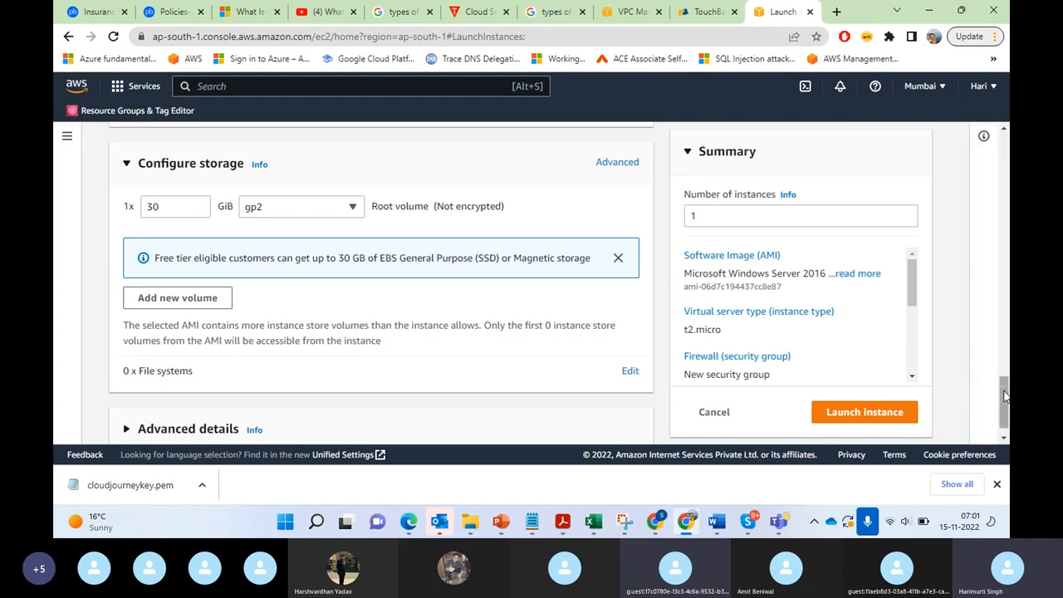
# Step: Expand Advanced details, review its options from purchasing to placement group and tenancy, and collapse the section
pyautogui.scroll(-1, 1005, 431)
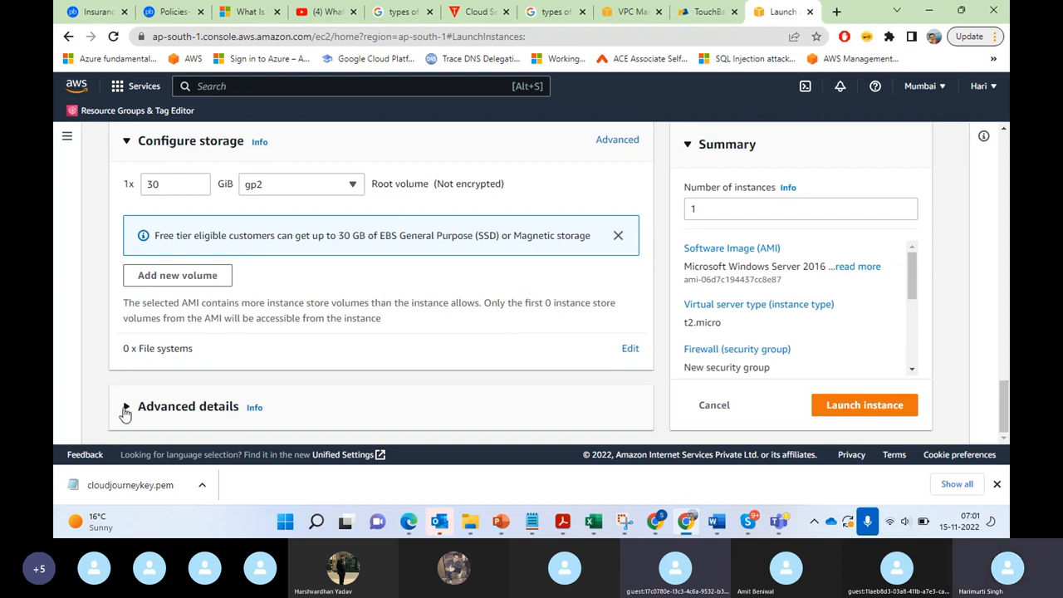
pyautogui.click(126, 408)
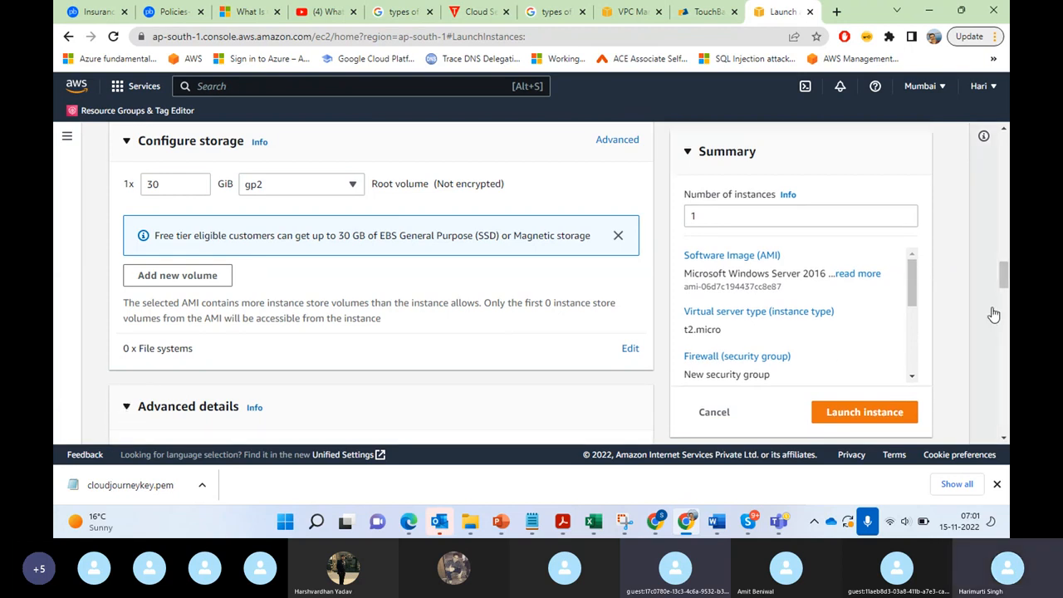
pyautogui.moveTo(1003, 272); pyautogui.dragTo(1003, 289)
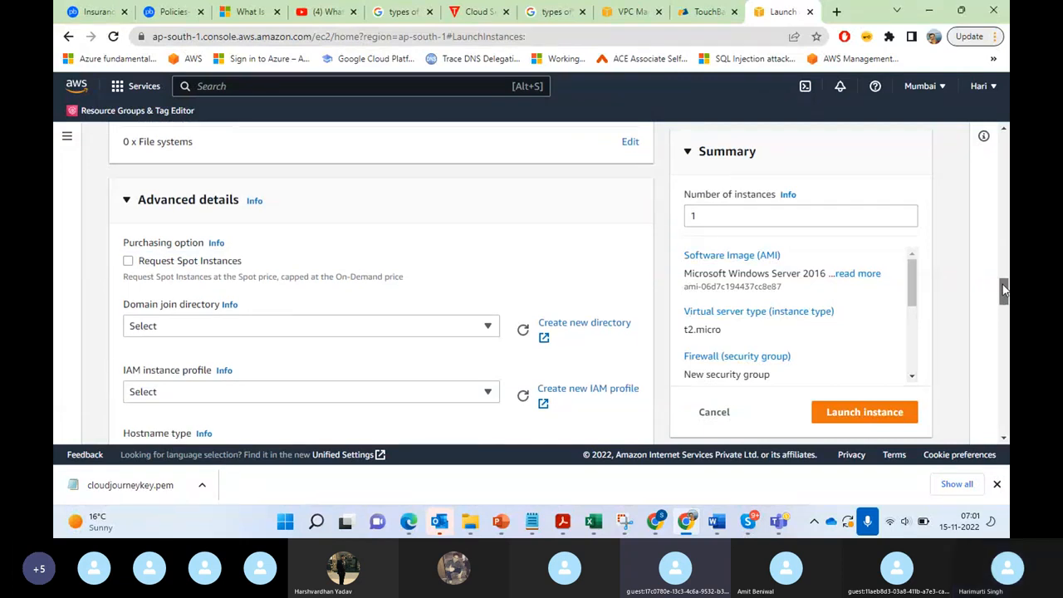
pyautogui.moveTo(1003, 289); pyautogui.dragTo(1004, 333)
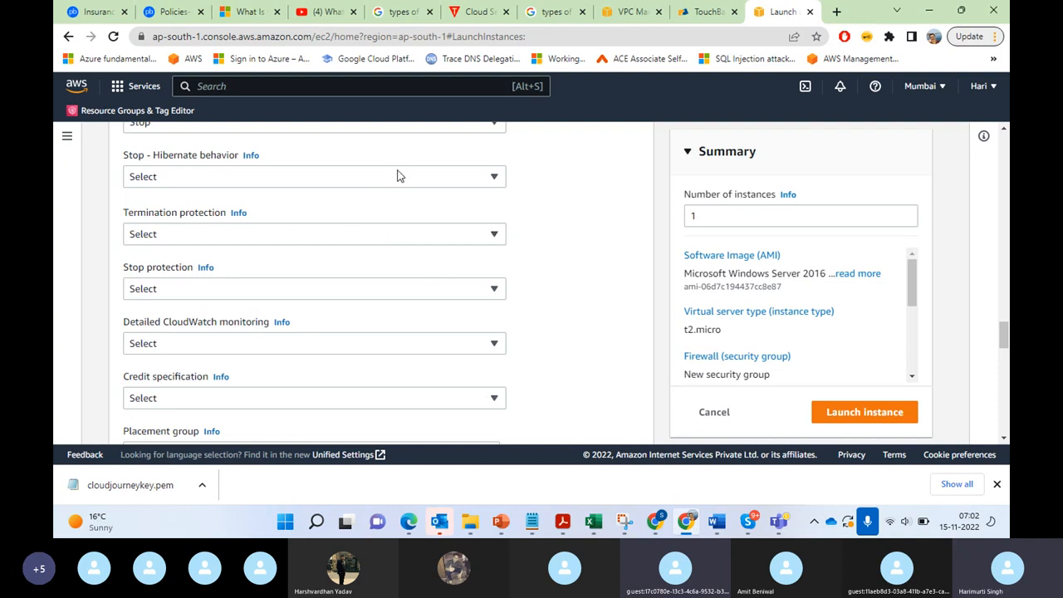
pyautogui.scroll(-2, 1006, 346)
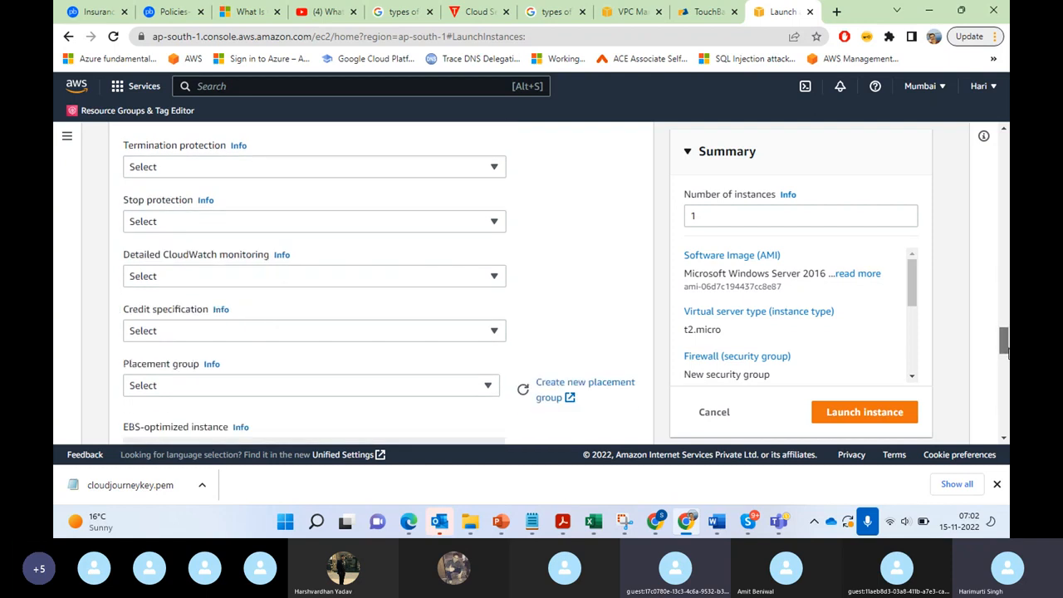
pyautogui.scroll(-2, 1006, 353)
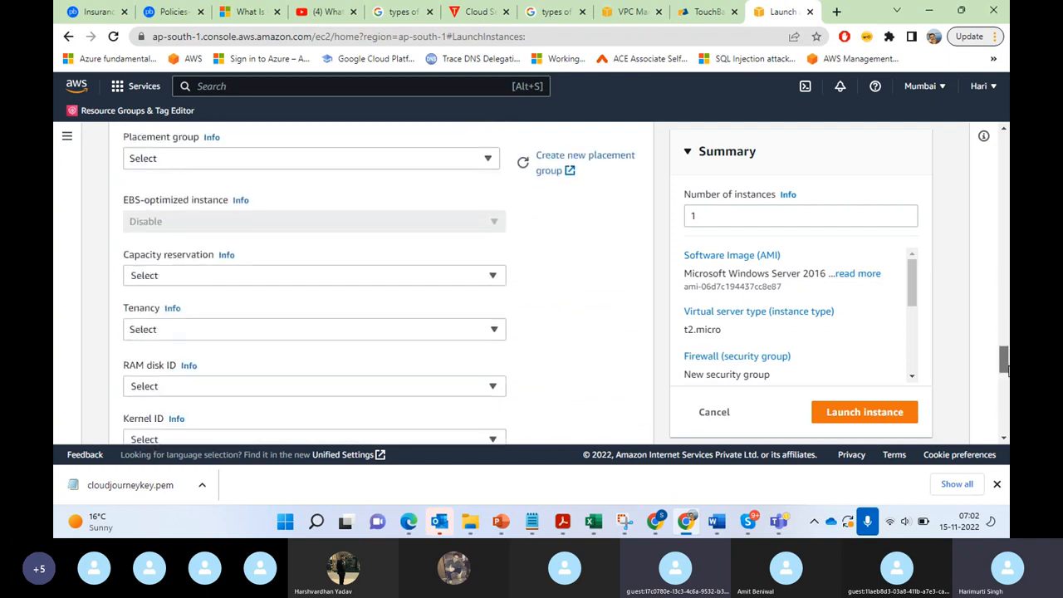
pyautogui.scroll(2, 1007, 359)
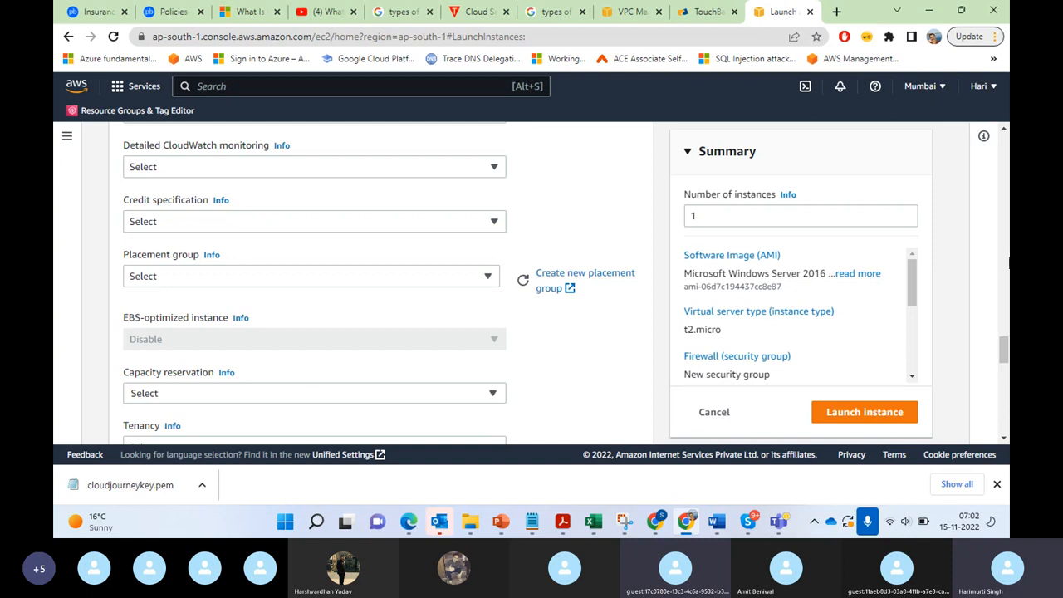
pyautogui.moveTo(1005, 349); pyautogui.dragTo(988, 294)
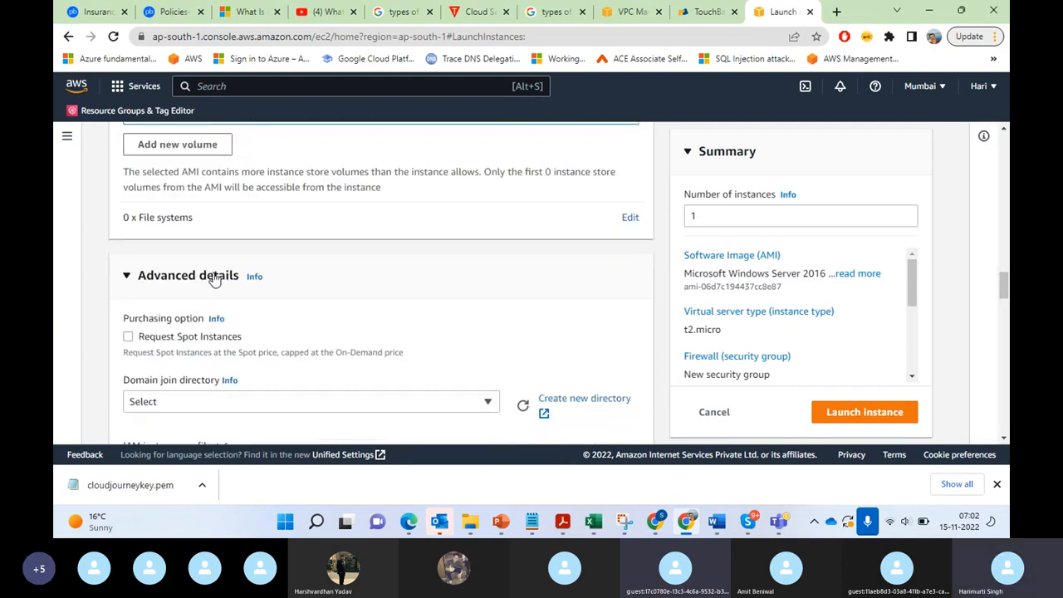
pyautogui.click(126, 279)
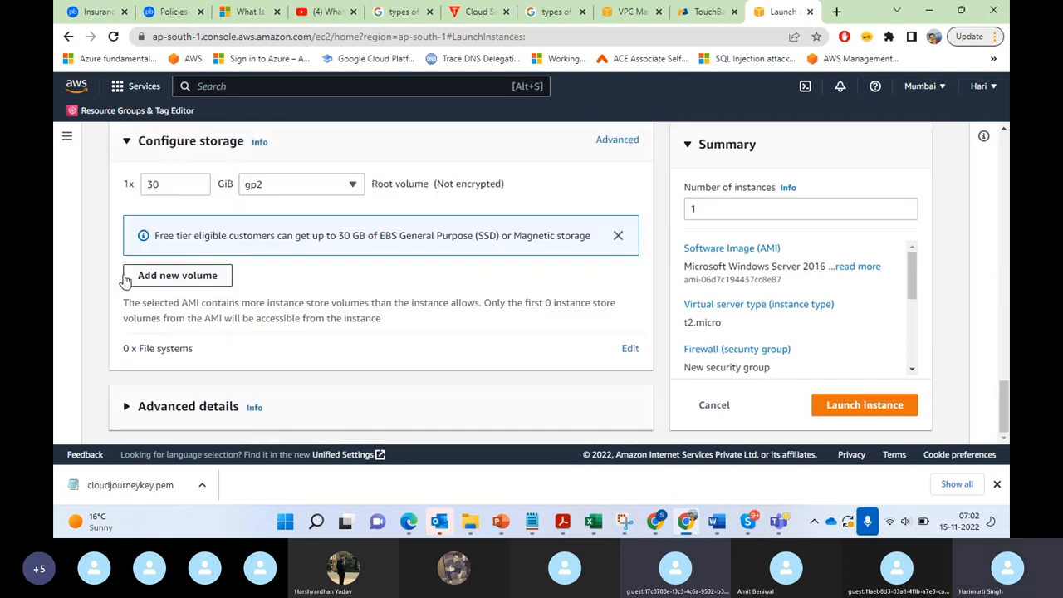
# Step: Launch the configured instance and open the list of all instances
pyautogui.moveTo(1007, 417)
pyautogui.mouseDown()
pyautogui.moveTo(1007, 401)
pyautogui.moveTo(1007, 426)
pyautogui.mouseUp()
pyautogui.click(844, 407)
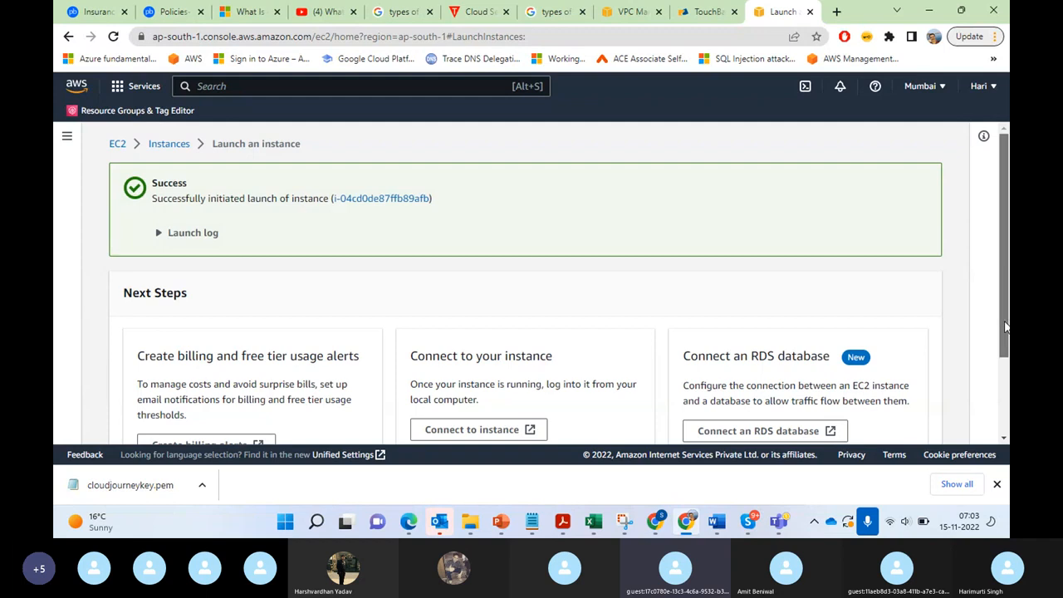
pyautogui.scroll(-2, 1005, 326)
pyautogui.click(870, 436)
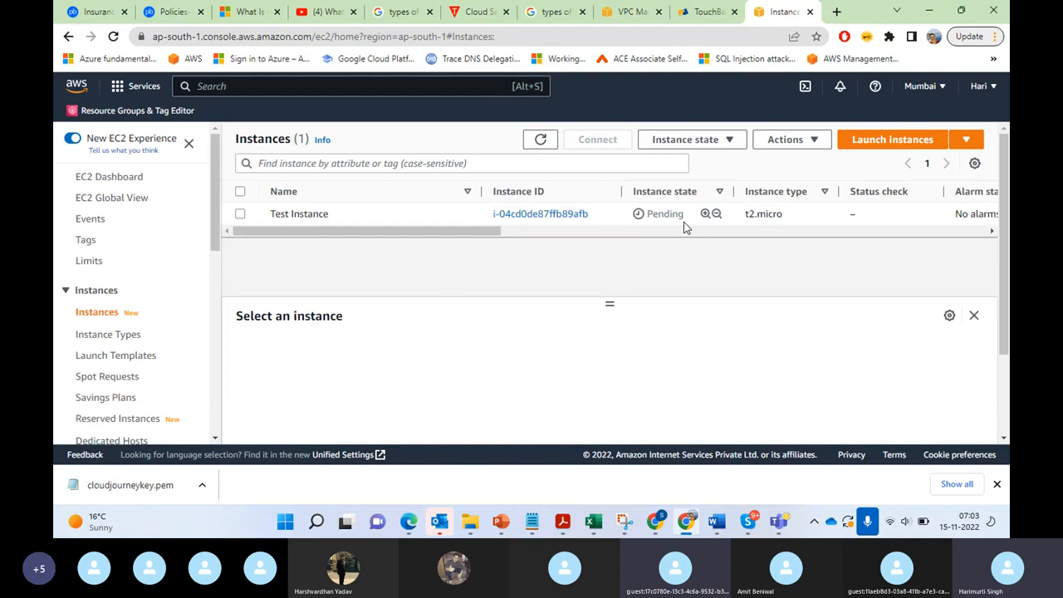
# Step: Select Test Instance and examine its instance summary, including the instance ID, public and private IPv4 addresses, hostname type and private DNS name
pyautogui.click(240, 214)
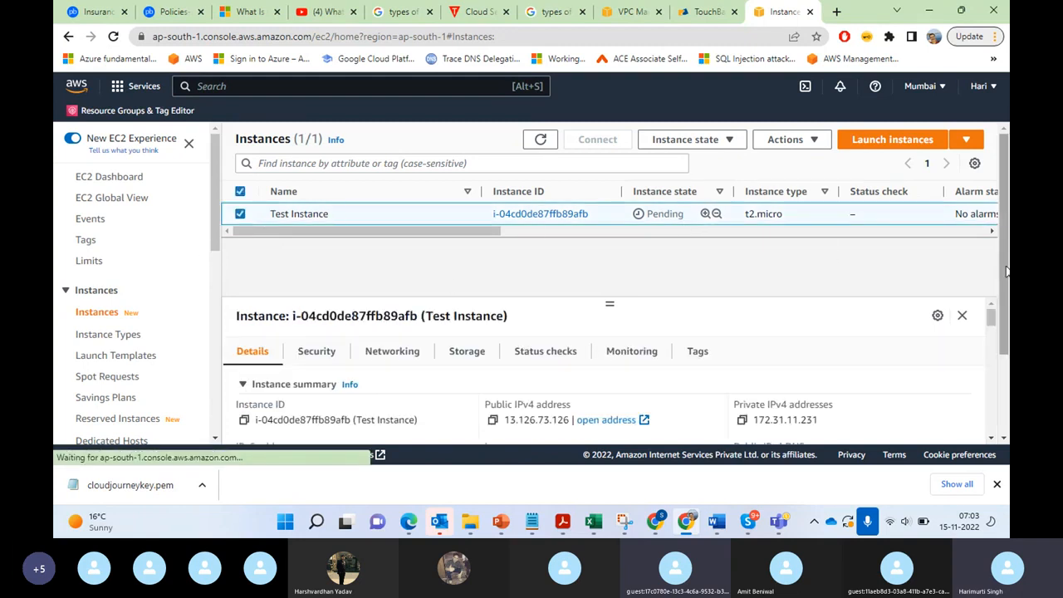
pyautogui.moveTo(993, 320); pyautogui.dragTo(992, 301)
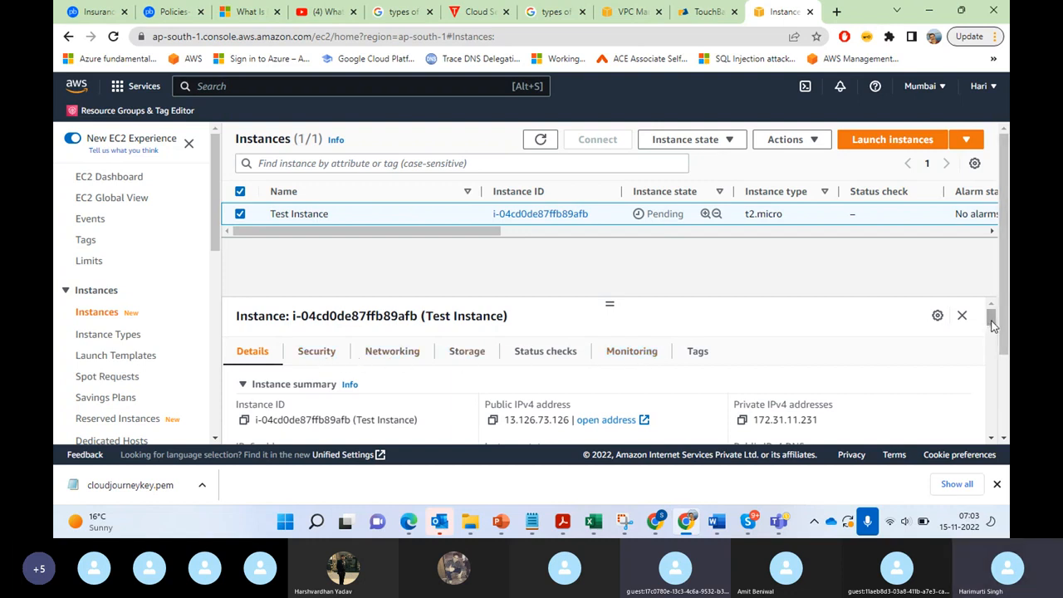
pyautogui.moveTo(453, 237); pyautogui.dragTo(394, 232)
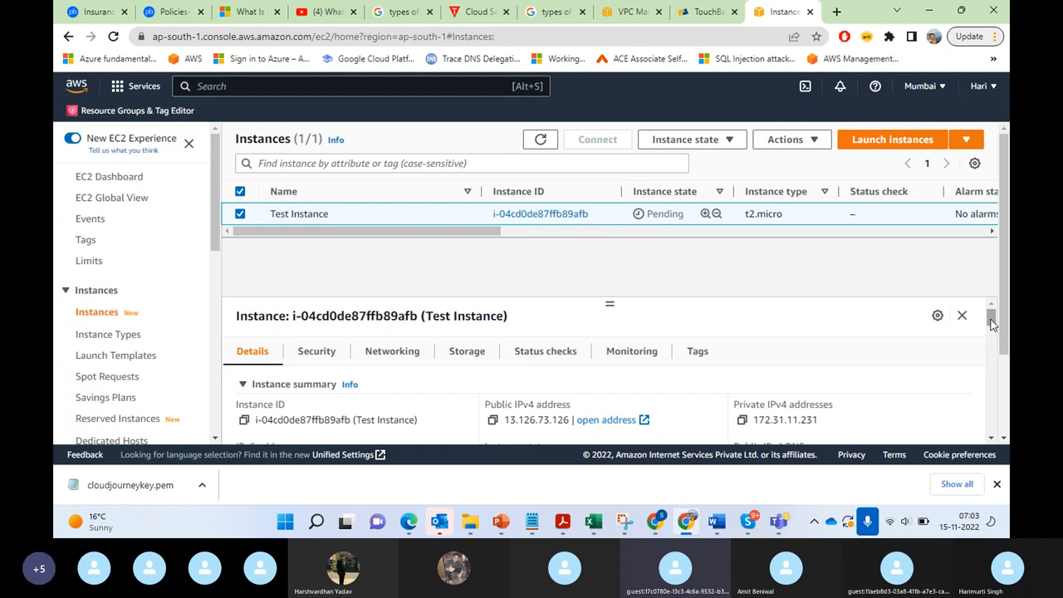
pyautogui.moveTo(991, 325)
pyautogui.mouseDown()
pyautogui.moveTo(997, 349)
pyautogui.moveTo(1000, 338)
pyautogui.mouseUp()
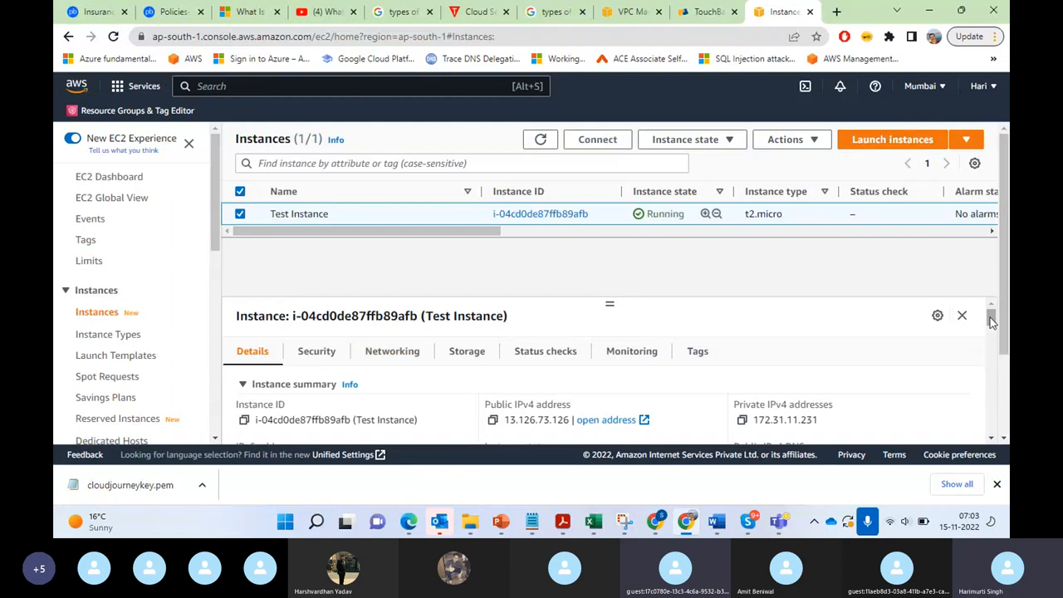
pyautogui.moveTo(990, 319); pyautogui.dragTo(992, 329)
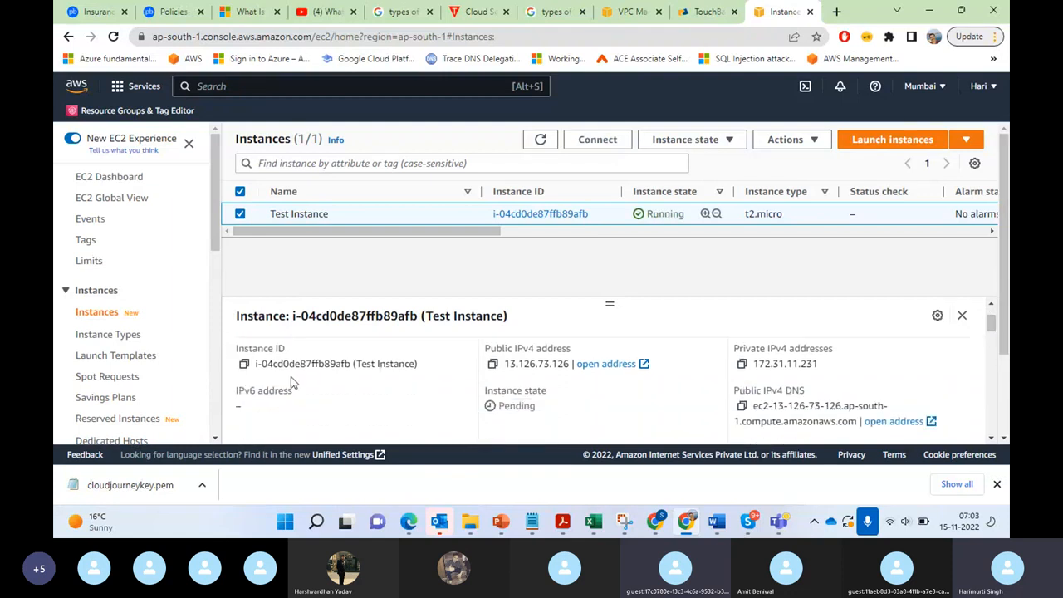
pyautogui.moveTo(256, 366); pyautogui.dragTo(407, 366)
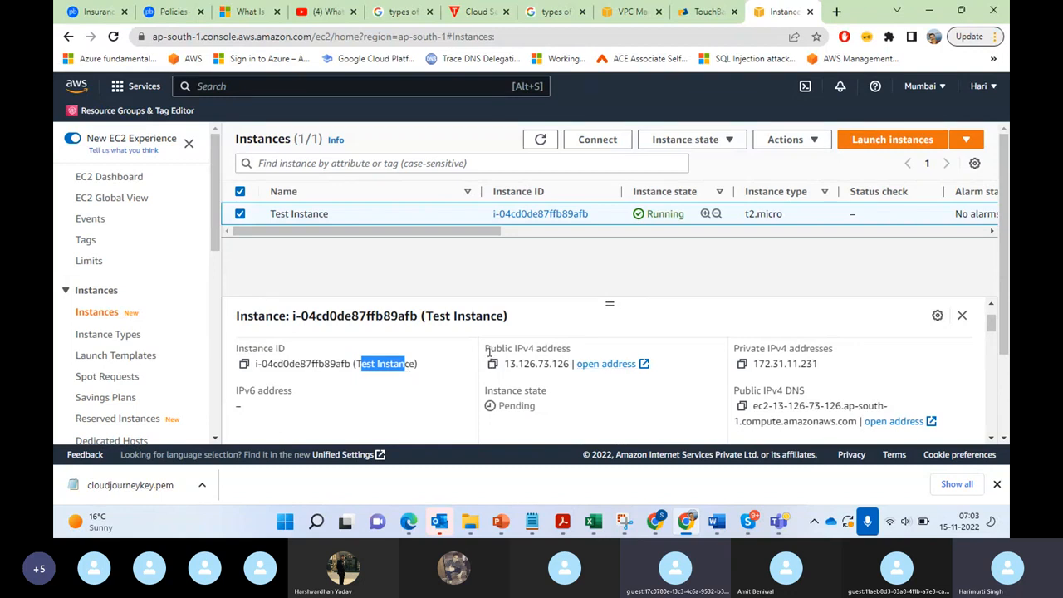
pyautogui.moveTo(490, 352); pyautogui.dragTo(572, 350)
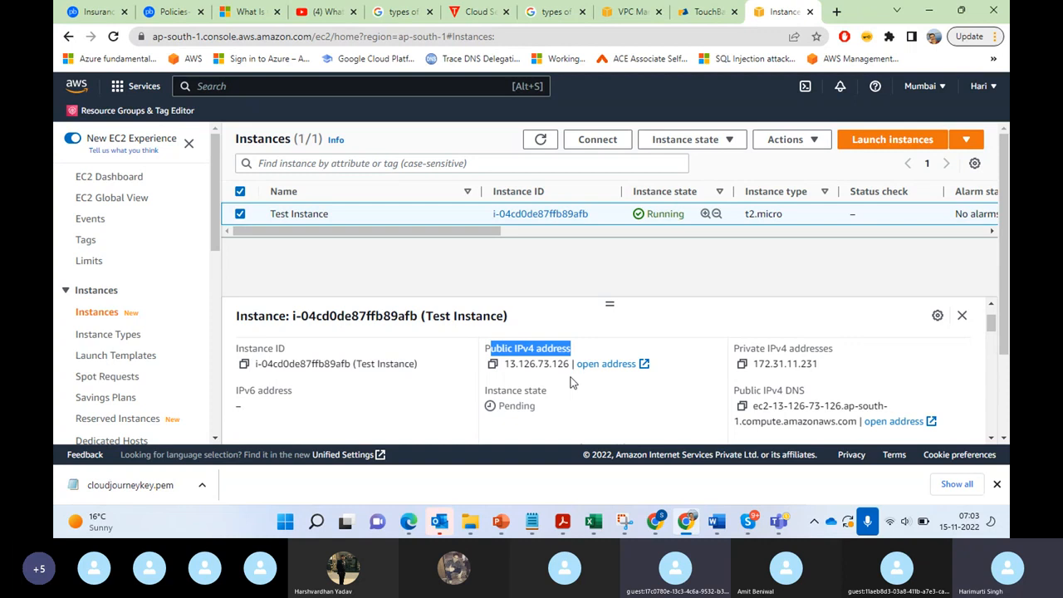
pyautogui.click(735, 350)
pyautogui.moveTo(736, 350); pyautogui.dragTo(829, 371)
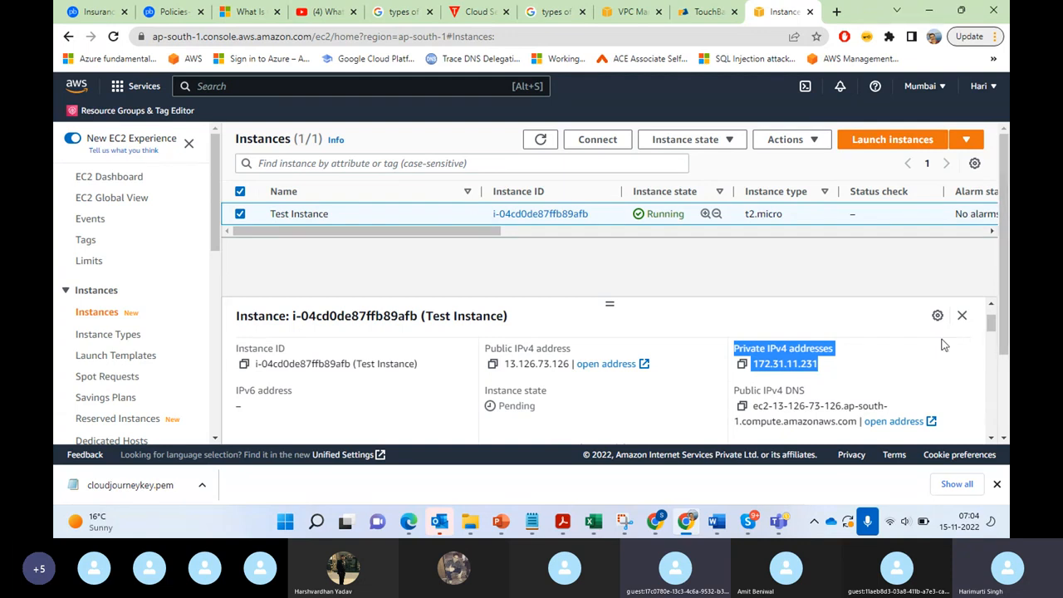
pyautogui.moveTo(1005, 334)
pyautogui.mouseDown()
pyautogui.moveTo(1008, 362)
pyautogui.moveTo(1010, 342)
pyautogui.mouseUp()
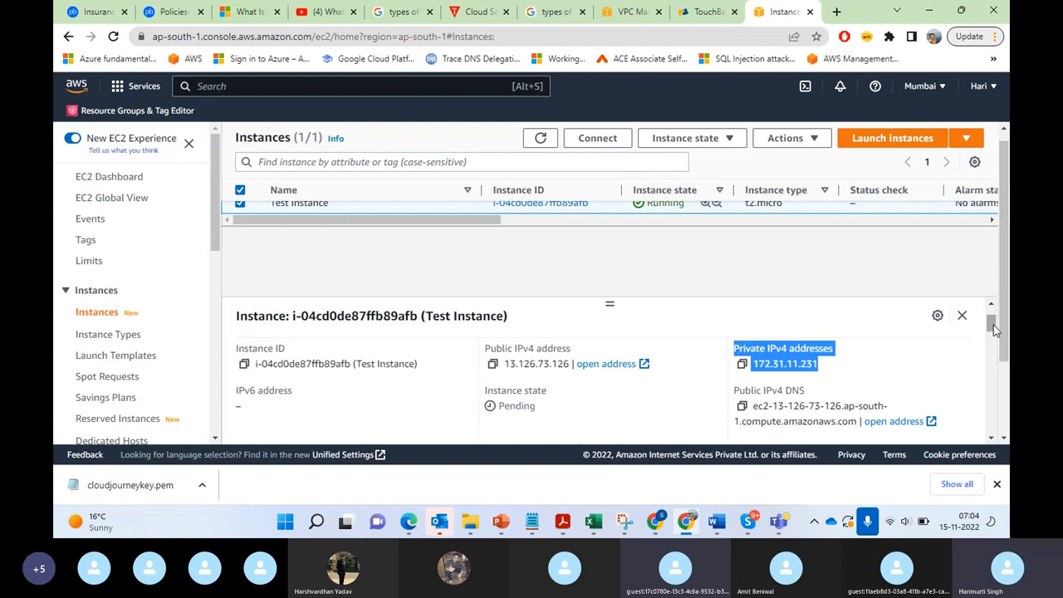
pyautogui.moveTo(993, 324); pyautogui.dragTo(995, 341)
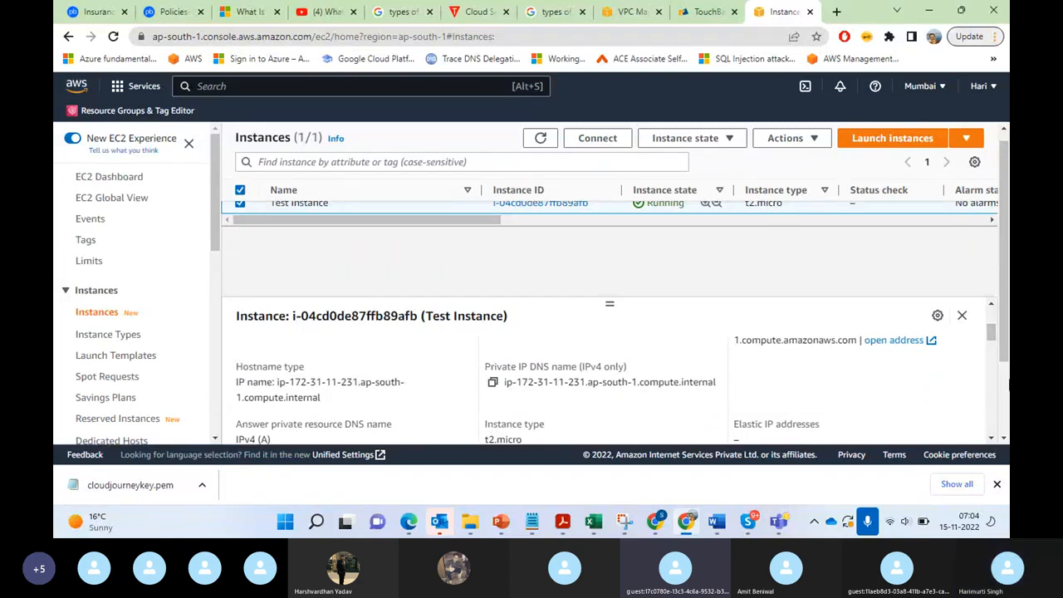
pyautogui.moveTo(993, 342); pyautogui.dragTo(991, 219)
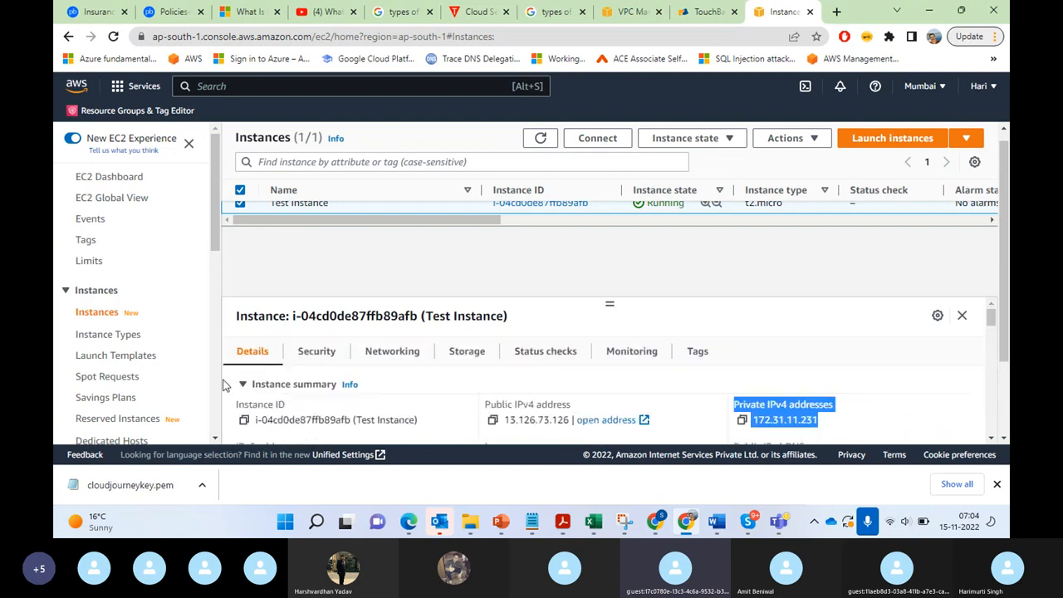
# Step: Review the security details of Test Instance, including its security group and the inbound and outbound rules
pyautogui.click(317, 351)
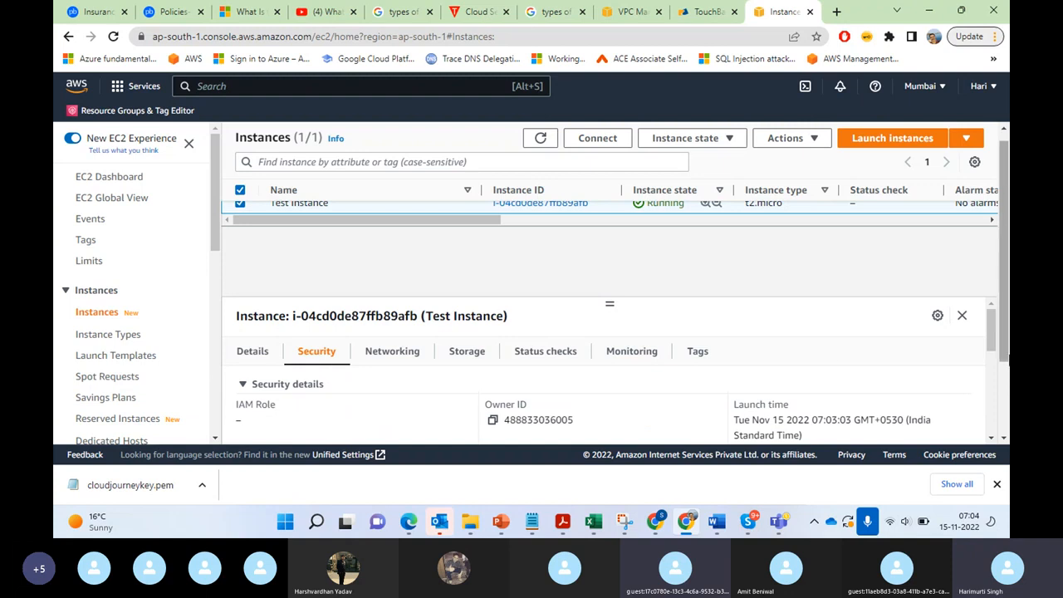
pyautogui.moveTo(995, 353); pyautogui.dragTo(1001, 377)
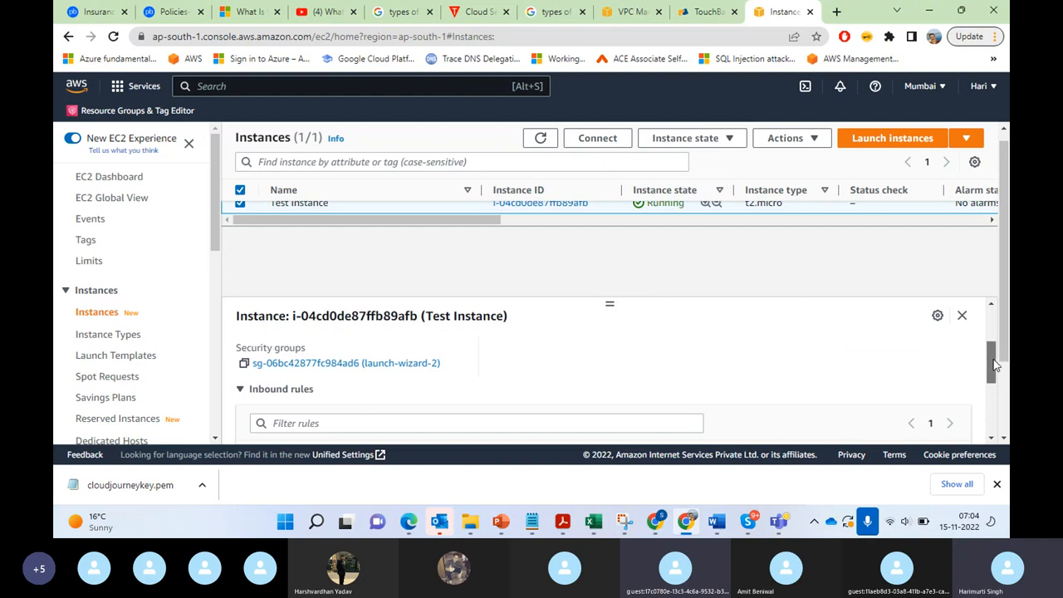
pyautogui.moveTo(998, 358); pyautogui.dragTo(1004, 397)
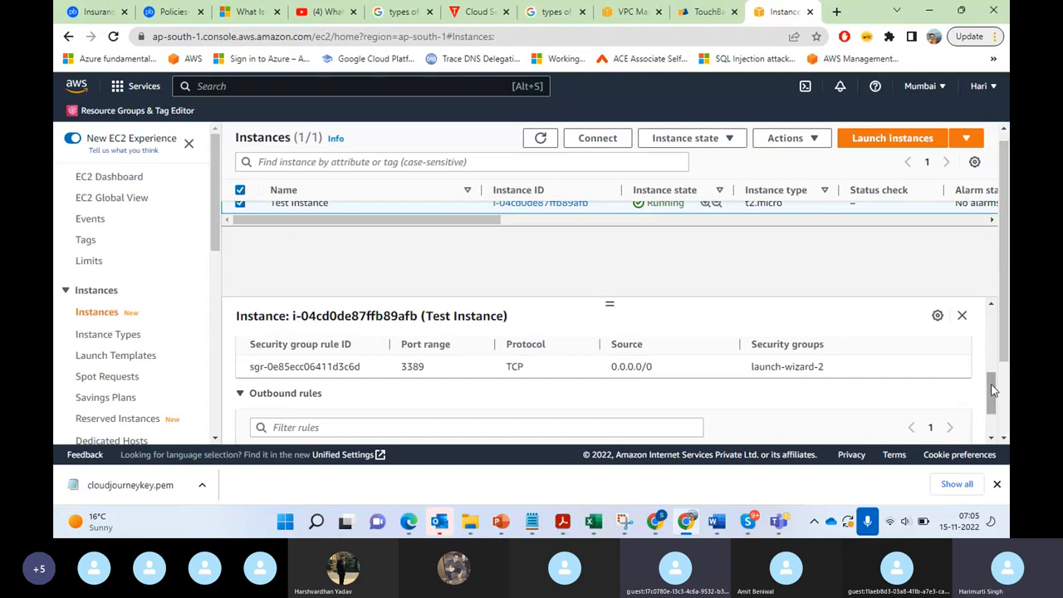
pyautogui.moveTo(994, 390); pyautogui.dragTo(1001, 417)
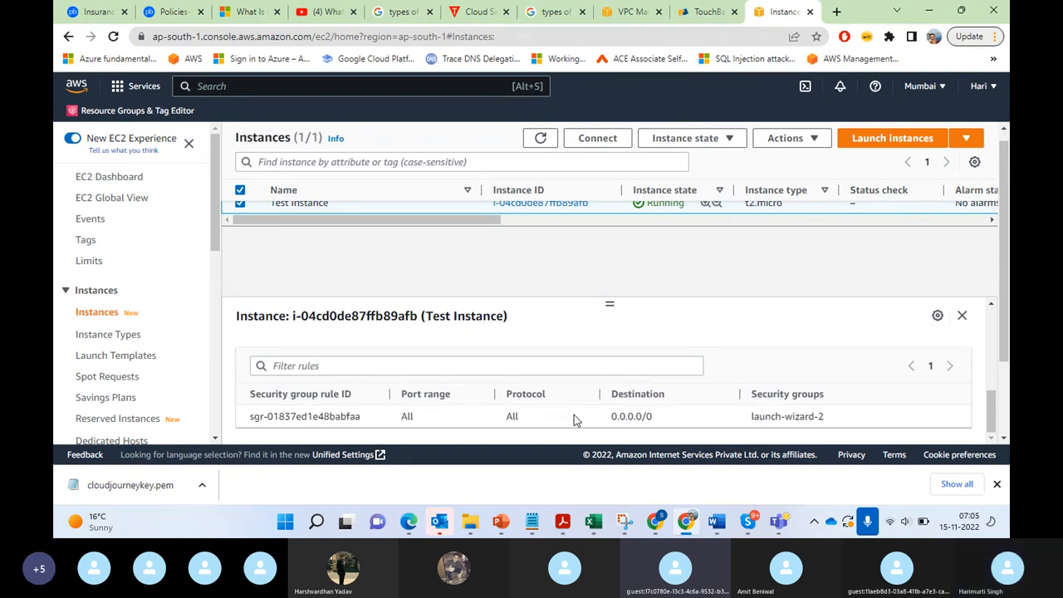
pyautogui.moveTo(997, 415); pyautogui.dragTo(998, 334)
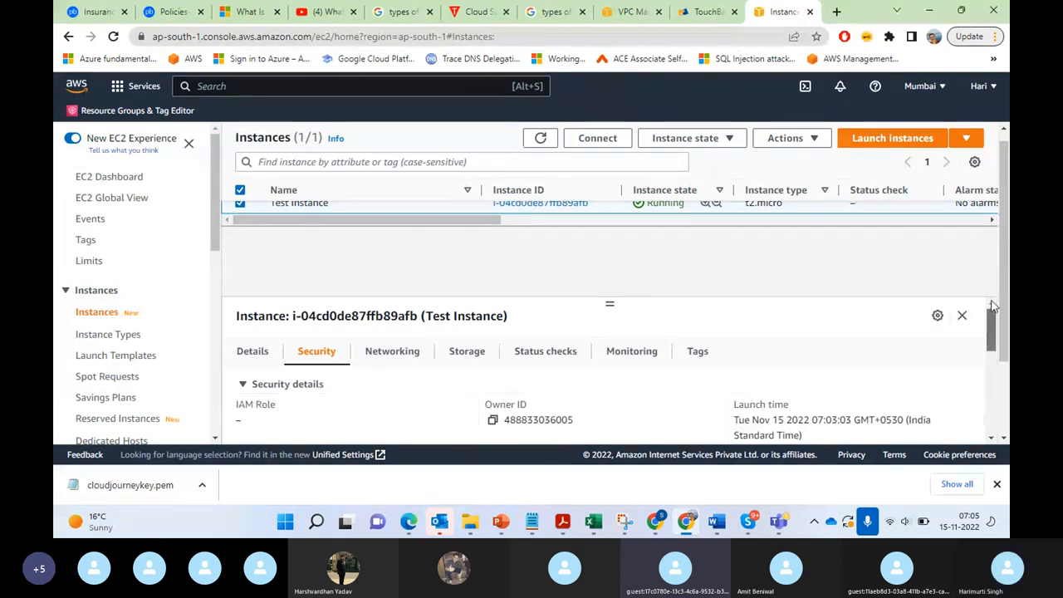
pyautogui.moveTo(994, 335); pyautogui.dragTo(994, 337)
# Step: Review the networking details of Test Instance, from the IP addresses and VPC ID to the subnet and availability zone
pyautogui.click(397, 358)
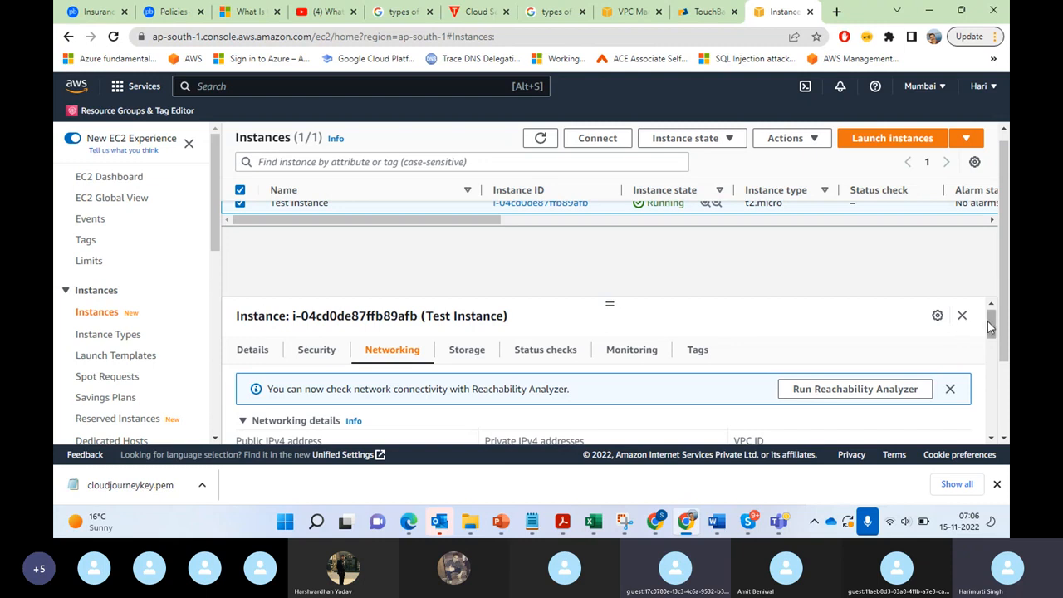
pyautogui.moveTo(993, 324)
pyautogui.mouseDown()
pyautogui.moveTo(993, 420)
pyautogui.moveTo(994, 324)
pyautogui.mouseUp()
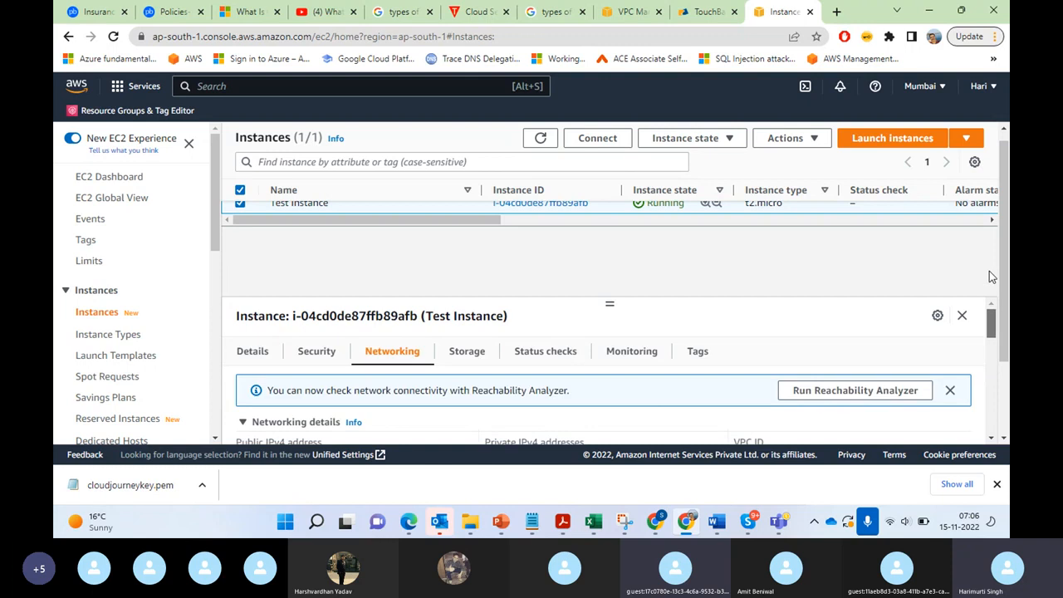
pyautogui.click(468, 356)
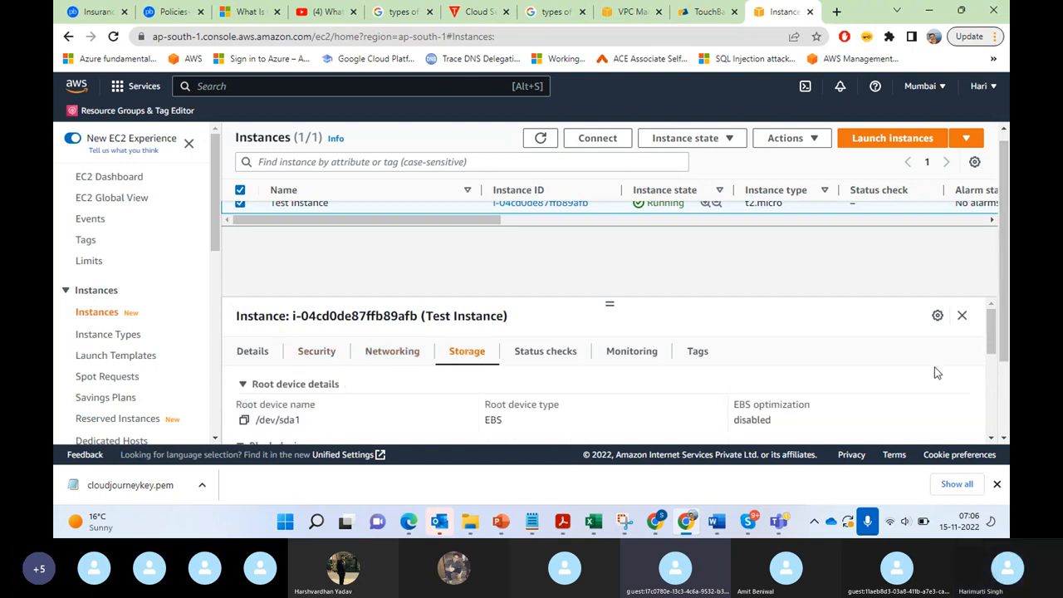
pyautogui.click(375, 356)
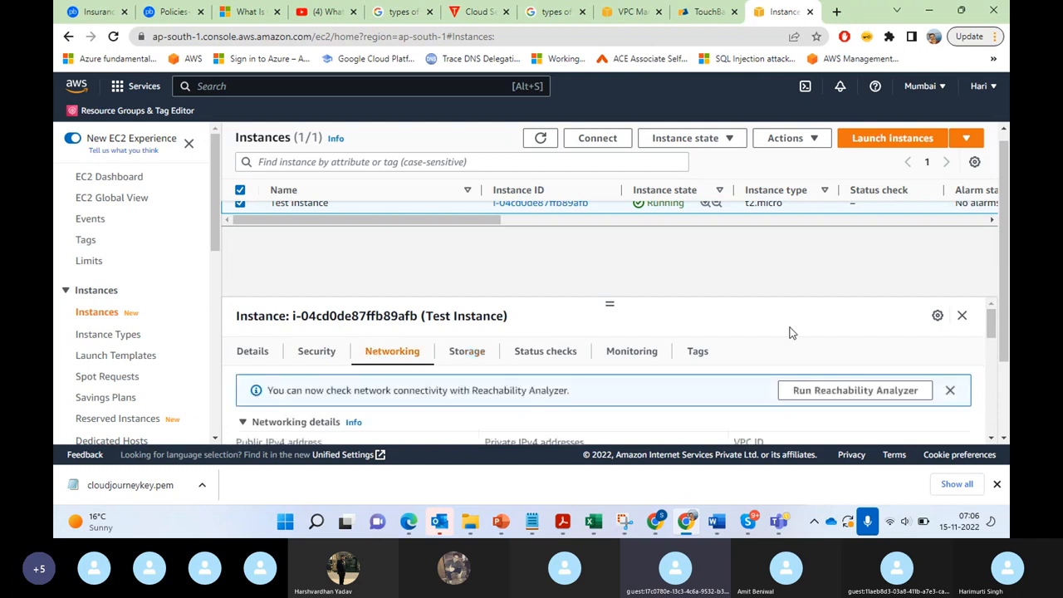
pyautogui.moveTo(995, 327); pyautogui.dragTo(995, 342)
pyautogui.moveTo(996, 345); pyautogui.dragTo(995, 342)
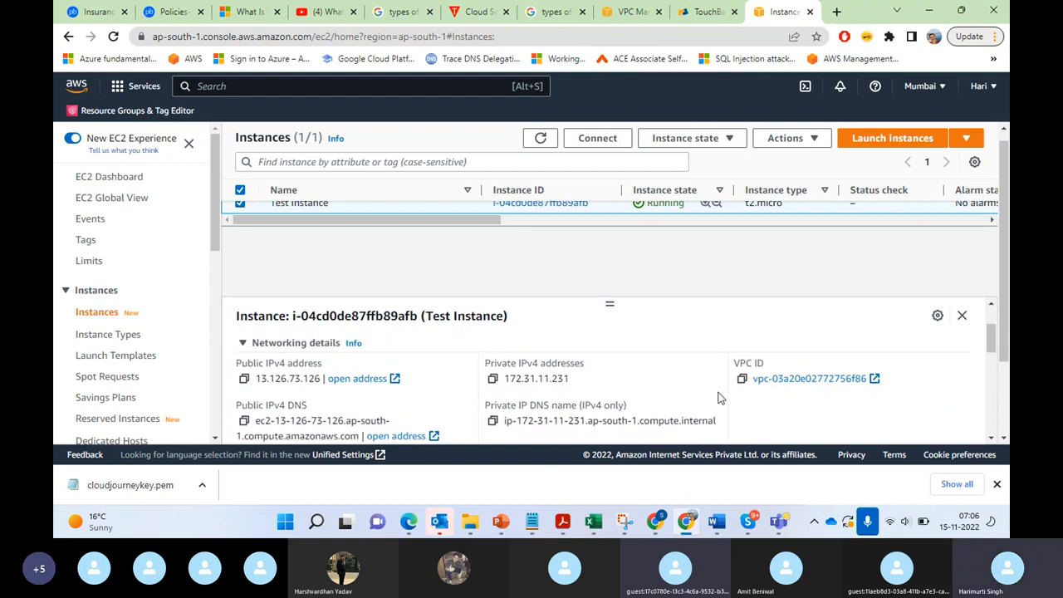
pyautogui.moveTo(992, 342); pyautogui.dragTo(994, 369)
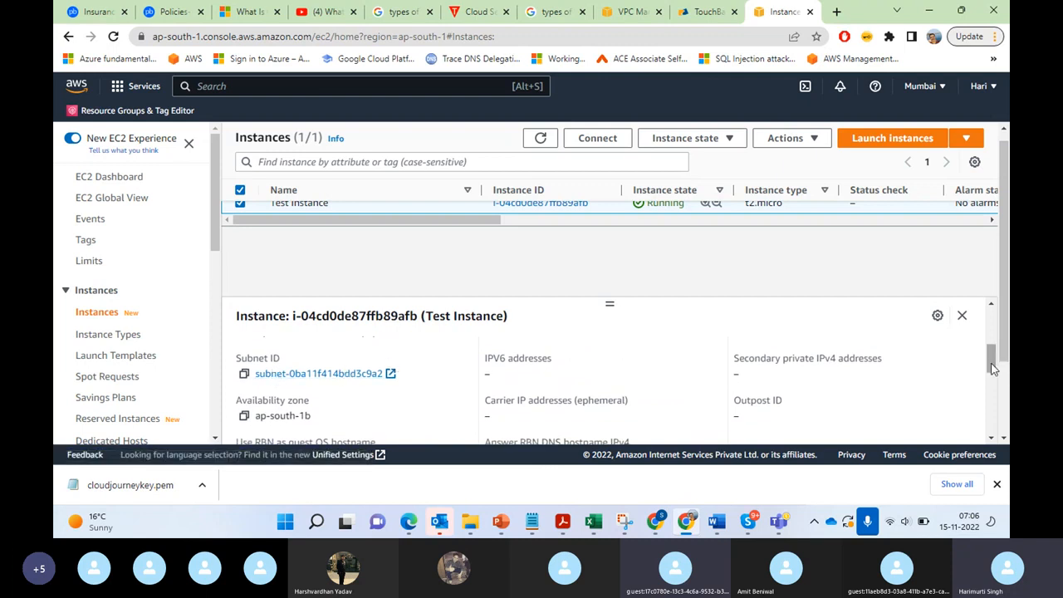
pyautogui.moveTo(993, 369); pyautogui.dragTo(982, 285)
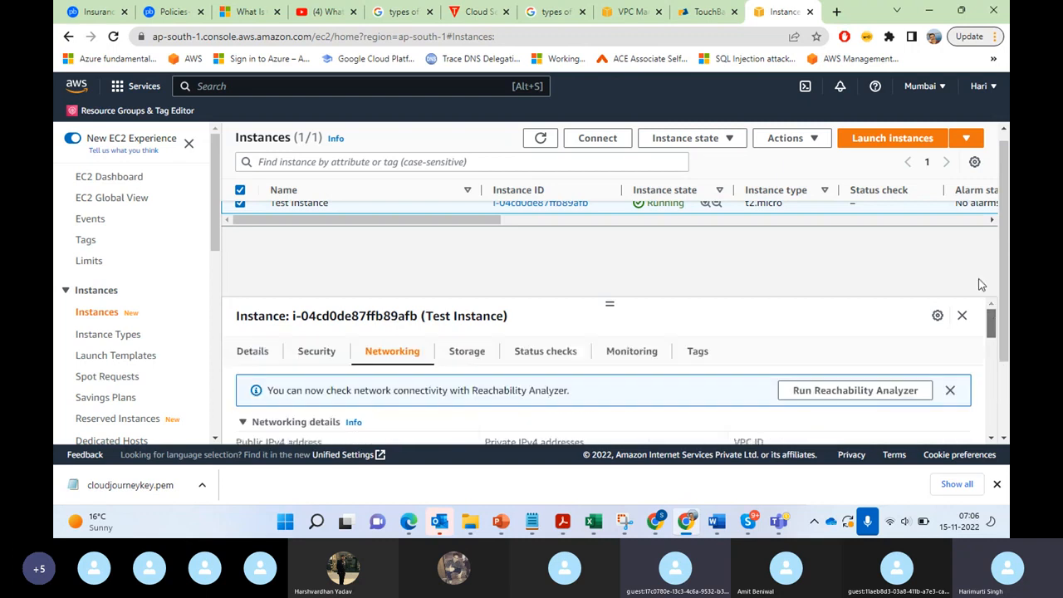
# Step: Review the storage of Test Instance, covering the root device details and all block device columns through Delete on termination
pyautogui.click(473, 362)
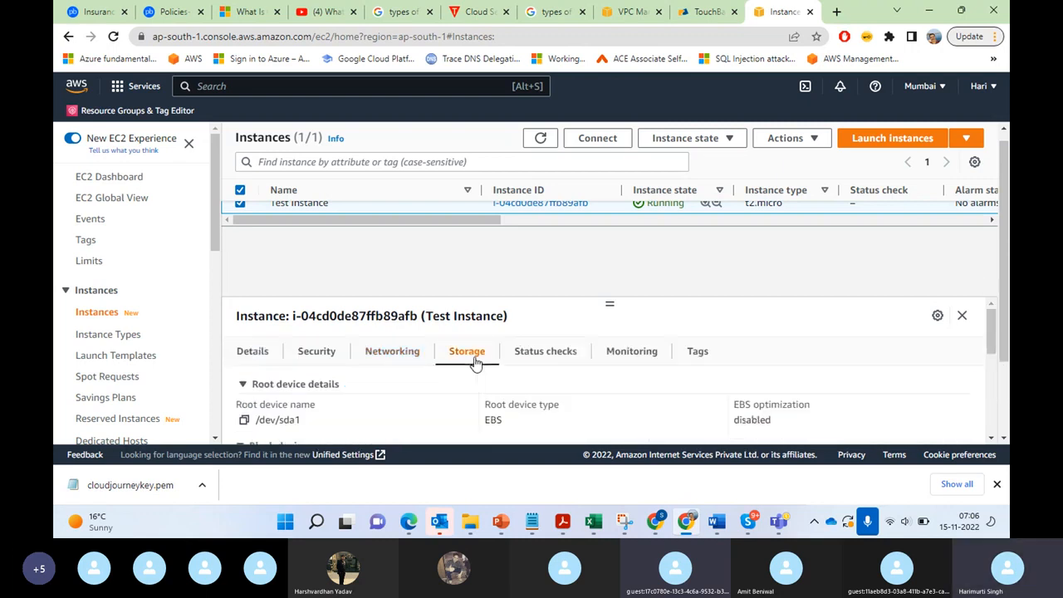
pyautogui.moveTo(991, 336); pyautogui.dragTo(1004, 390)
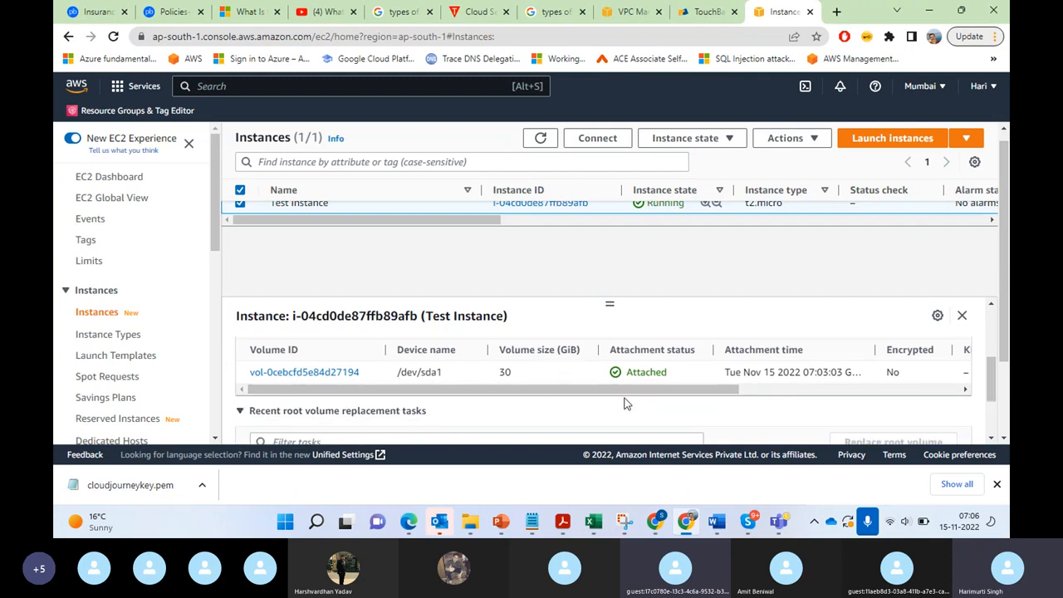
pyautogui.moveTo(629, 399); pyautogui.dragTo(492, 404)
pyautogui.moveTo(992, 380)
pyautogui.mouseDown()
pyautogui.moveTo(992, 356)
pyautogui.moveTo(993, 380)
pyautogui.mouseUp()
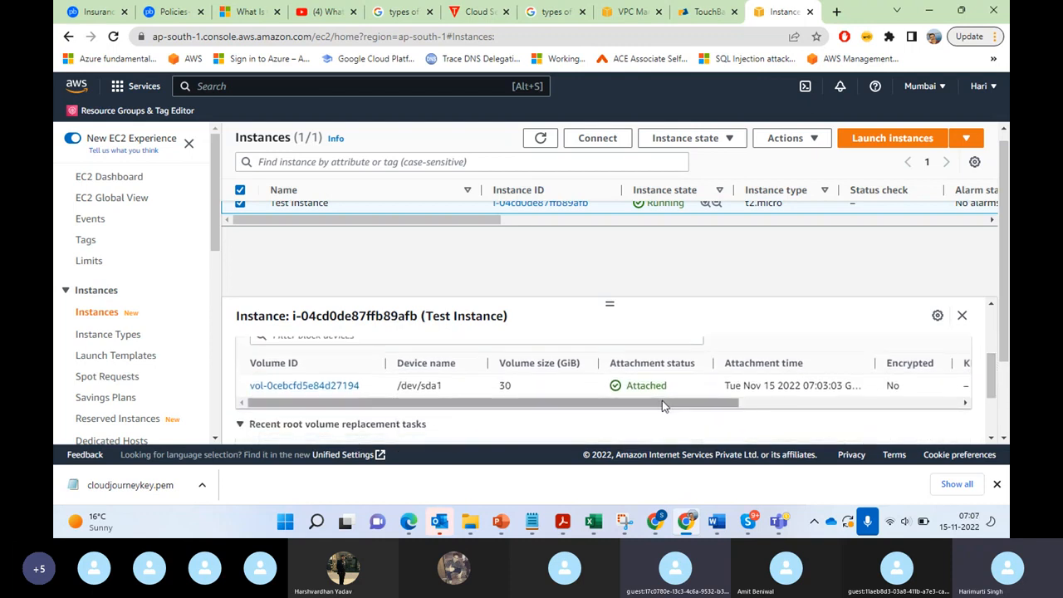
pyautogui.moveTo(663, 403); pyautogui.dragTo(929, 404)
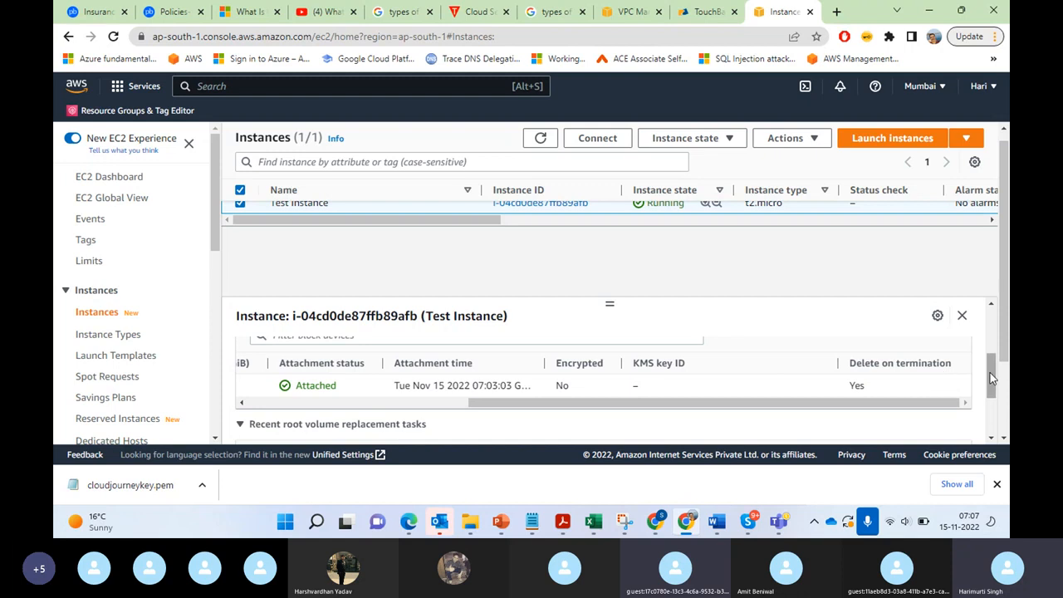
pyautogui.moveTo(992, 378); pyautogui.dragTo(996, 319)
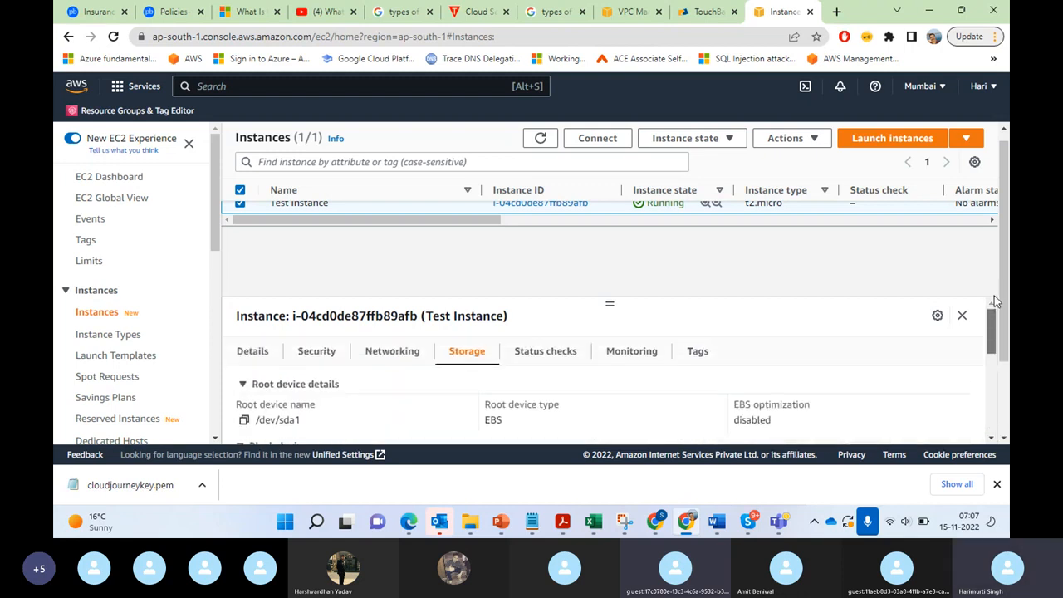
# Step: Check the system and instance status checks of Test Instance and the option for reporting its status
pyautogui.click(549, 355)
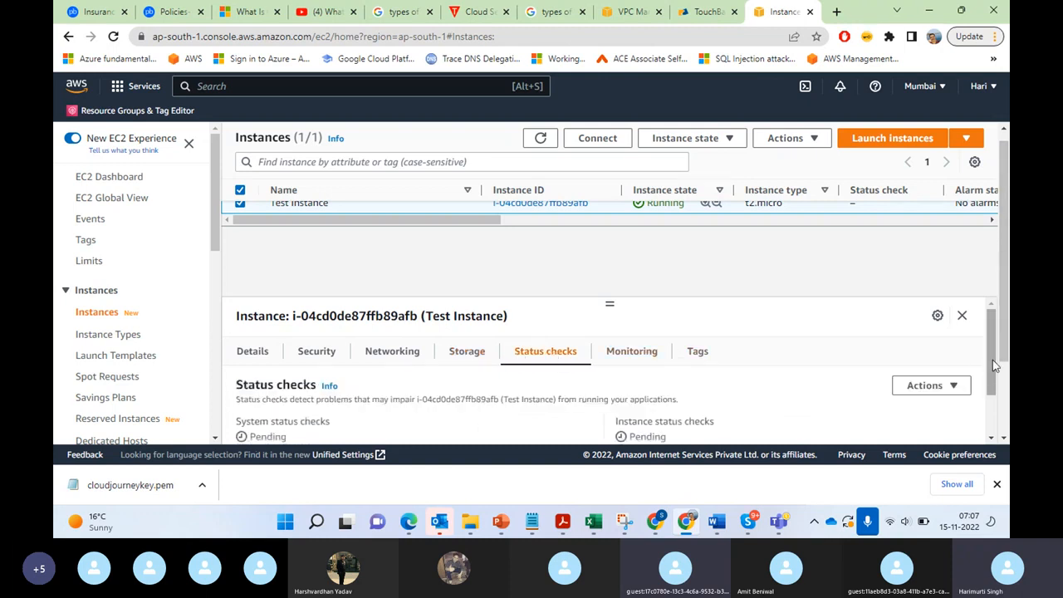
pyautogui.moveTo(993, 360); pyautogui.dragTo(1004, 449)
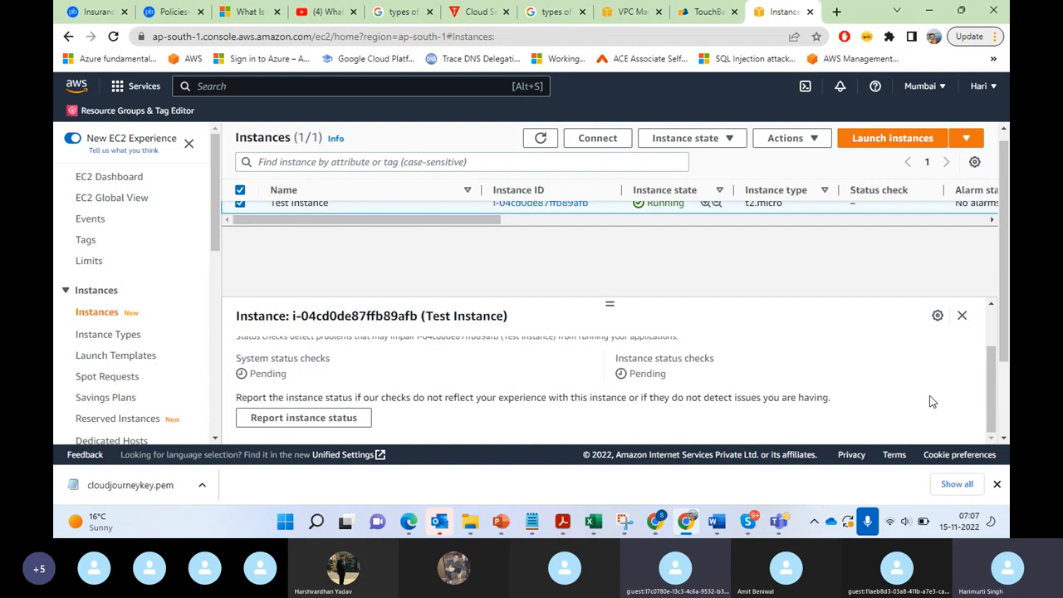
pyautogui.moveTo(993, 407); pyautogui.dragTo(997, 350)
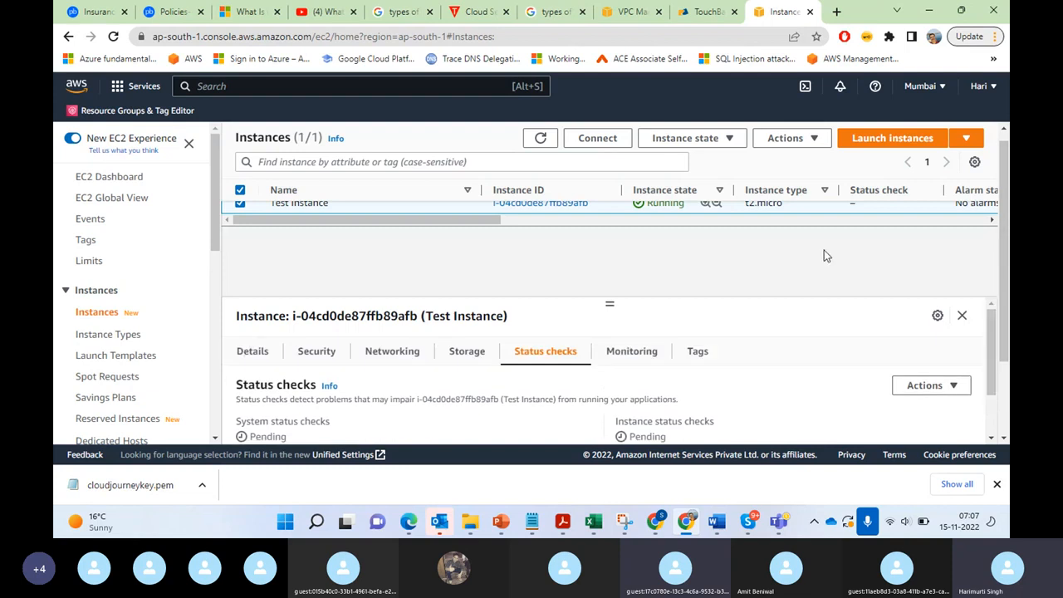
# Step: Refresh the instance list, reselect Test Instance and view its updated status checks
pyautogui.click(542, 142)
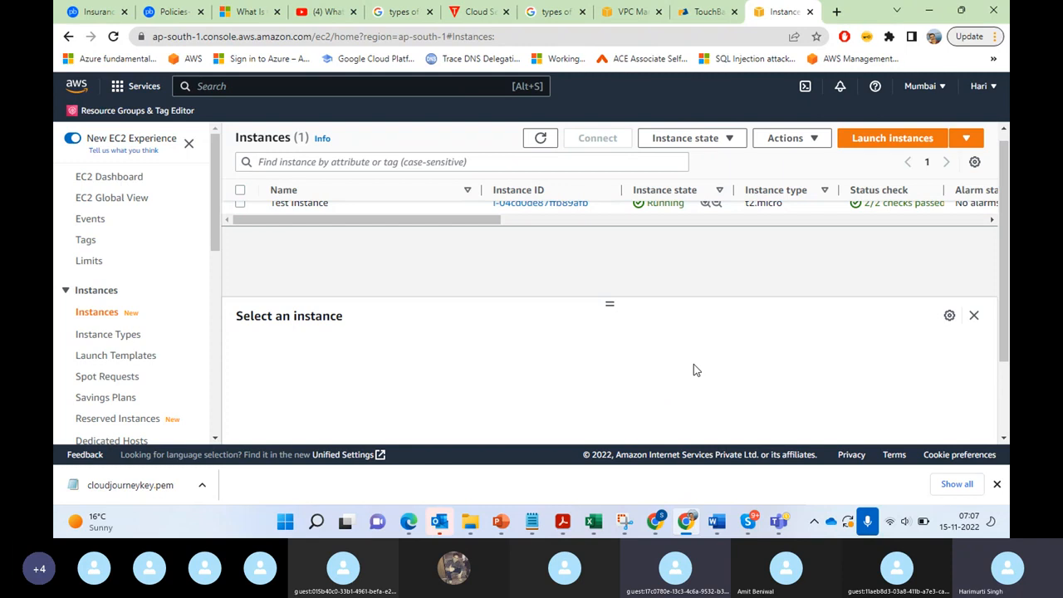
pyautogui.moveTo(1007, 349); pyautogui.dragTo(984, 310)
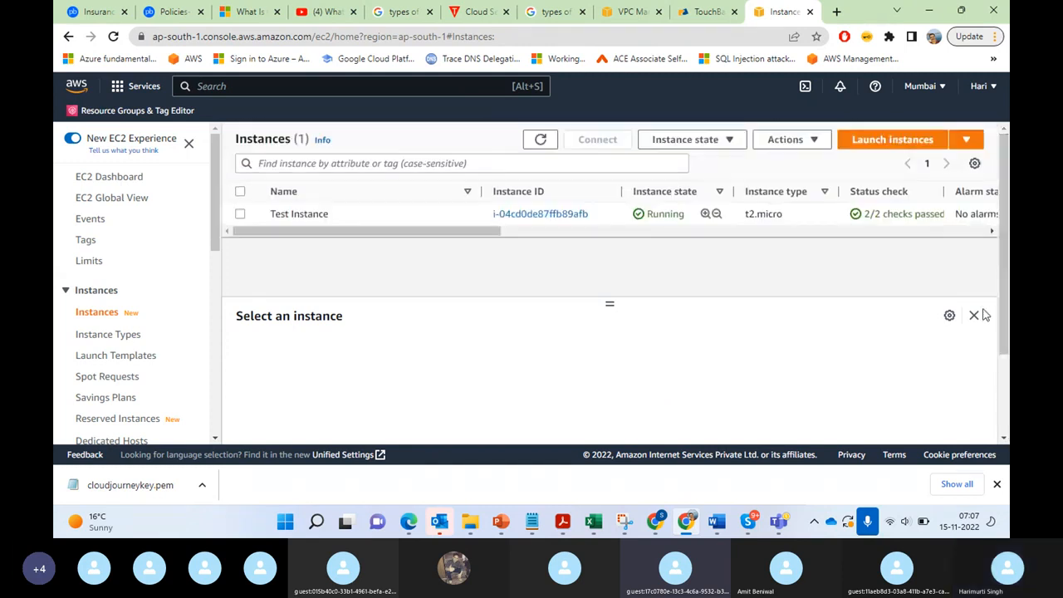
pyautogui.click(241, 217)
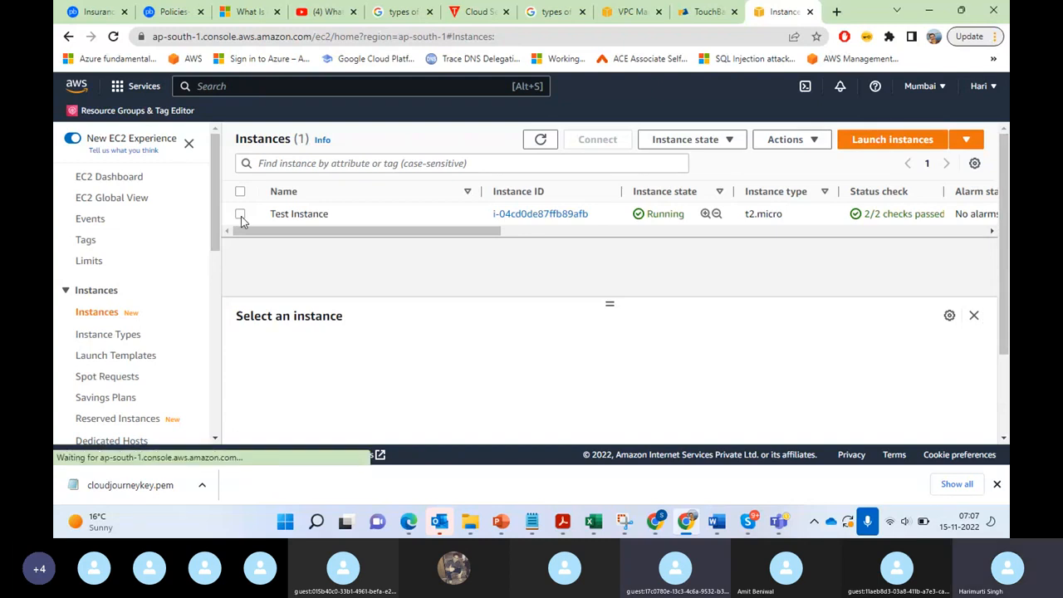
pyautogui.click(552, 359)
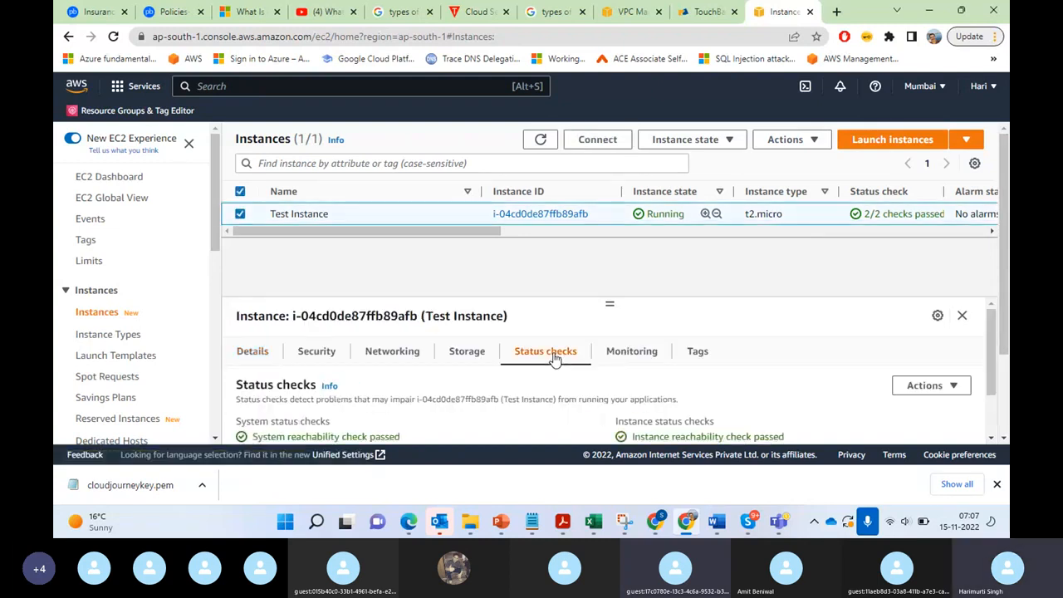
# Step: Review the status checks of Test Instance, along with its available instance state options and instance actions
pyautogui.scroll(-2, 992, 388)
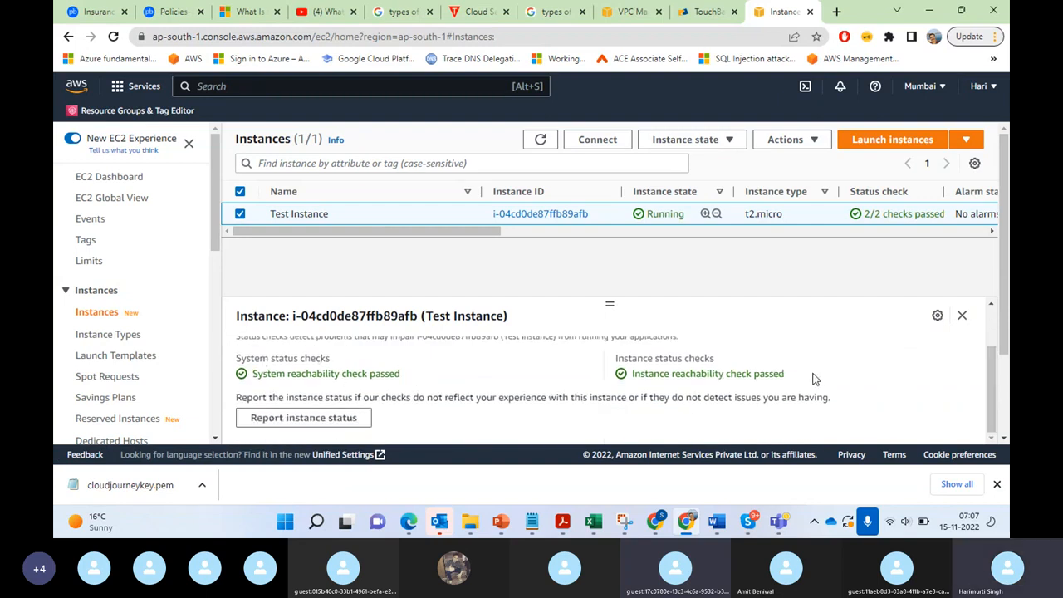
pyautogui.scroll(2, 990, 386)
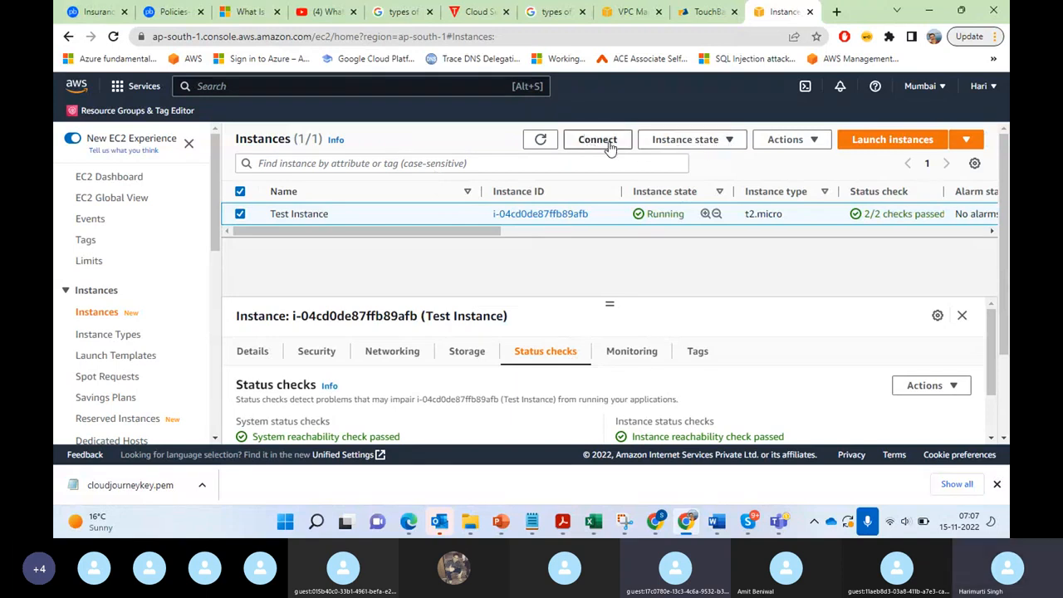
pyautogui.click(726, 145)
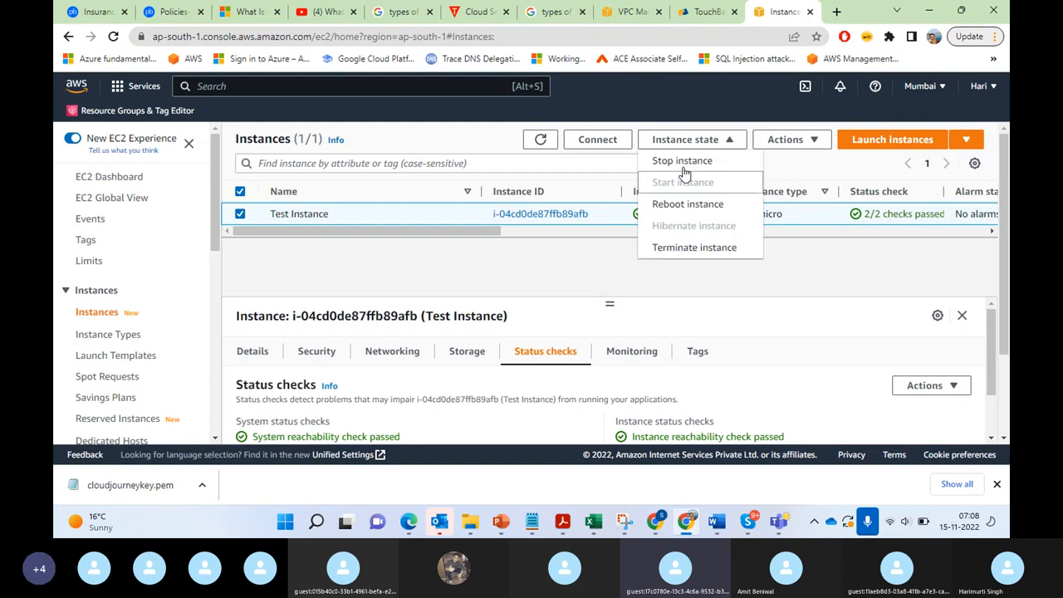
pyautogui.click(814, 264)
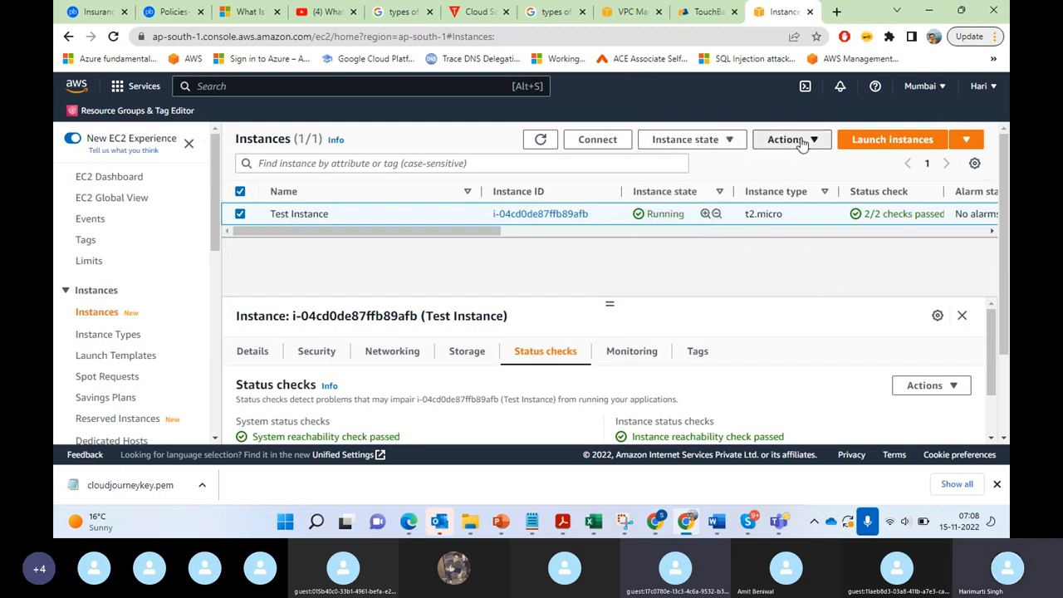
pyautogui.click(800, 140)
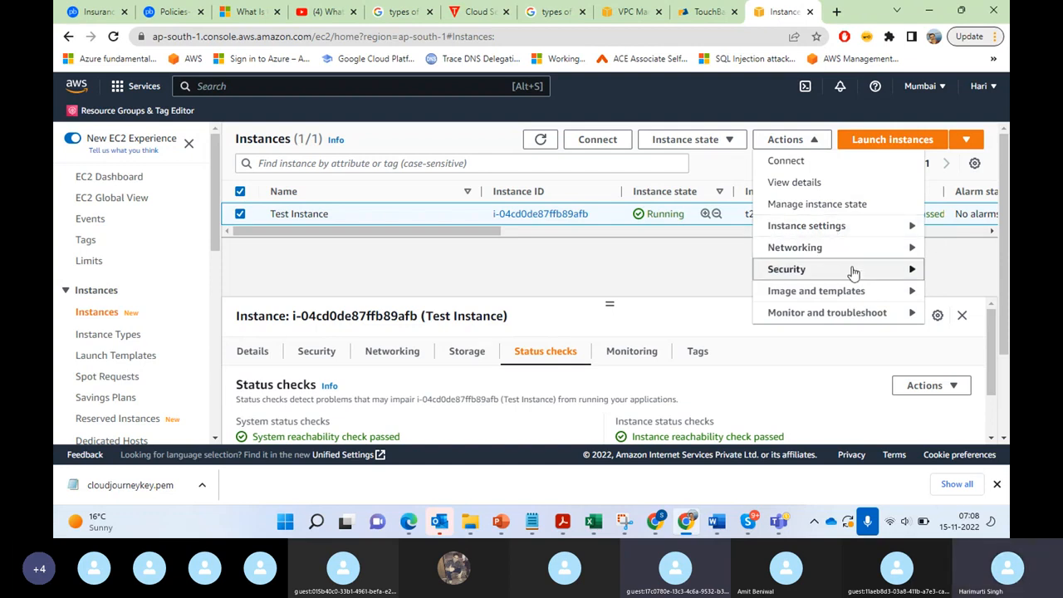
pyautogui.click(630, 264)
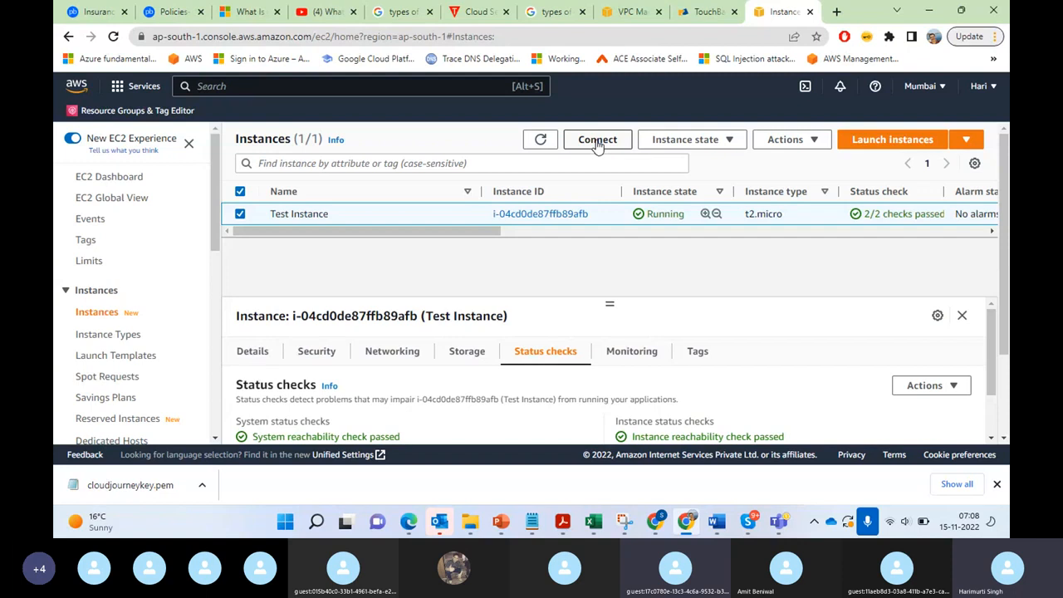
# Step: Start connecting to Test Instance and show the RDP client connection options
pyautogui.click(786, 140)
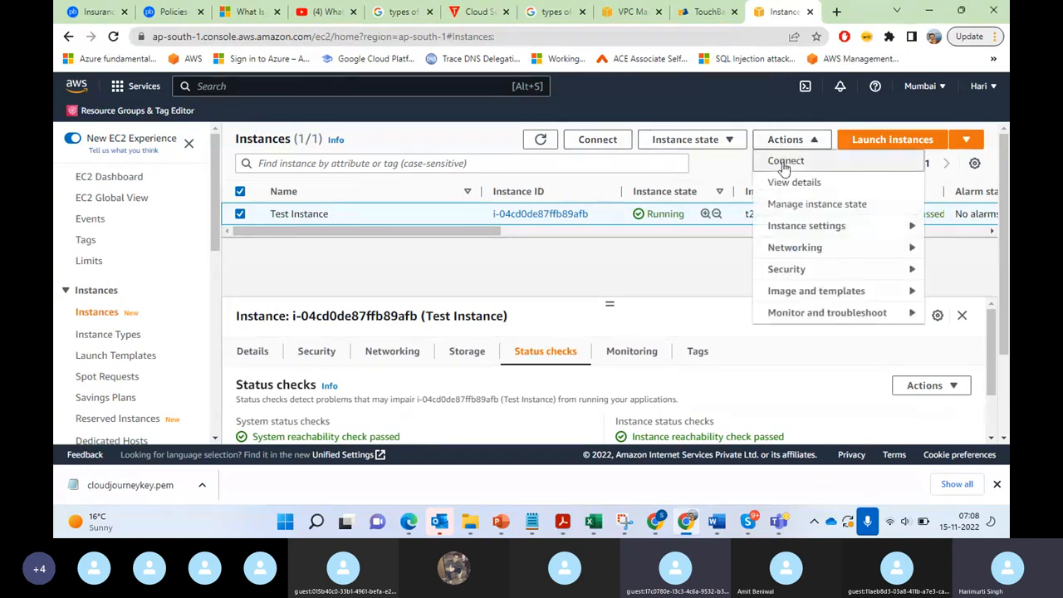
pyautogui.click(609, 141)
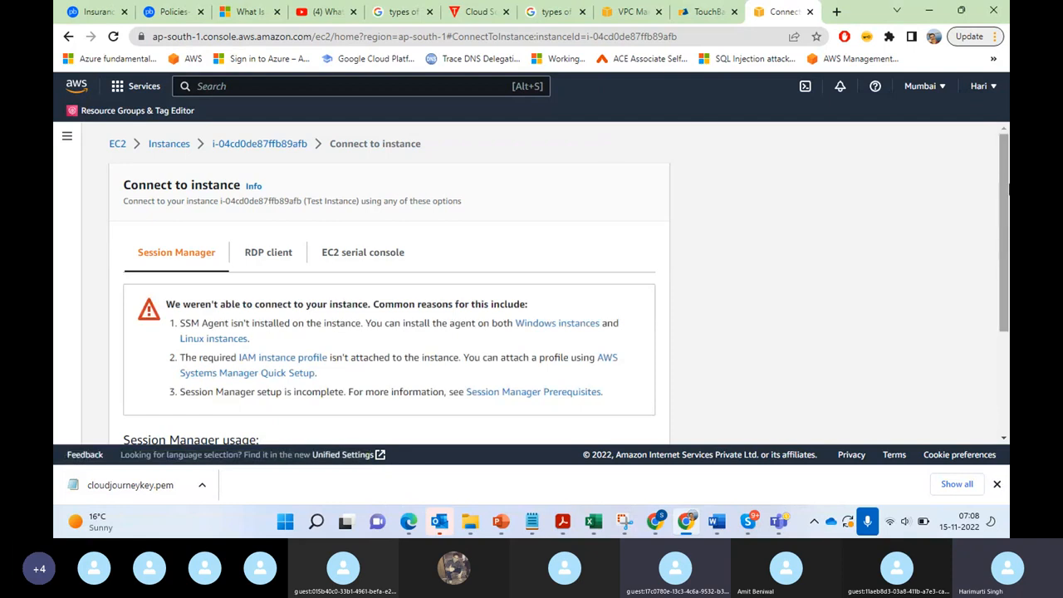
pyautogui.moveTo(1007, 190)
pyautogui.mouseDown()
pyautogui.moveTo(1007, 227)
pyautogui.moveTo(1007, 211)
pyautogui.mouseUp()
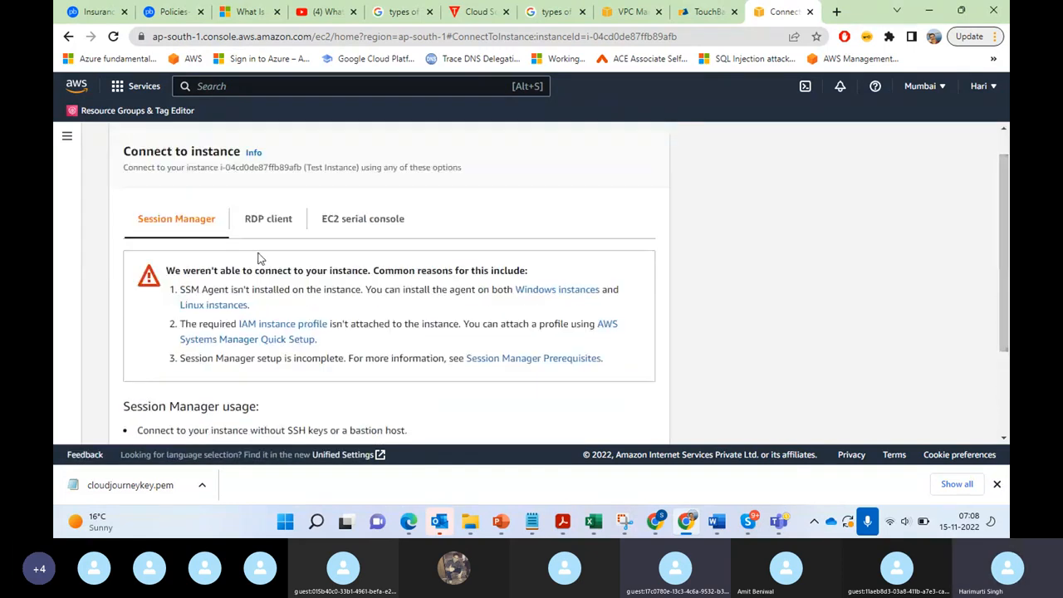
pyautogui.click(279, 230)
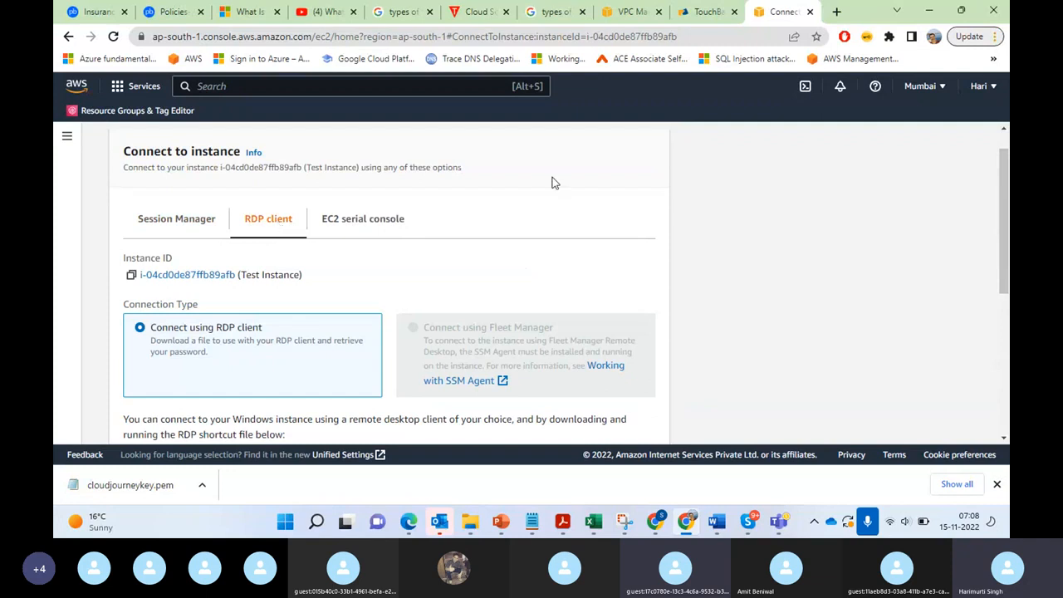
# Step: Examine the RDP connection details of Test Instance, including the connection type, remote desktop file, public DNS, user name and password options
pyautogui.moveTo(1003, 206); pyautogui.dragTo(1008, 316)
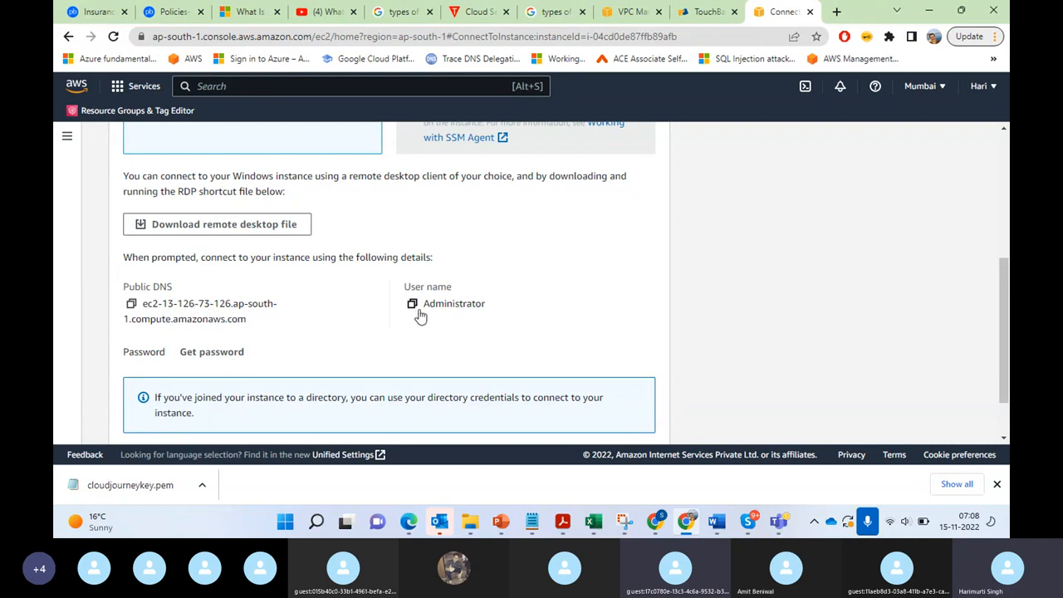
pyautogui.moveTo(424, 306); pyautogui.dragTo(503, 307)
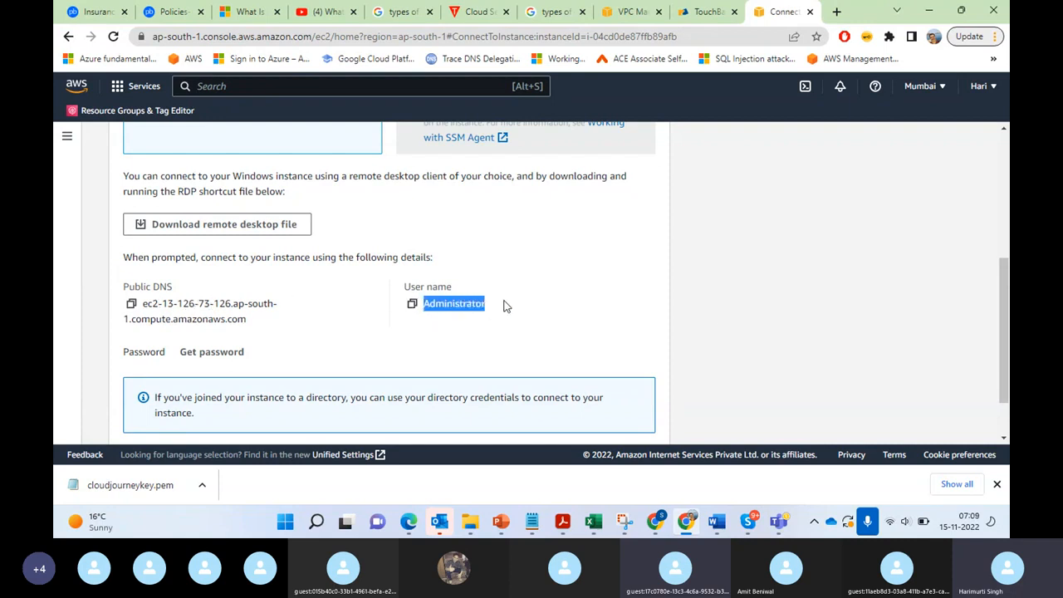
pyautogui.moveTo(1008, 325); pyautogui.dragTo(1007, 287)
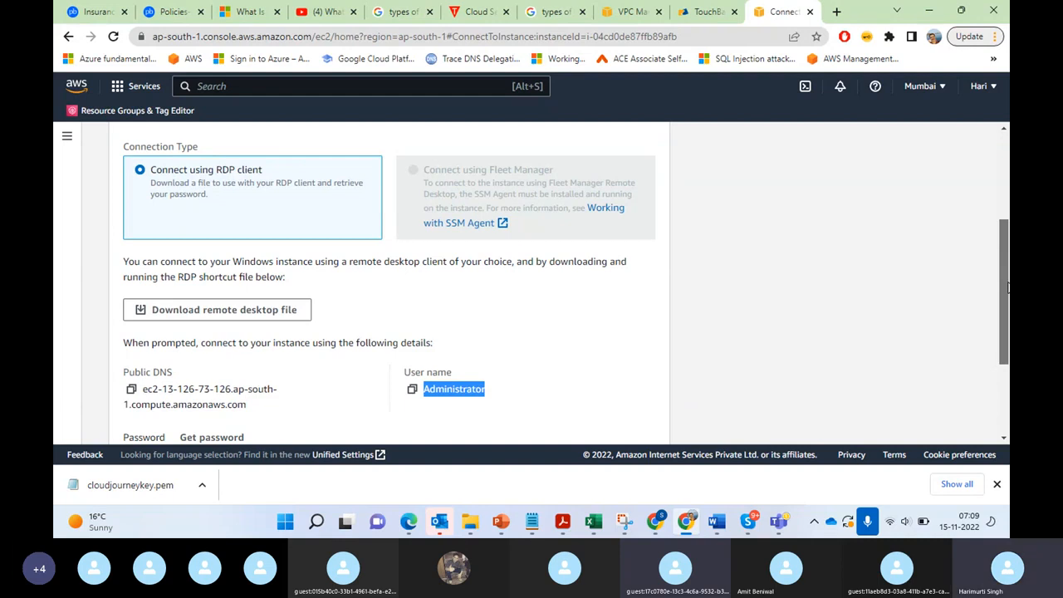
pyautogui.moveTo(1008, 288); pyautogui.dragTo(989, 337)
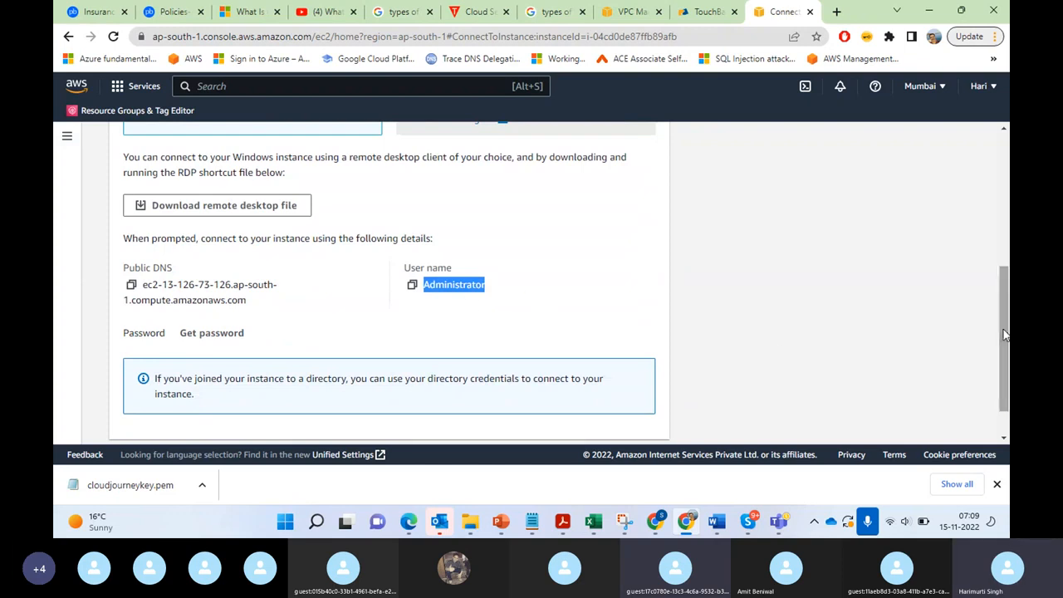
pyautogui.moveTo(1006, 334); pyautogui.dragTo(1007, 258)
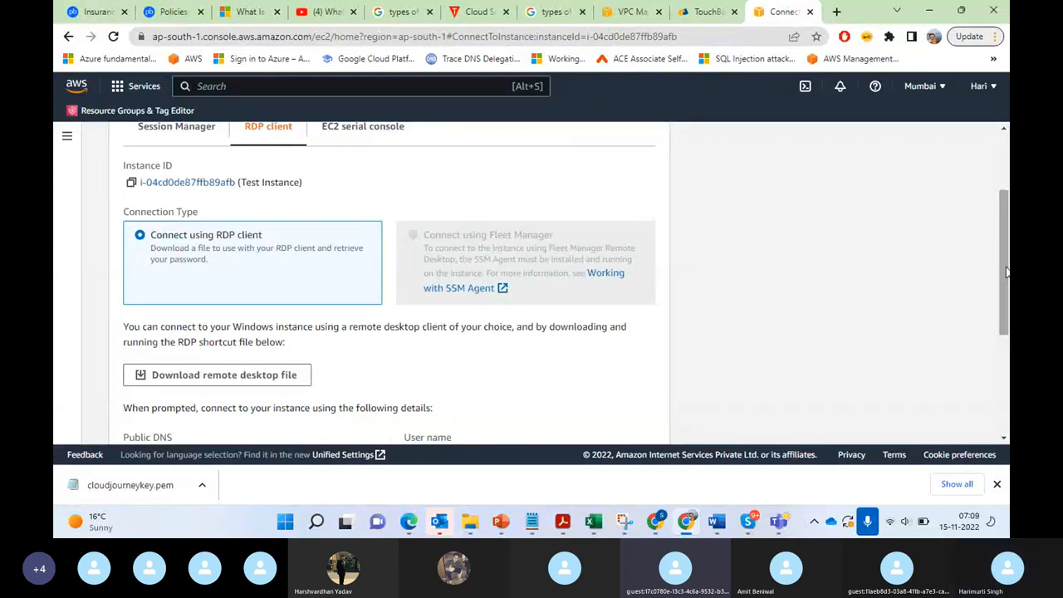
pyautogui.moveTo(1005, 280); pyautogui.dragTo(1008, 353)
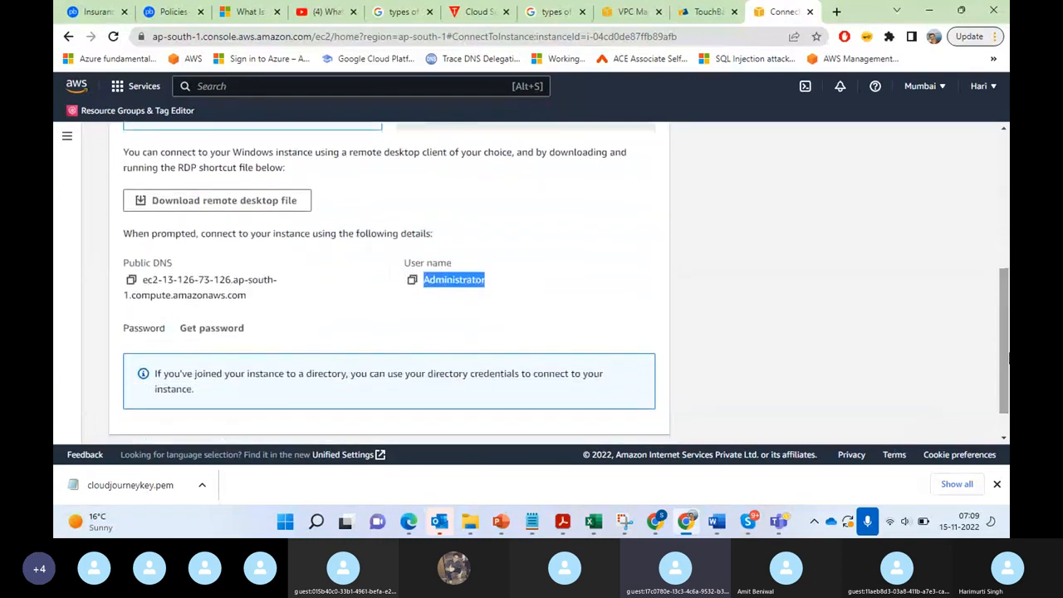
# Step: Begin retrieving the Windows password for Test Instance and upload the private key file cloudjourneykey from the Downloads folder
pyautogui.click(219, 330)
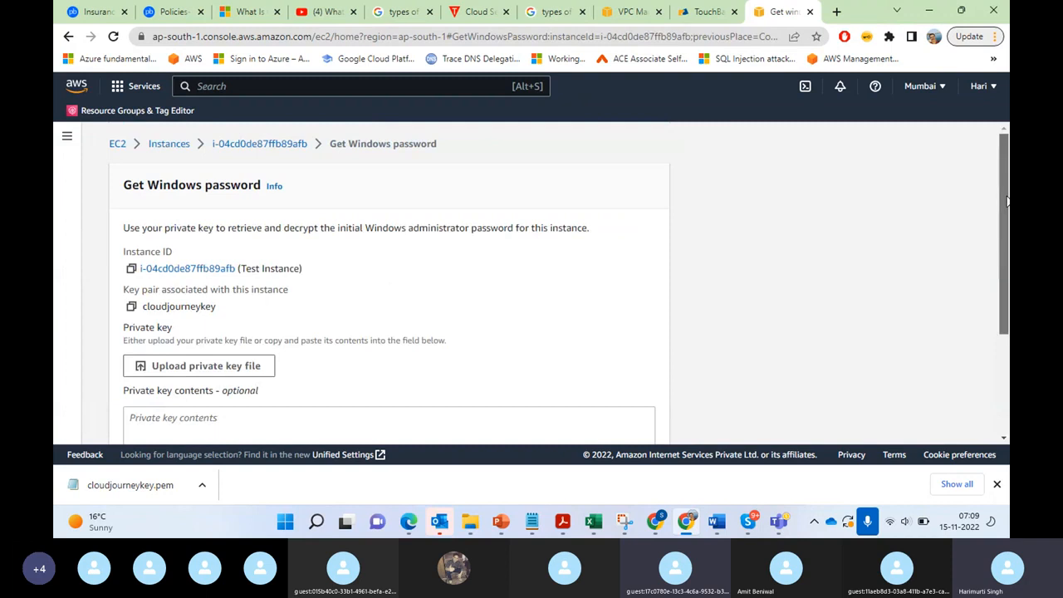
pyautogui.moveTo(1008, 199); pyautogui.dragTo(1007, 277)
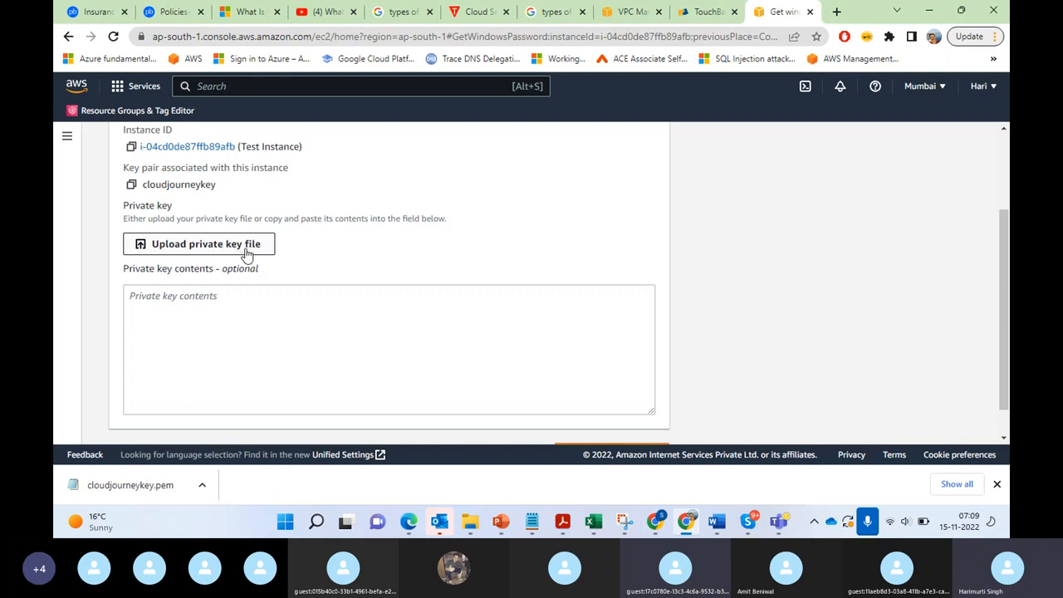
pyautogui.click(192, 249)
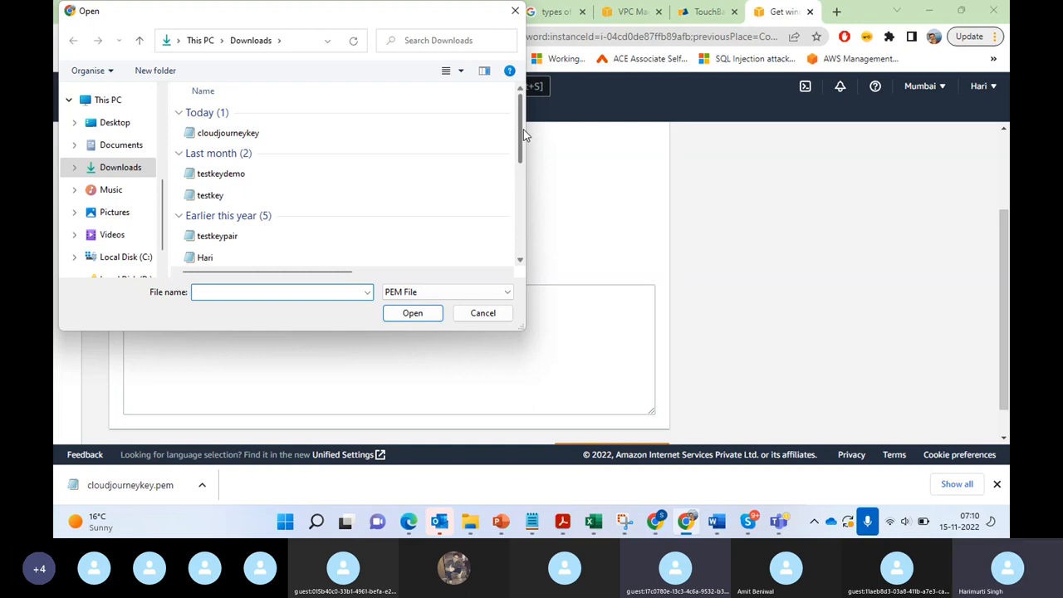
pyautogui.click(282, 136)
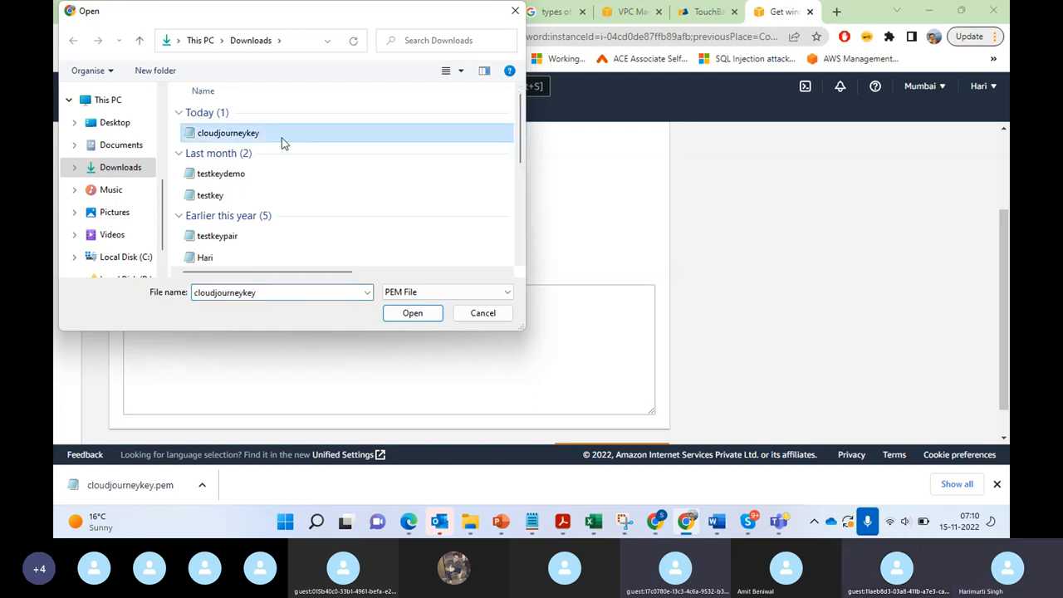
pyautogui.click(395, 319)
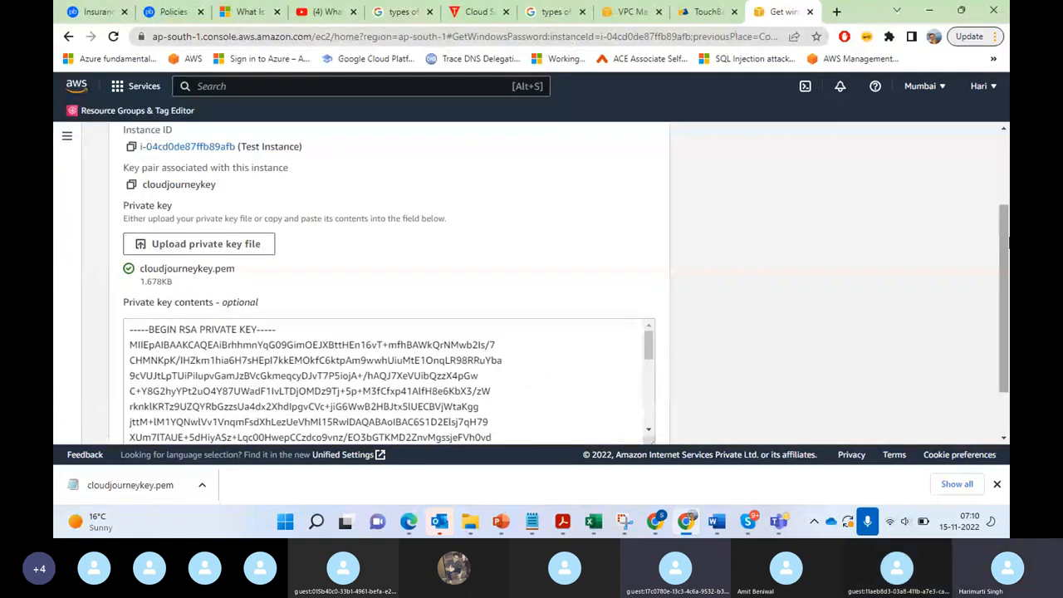
# Step: Decrypt the Windows administrator password with the uploaded private key and copy the password from the connection details
pyautogui.moveTo(1008, 243); pyautogui.dragTo(1008, 237)
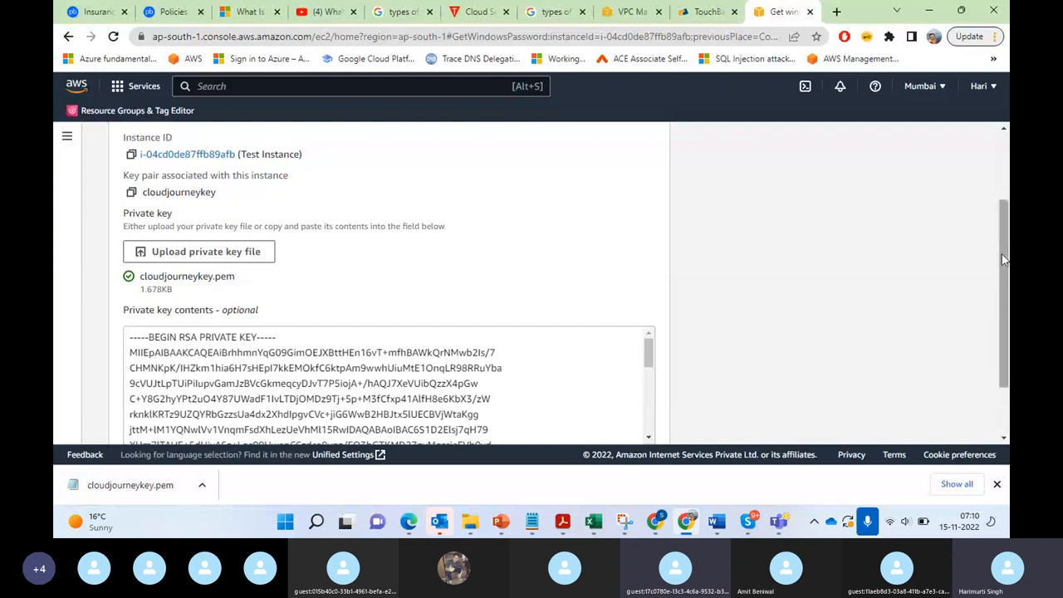
pyautogui.scroll(-2, 1004, 259)
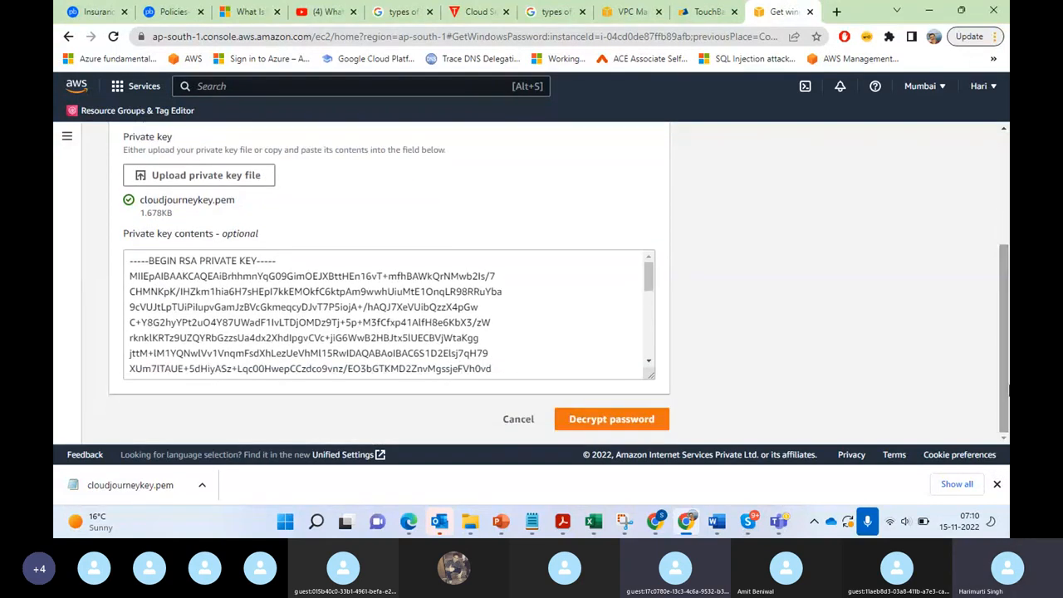
pyautogui.click(595, 421)
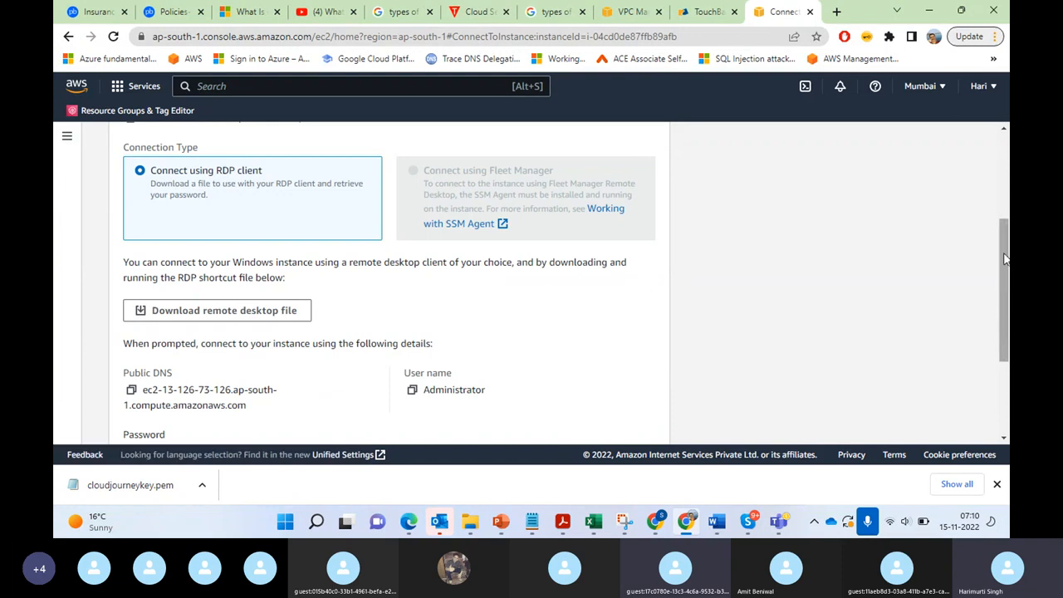
pyautogui.moveTo(1004, 280); pyautogui.dragTo(1009, 338)
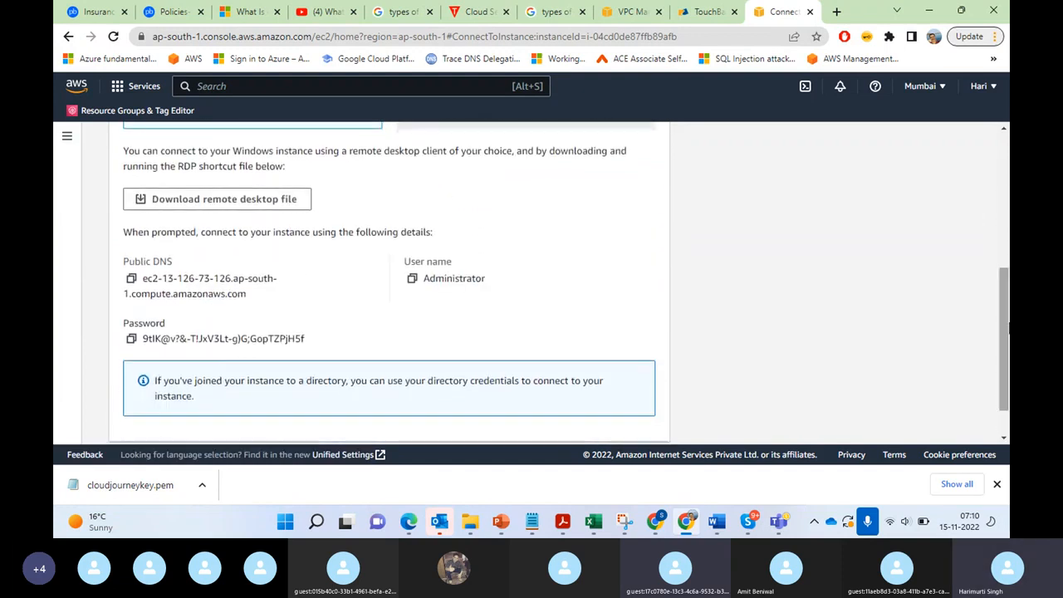
pyautogui.click(132, 340)
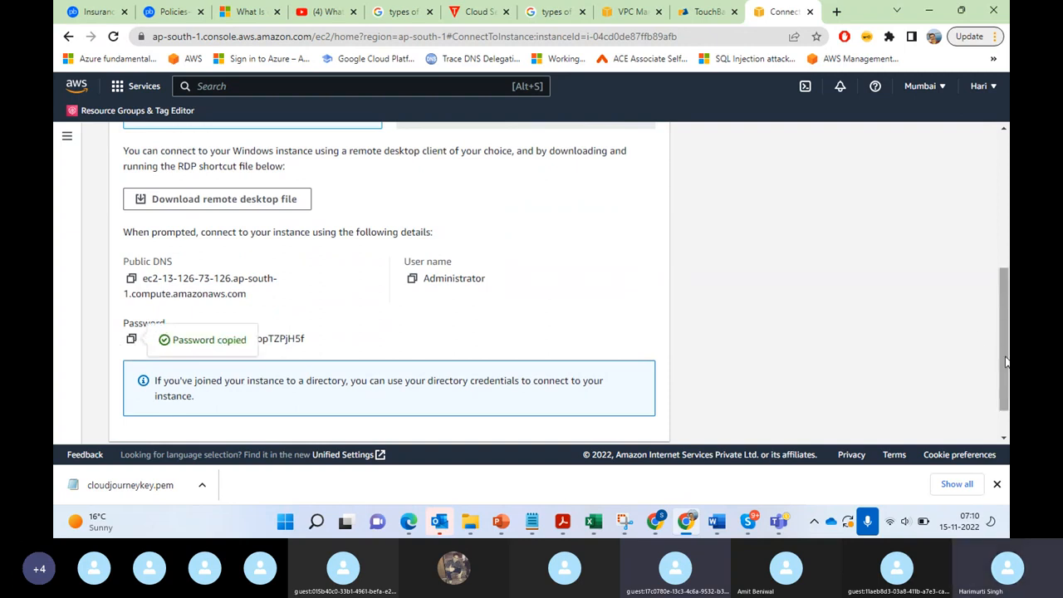
# Step: Download the remote desktop file for Test Instance and open it, cancelling the connection prompt
pyautogui.moveTo(1006, 362); pyautogui.dragTo(1006, 302)
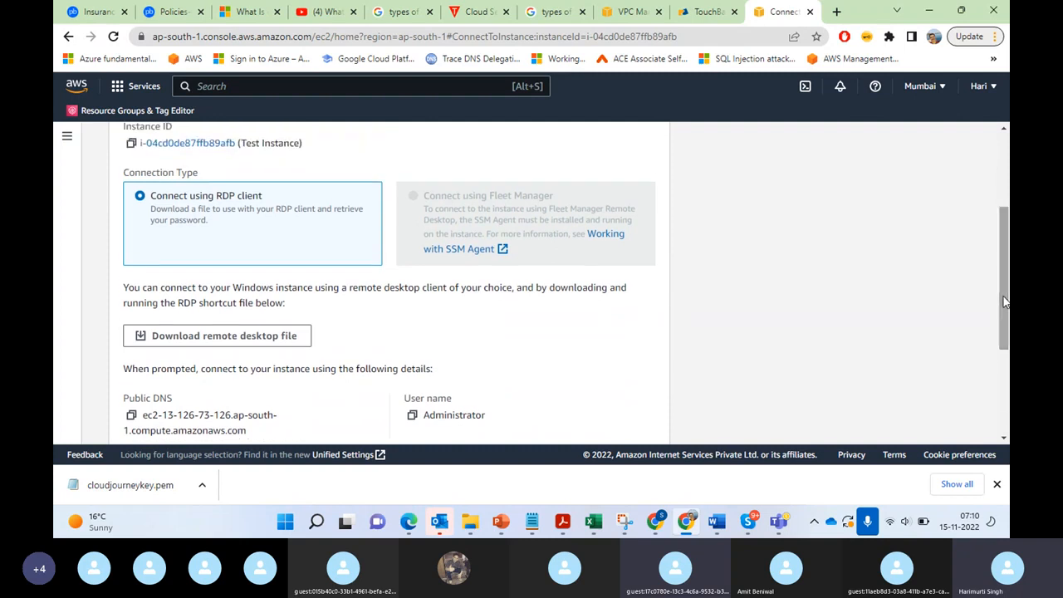
pyautogui.click(238, 334)
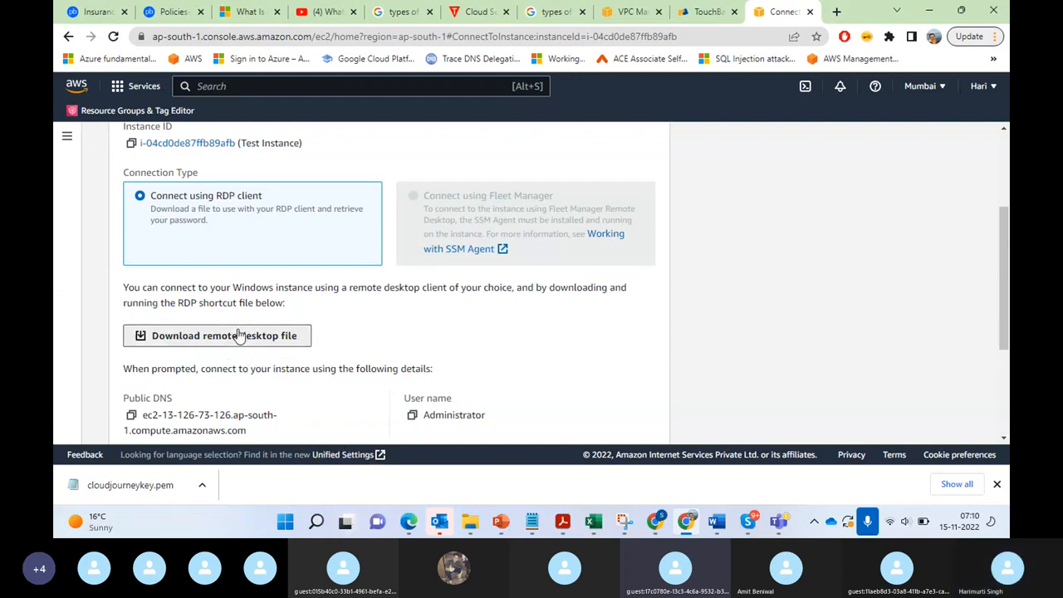
pyautogui.click(108, 485)
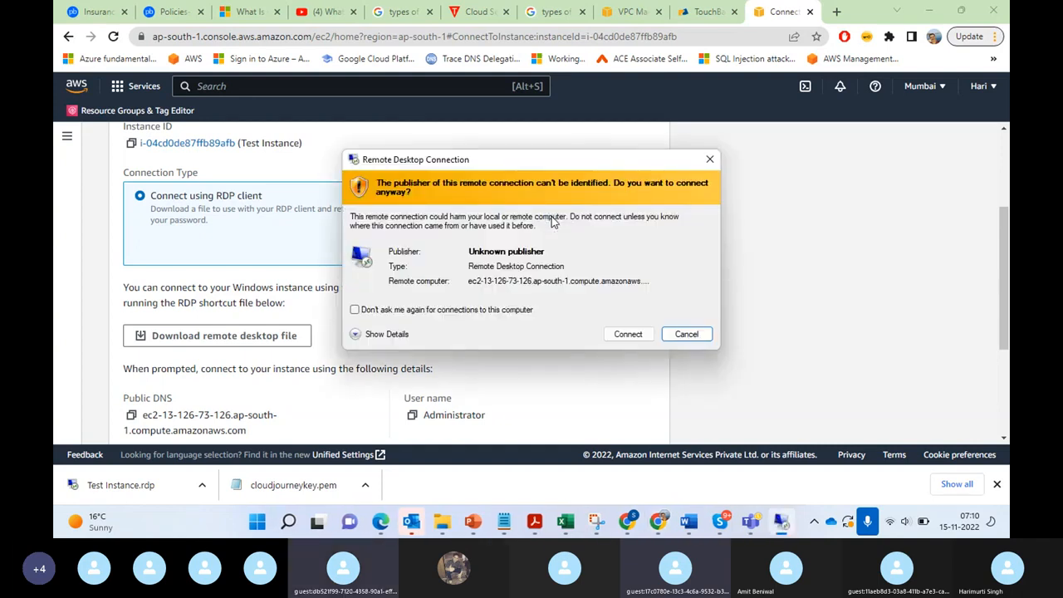
pyautogui.click(691, 333)
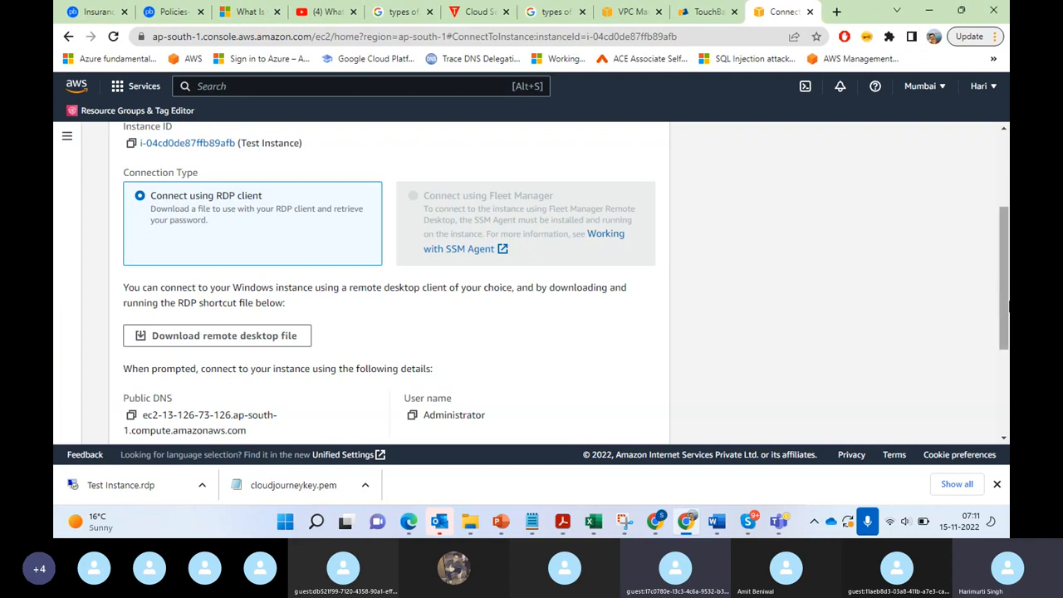
# Step: Copy the Windows administrator password again and try to connect to the instance with Test Instance.rdp
pyautogui.moveTo(1008, 301); pyautogui.dragTo(1008, 405)
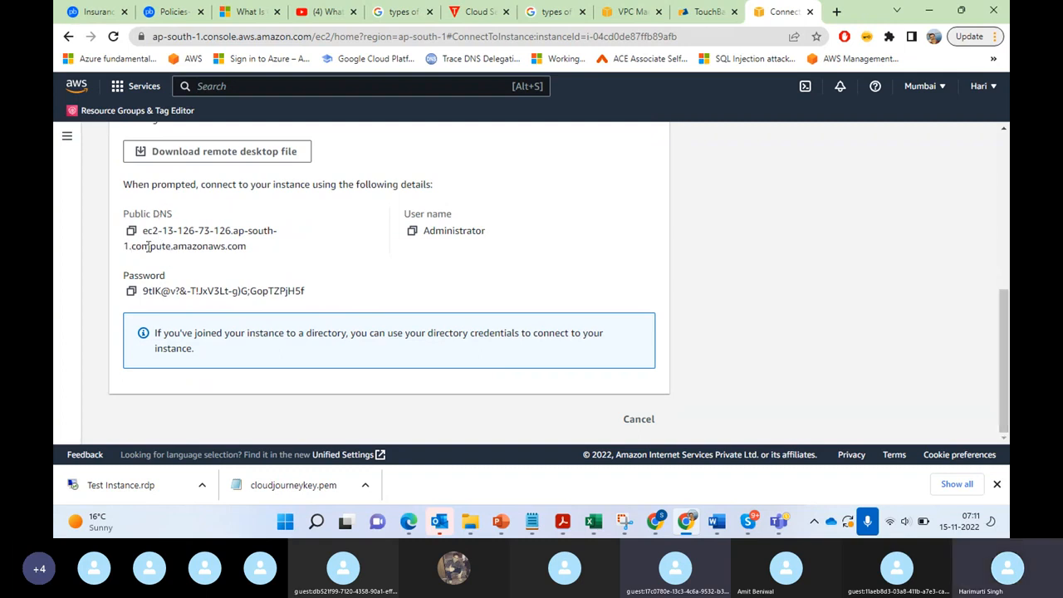
pyautogui.click(132, 292)
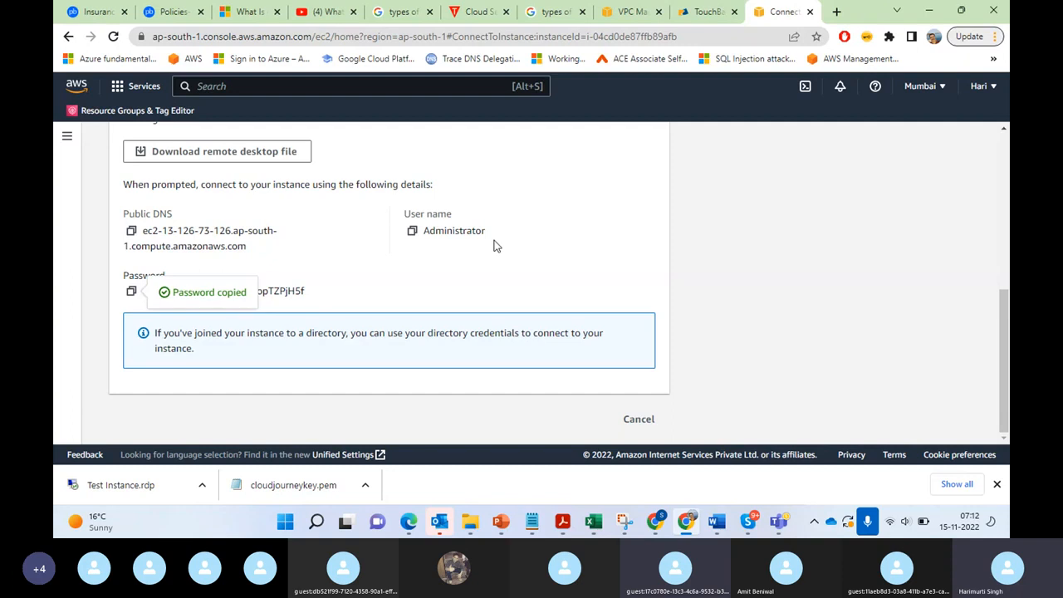
pyautogui.moveTo(1006, 329); pyautogui.dragTo(1005, 143)
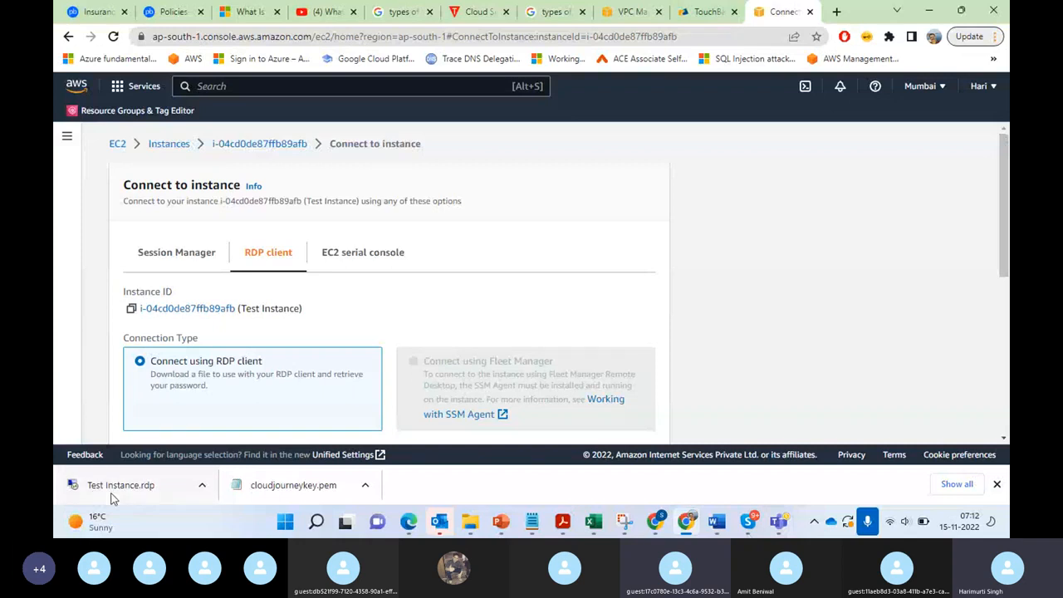
pyautogui.click(135, 487)
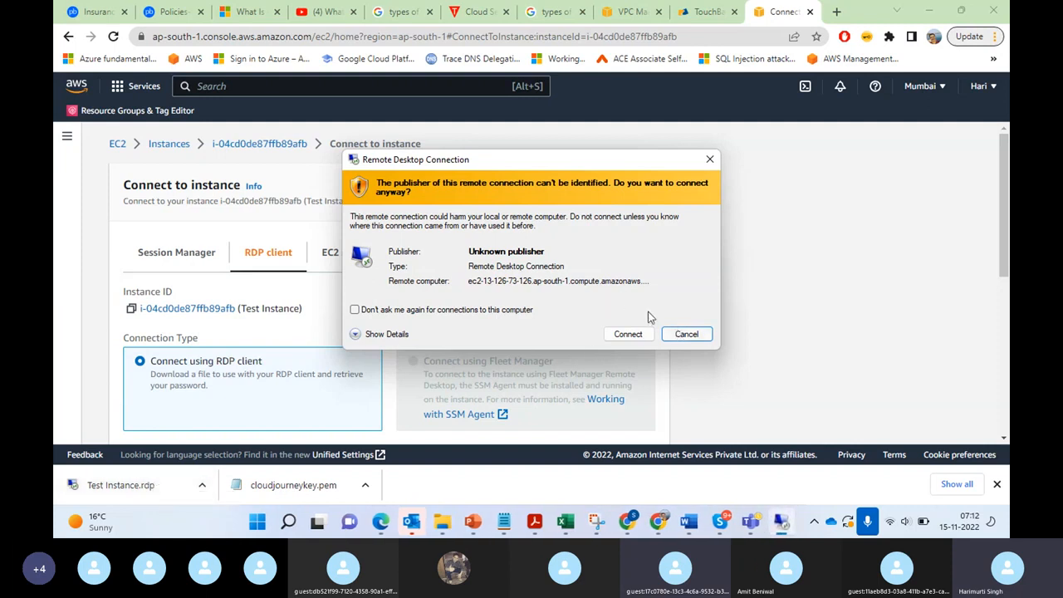
pyautogui.click(627, 335)
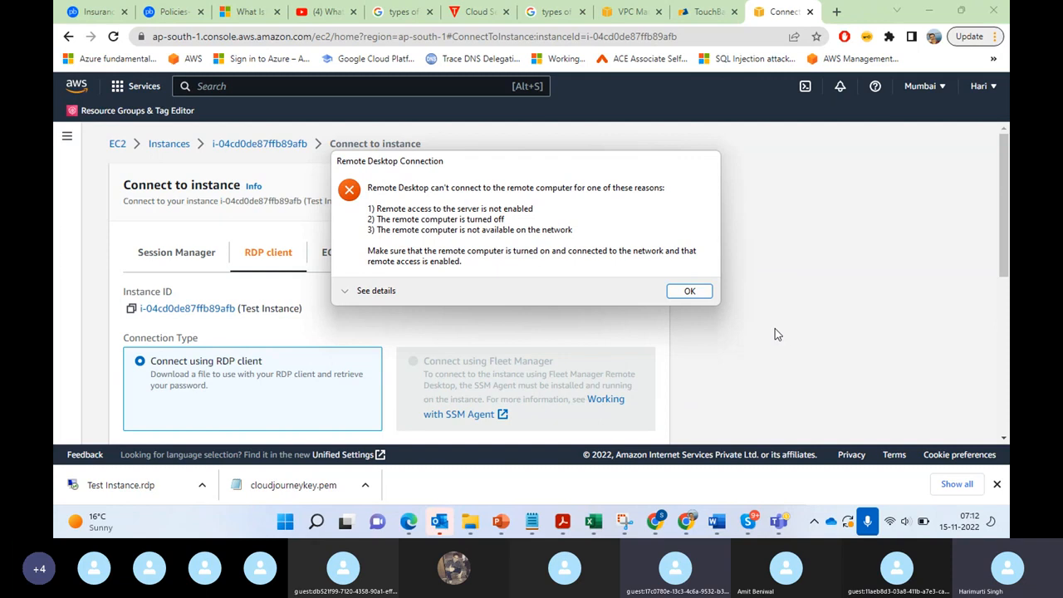
# Step: Dismiss the Remote Desktop error, return to the EC2 instances list and select Test Instance
pyautogui.click(686, 293)
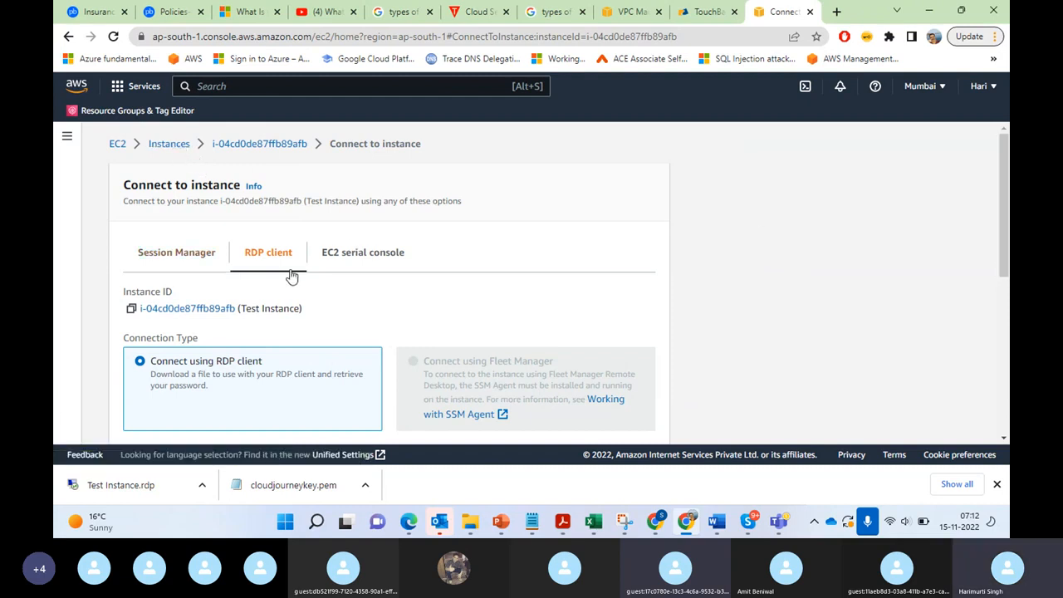
pyautogui.click(244, 148)
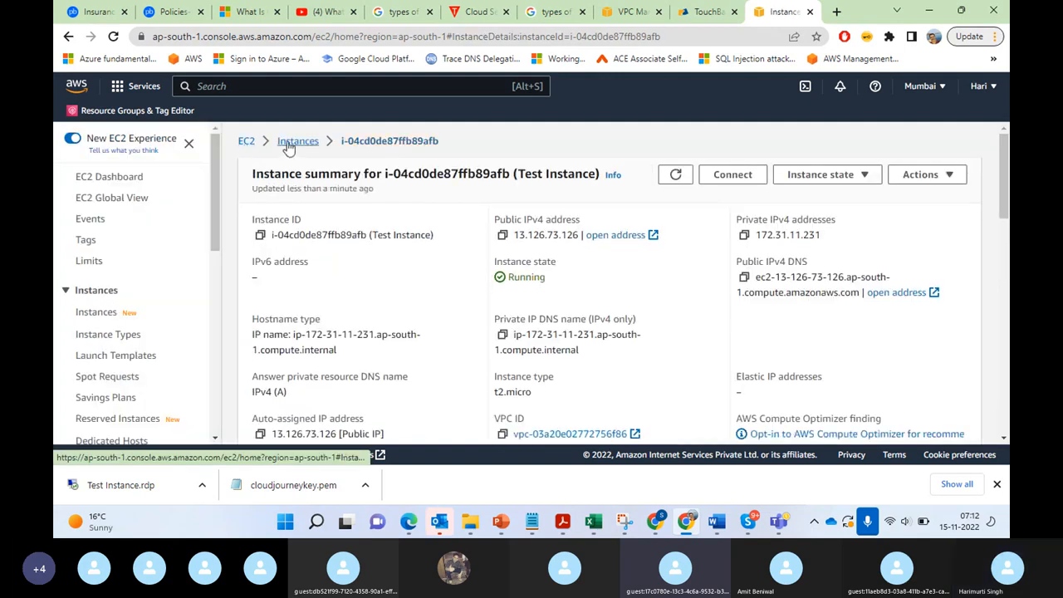
pyautogui.click(288, 147)
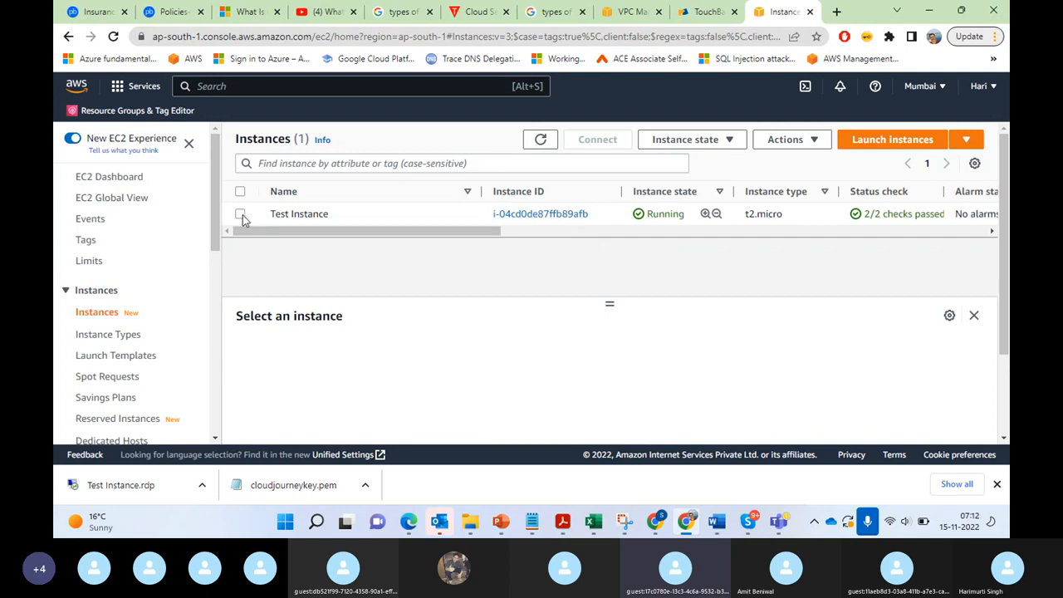
pyautogui.click(238, 214)
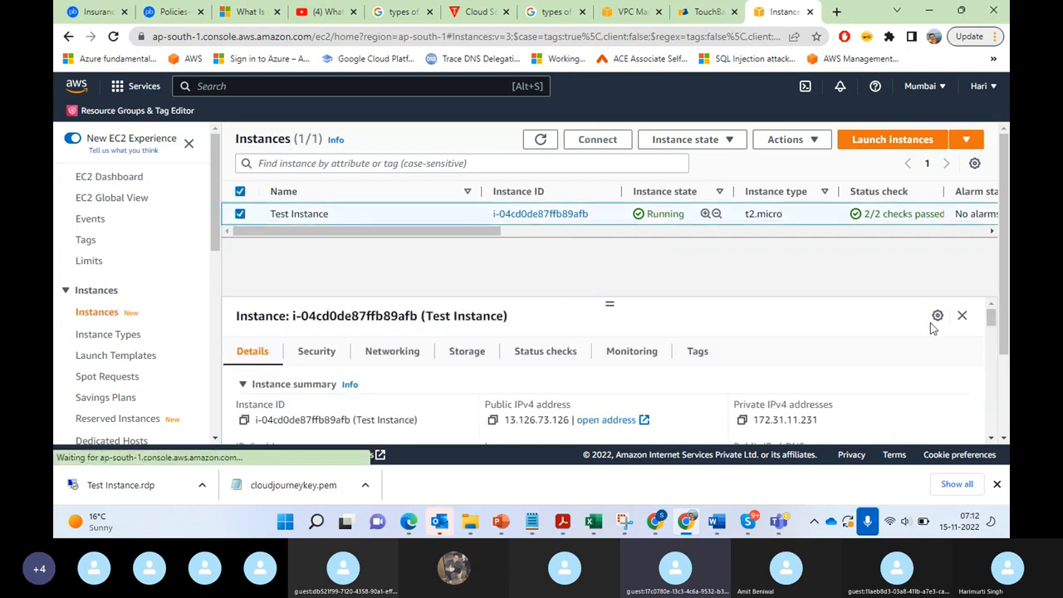
pyautogui.moveTo(987, 320); pyautogui.dragTo(622, 233)
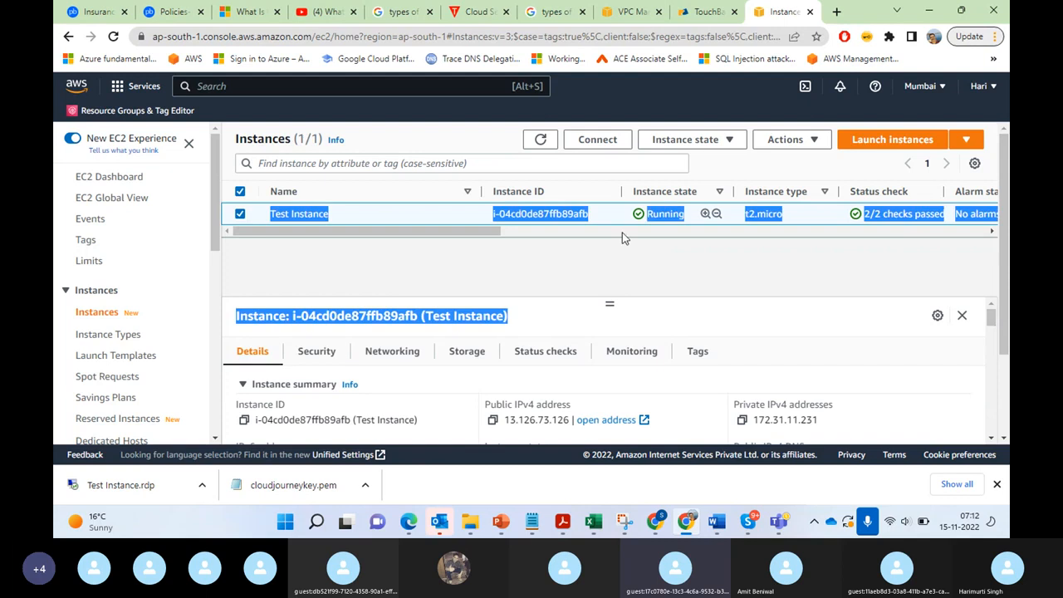
# Step: Refresh the instances list and reselect Test Instance to show its details
pyautogui.click(538, 140)
pyautogui.click(538, 141)
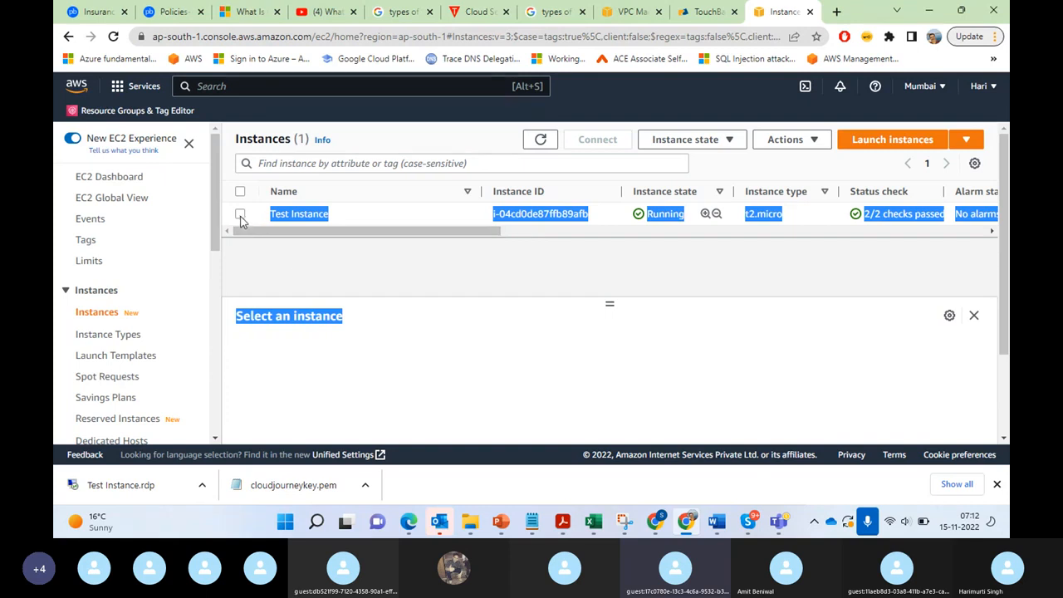
pyautogui.click(240, 217)
pyautogui.click(240, 216)
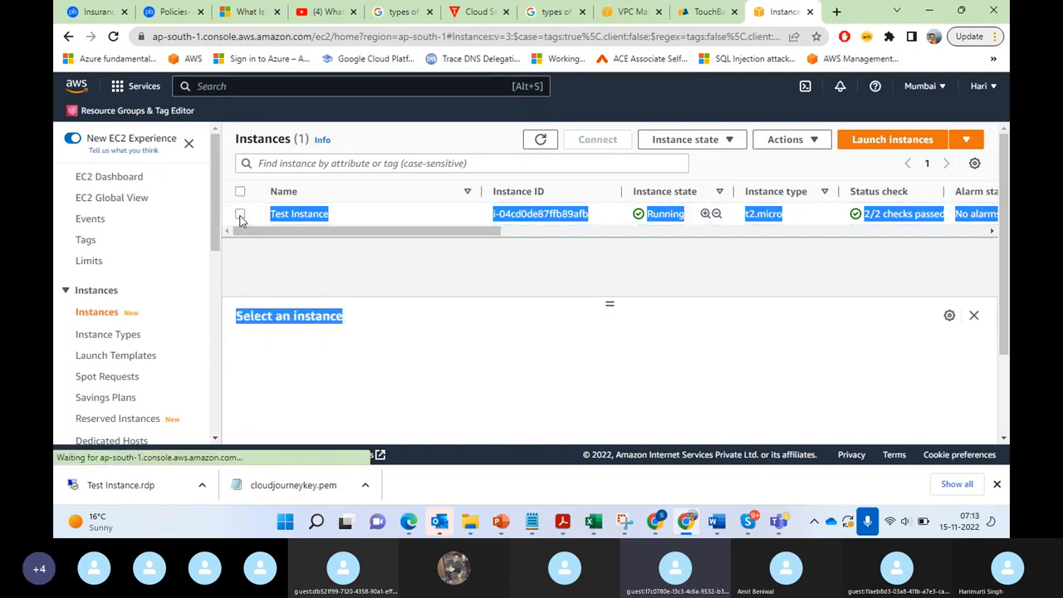
pyautogui.click(240, 216)
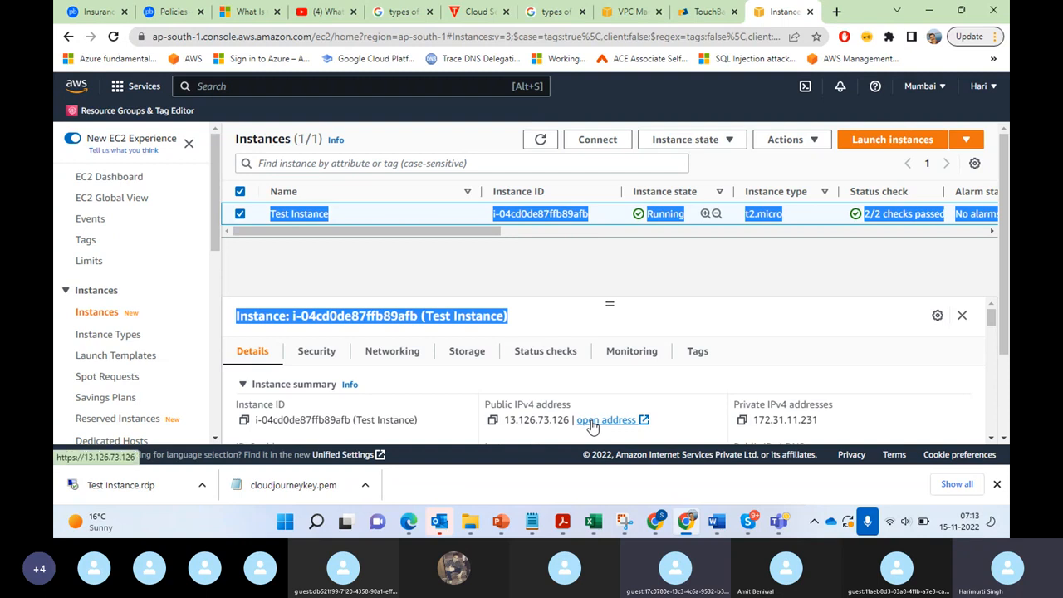
# Step: Open Remote Desktop Connection from Windows and enter 13.126.73.126 as the computer to connect to
pyautogui.click(317, 522)
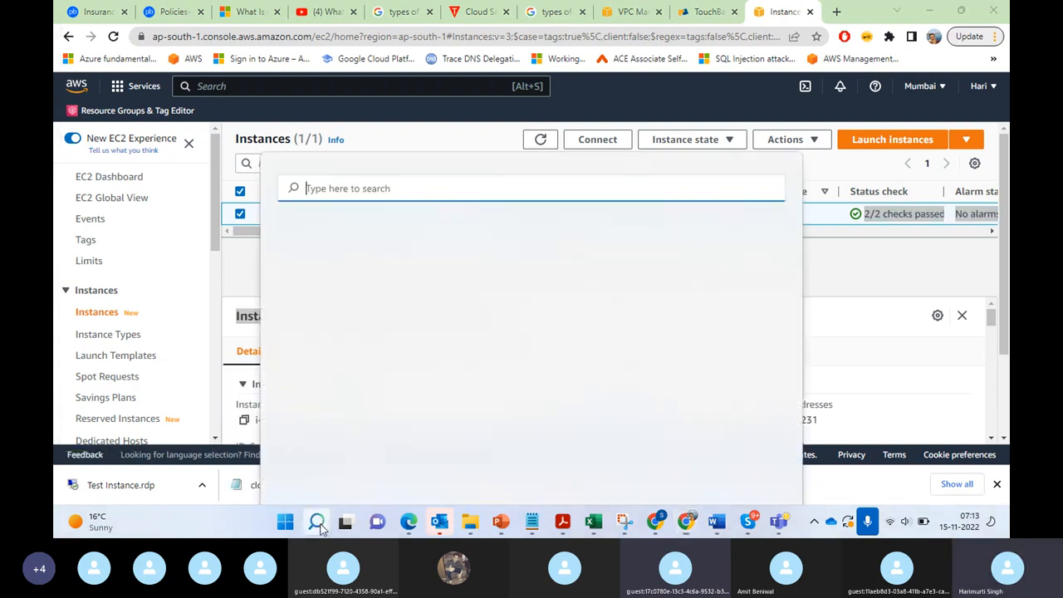
pyautogui.write('rdp')
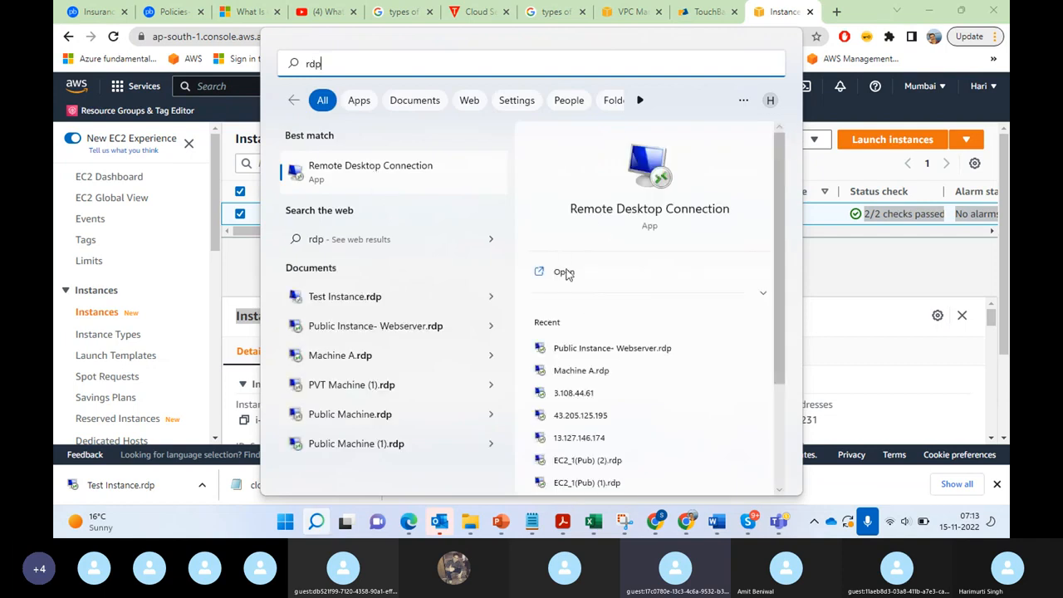
pyautogui.click(564, 273)
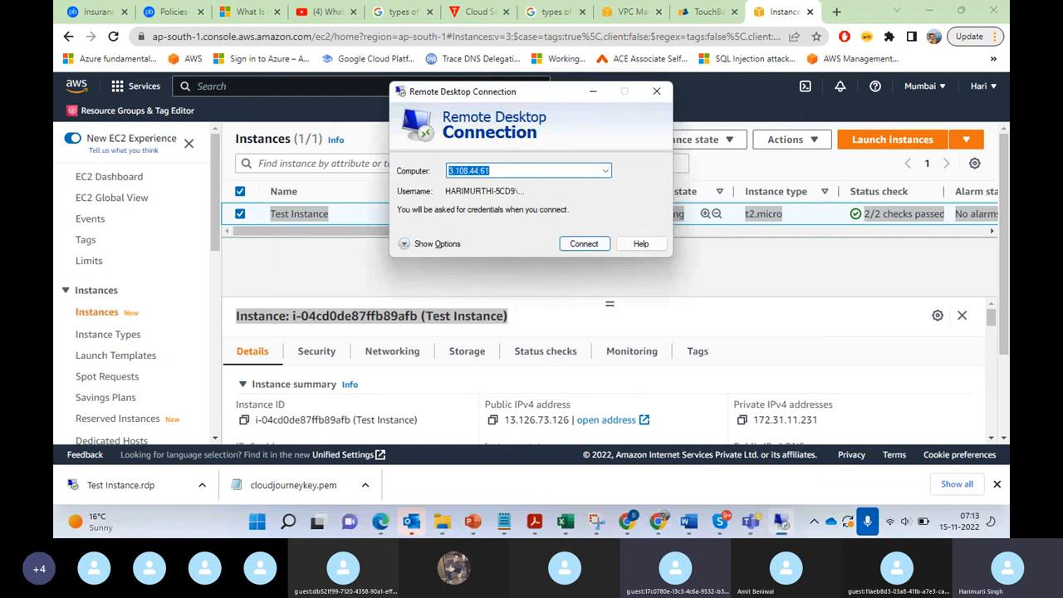
pyautogui.write('13.12')
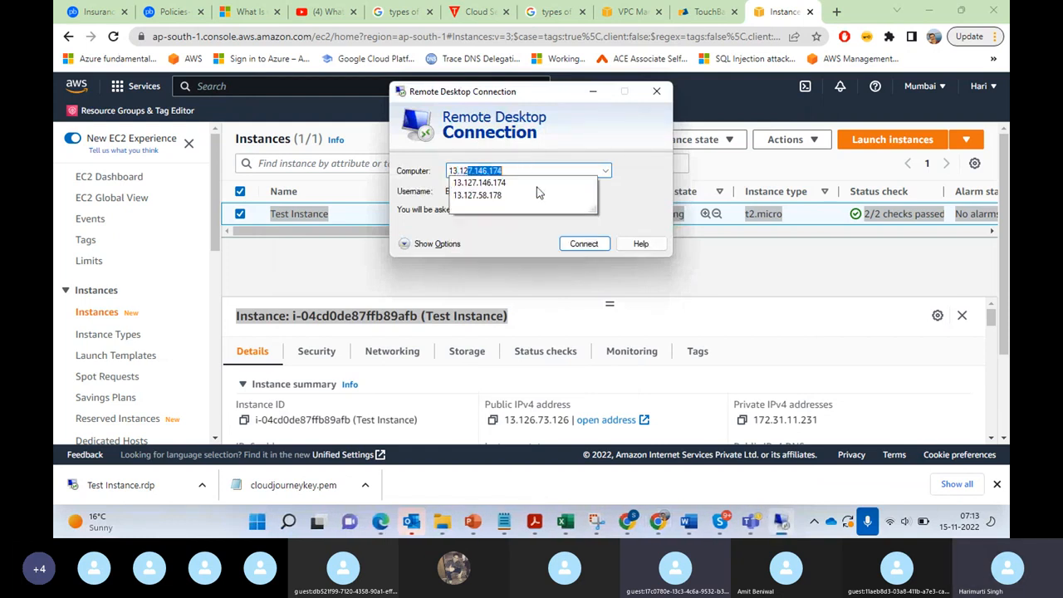
pyautogui.write('6')
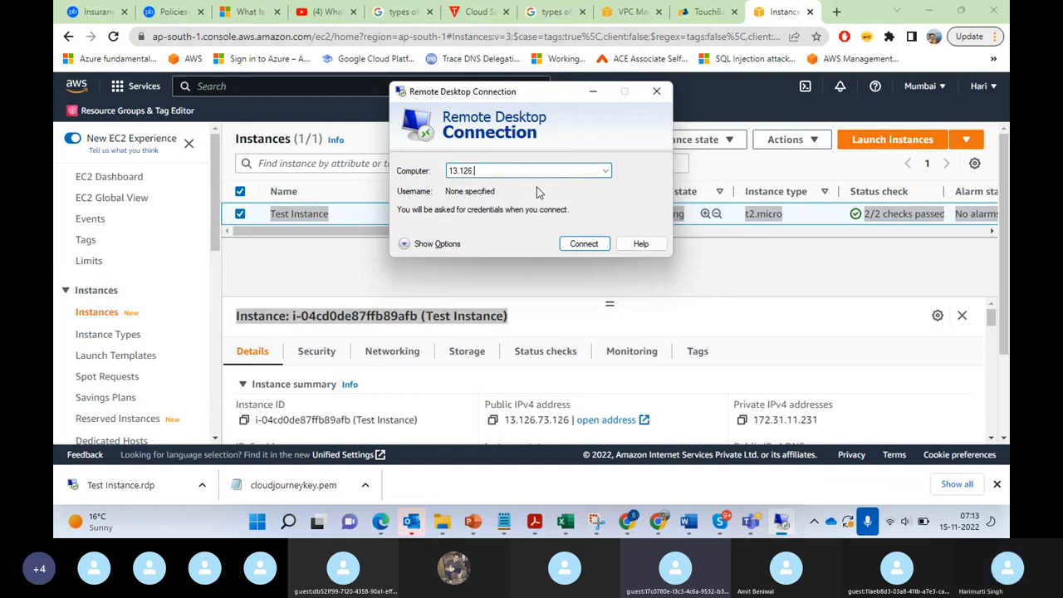
pyautogui.write('.73')
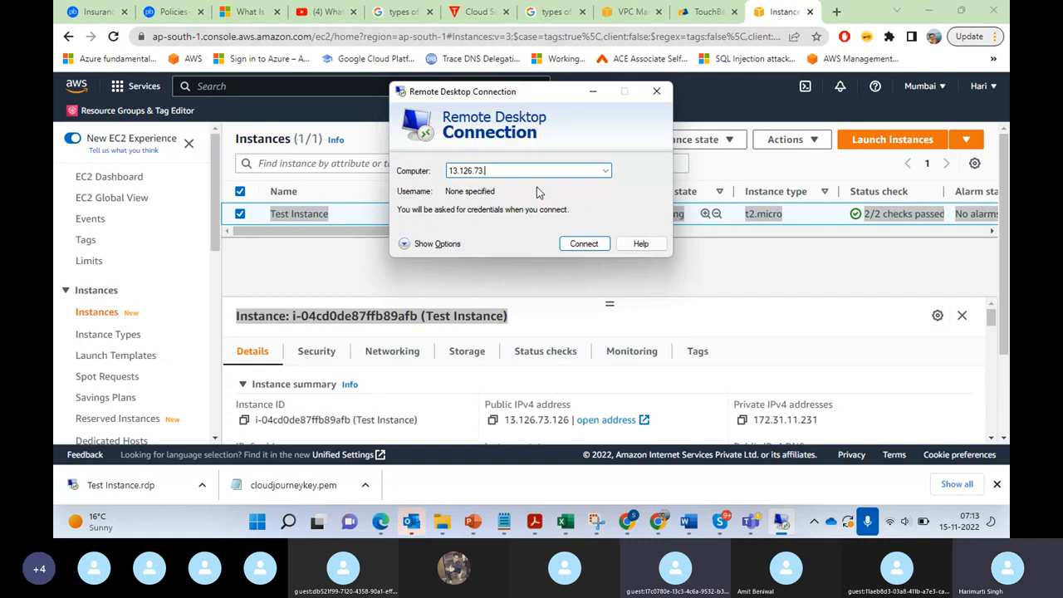
pyautogui.write('.12')
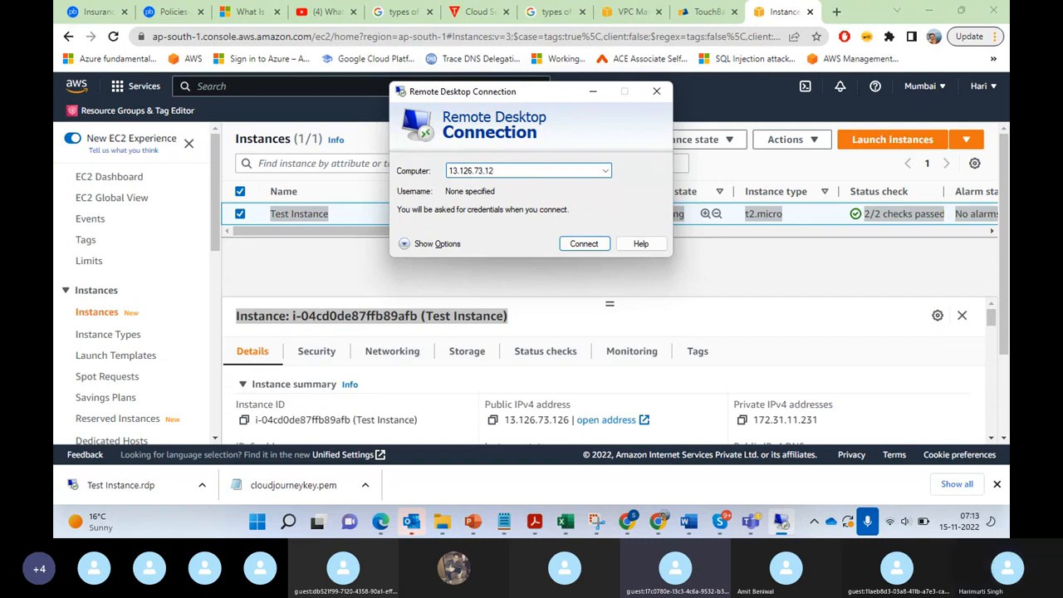
pyautogui.write('6')
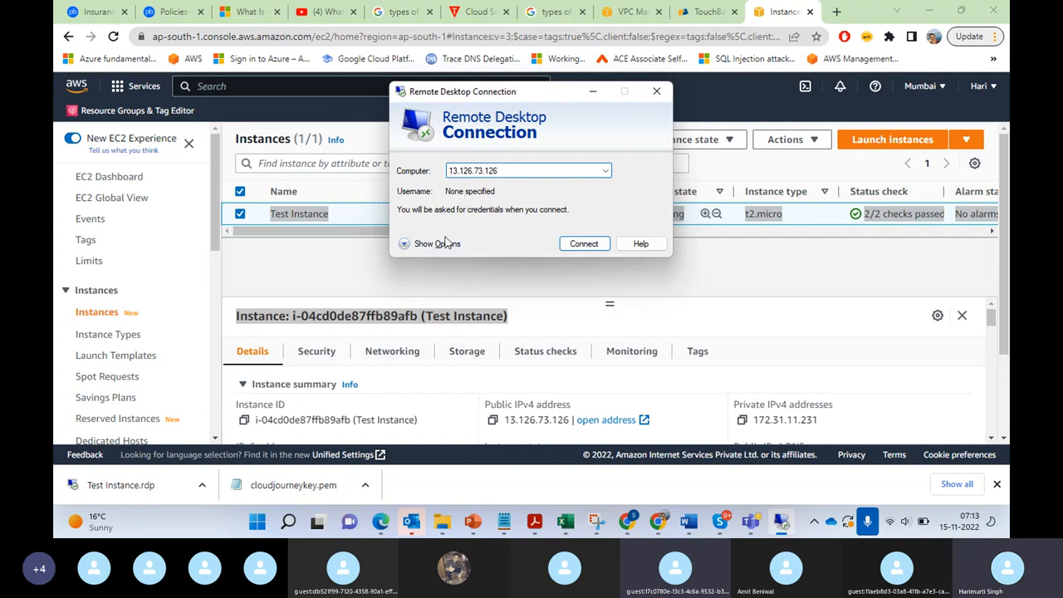
# Step: Expand the connection options, set the username to Administrator, try to connect, and close Remote Desktop Connection
pyautogui.click(404, 246)
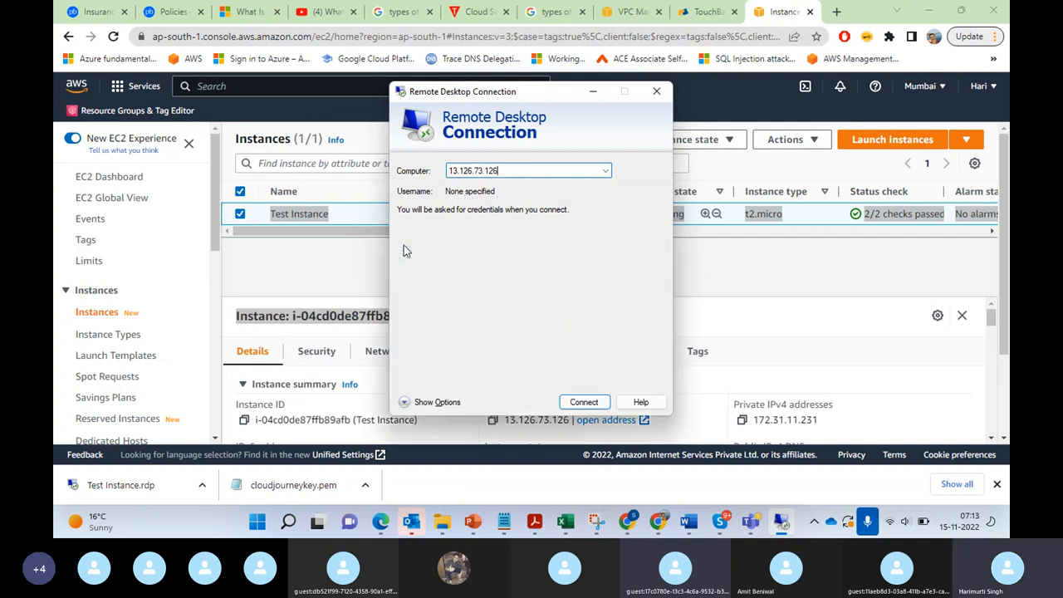
pyautogui.click(546, 243)
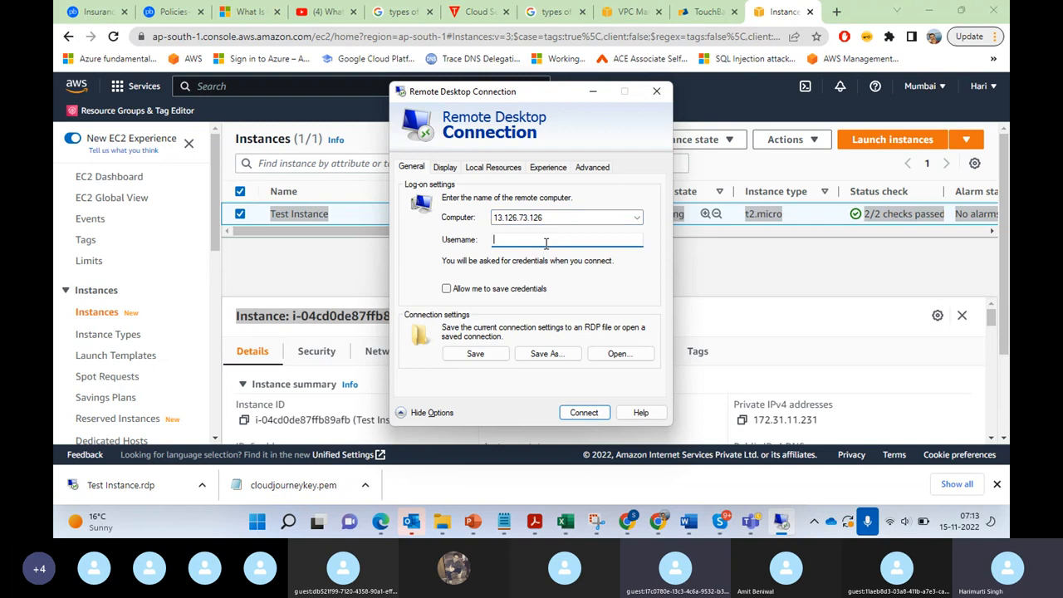
pyautogui.write('Administrator')
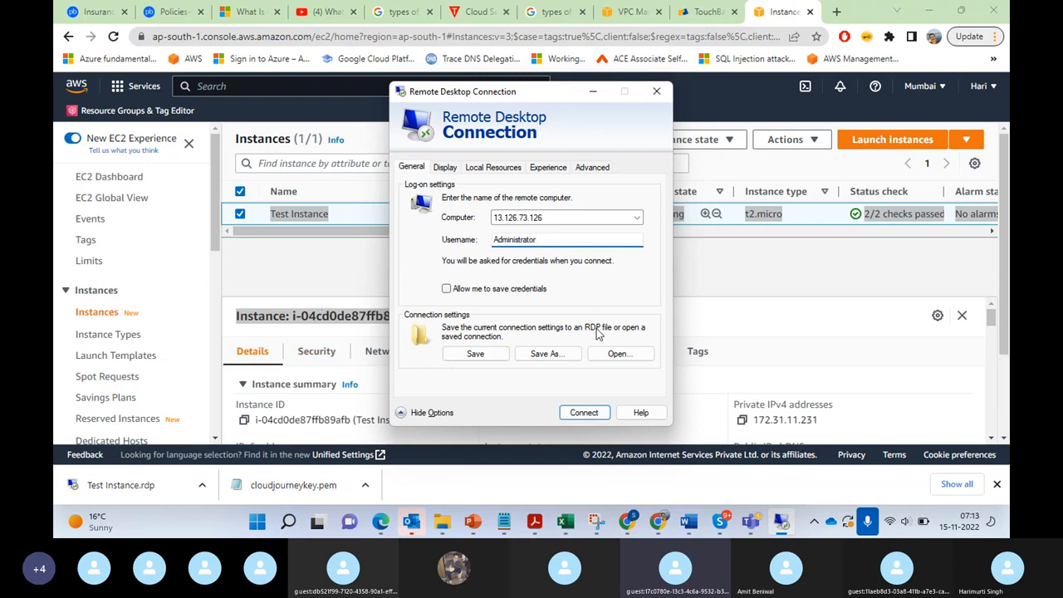
pyautogui.click(572, 413)
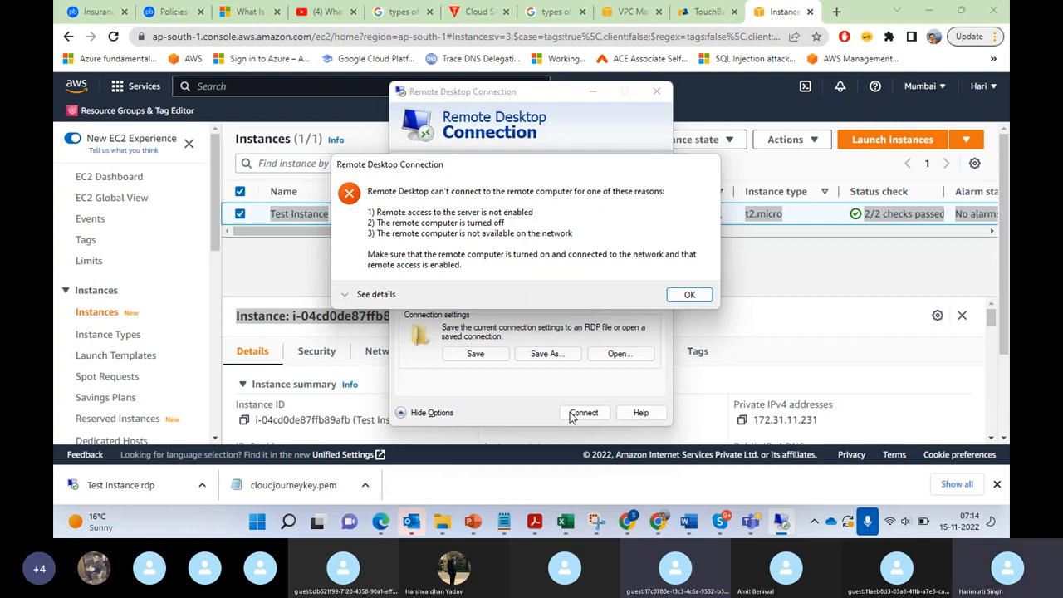
pyautogui.click(688, 298)
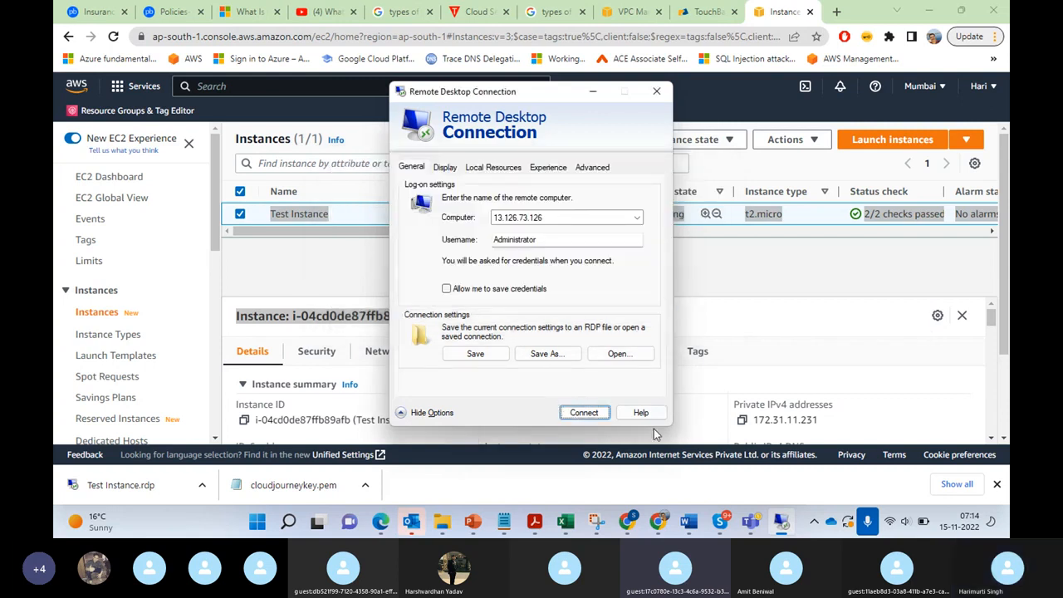
pyautogui.click(653, 94)
# Step: Glance at the EC2 diagram slide in PowerPoint, and examine Test Instance's summary details back in Chrome
pyautogui.click(473, 522)
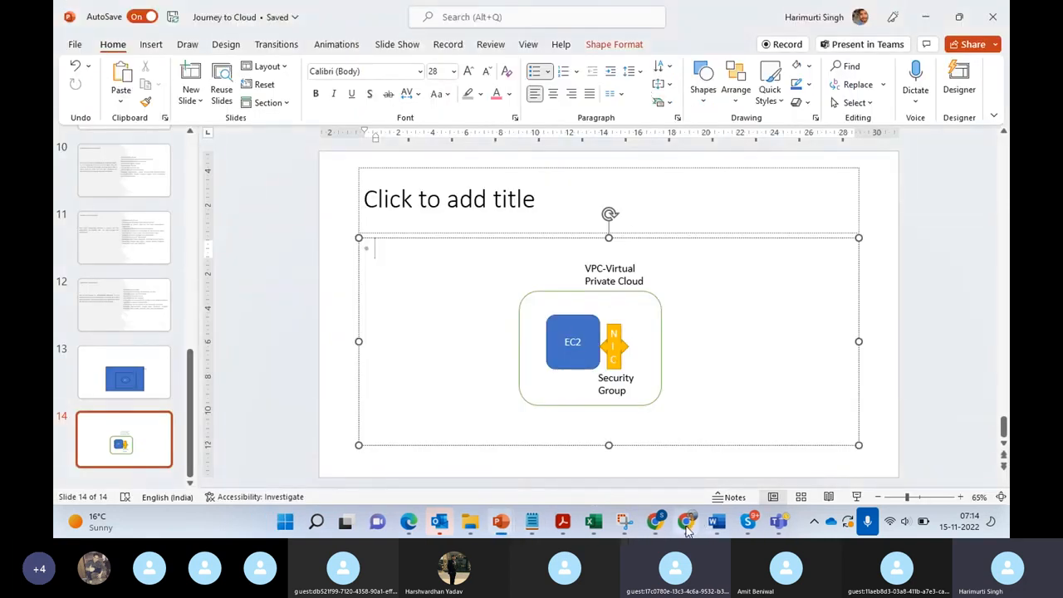
pyautogui.click(686, 525)
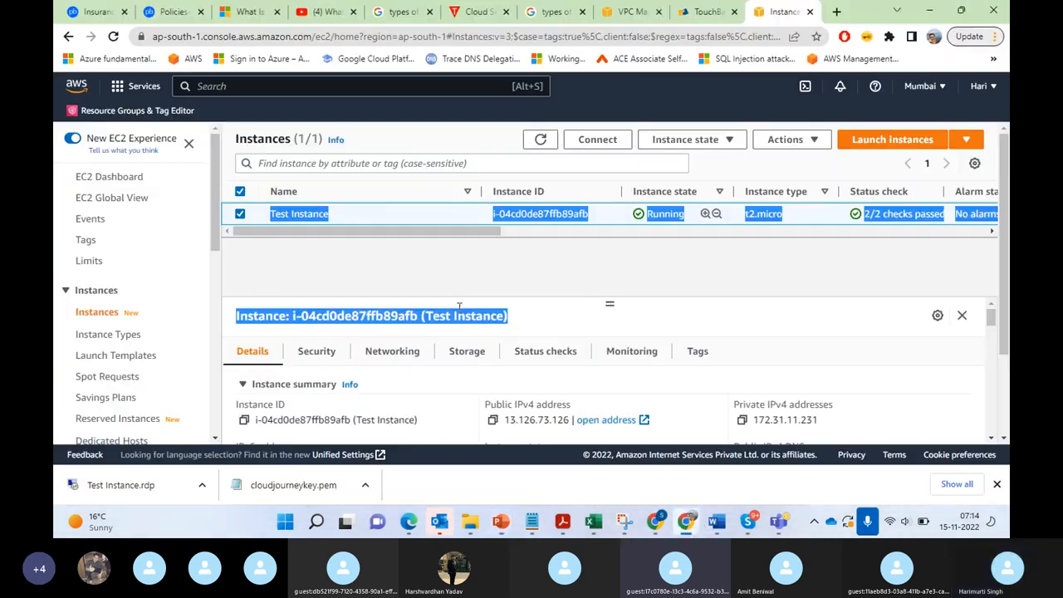
pyautogui.click(698, 266)
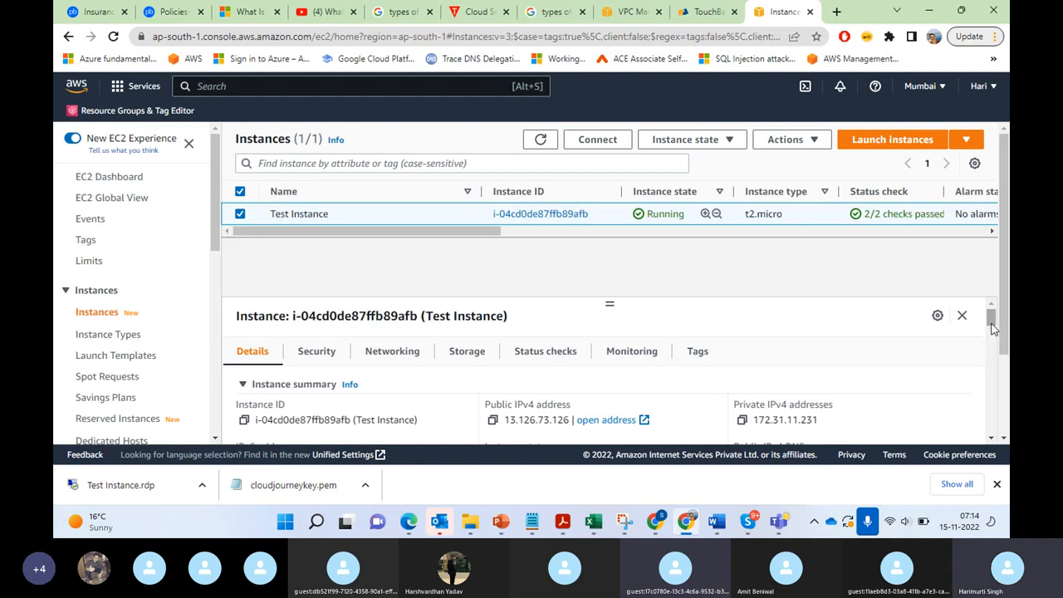
pyautogui.moveTo(991, 316)
pyautogui.mouseDown()
pyautogui.moveTo(991, 329)
pyautogui.moveTo(989, 315)
pyautogui.mouseUp()
pyautogui.moveTo(271, 214); pyautogui.dragTo(330, 214)
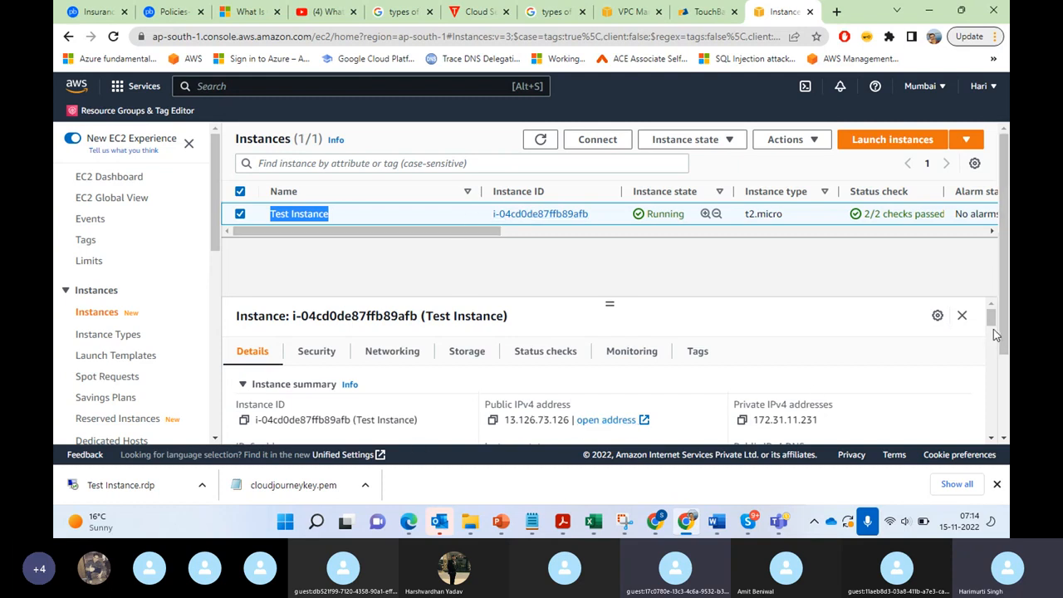
pyautogui.moveTo(991, 324); pyautogui.dragTo(989, 297)
pyautogui.moveTo(994, 322)
pyautogui.mouseDown()
pyautogui.moveTo(994, 331)
pyautogui.moveTo(994, 322)
pyautogui.mouseUp()
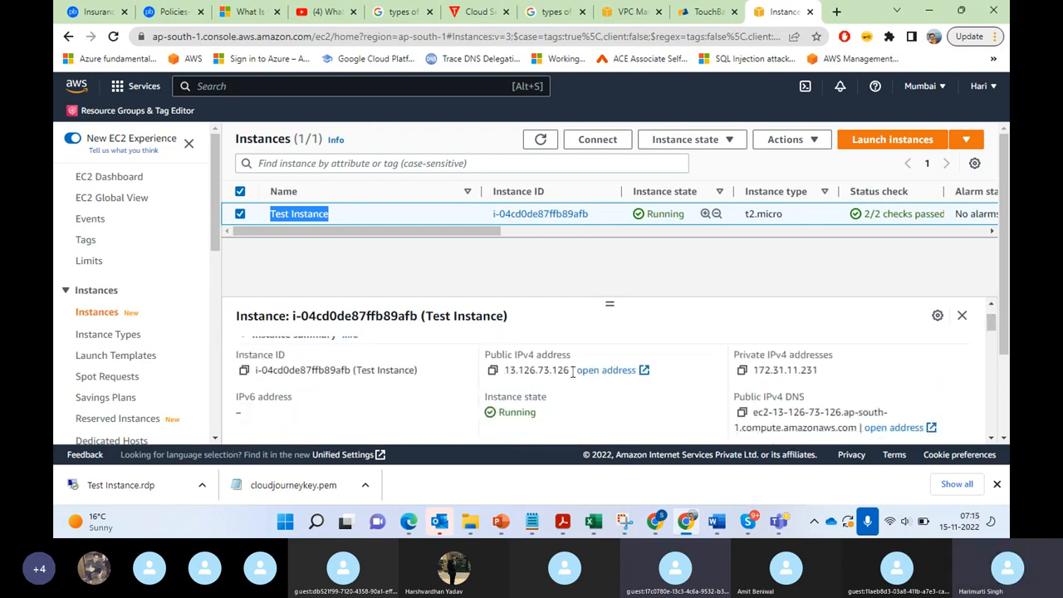
# Step: Copy Test Instance's public IPv4 address, ping 13.126.73.126 from Command Prompt, and minimize the console window
pyautogui.moveTo(572, 373); pyautogui.dragTo(510, 371)
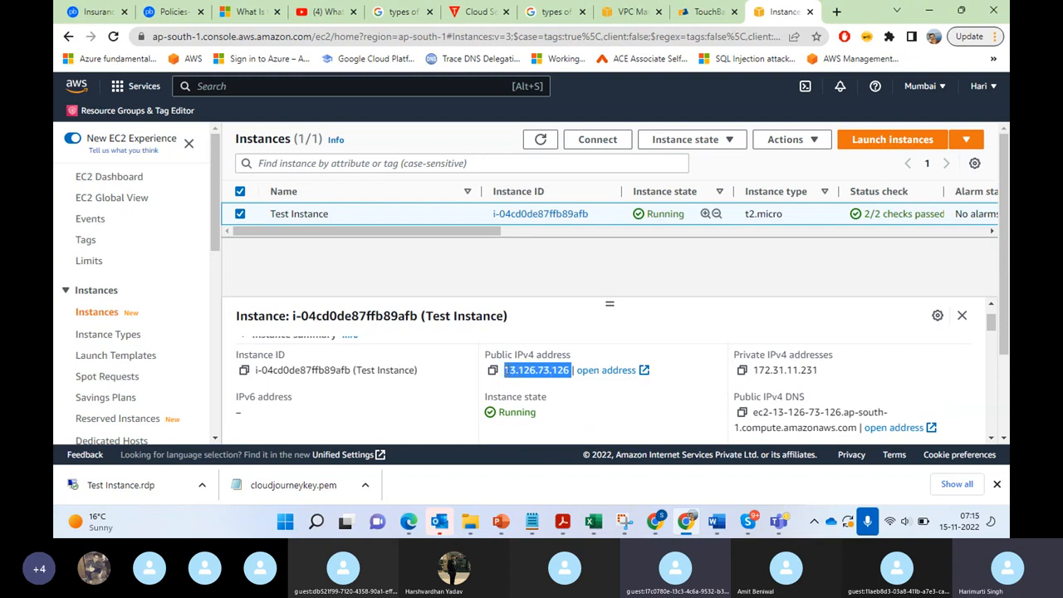
pyautogui.click(319, 521)
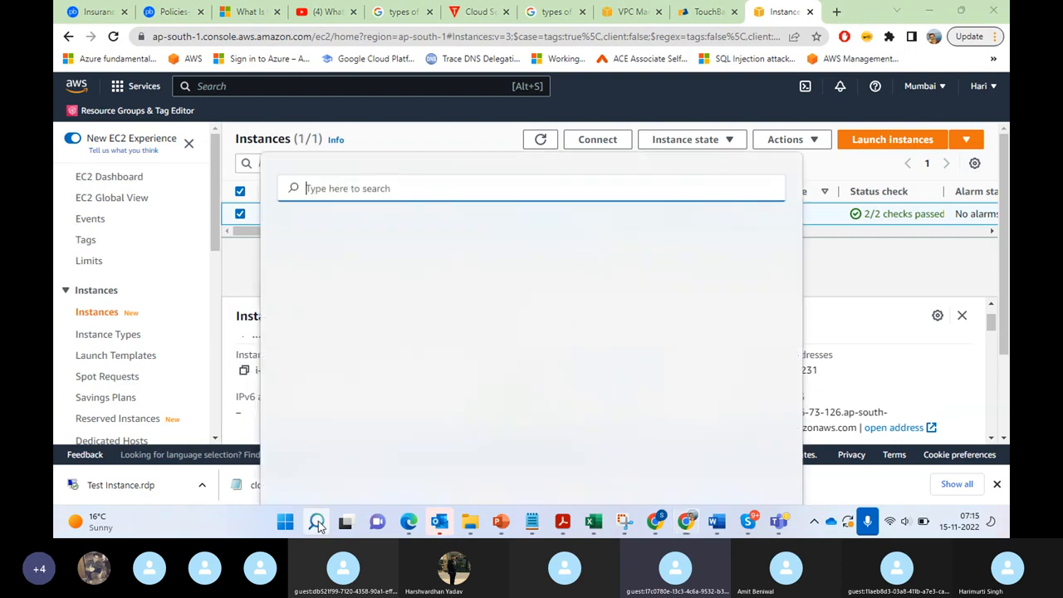
pyautogui.write('cm')
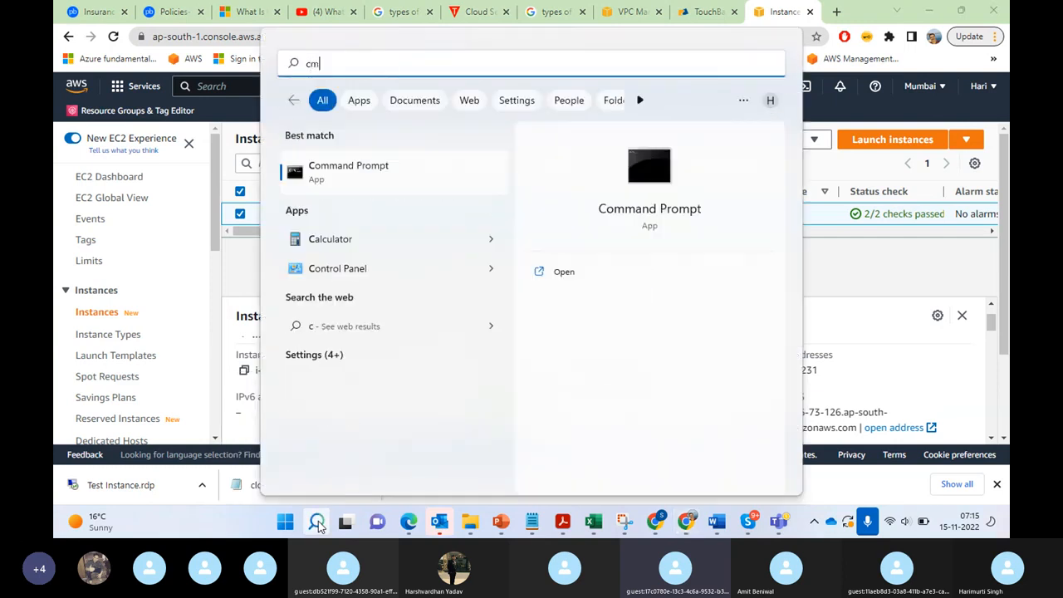
pyautogui.write('d')
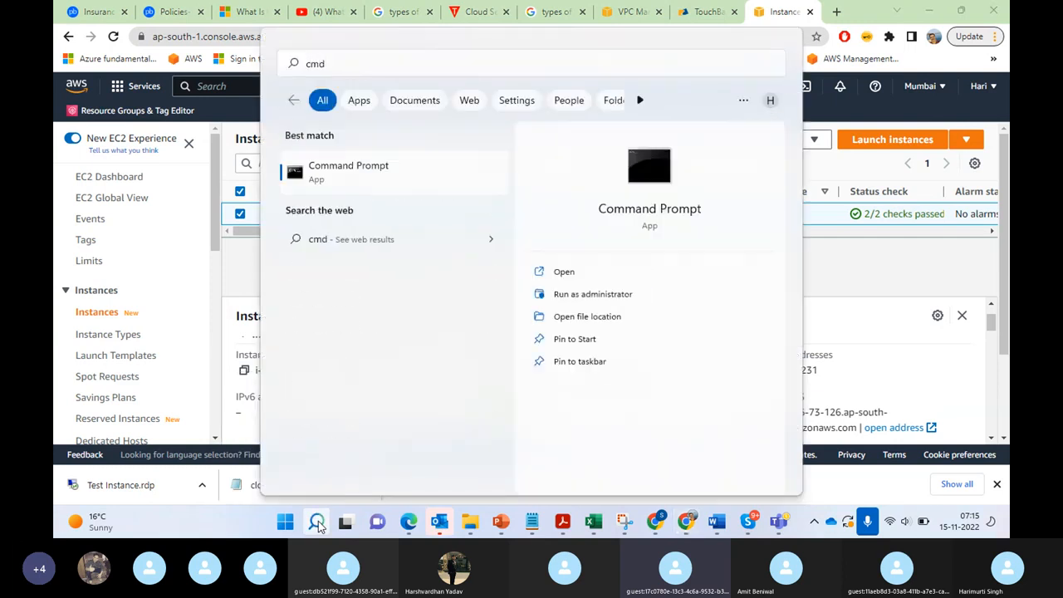
pyautogui.press('Return')
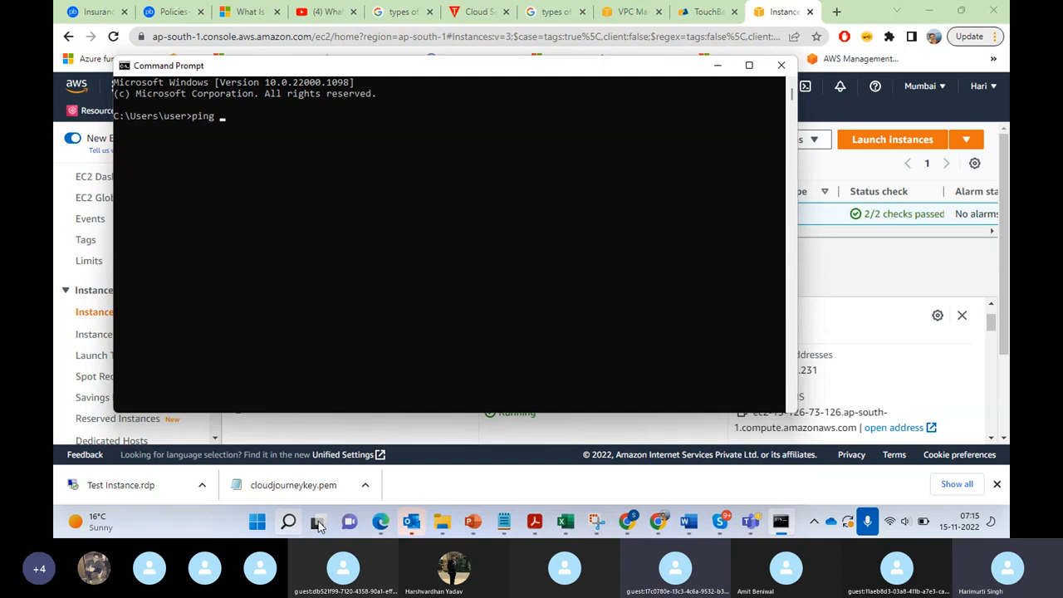
pyautogui.write('ping')
pyautogui.write('13.126.73.126')
pyautogui.press('Return')
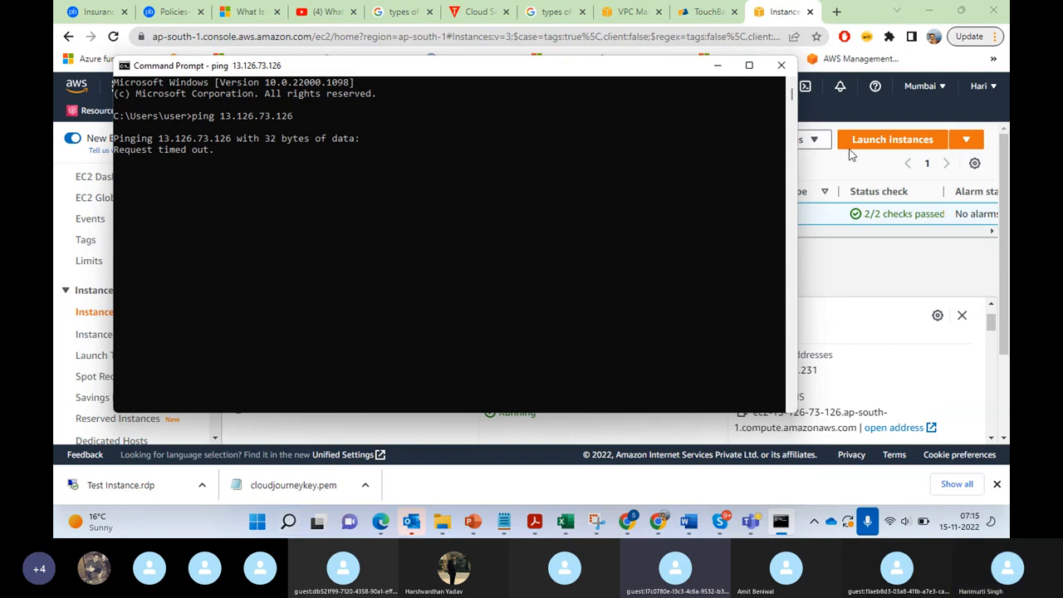
pyautogui.click(720, 67)
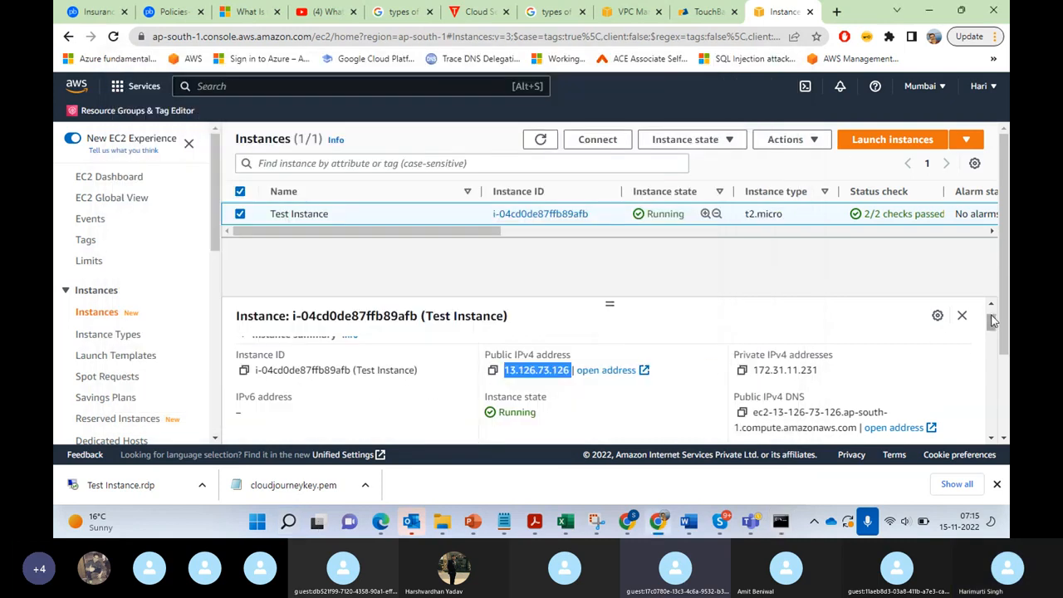
# Step: Show the security details of Test Instance
pyautogui.moveTo(995, 321)
pyautogui.mouseDown()
pyautogui.moveTo(994, 312)
pyautogui.moveTo(994, 324)
pyautogui.mouseUp()
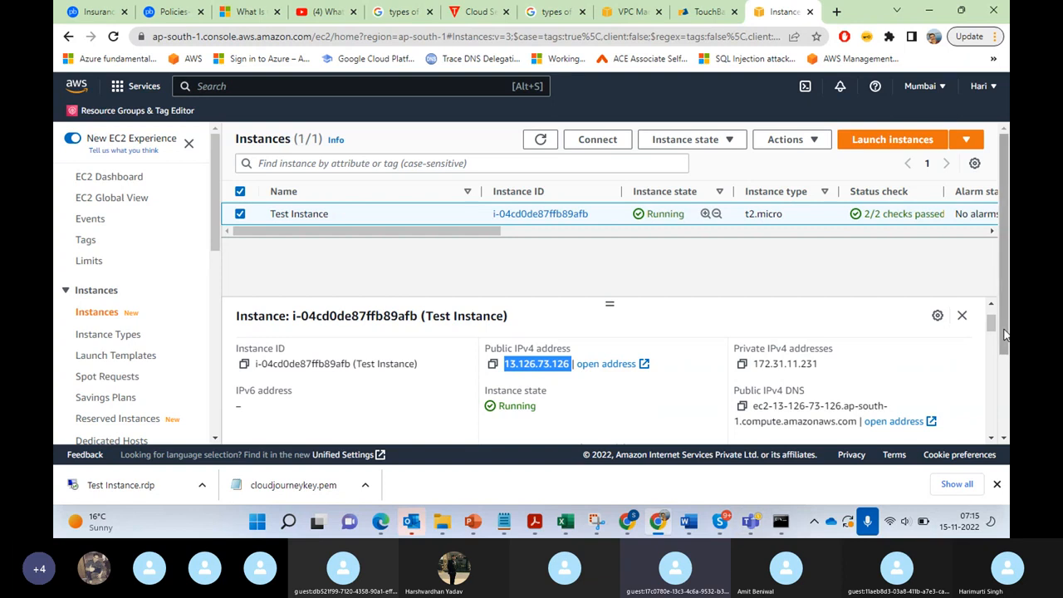
pyautogui.moveTo(994, 318); pyautogui.dragTo(995, 288)
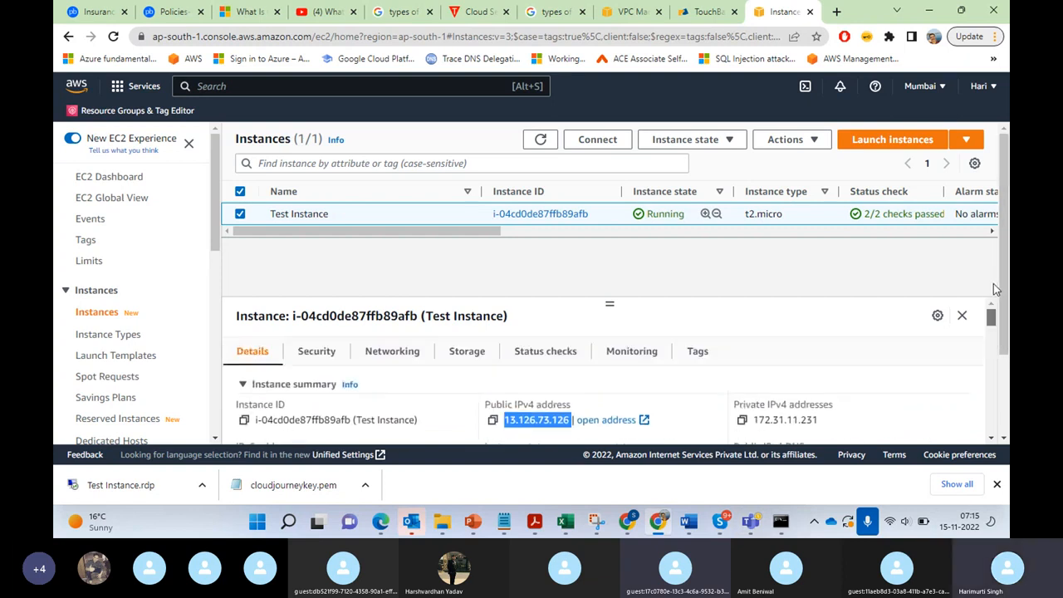
pyautogui.click(325, 353)
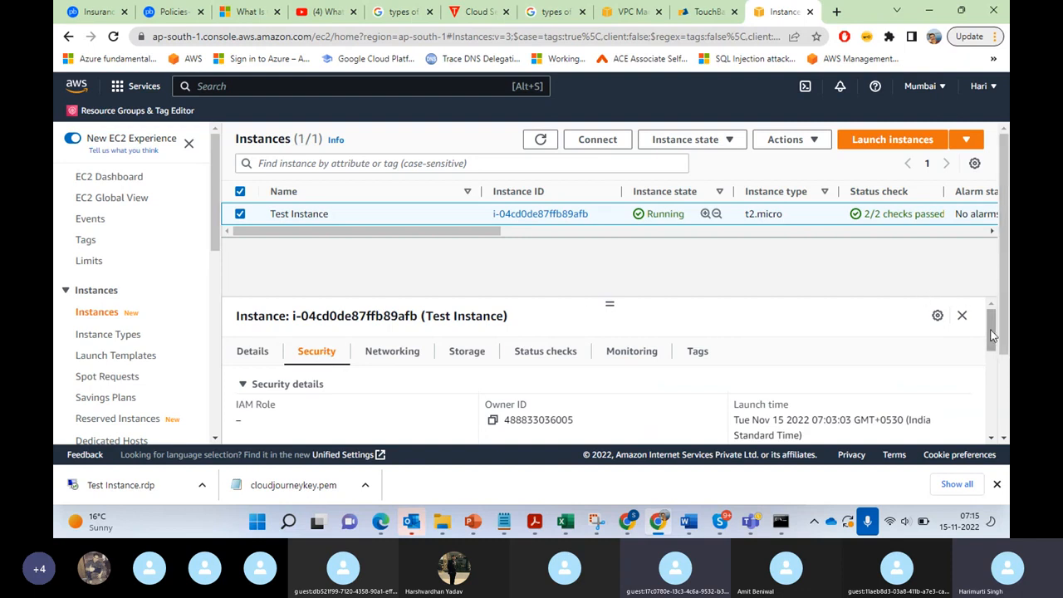
# Step: Open Test Instance's launch-wizard-2 security group and start editing its inbound rules
pyautogui.moveTo(992, 335); pyautogui.dragTo(1002, 364)
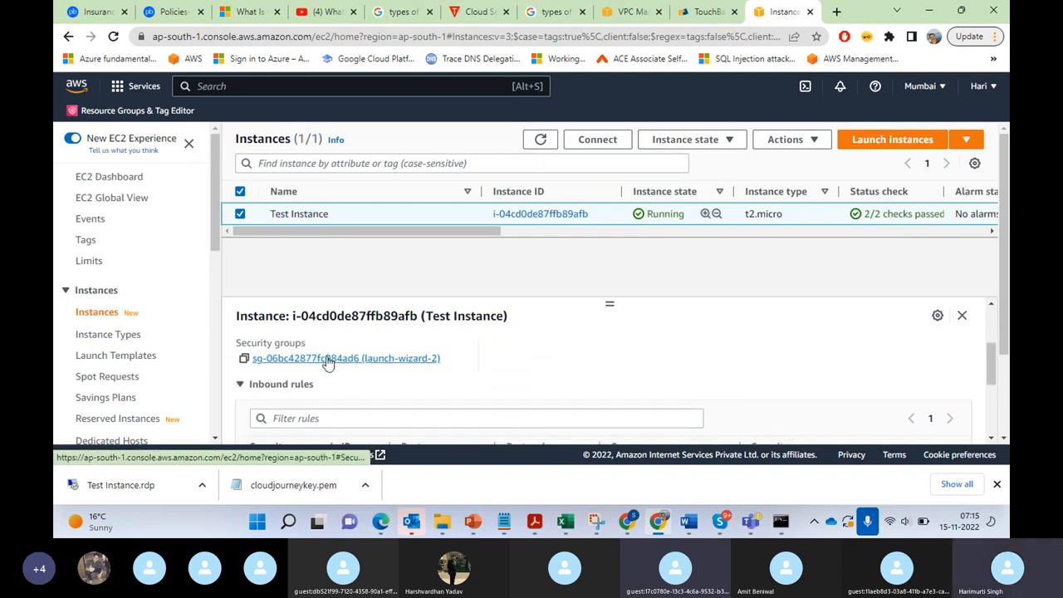
pyautogui.click(327, 359)
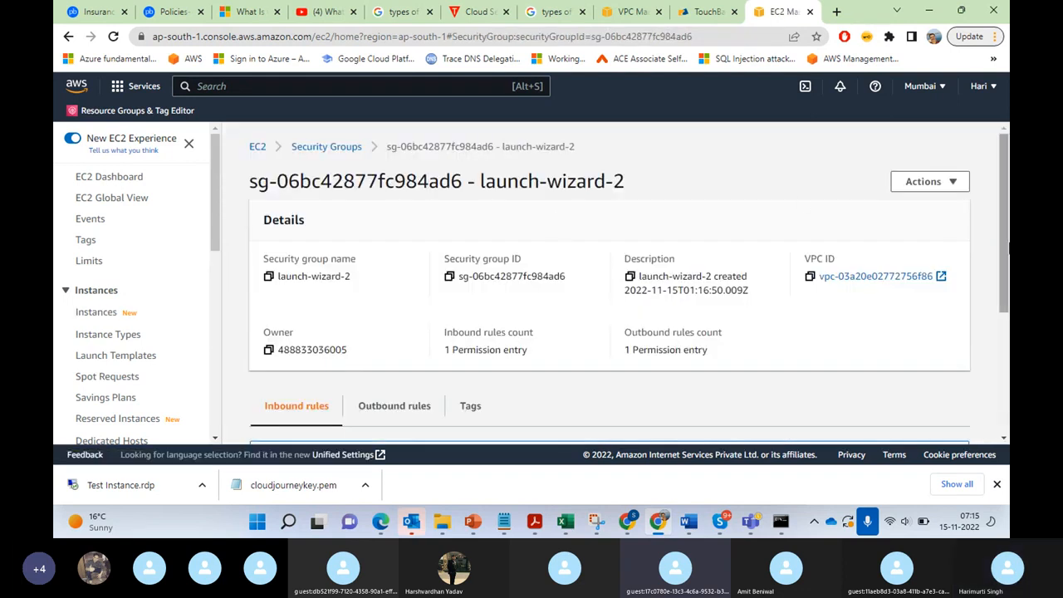
pyautogui.moveTo(1004, 249); pyautogui.dragTo(1009, 376)
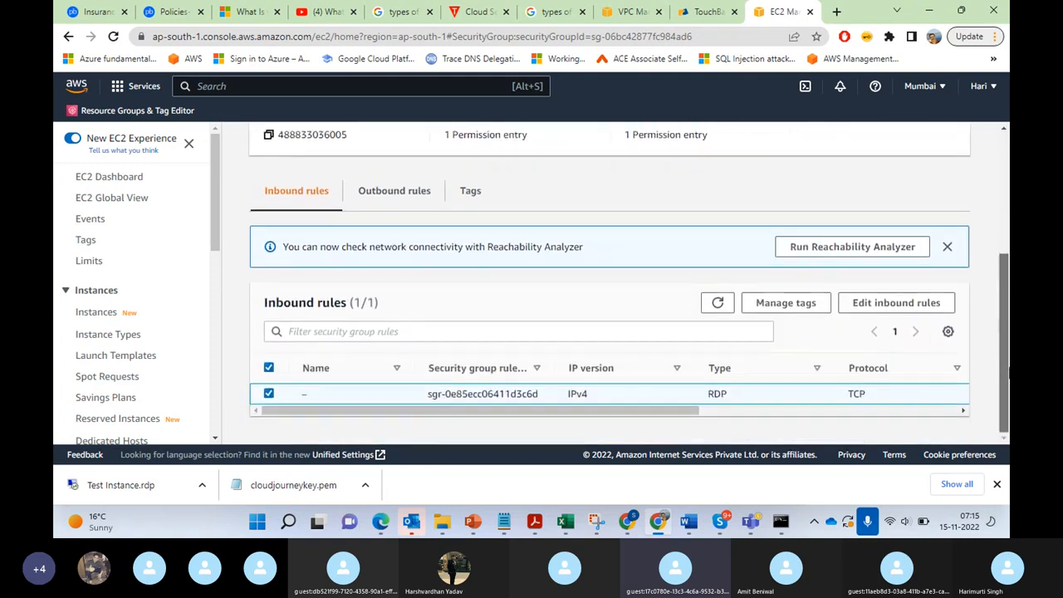
pyautogui.click(872, 304)
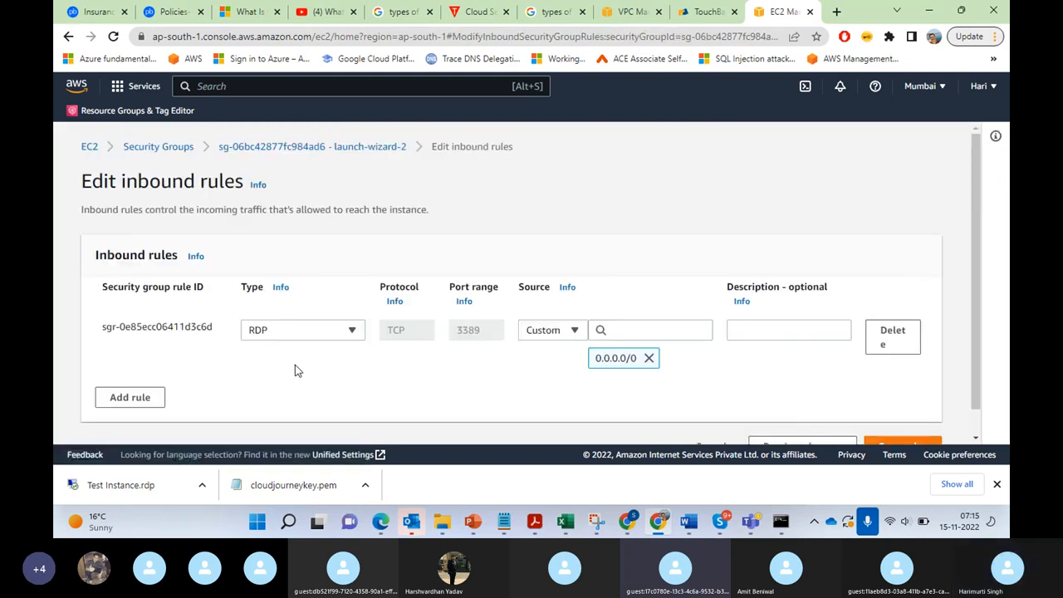
# Step: Check the type options available for the existing RDP inbound rule without changing it
pyautogui.click(352, 332)
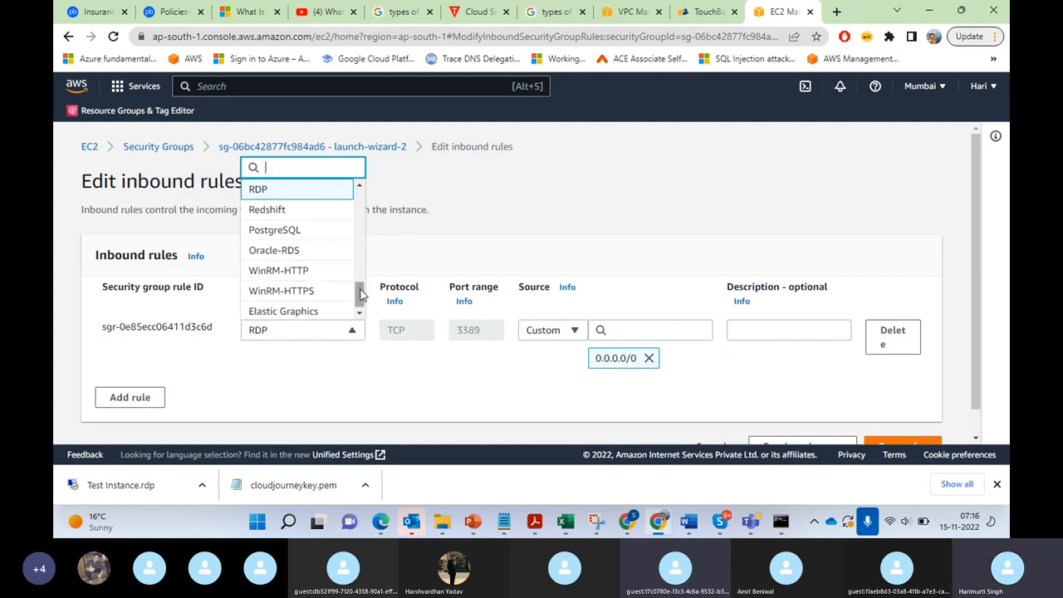
pyautogui.moveTo(362, 292); pyautogui.dragTo(362, 335)
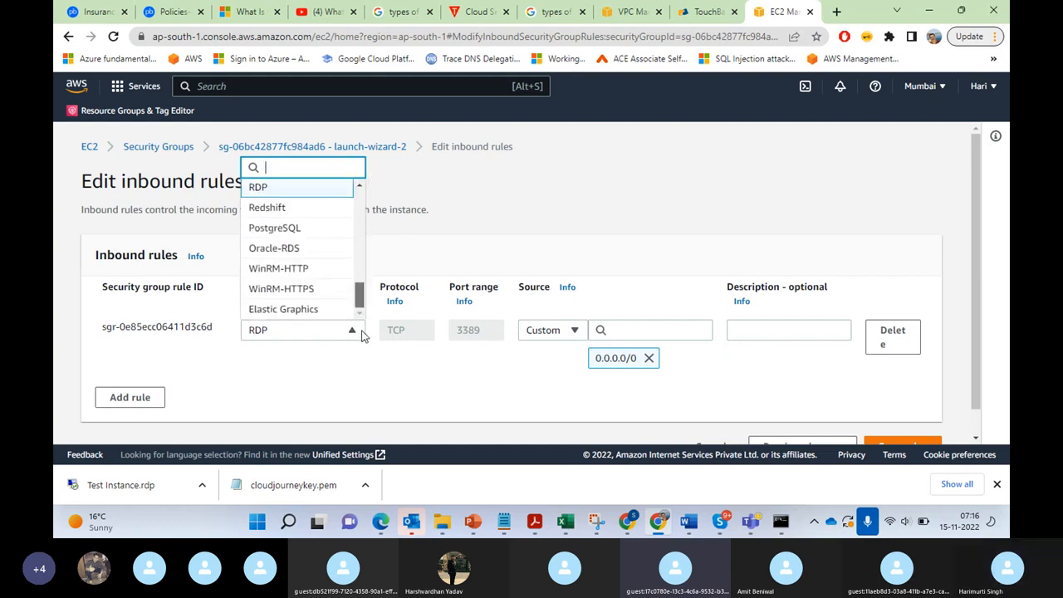
pyautogui.click(496, 395)
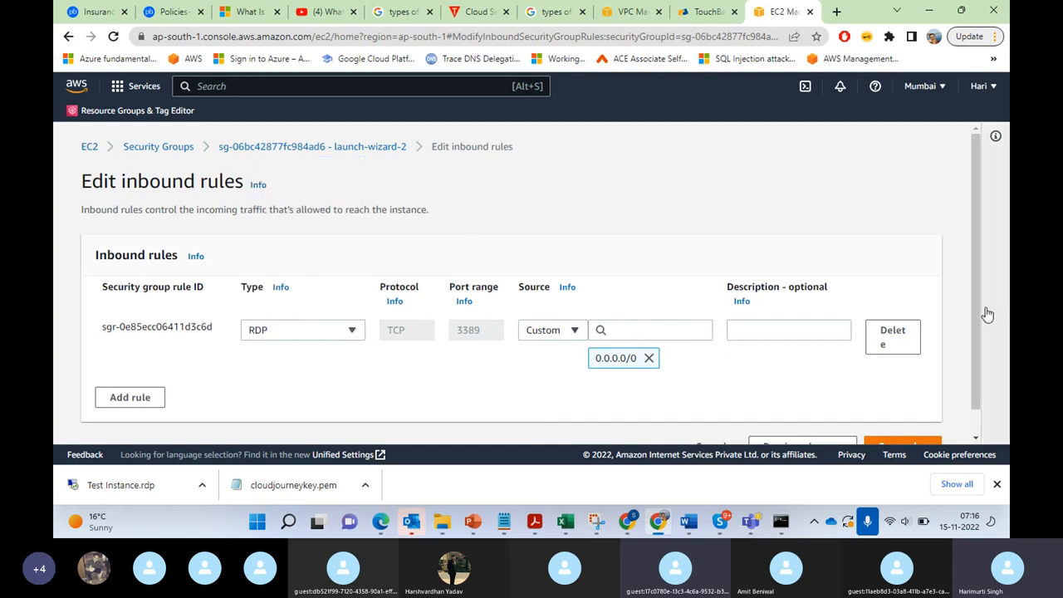
# Step: Add a second inbound rule of type All ICMP - IPv4
pyautogui.scroll(-1, 984, 343)
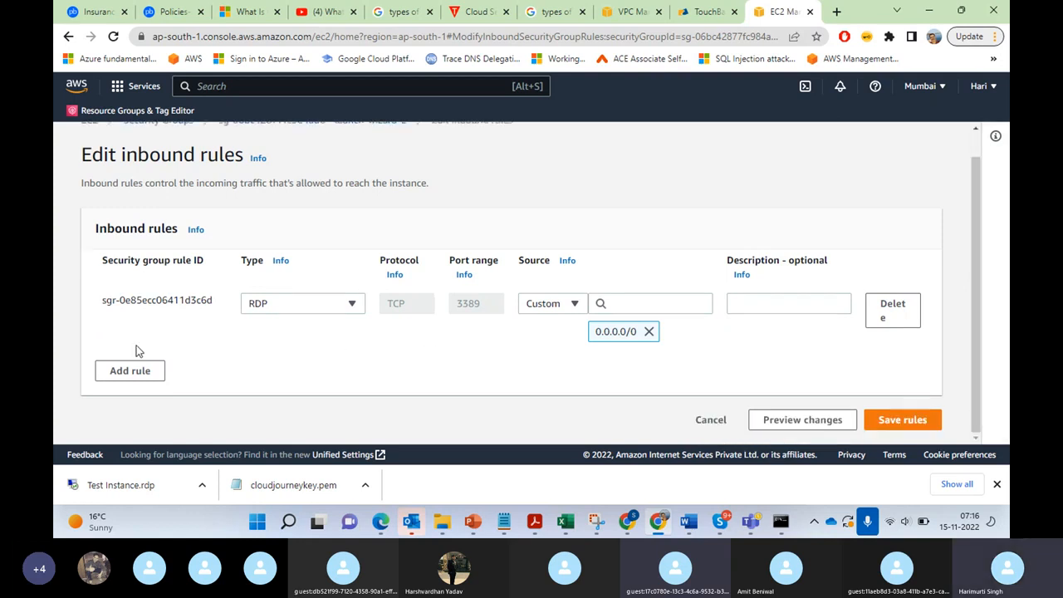
pyautogui.click(130, 372)
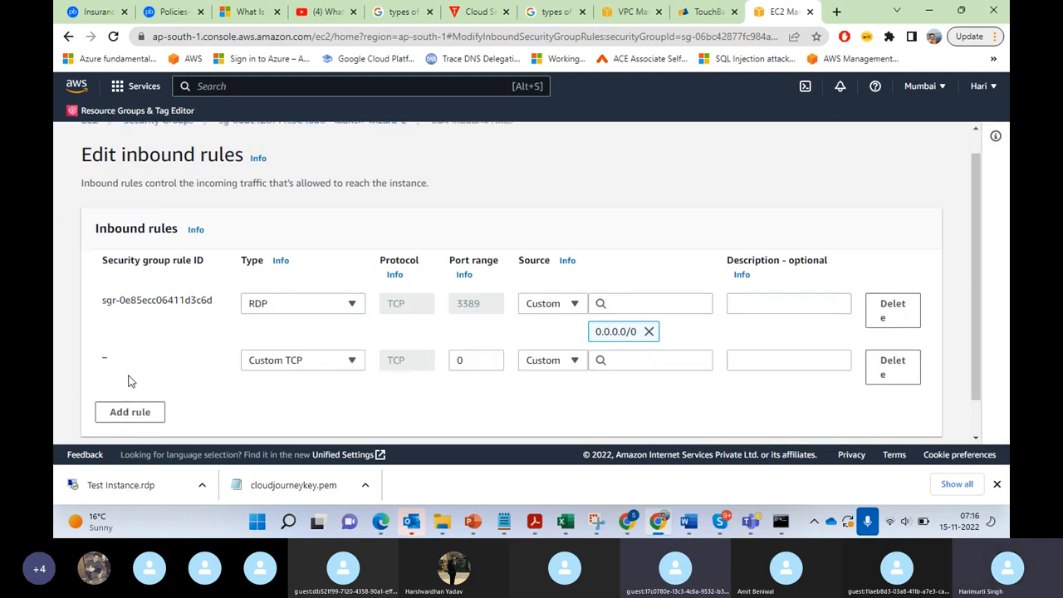
pyautogui.click(352, 361)
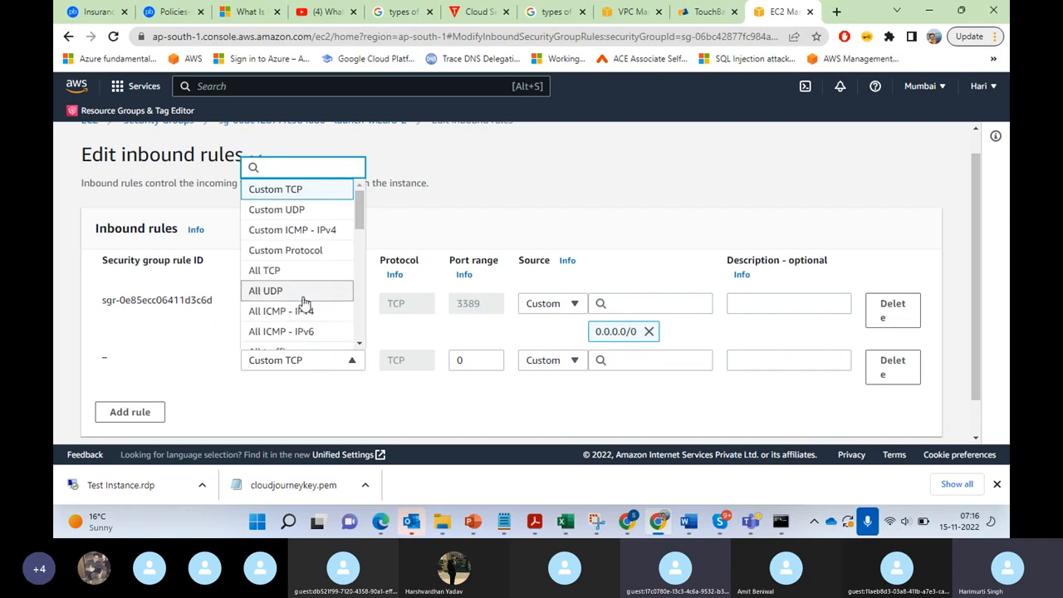
pyautogui.moveTo(359, 221); pyautogui.dragTo(359, 232)
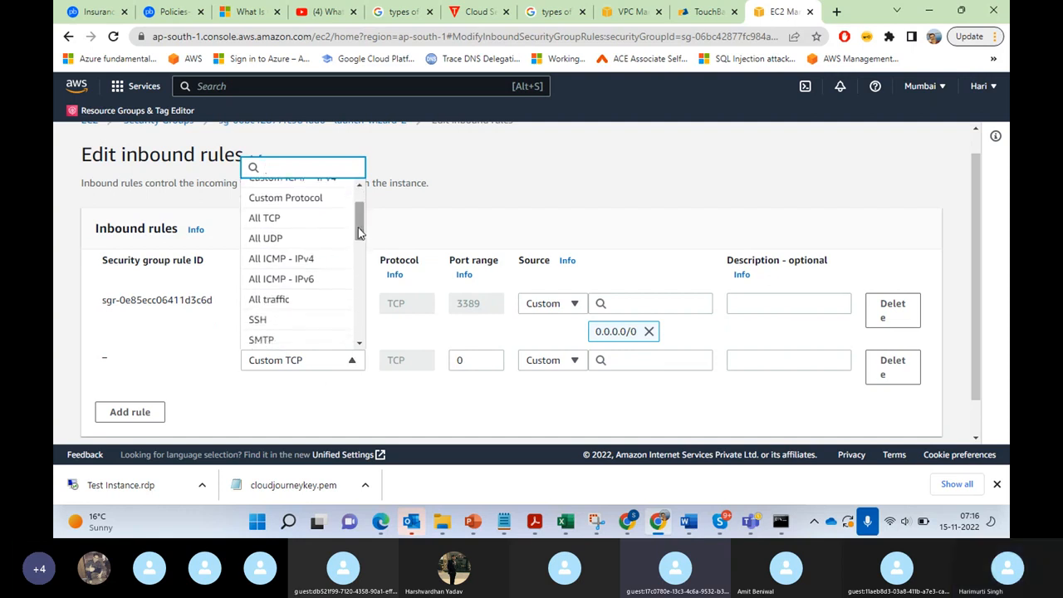
pyautogui.click(295, 262)
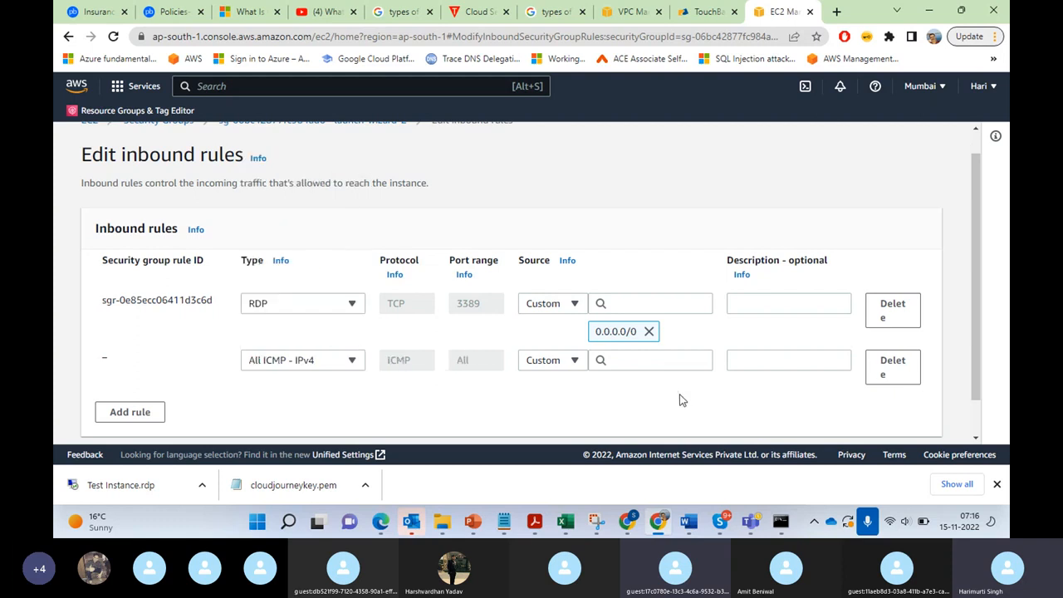
# Step: Set the source of both the RDP and ICMP rules to Anywhere-IPv4 and save the rules
pyautogui.click(633, 358)
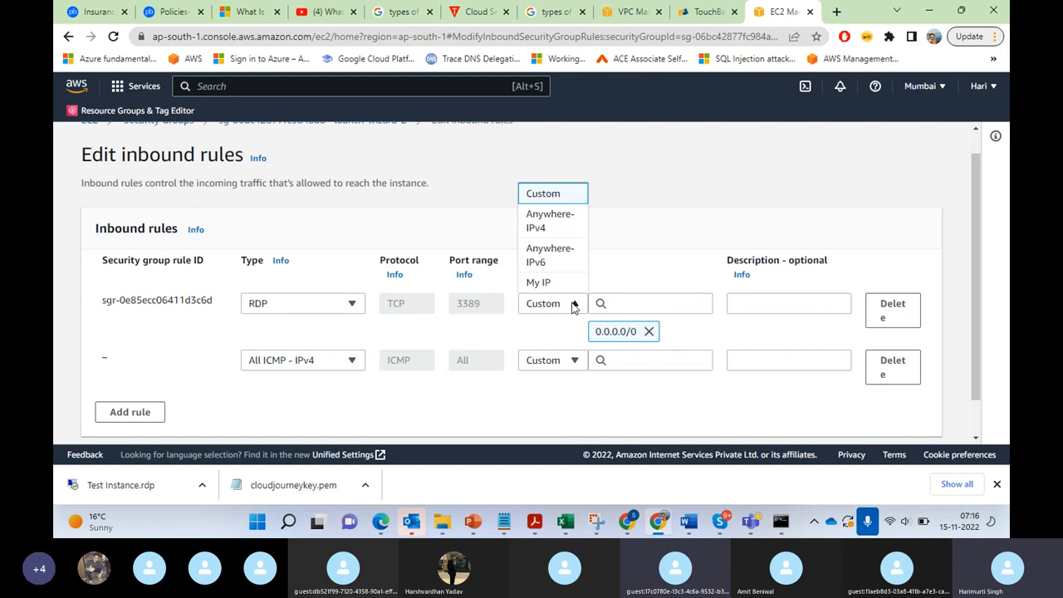
pyautogui.click(550, 221)
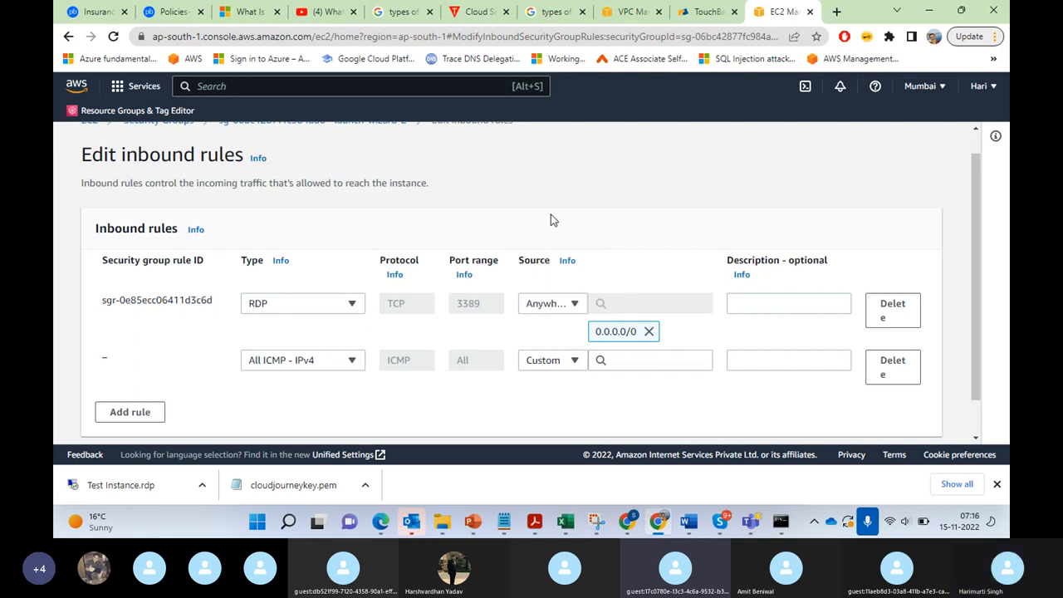
pyautogui.click(577, 360)
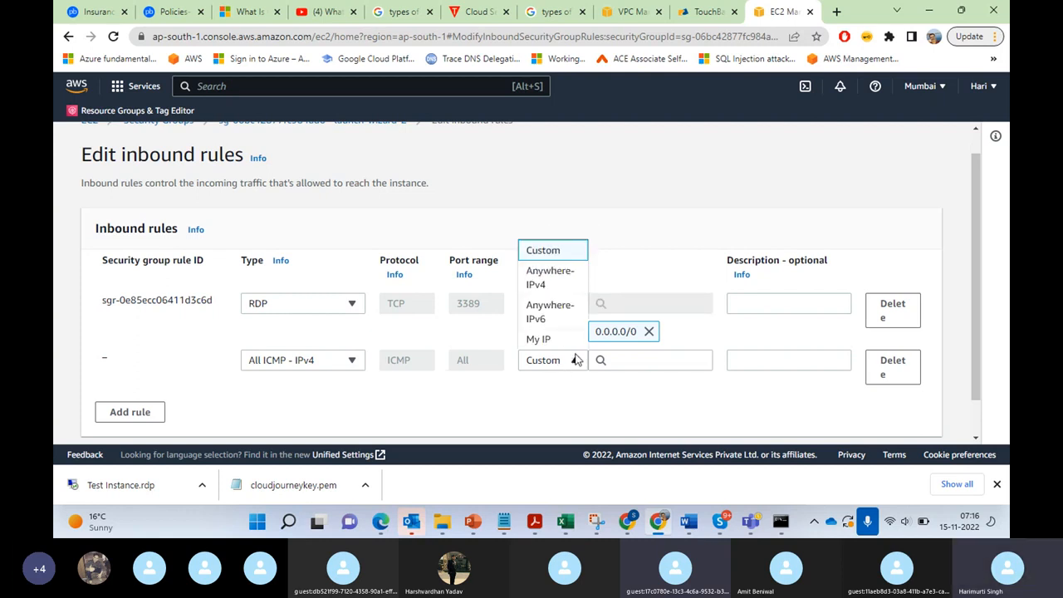
pyautogui.click(568, 285)
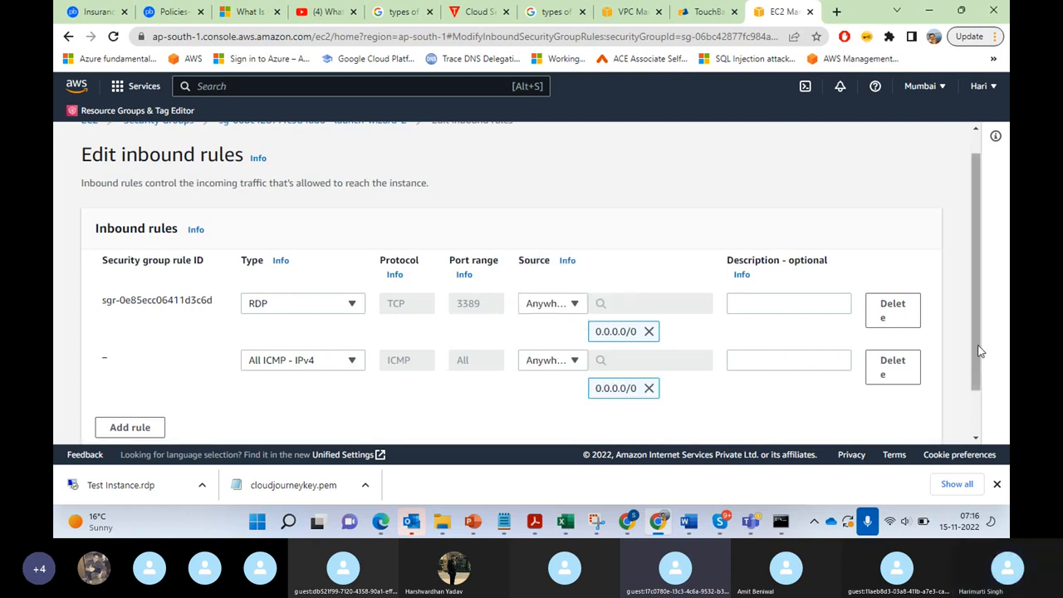
pyautogui.moveTo(977, 349); pyautogui.dragTo(985, 392)
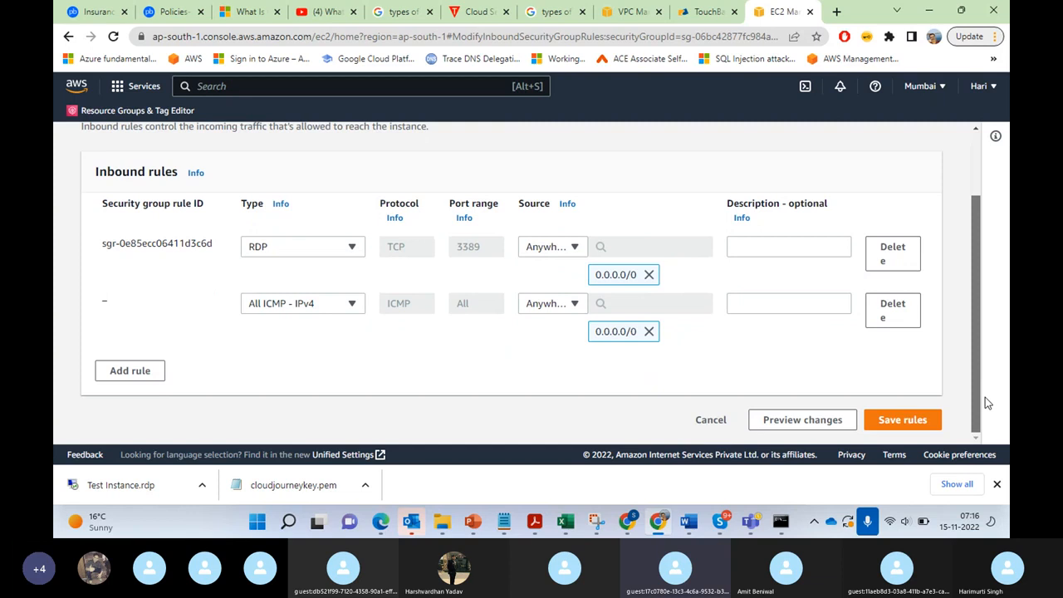
pyautogui.click(903, 421)
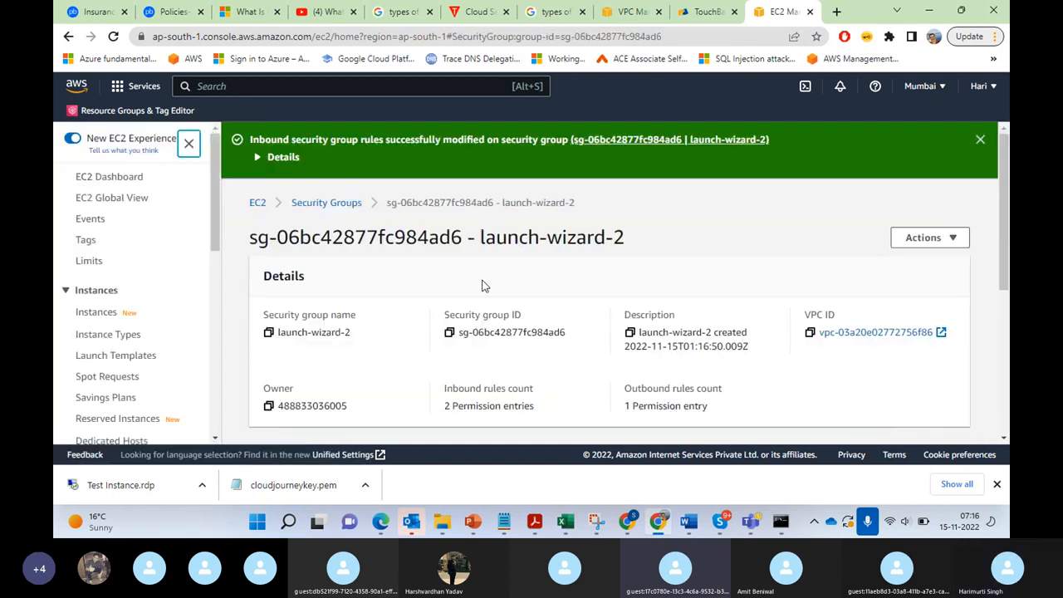
# Step: Switch to Command Prompt, repeat the ping to 13.126.73.126, and minimize the console window
pyautogui.click(781, 523)
pyautogui.press('Up')
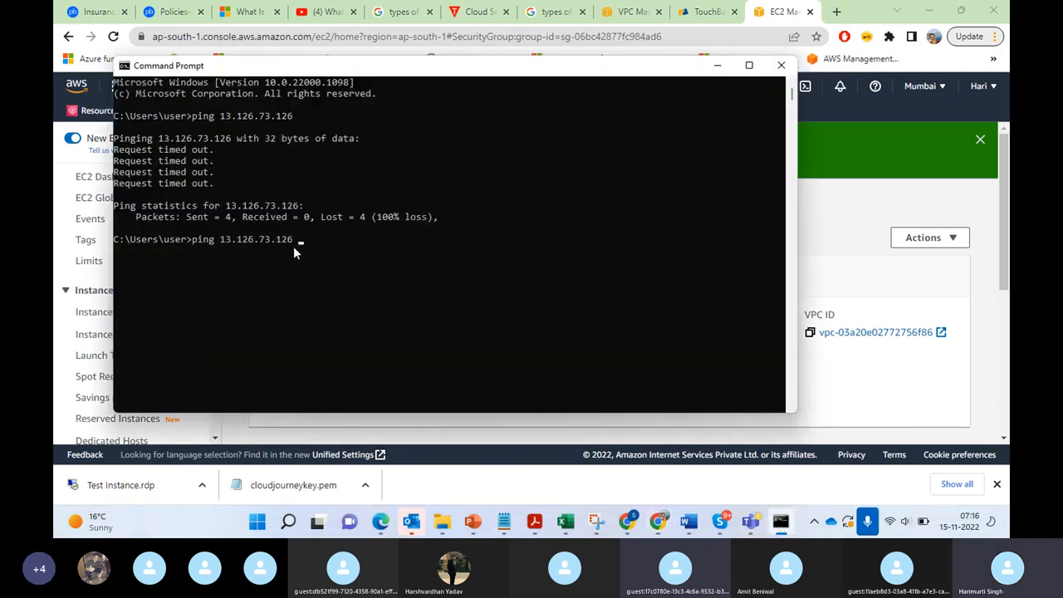
pyautogui.press('Return')
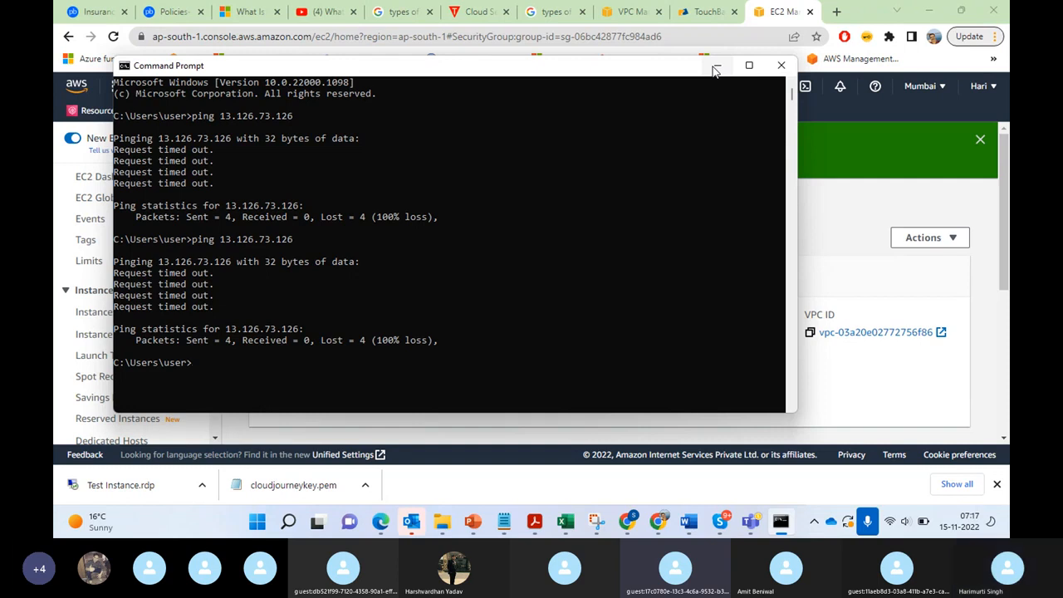
pyautogui.click(716, 67)
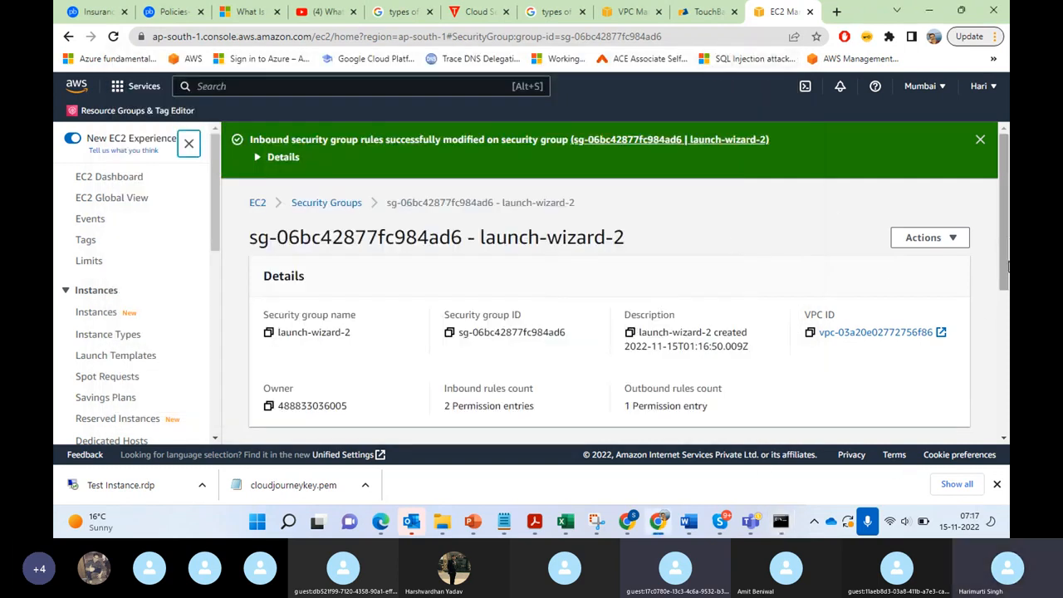
# Step: Review the saved inbound rules of launch-wizard-2 and return to the instances list through the security groups list
pyautogui.scroll(-4, 1006, 263)
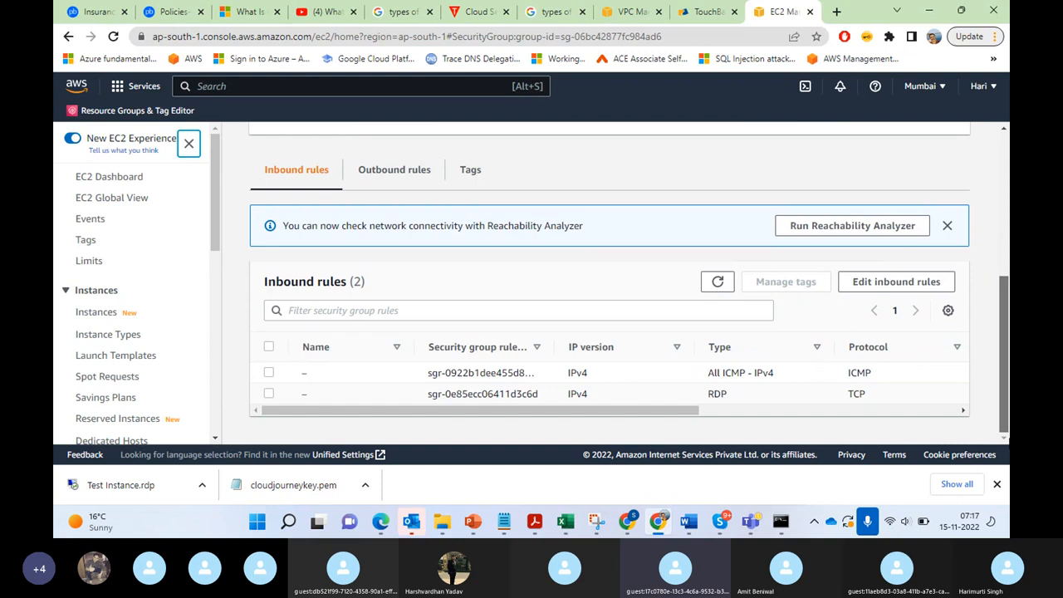
pyautogui.scroll(5, 1008, 143)
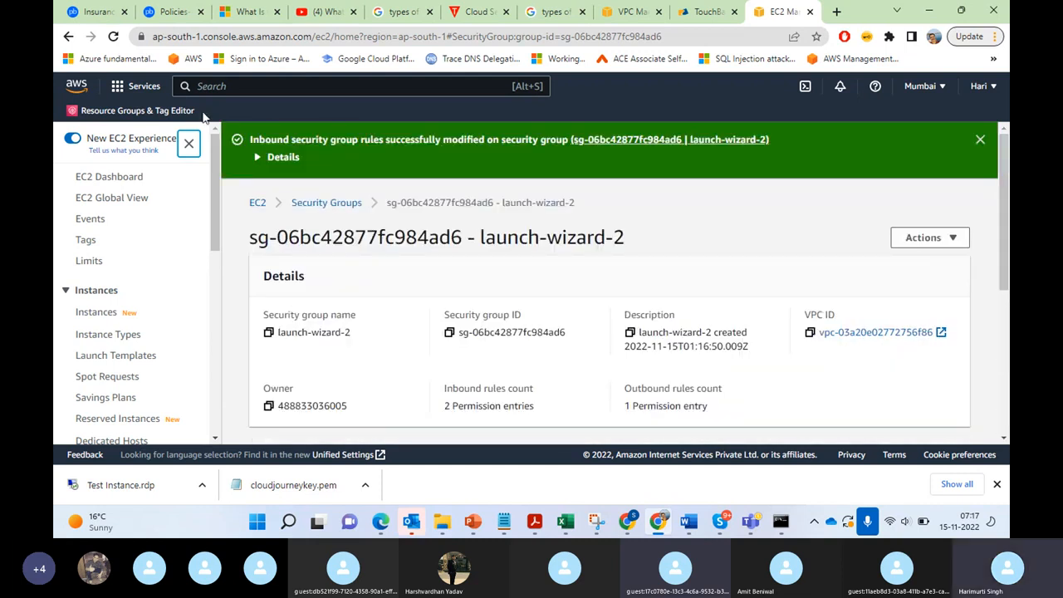
pyautogui.click(343, 203)
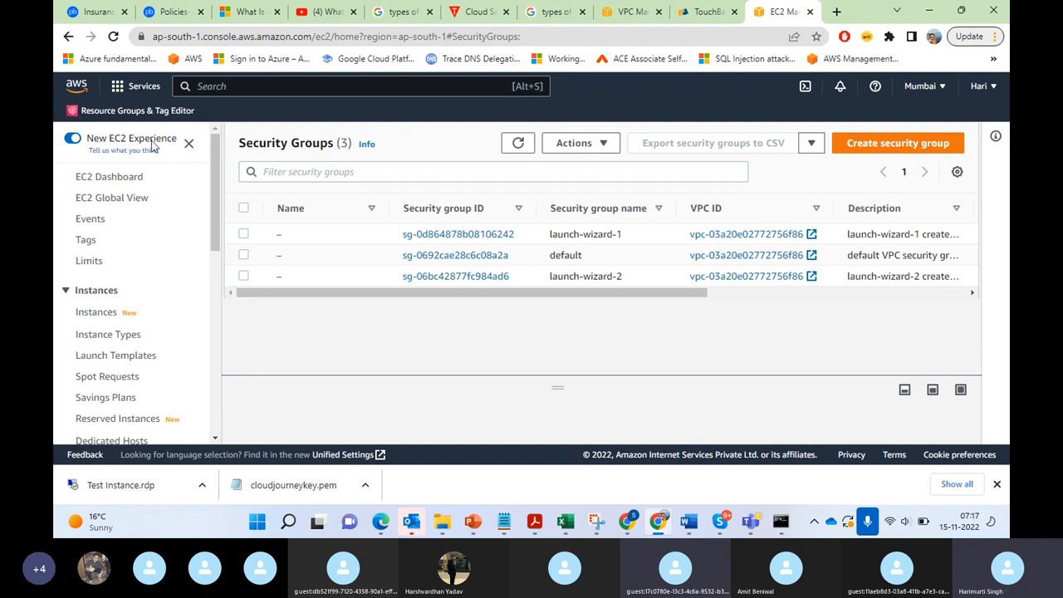
pyautogui.click(95, 314)
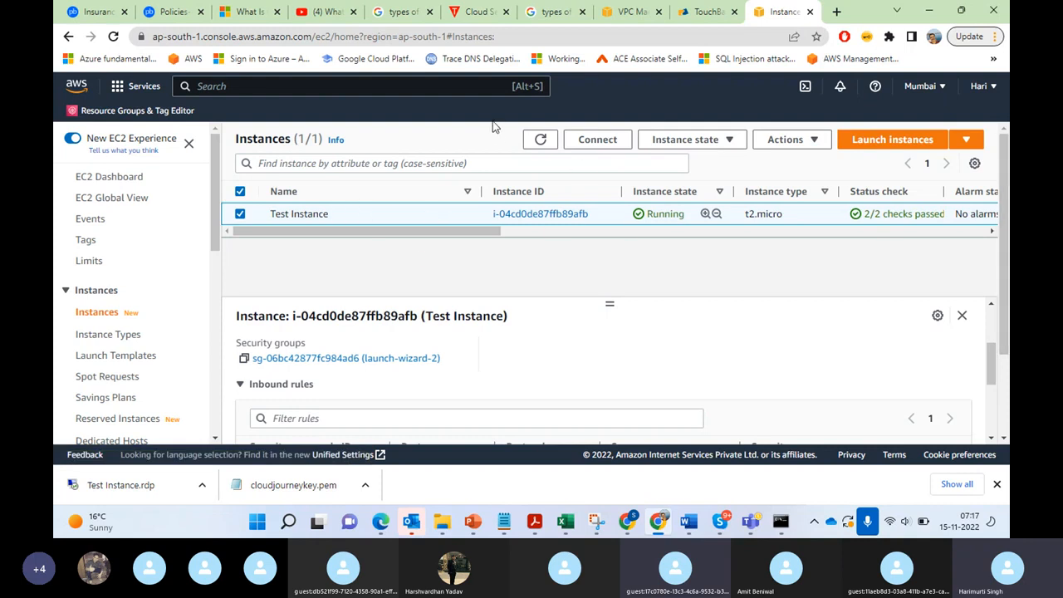
# Step: Examine the RDP client connection details for Test Instance
pyautogui.click(598, 140)
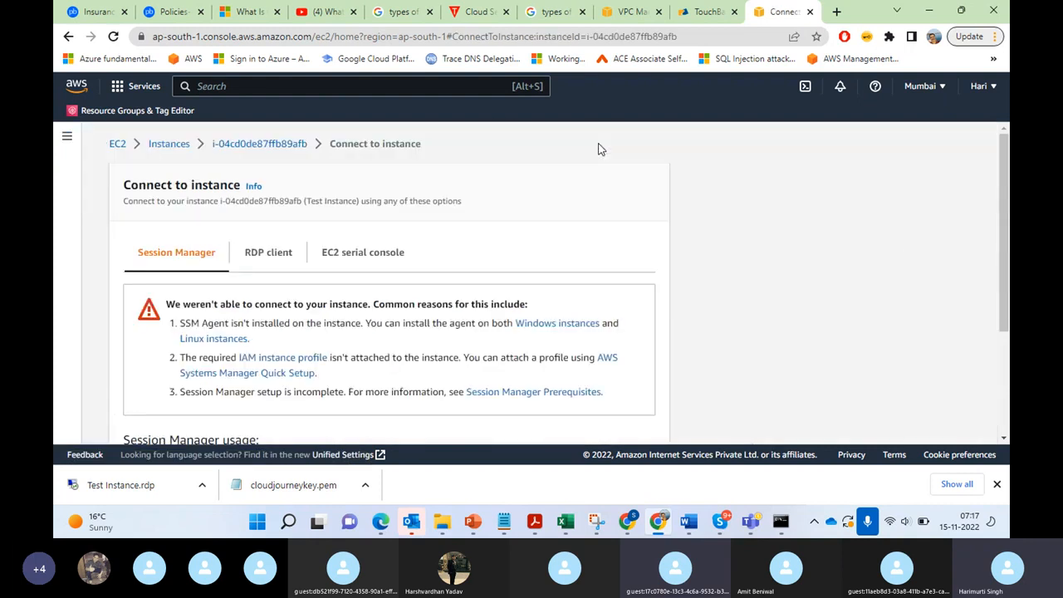
pyautogui.click(256, 255)
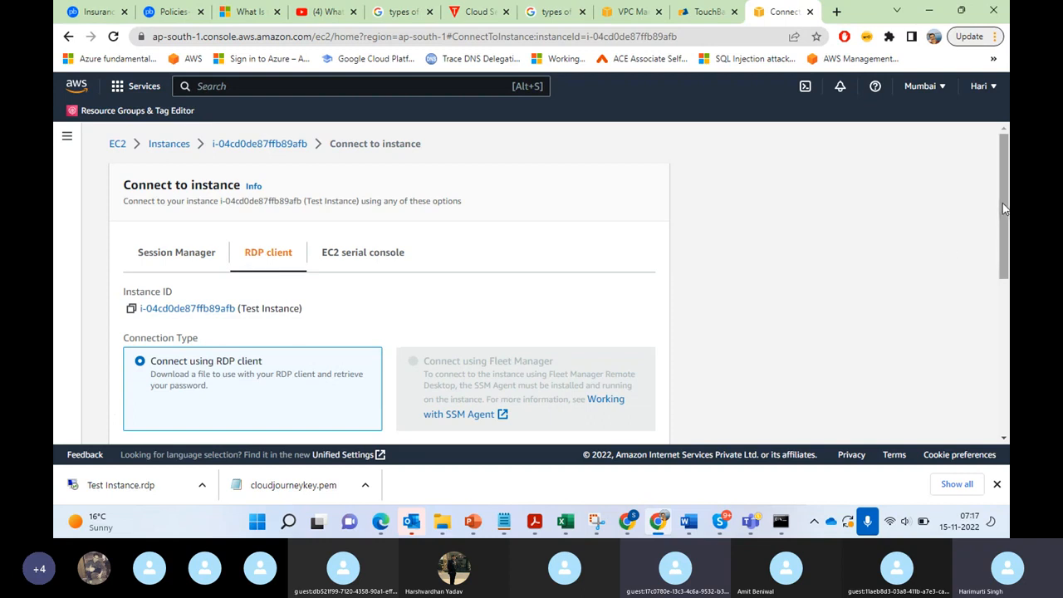
pyautogui.moveTo(1005, 208); pyautogui.dragTo(1008, 186)
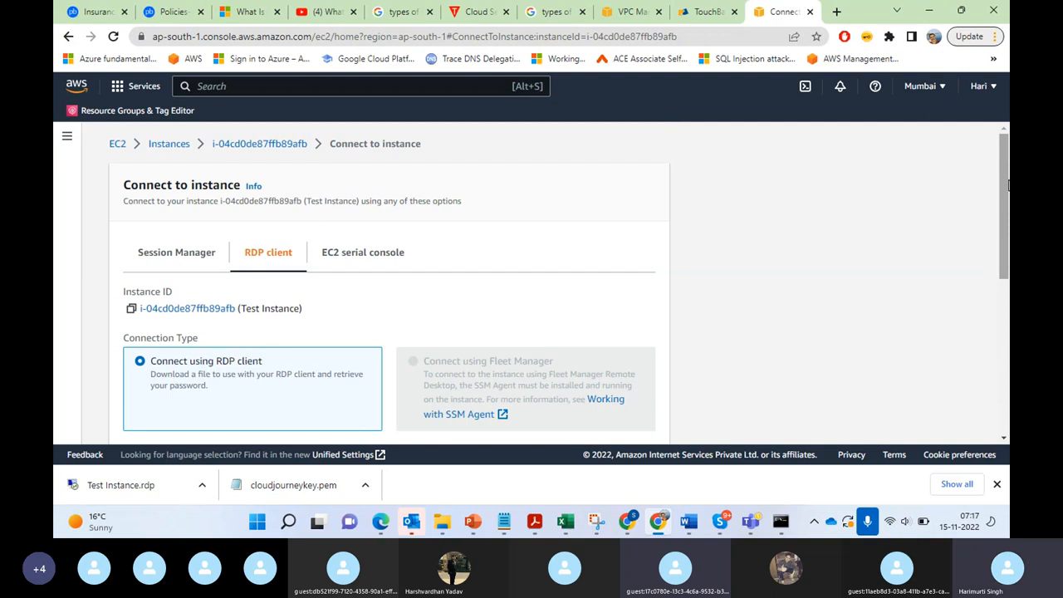
pyautogui.moveTo(1006, 197); pyautogui.dragTo(1009, 328)
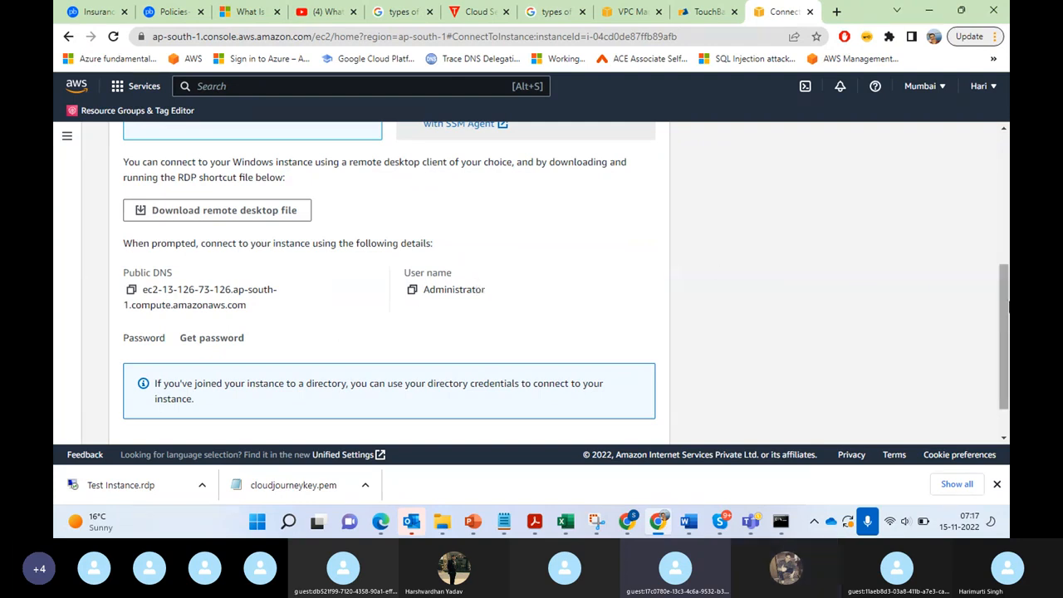
pyautogui.moveTo(1008, 307); pyautogui.dragTo(1007, 176)
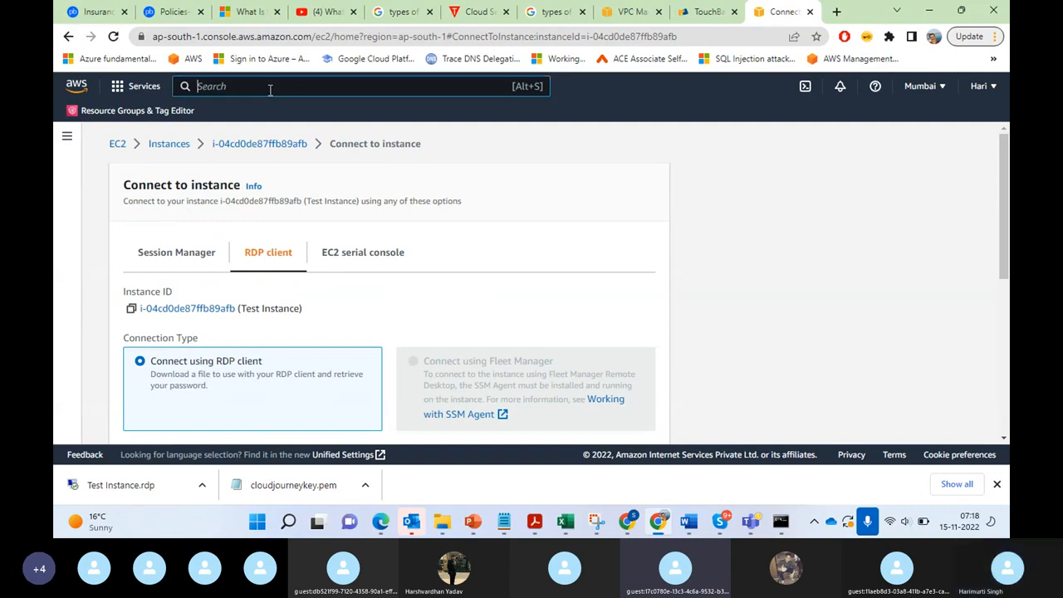
# Step: Search the AWS services for vpc, open VPC, and show the list of VPCs in the Mumbai region
pyautogui.write('vpc')
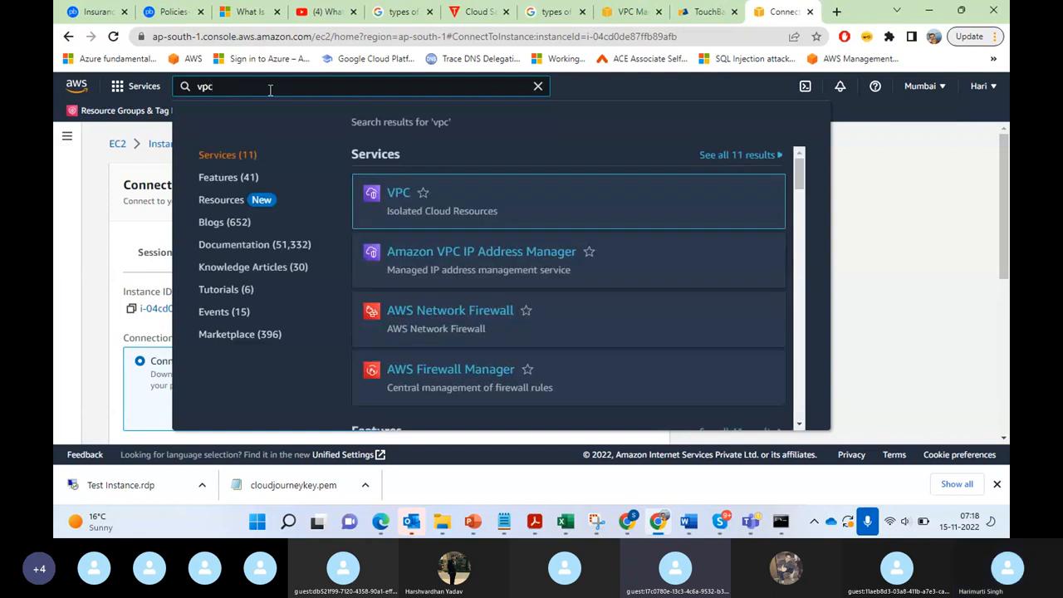
pyautogui.click(399, 193)
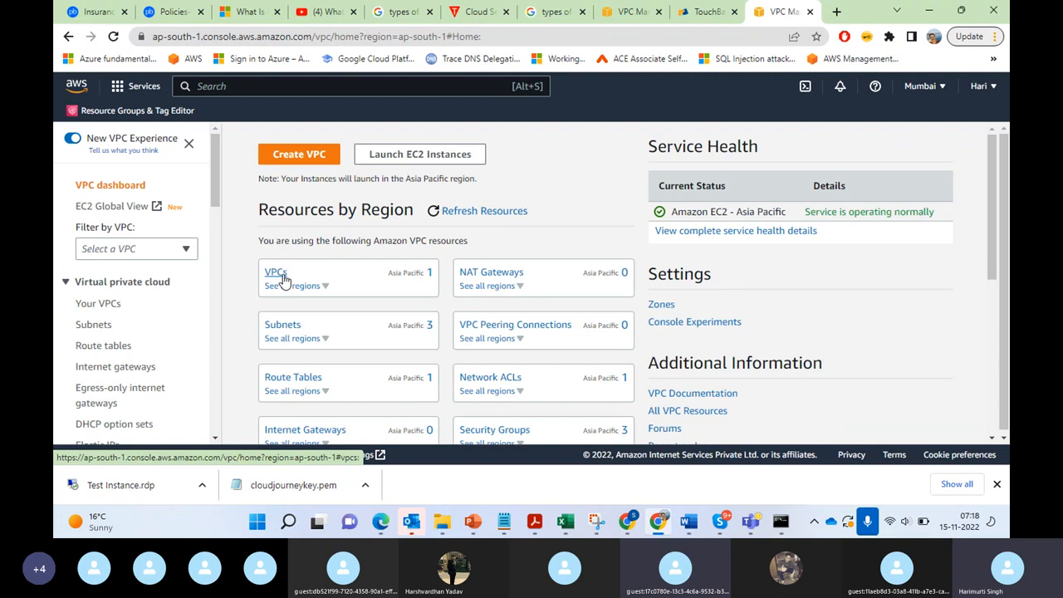
pyautogui.click(283, 278)
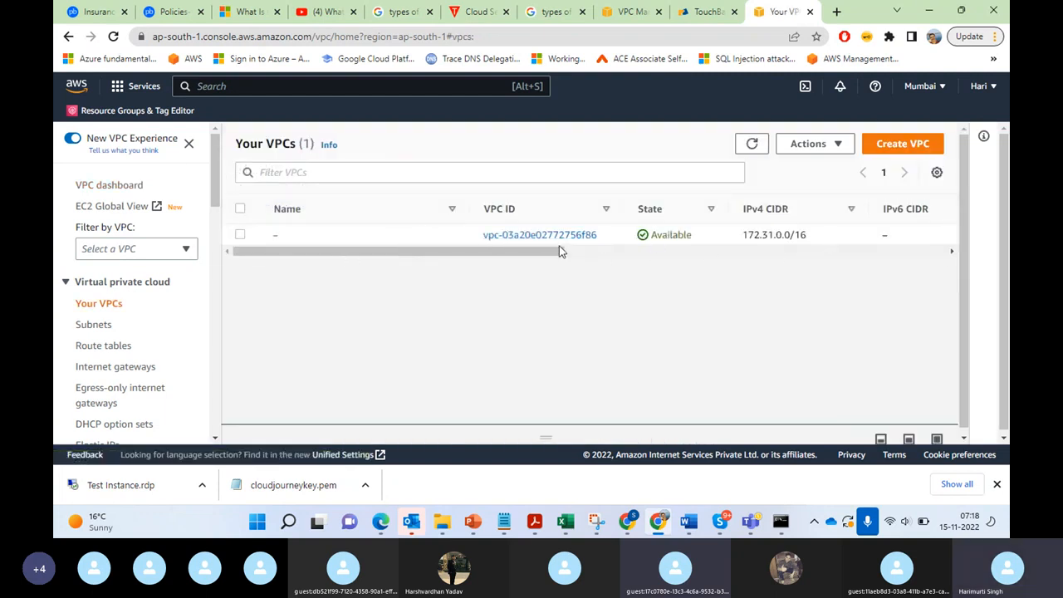
# Step: List the route tables and open the details page of the VPC's main route table
pyautogui.click(106, 347)
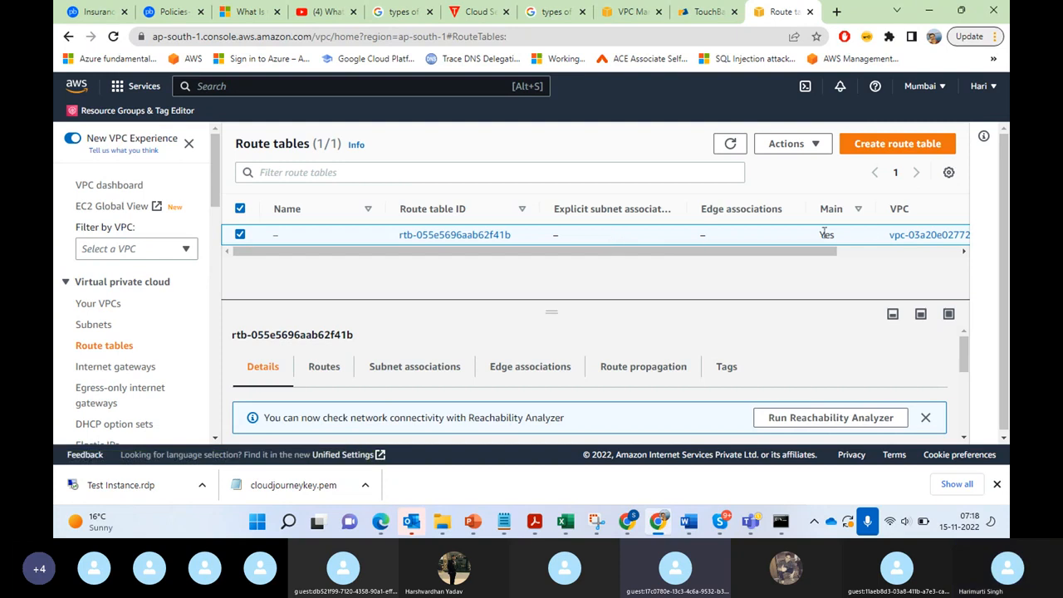
pyautogui.moveTo(966, 355)
pyautogui.mouseDown()
pyautogui.moveTo(977, 413)
pyautogui.moveTo(964, 340)
pyautogui.mouseUp()
pyautogui.click(457, 235)
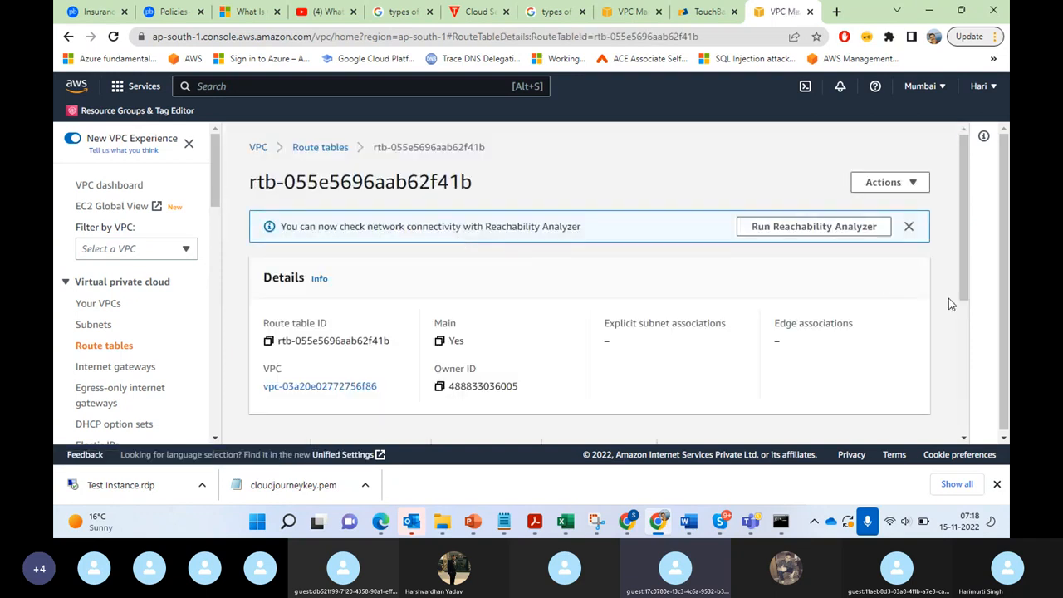
# Step: Examine the routes of the main route table and return to the list of VPCs
pyautogui.moveTo(966, 274); pyautogui.dragTo(995, 428)
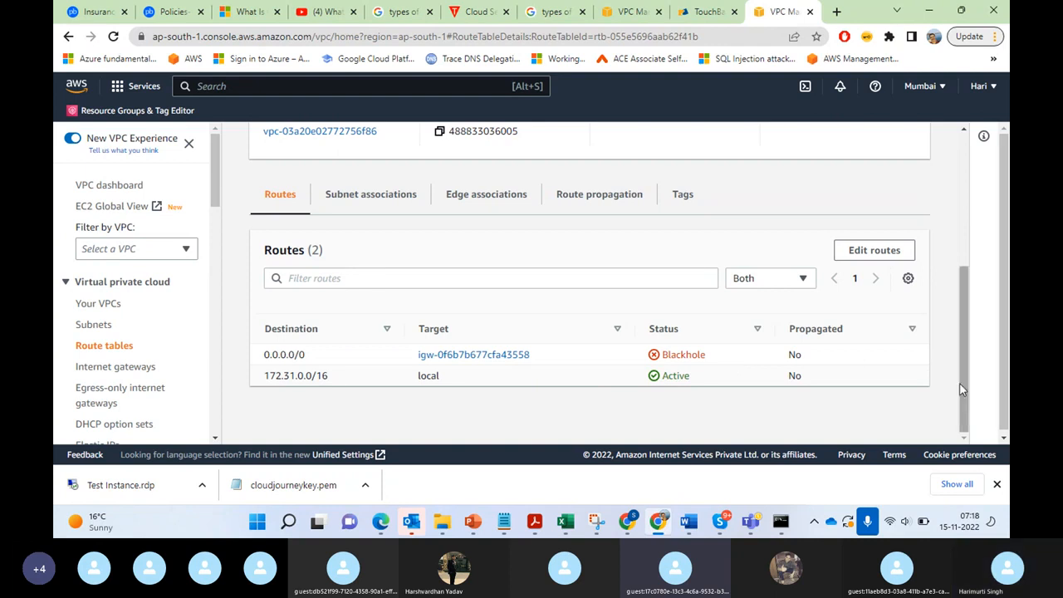
pyautogui.moveTo(965, 396); pyautogui.dragTo(967, 247)
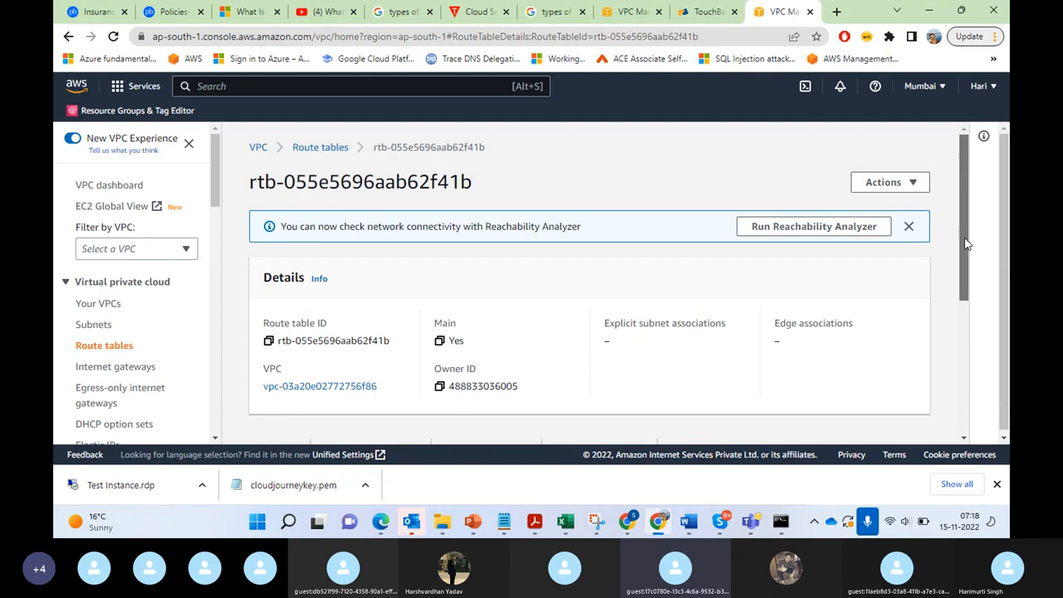
pyautogui.click(103, 306)
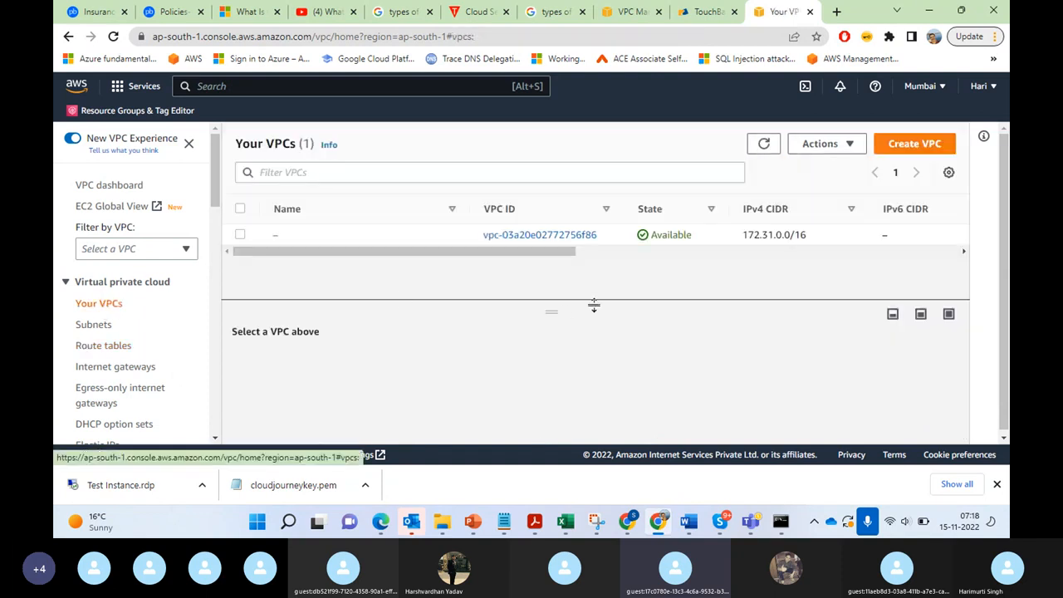
pyautogui.moveTo(408, 260); pyautogui.dragTo(384, 278)
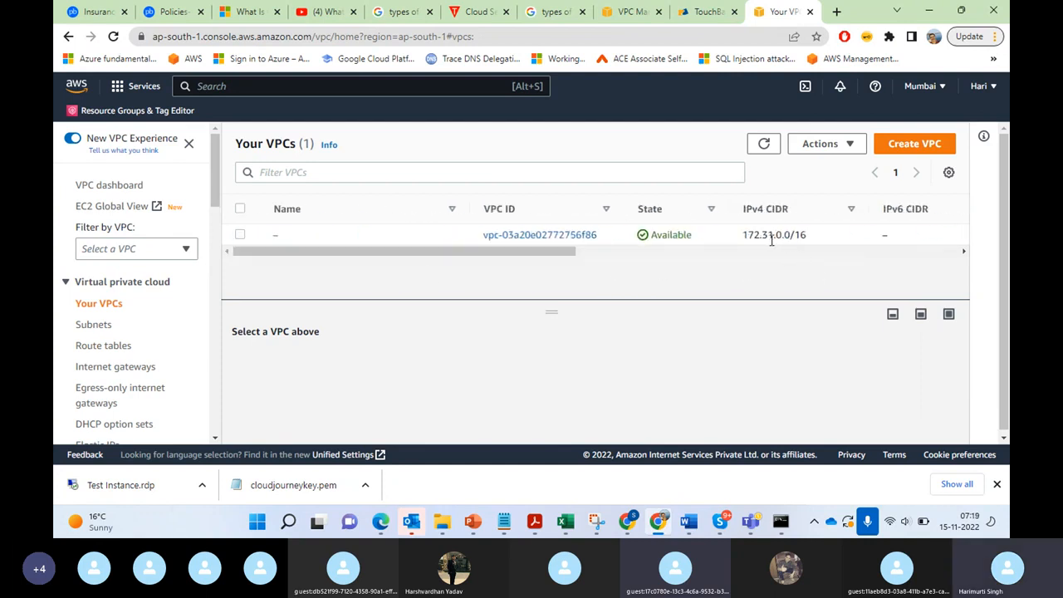
# Step: Remove the blackhole 0.0.0.0/0 route from the VPC's main route table and save the changes
pyautogui.click(89, 353)
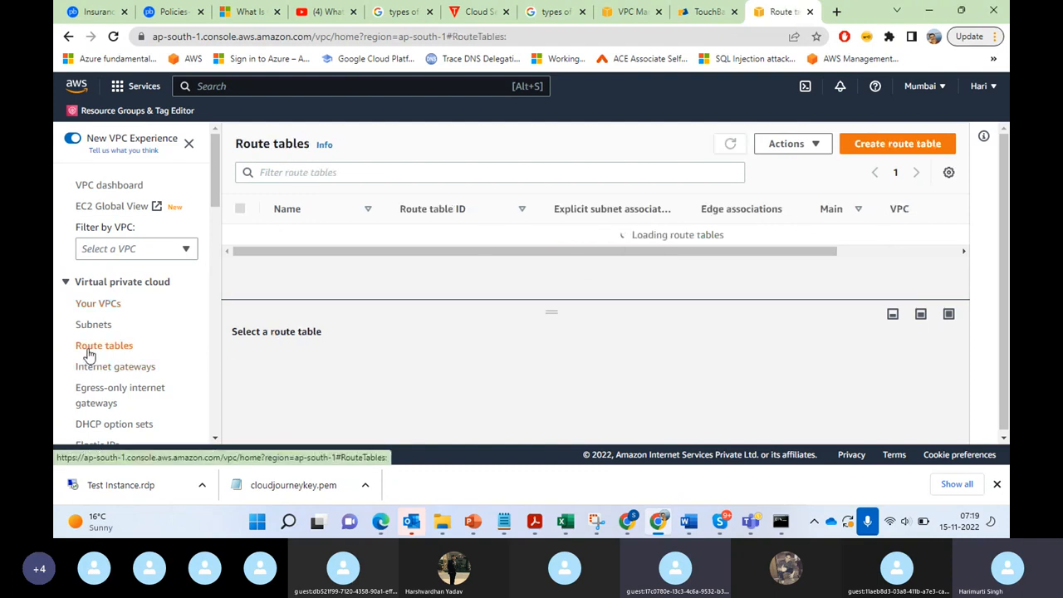
pyautogui.moveTo(967, 353); pyautogui.dragTo(967, 317)
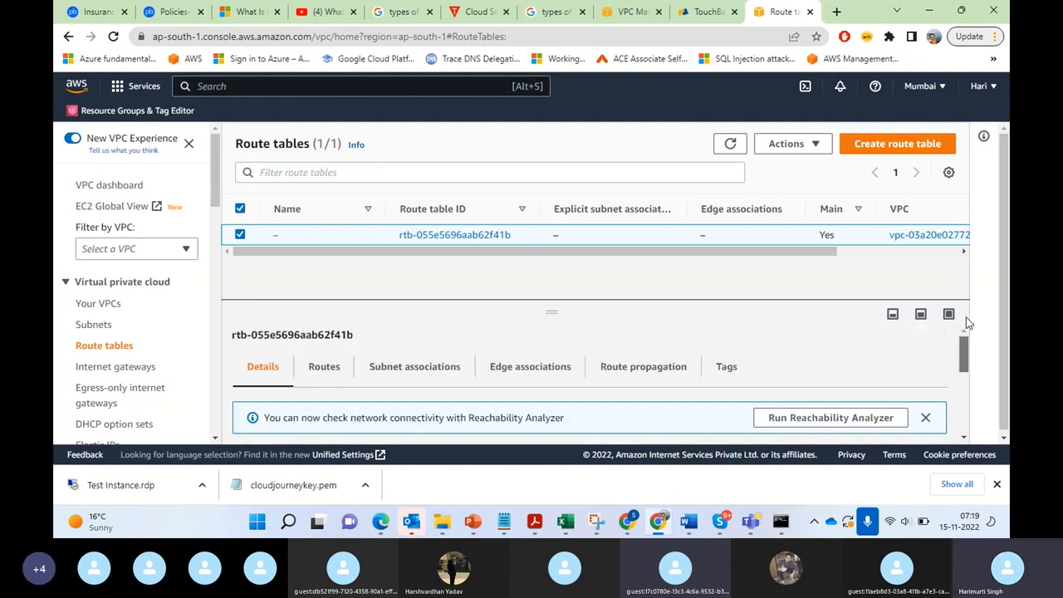
pyautogui.click(320, 368)
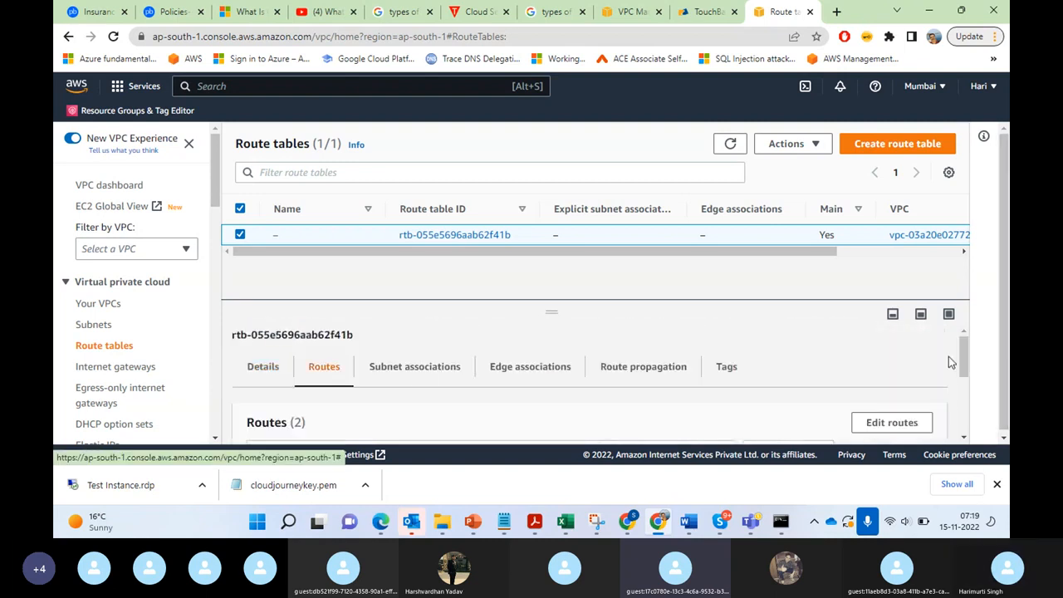
pyautogui.moveTo(966, 361); pyautogui.dragTo(974, 435)
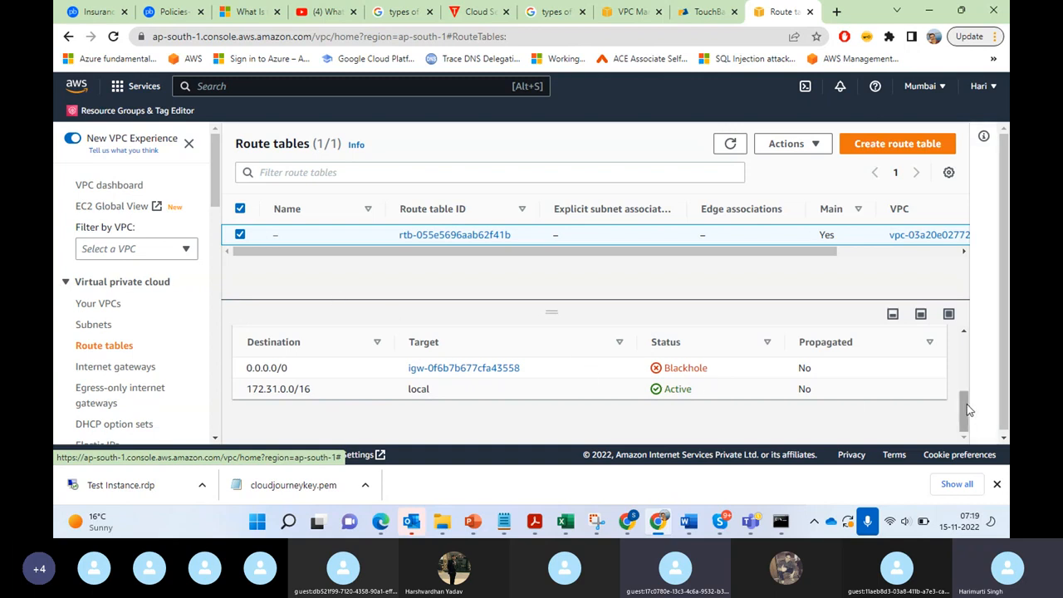
pyautogui.moveTo(966, 407); pyautogui.dragTo(973, 374)
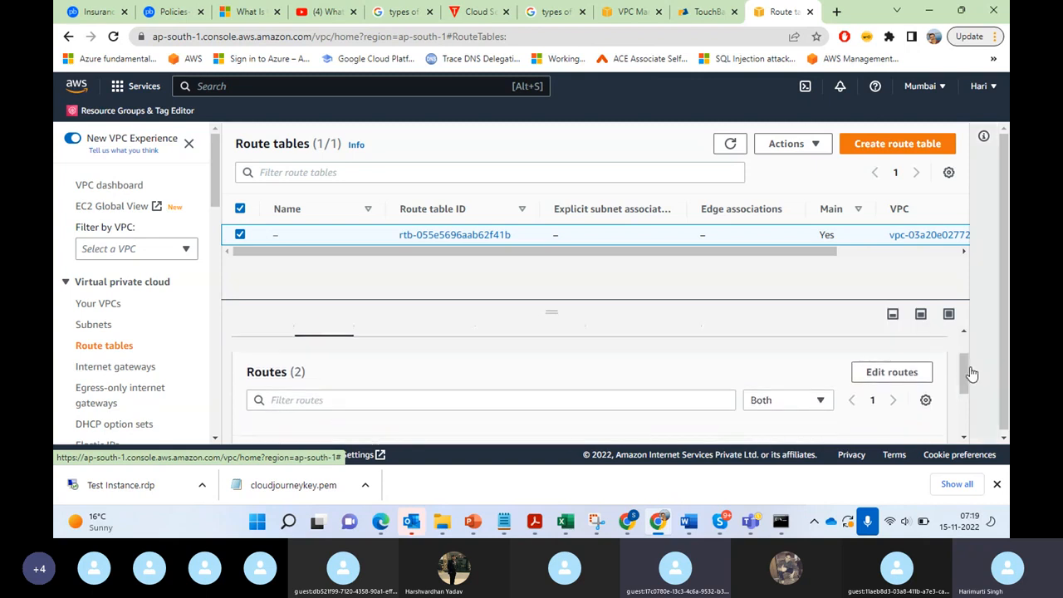
pyautogui.click(869, 373)
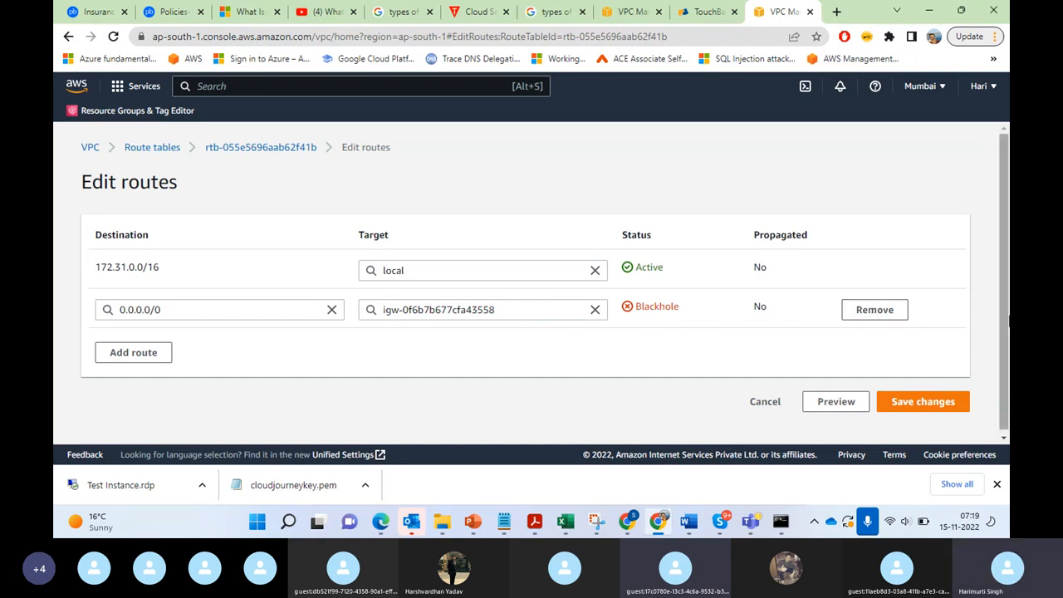
pyautogui.click(872, 311)
pyautogui.click(925, 367)
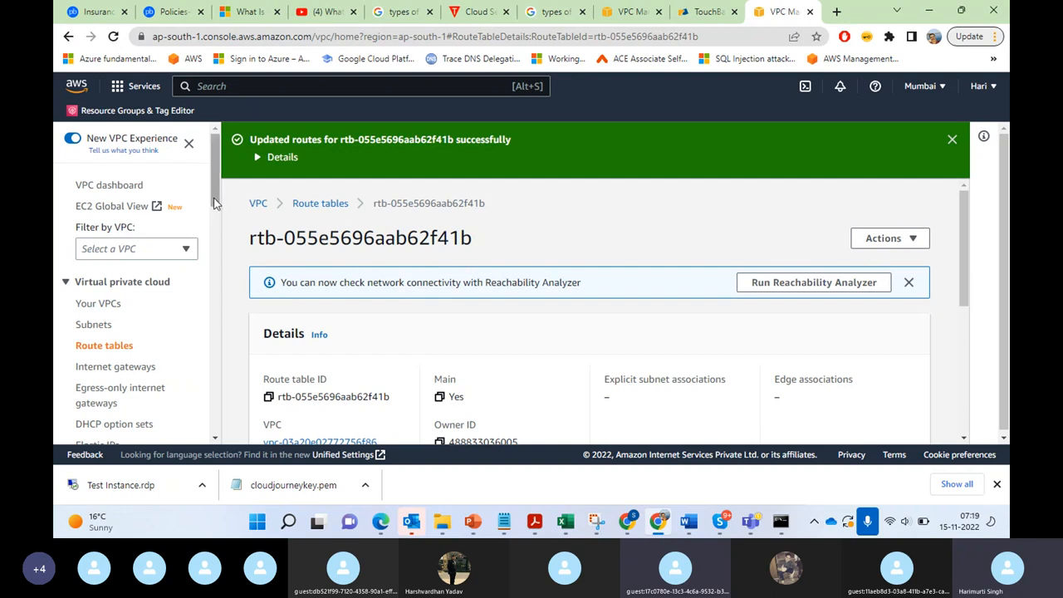
# Step: Show the list of internet gateways in the Mumbai region
pyautogui.moveTo(214, 203); pyautogui.dragTo(213, 212)
pyautogui.moveTo(216, 235)
pyautogui.mouseDown()
pyautogui.moveTo(216, 300)
pyautogui.moveTo(218, 234)
pyautogui.mouseUp()
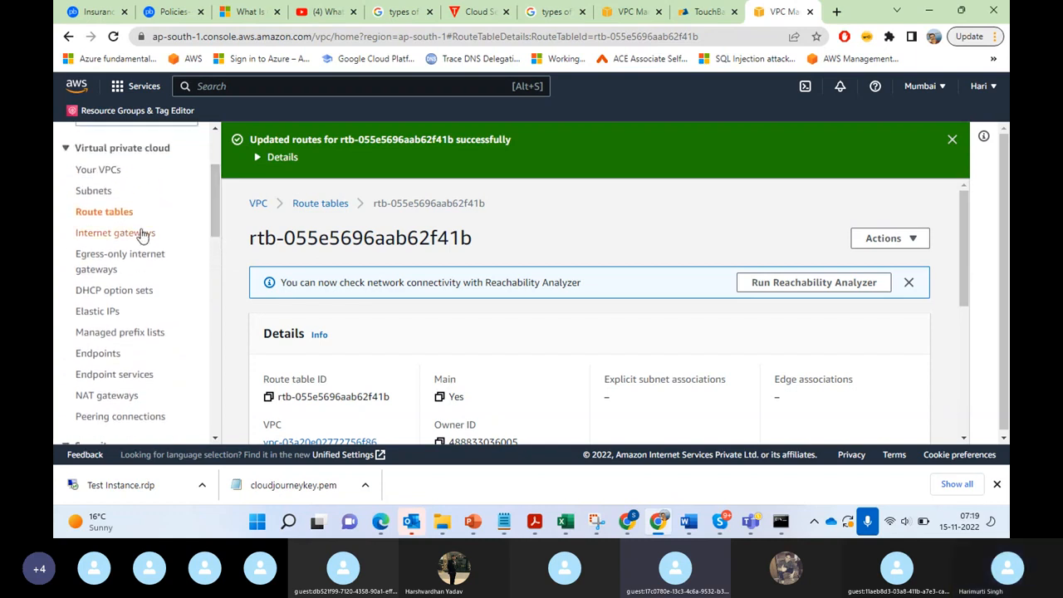
pyautogui.moveTo(213, 211); pyautogui.dragTo(215, 214)
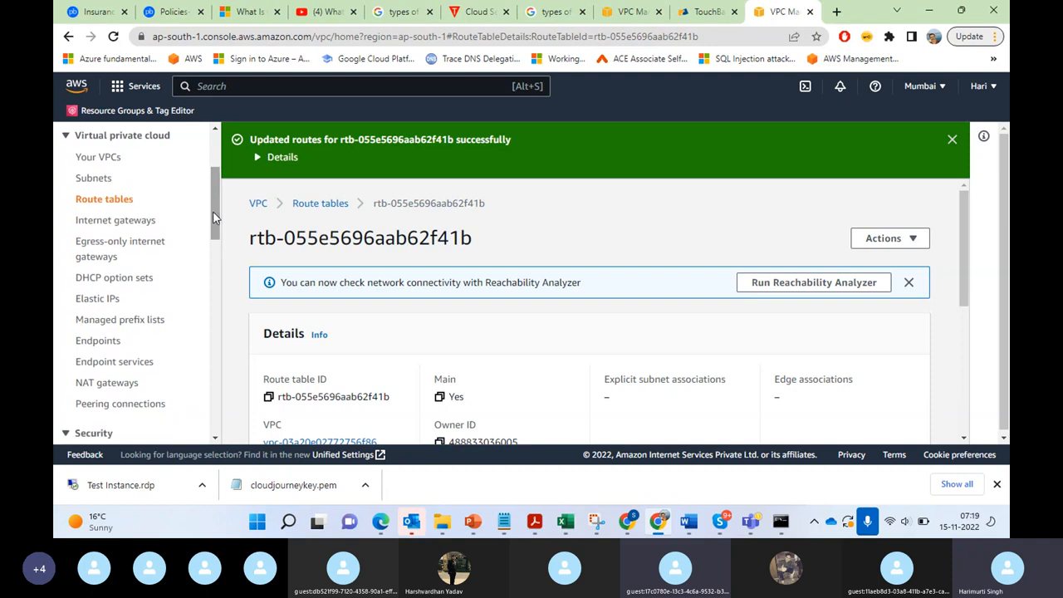
pyautogui.click(124, 221)
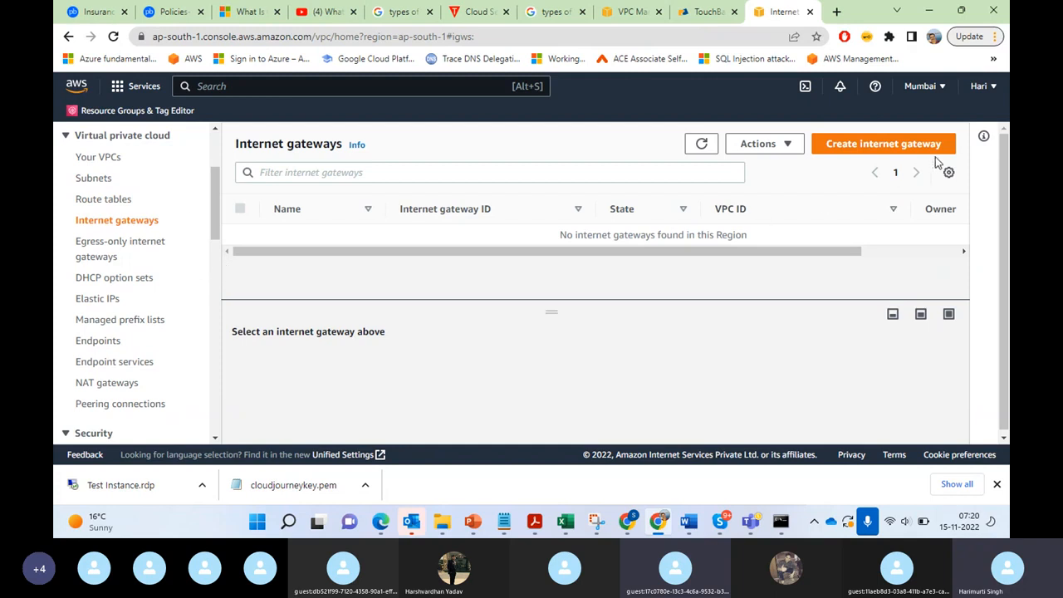
# Step: Create an internet gateway with the name tag IGW-Default
pyautogui.click(878, 146)
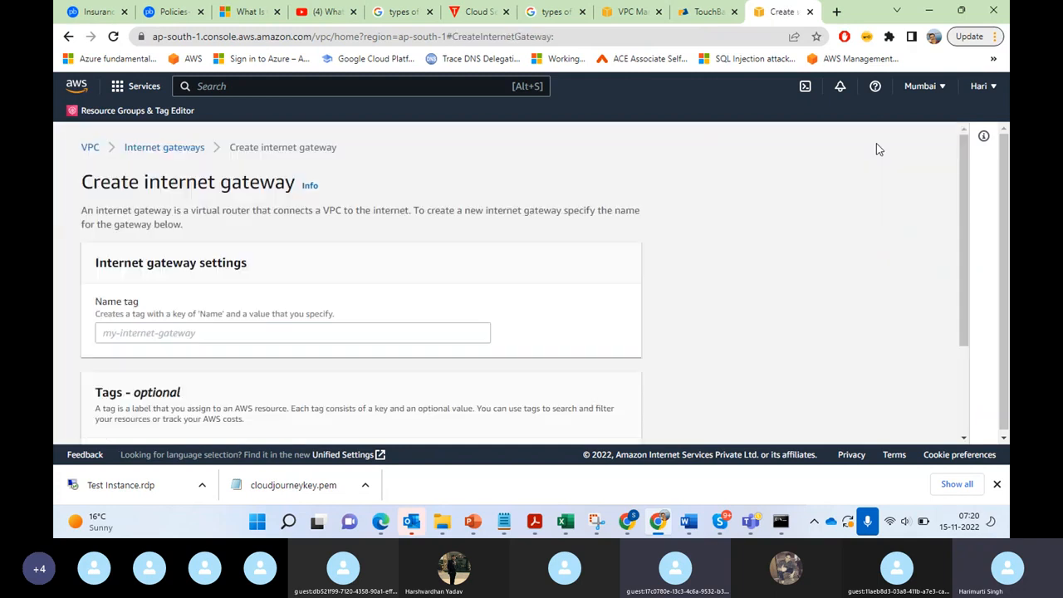
pyautogui.click(159, 333)
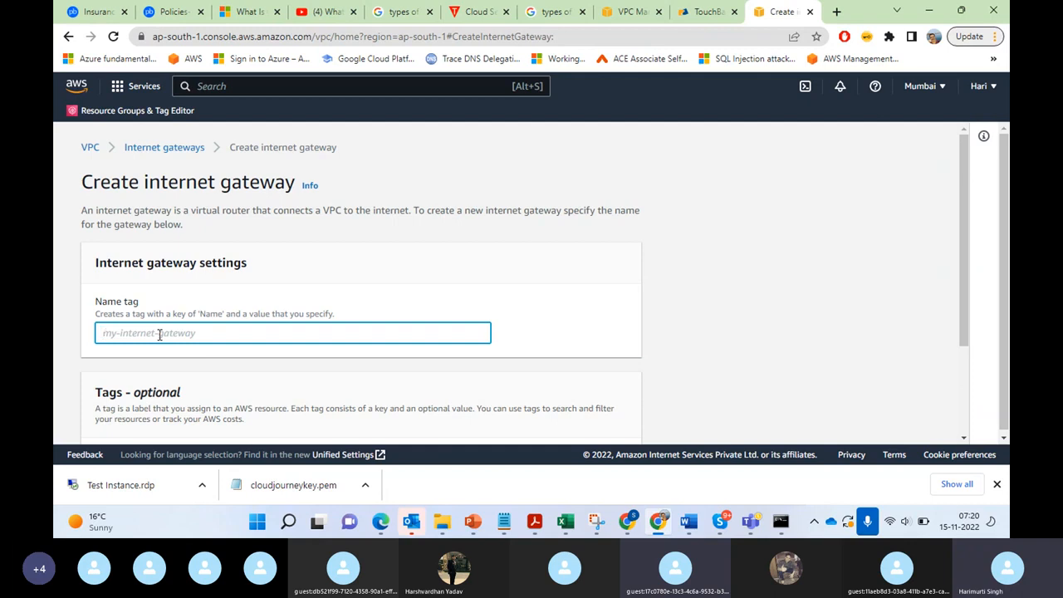
pyautogui.write('De')
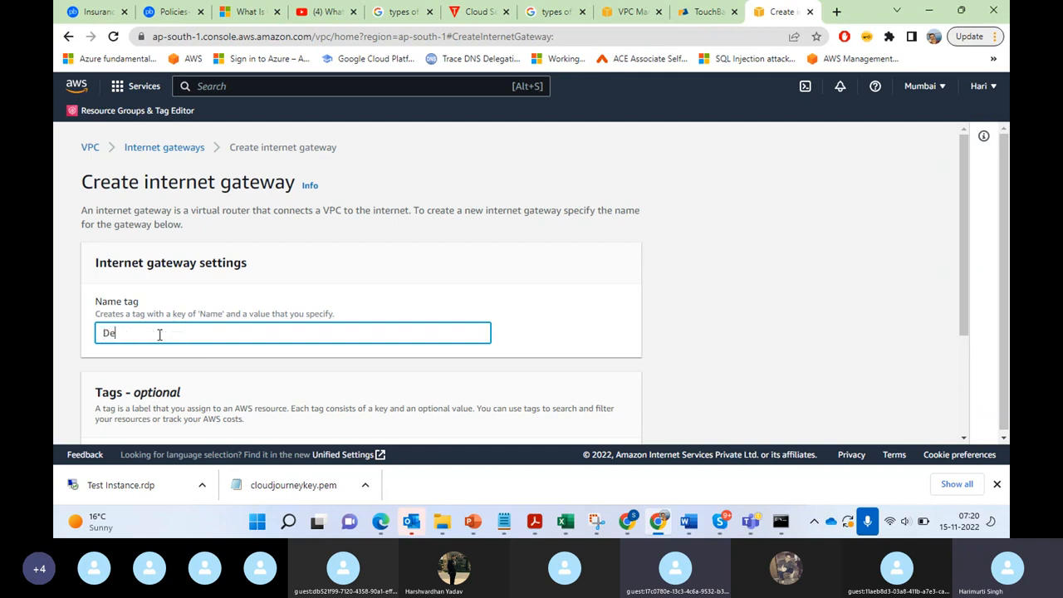
pyautogui.press('BackSpace')
pyautogui.press('BackSpace')
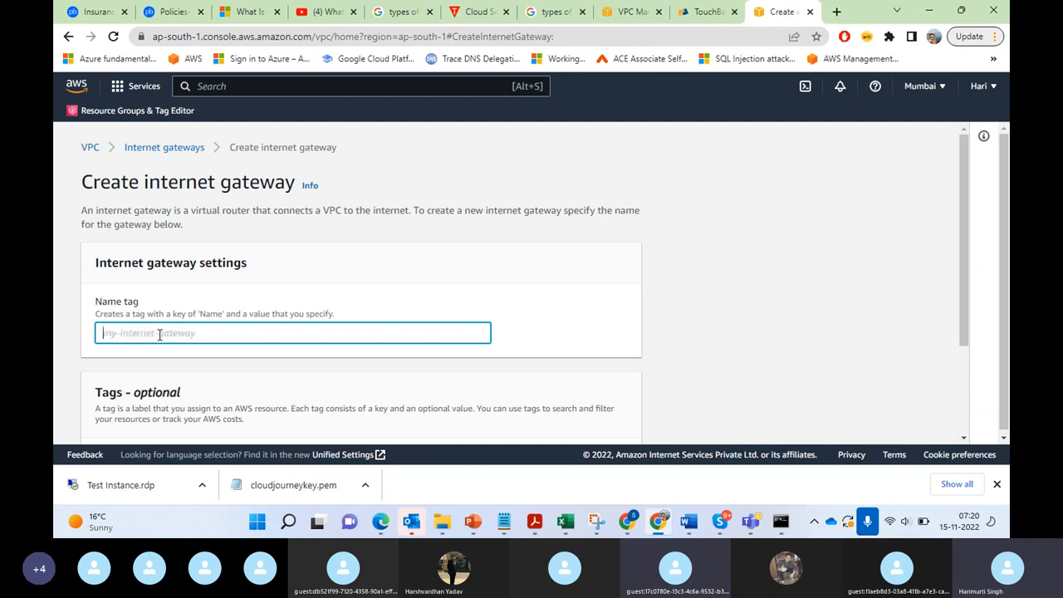
pyautogui.write('IG')
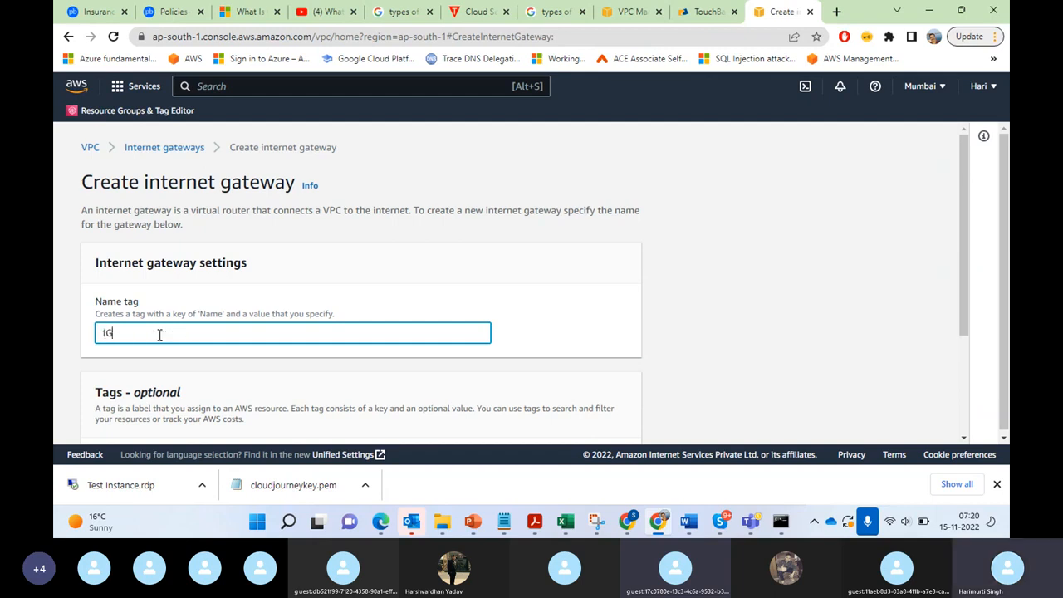
pyautogui.write('W-Default')
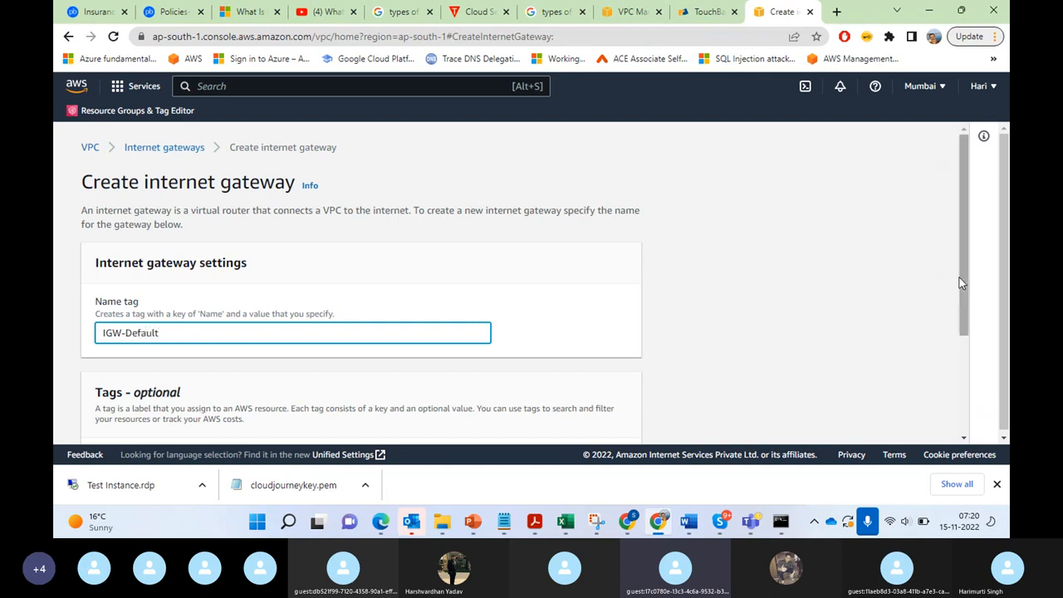
pyautogui.moveTo(959, 277); pyautogui.dragTo(977, 425)
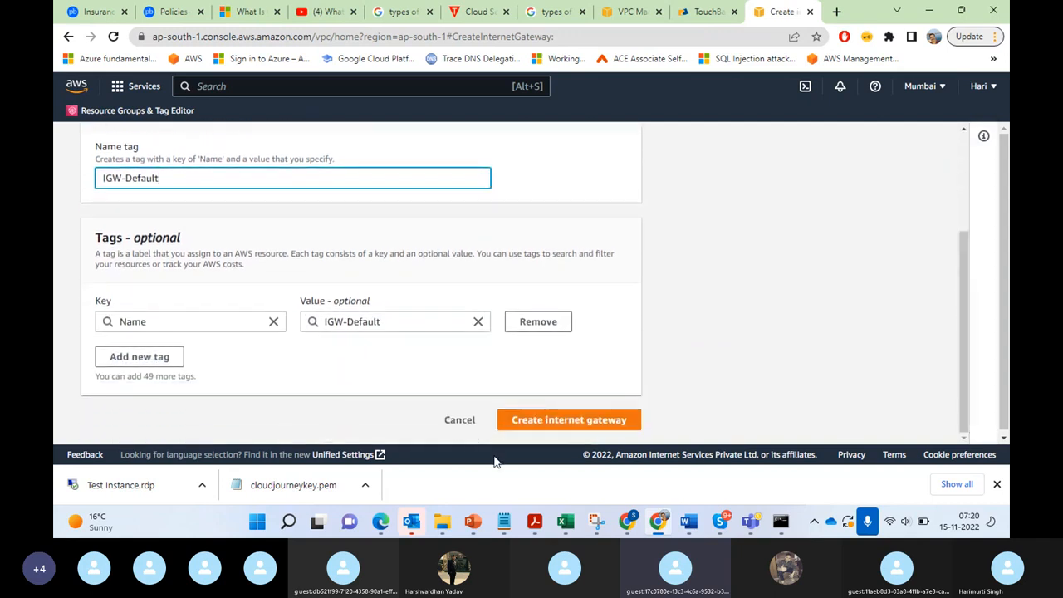
pyautogui.click(522, 422)
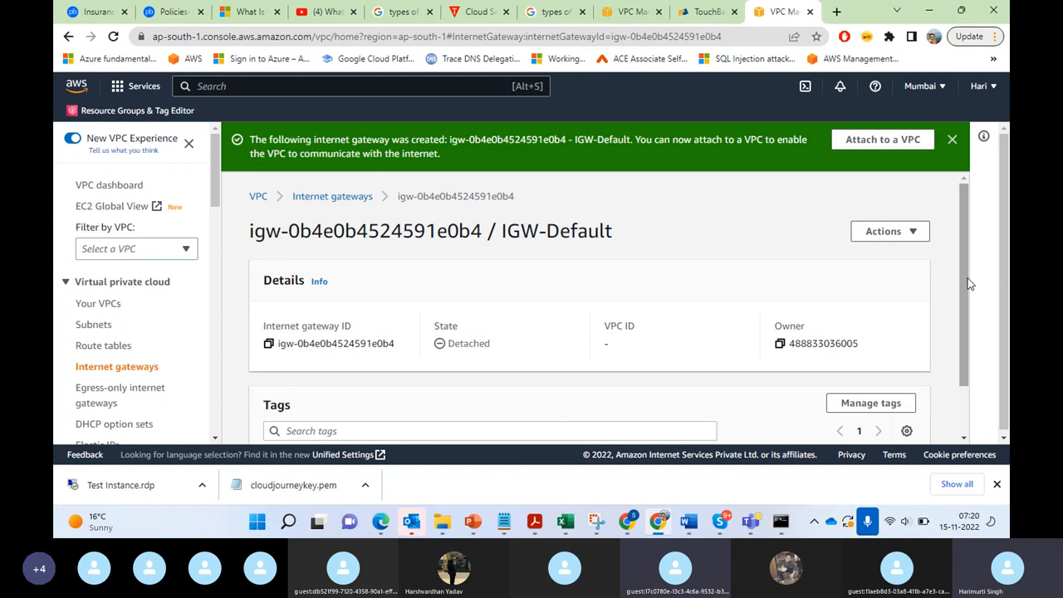
# Step: Attach the IGW-Default internet gateway to the VPC vpc-03a20e02772756f86 and look over its details
pyautogui.moveTo(968, 284); pyautogui.dragTo(972, 251)
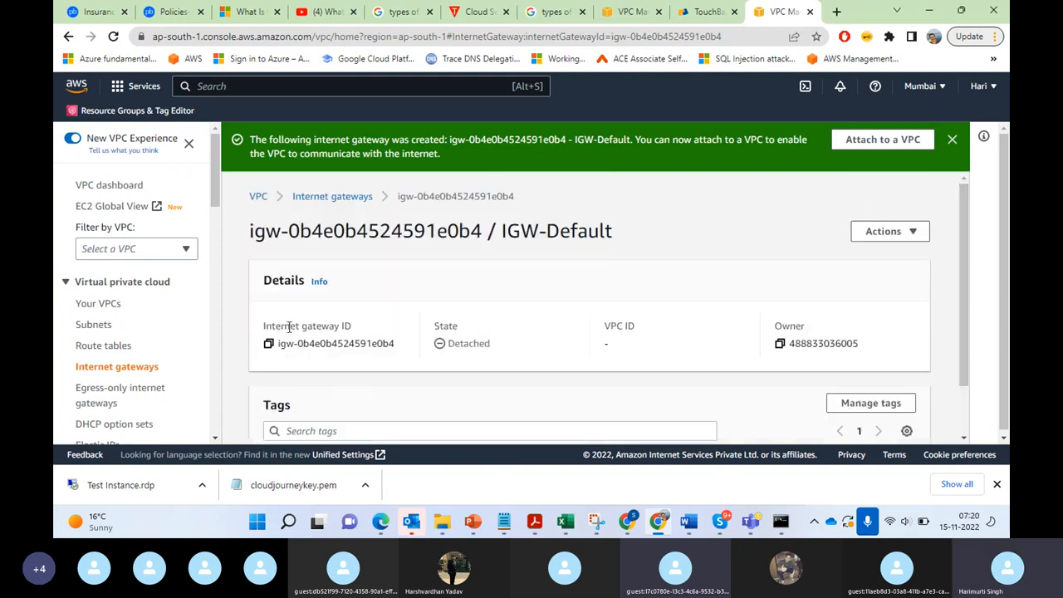
pyautogui.click(887, 232)
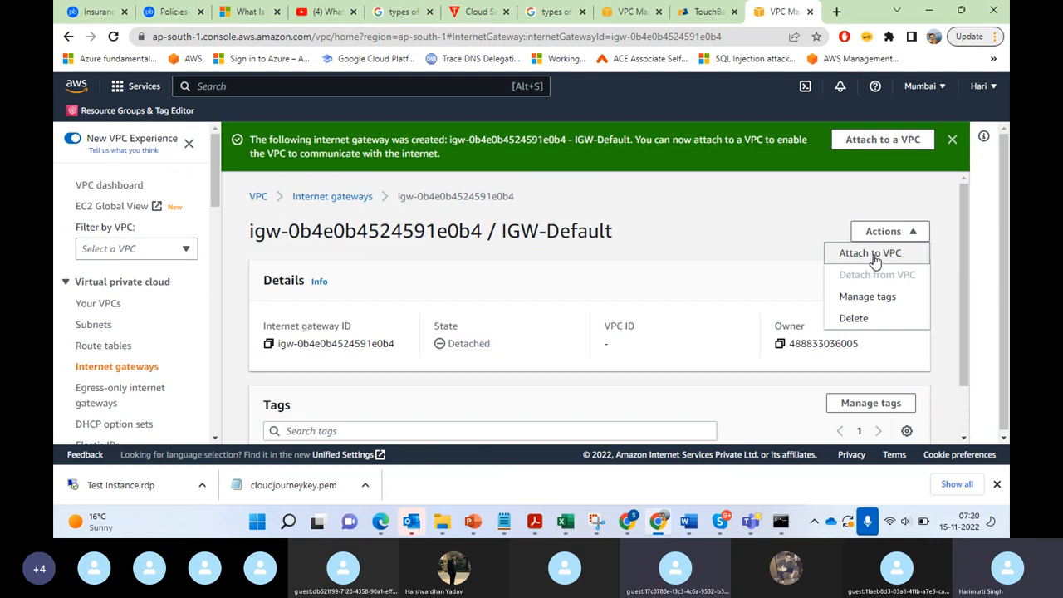
pyautogui.click(874, 258)
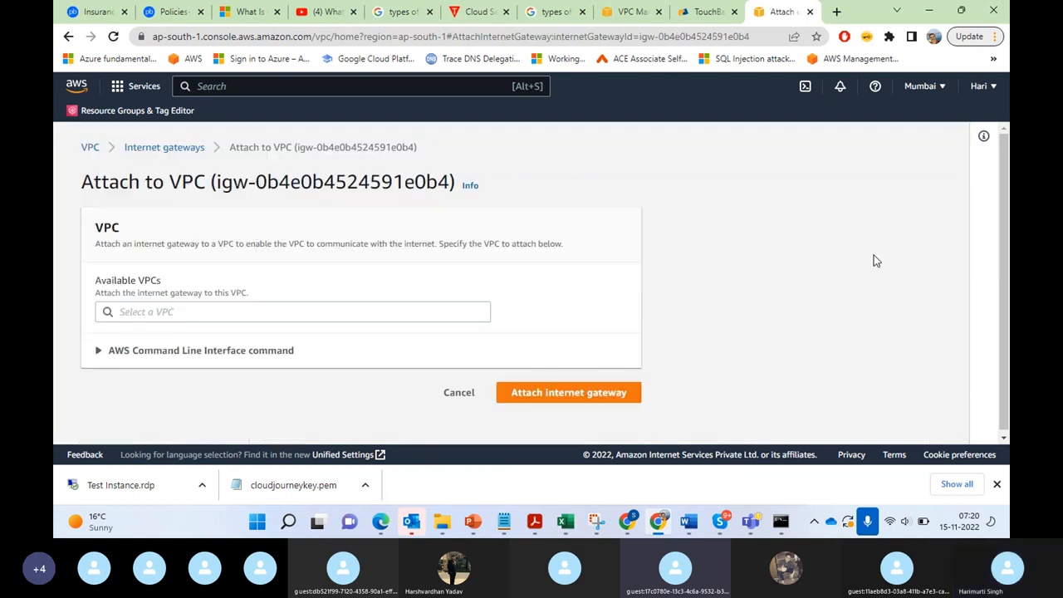
pyautogui.click(309, 312)
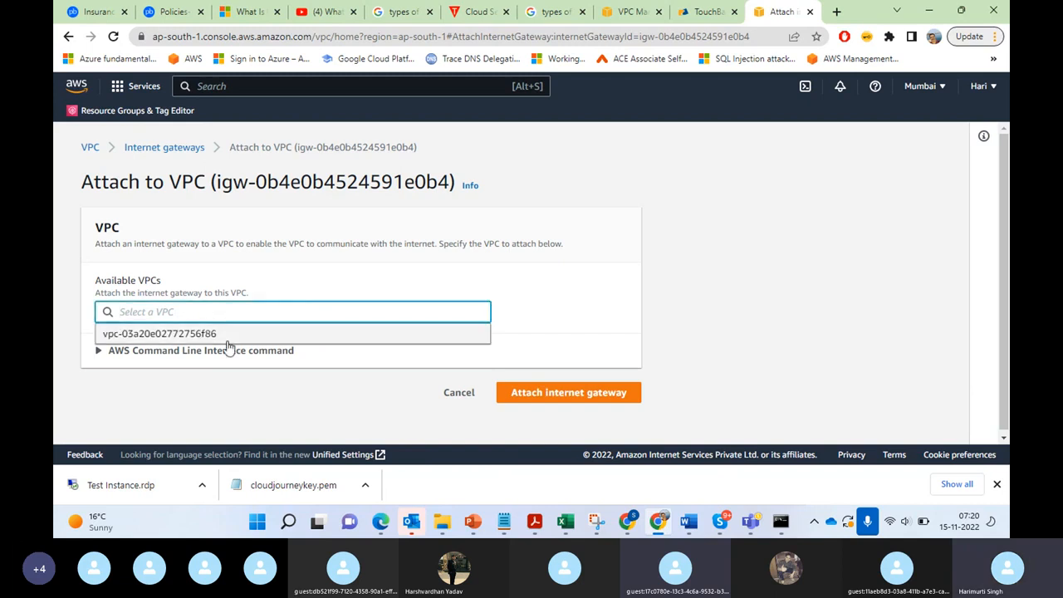
pyautogui.click(200, 334)
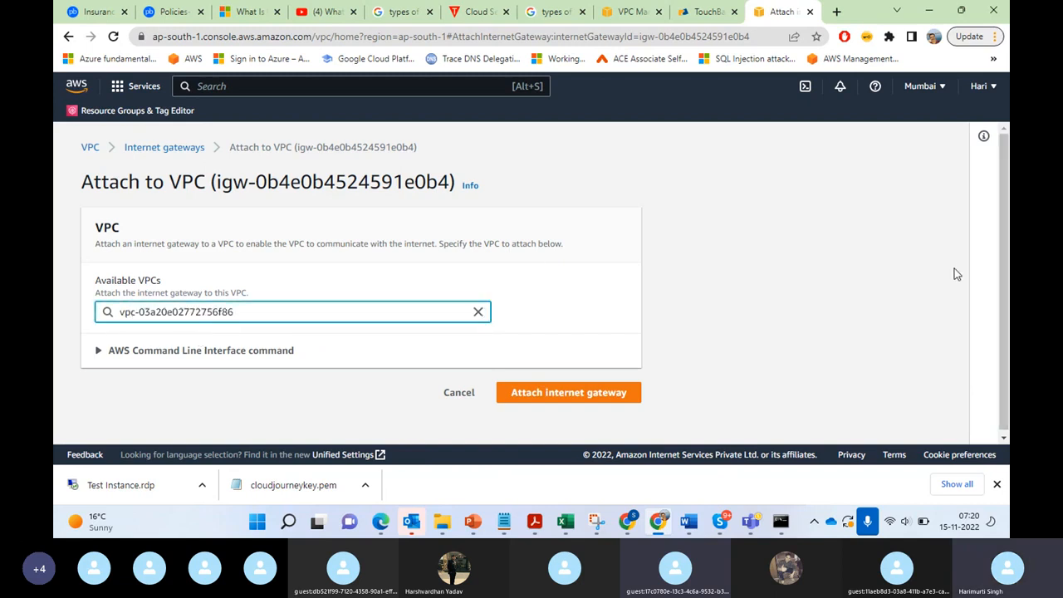
pyautogui.click(568, 397)
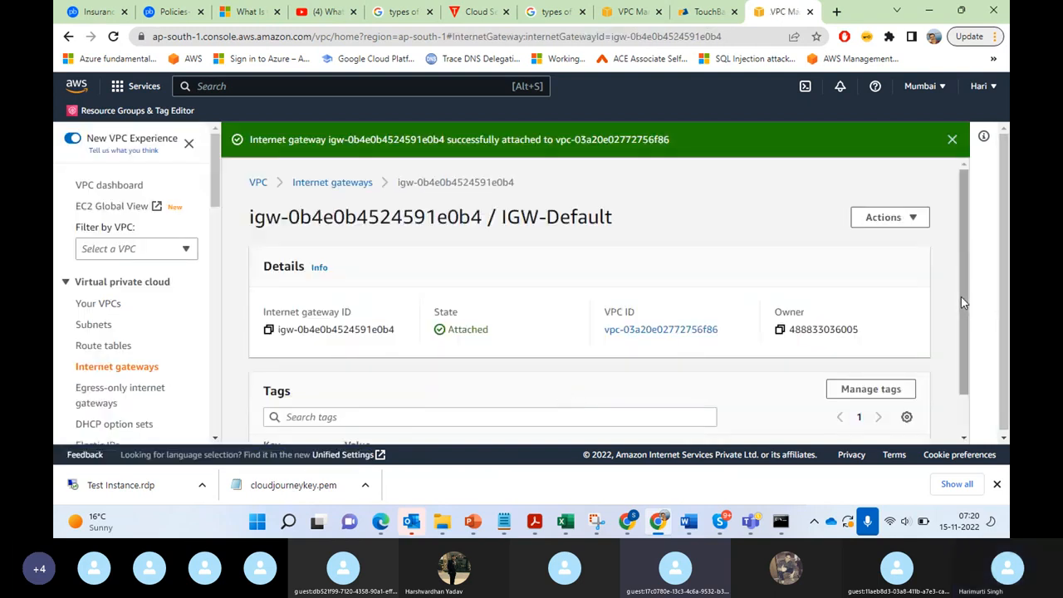
pyautogui.moveTo(962, 296); pyautogui.dragTo(978, 420)
pyautogui.scroll(2, 971, 333)
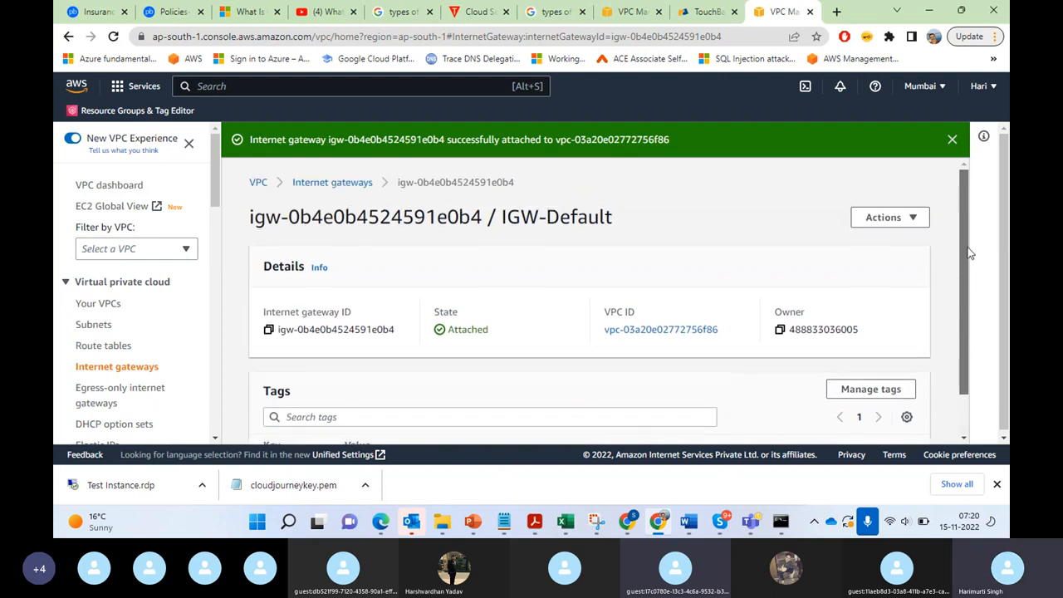
# Step: Open the routes of the VPC's main route table rtb-055e5696aab62f41b for editing
pyautogui.click(99, 346)
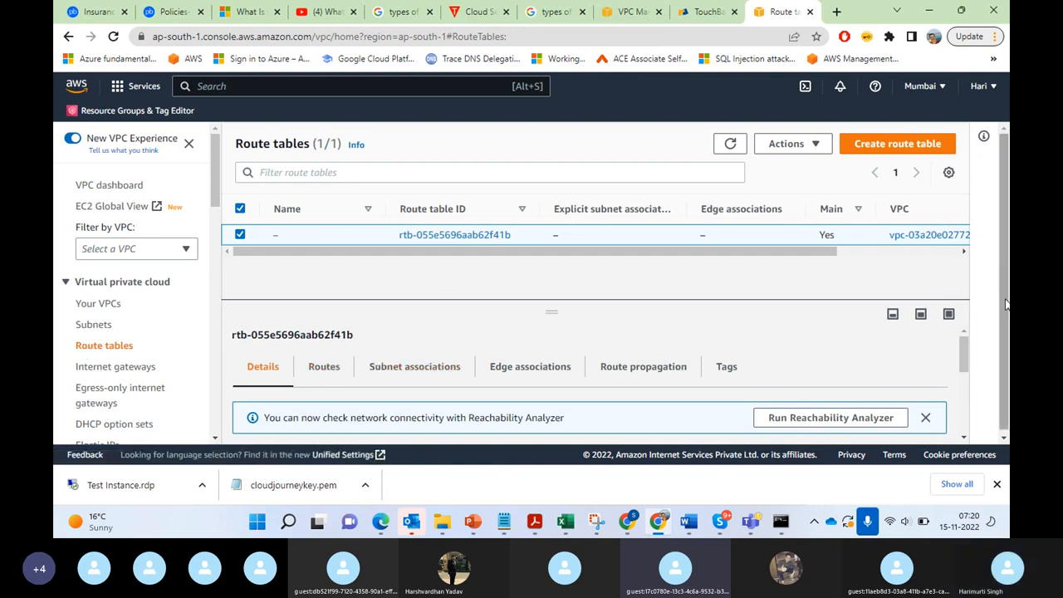
pyautogui.moveTo(1006, 292); pyautogui.dragTo(1005, 319)
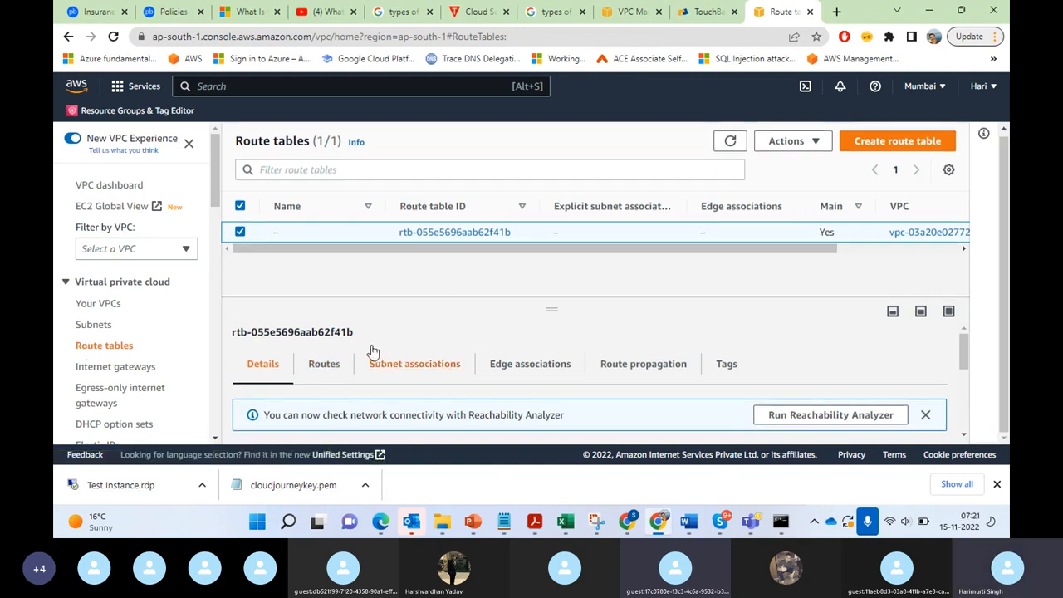
pyautogui.click(323, 366)
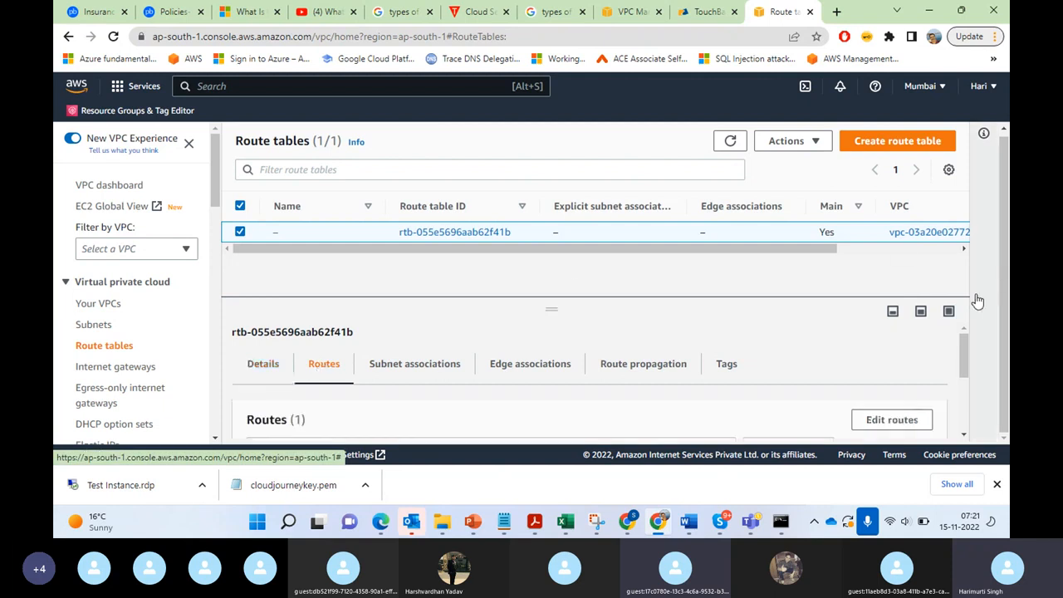
pyautogui.moveTo(968, 359); pyautogui.dragTo(971, 336)
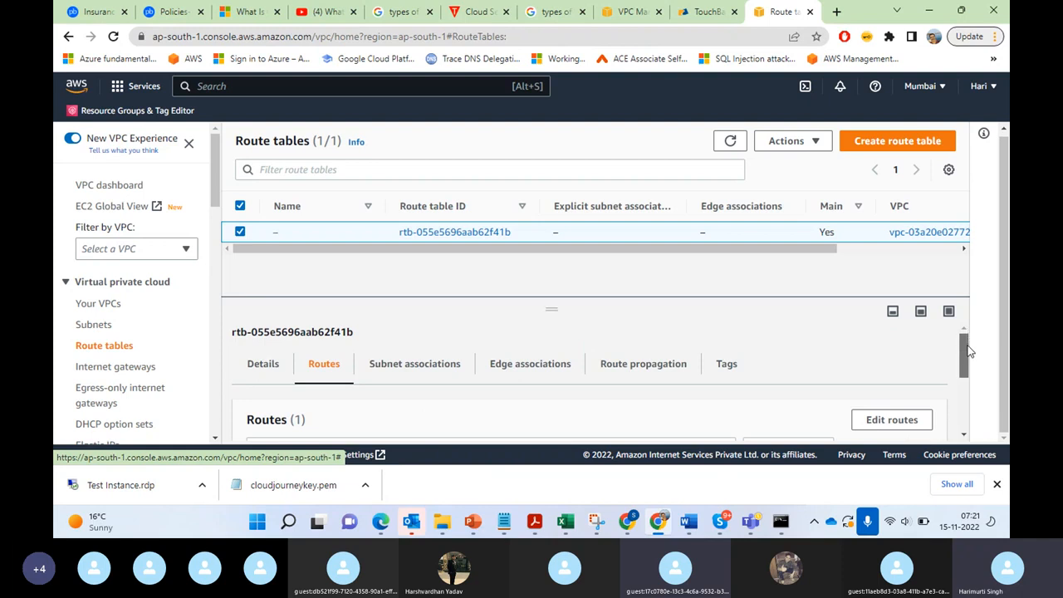
pyautogui.click(889, 420)
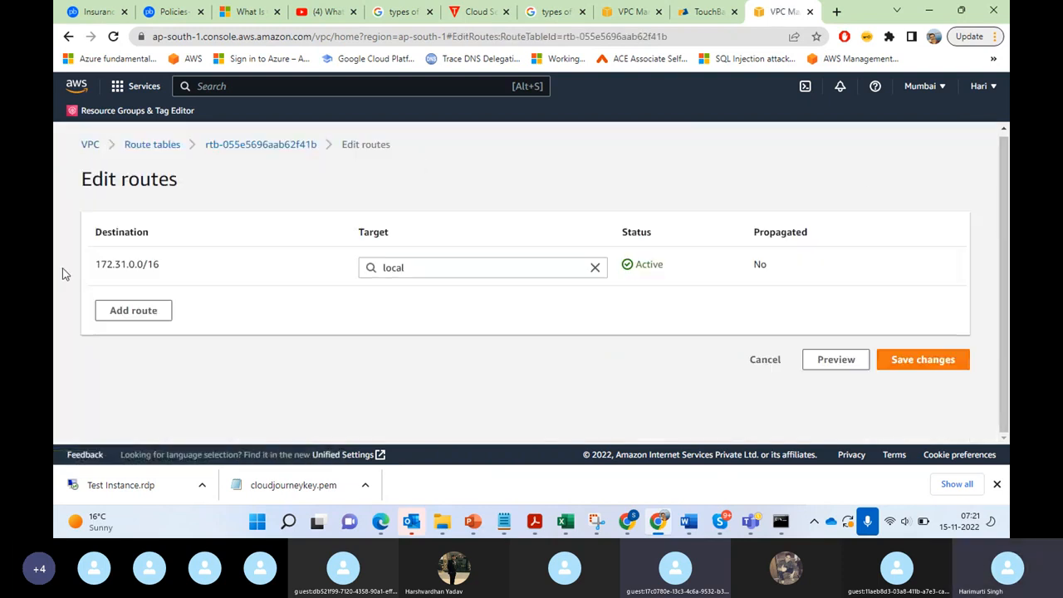
# Step: Add a 0.0.0.0/0 route targeting the IGW-Default internet gateway and save the route changes
pyautogui.click(142, 310)
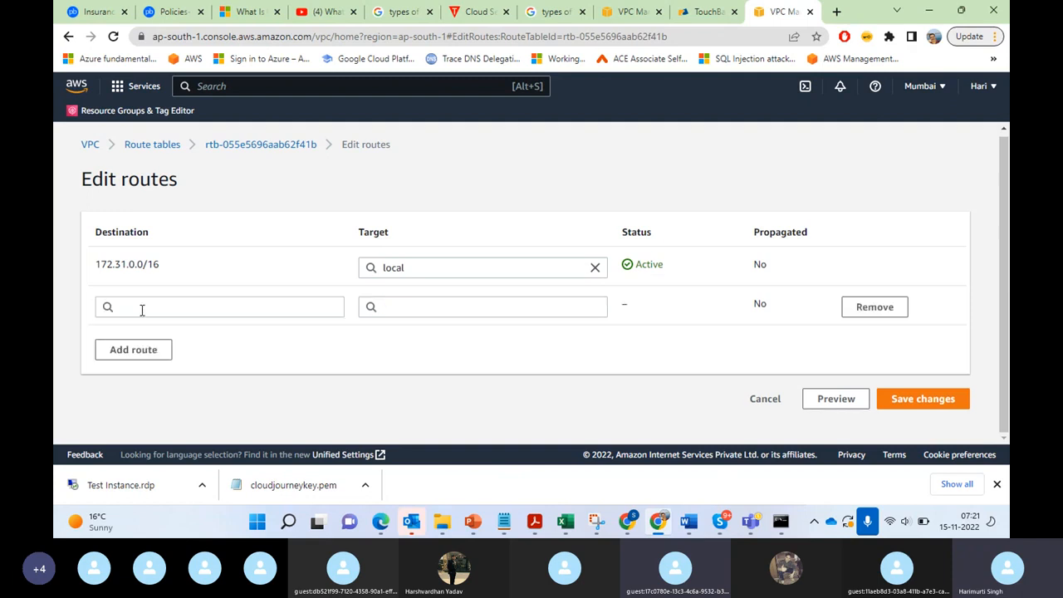
pyautogui.click(172, 306)
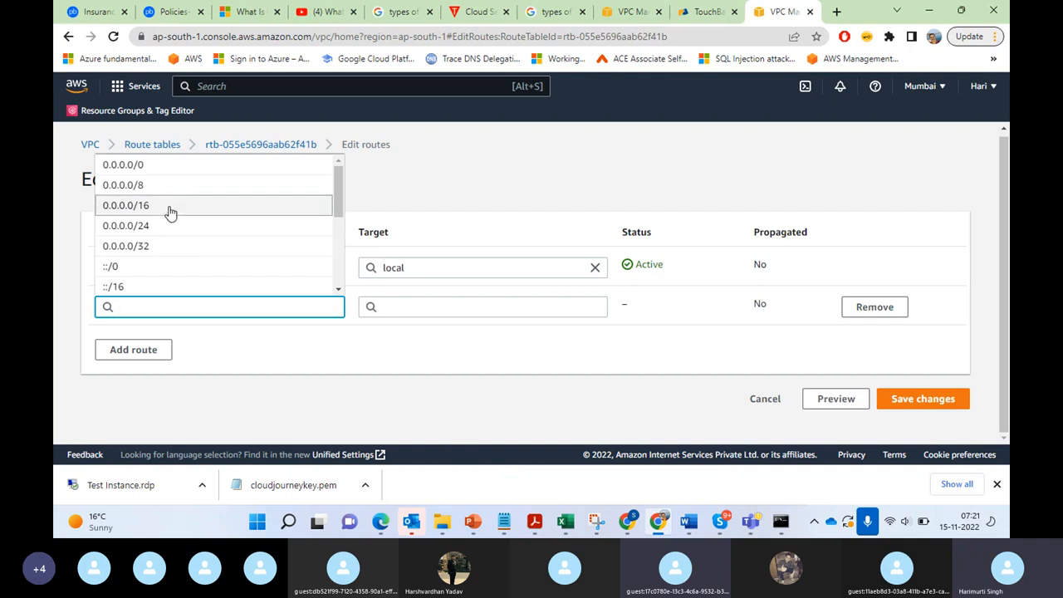
pyautogui.click(170, 166)
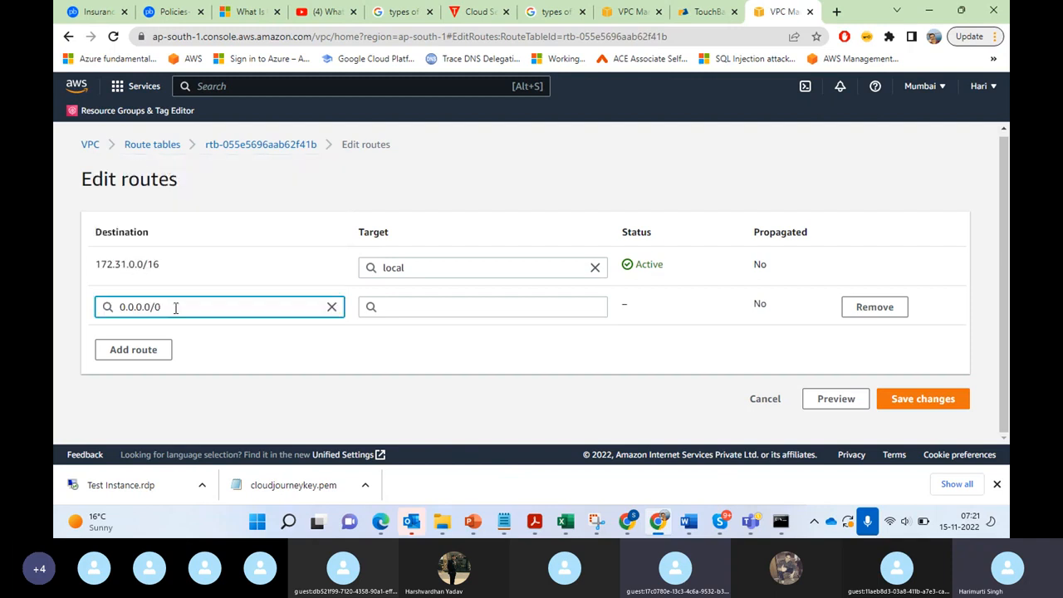
pyautogui.click(427, 307)
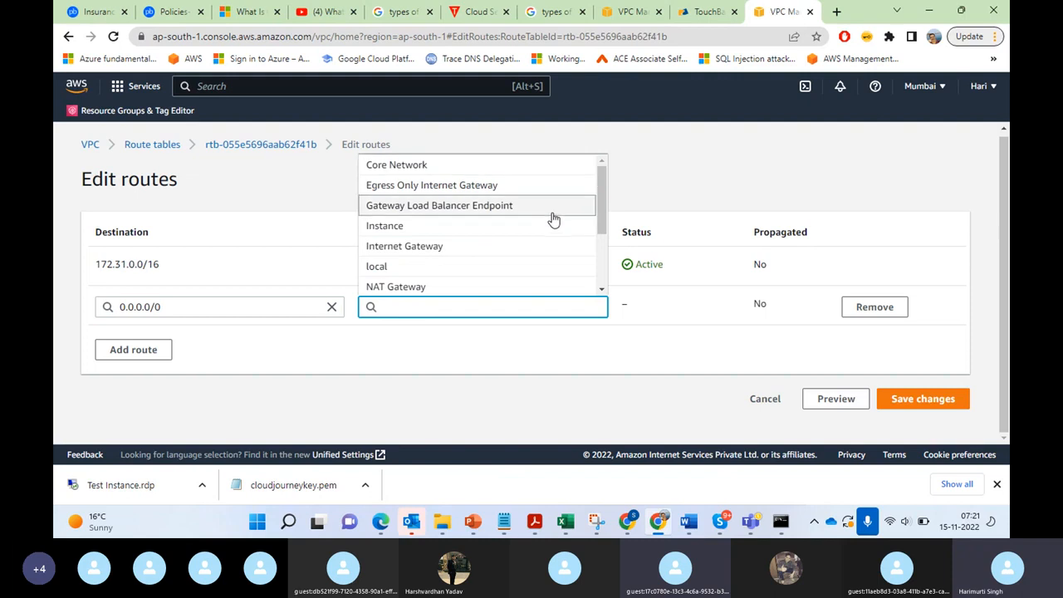
pyautogui.click(500, 245)
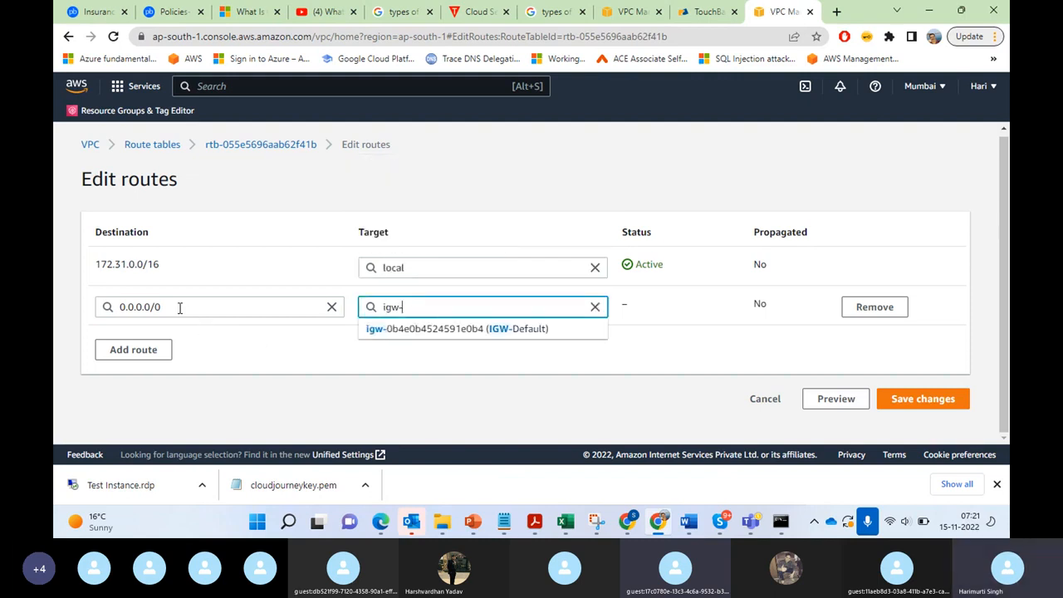
pyautogui.click(490, 330)
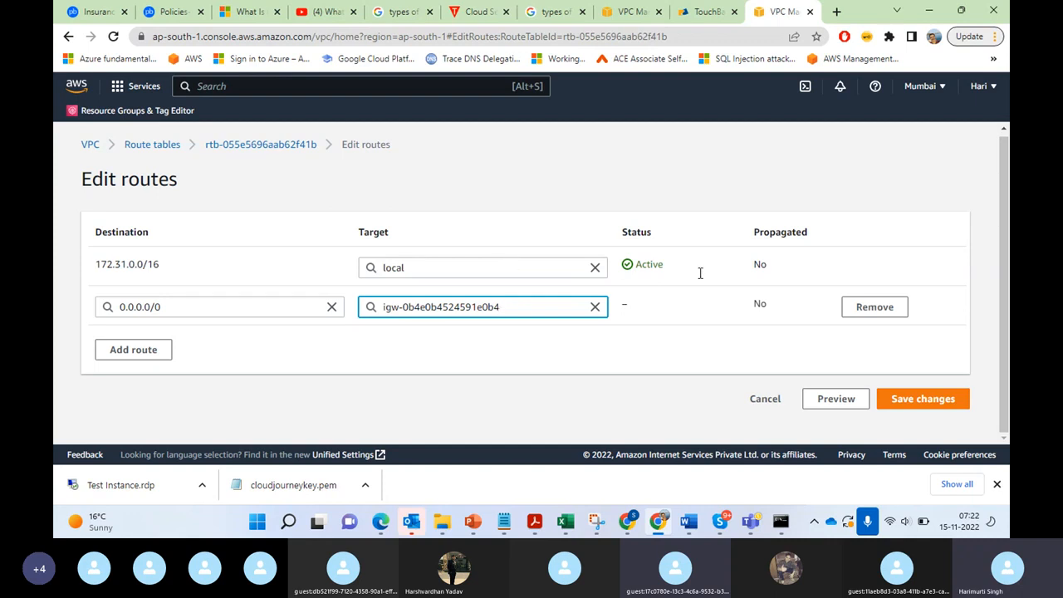
pyautogui.click(928, 400)
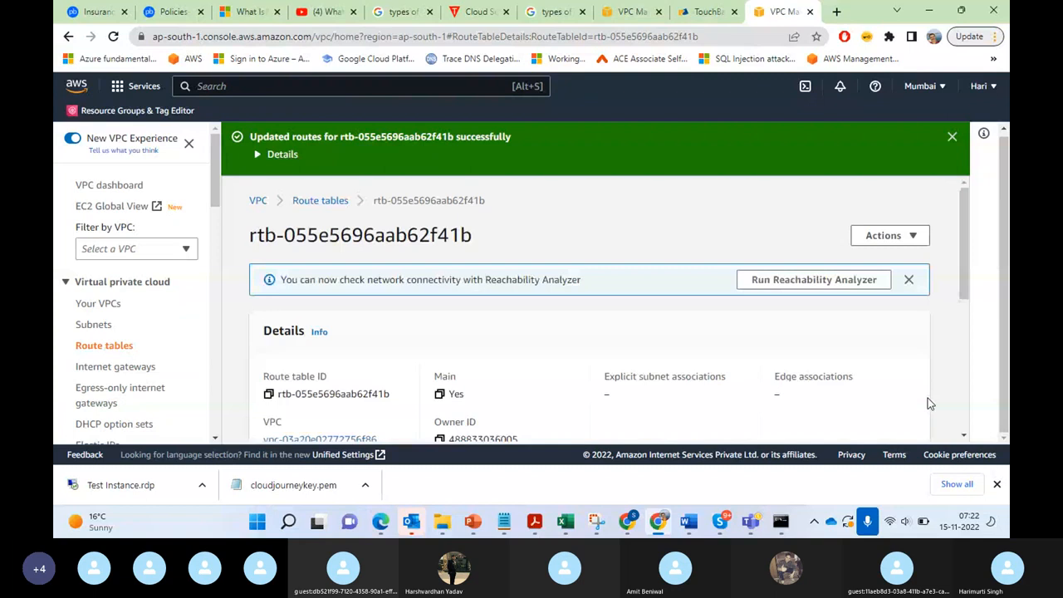
pyautogui.moveTo(964, 274); pyautogui.dragTo(969, 403)
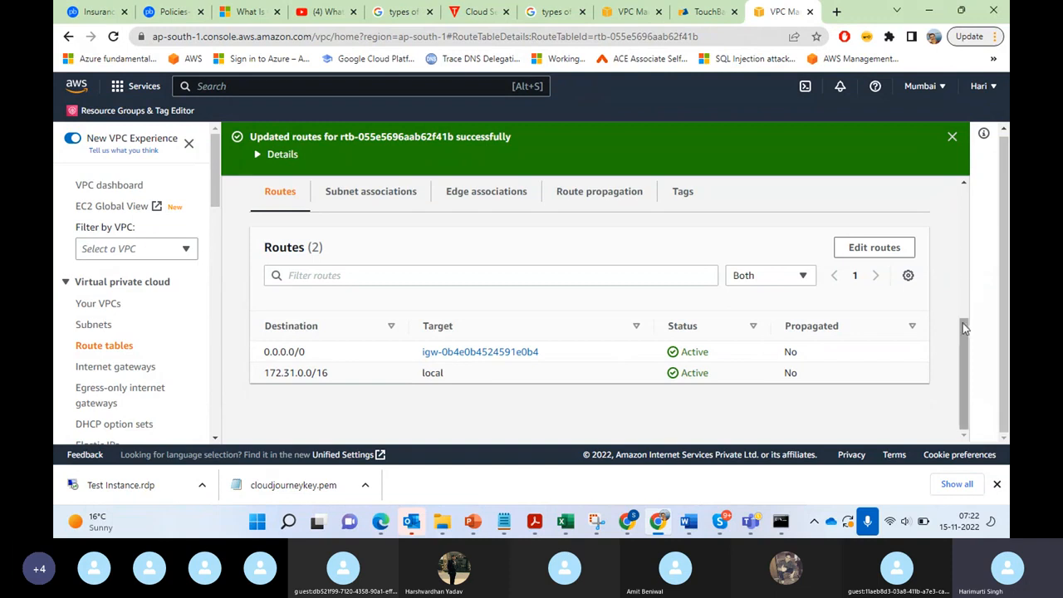
pyautogui.moveTo(962, 320); pyautogui.dragTo(960, 192)
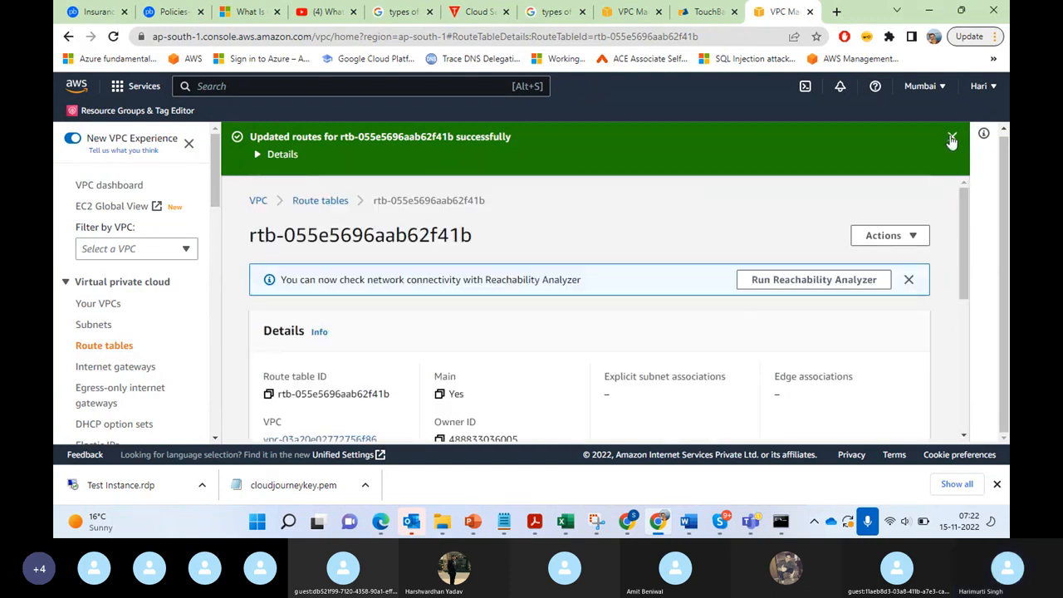
pyautogui.click(952, 138)
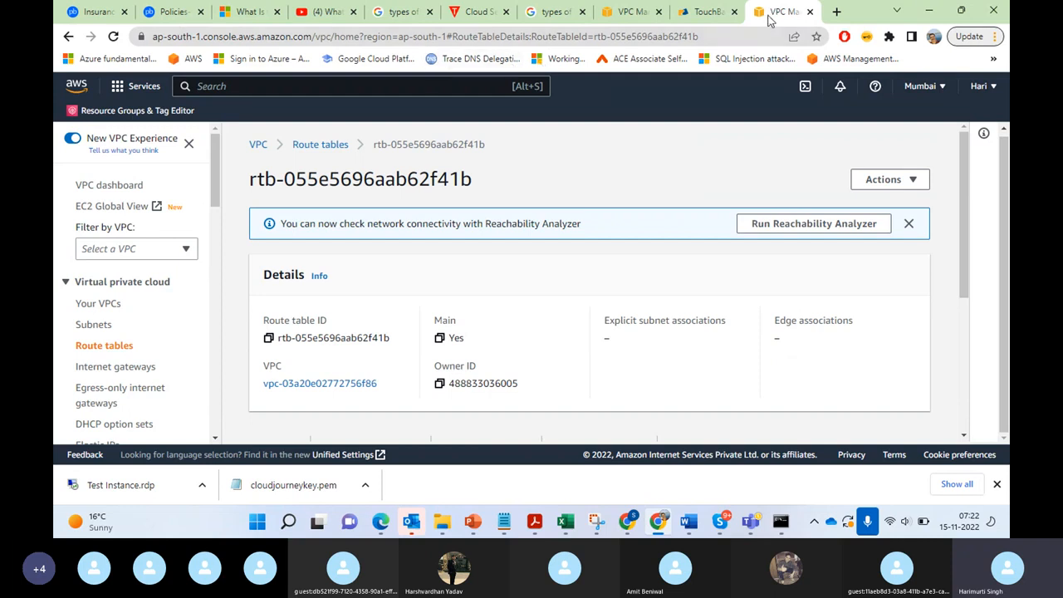
# Step: Switch to Command Prompt and repeat the ping to 13.126.73.126
pyautogui.click(781, 521)
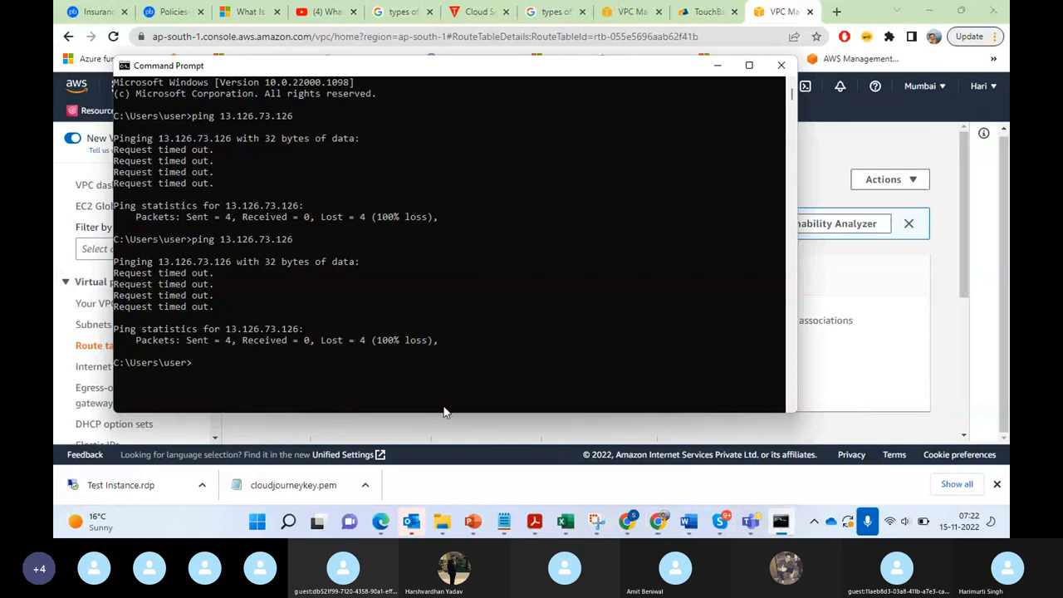
pyautogui.press('Up')
pyautogui.press('Return')
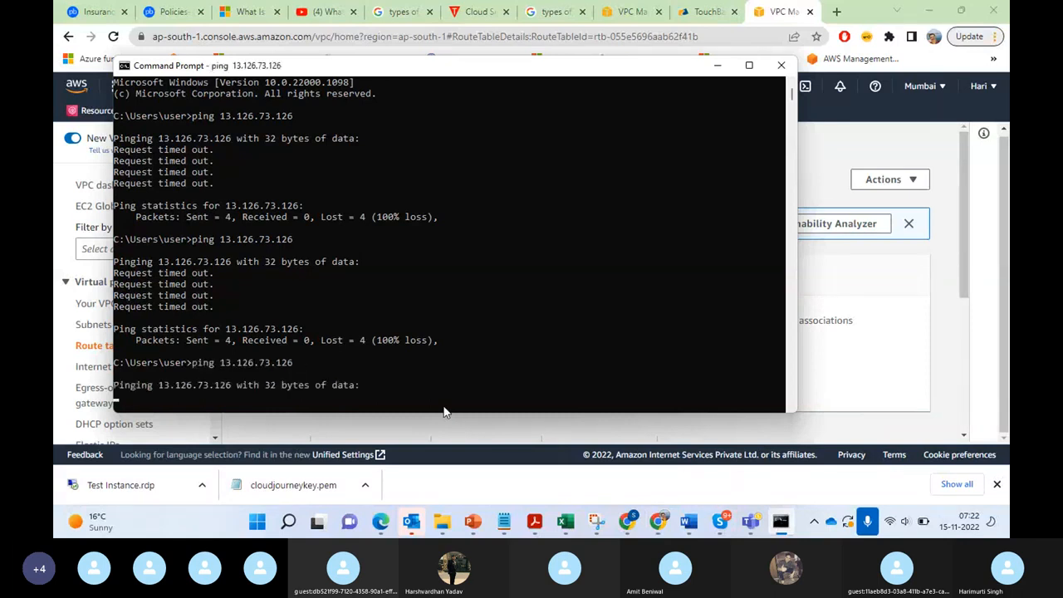
pyautogui.click(717, 66)
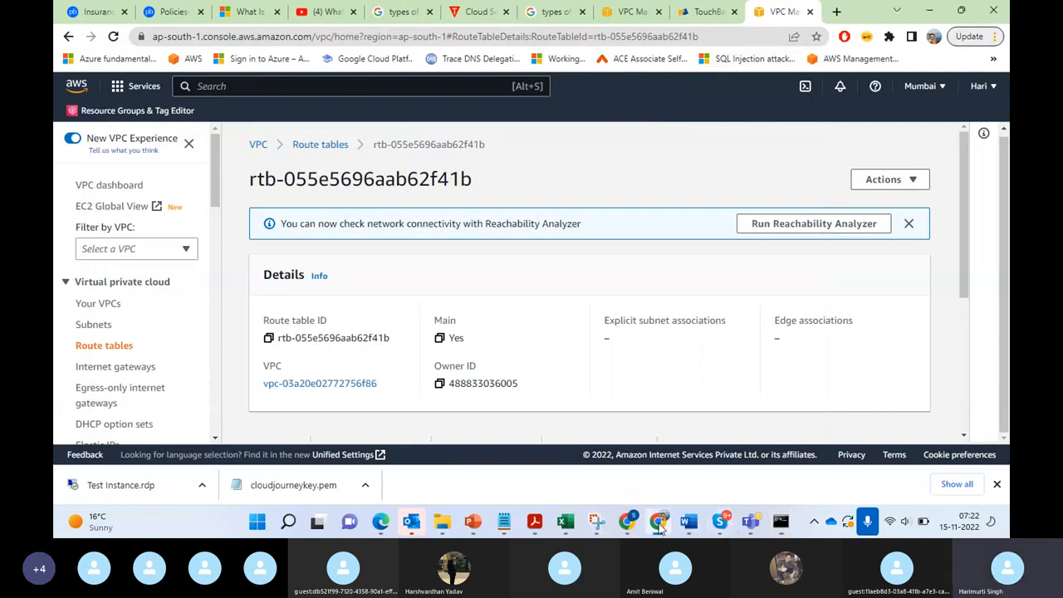
# Step: Find the running Test Instance in the EC2 service and show its RDP client connection details
pyautogui.click(300, 87)
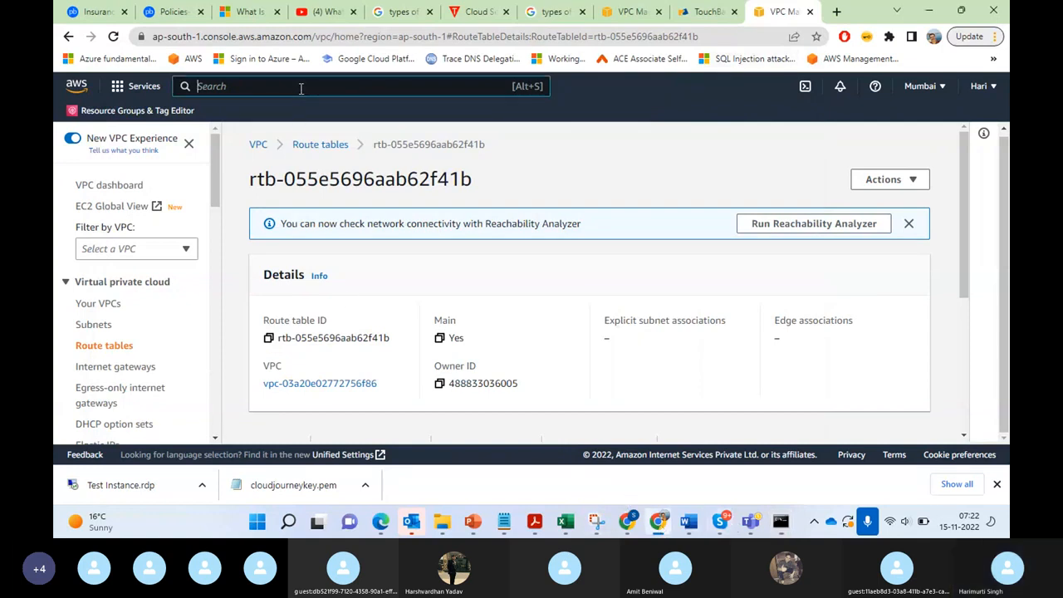
pyautogui.write('ec2')
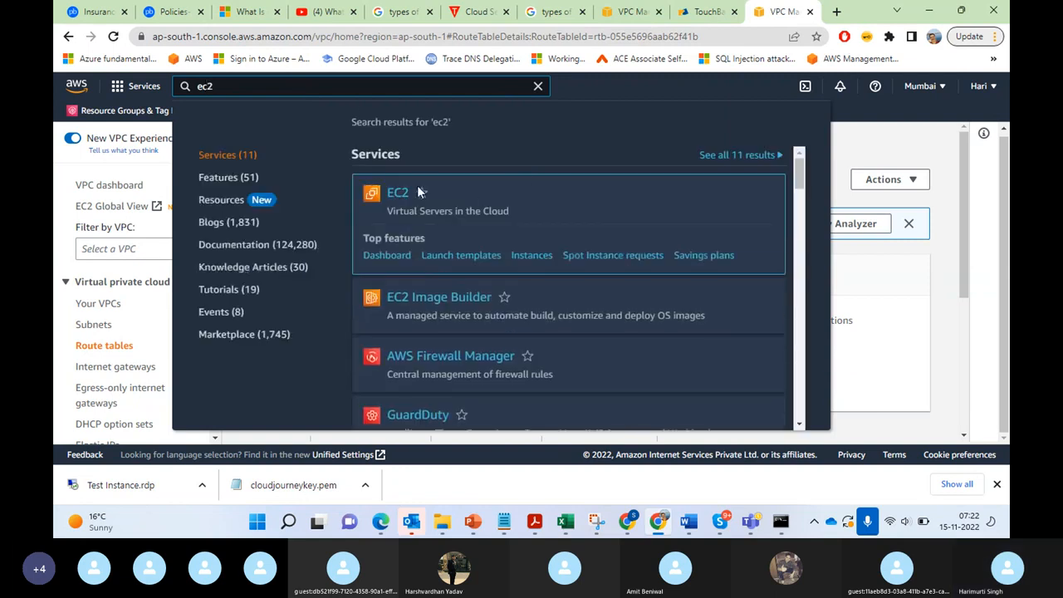
pyautogui.click(401, 199)
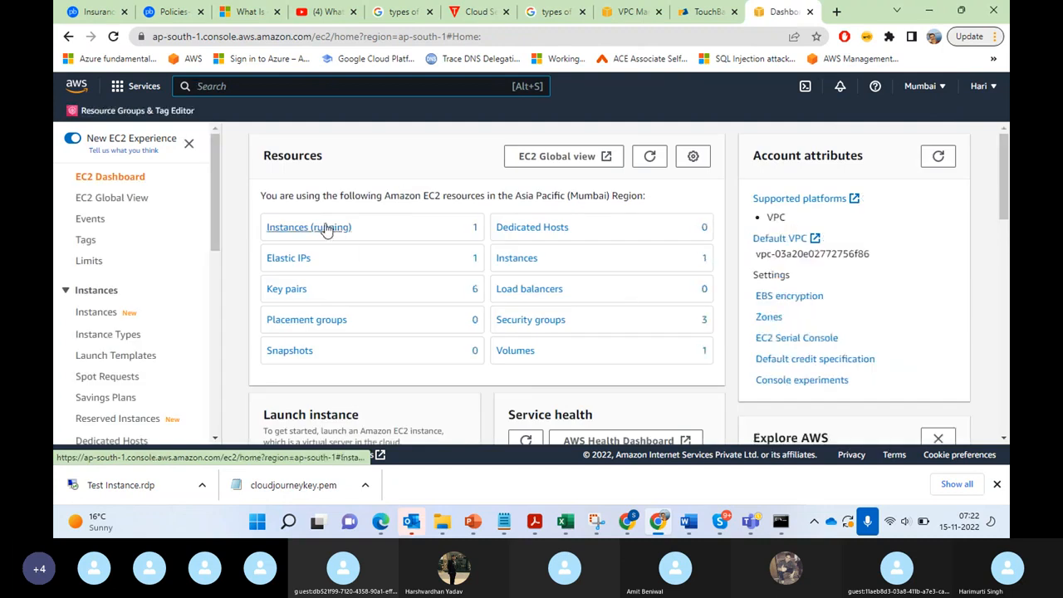
pyautogui.click(326, 229)
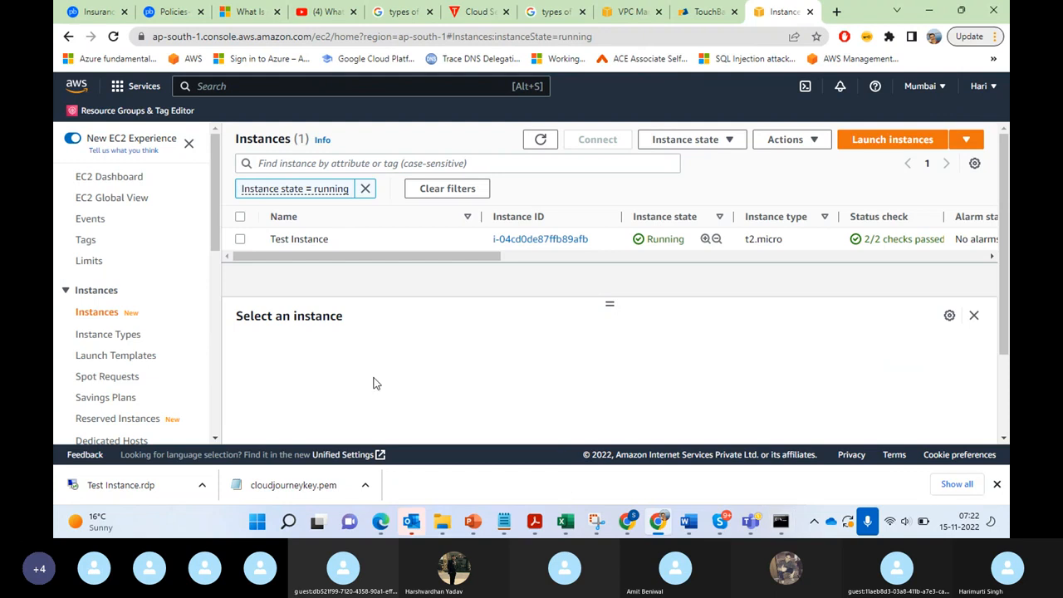
pyautogui.click(239, 240)
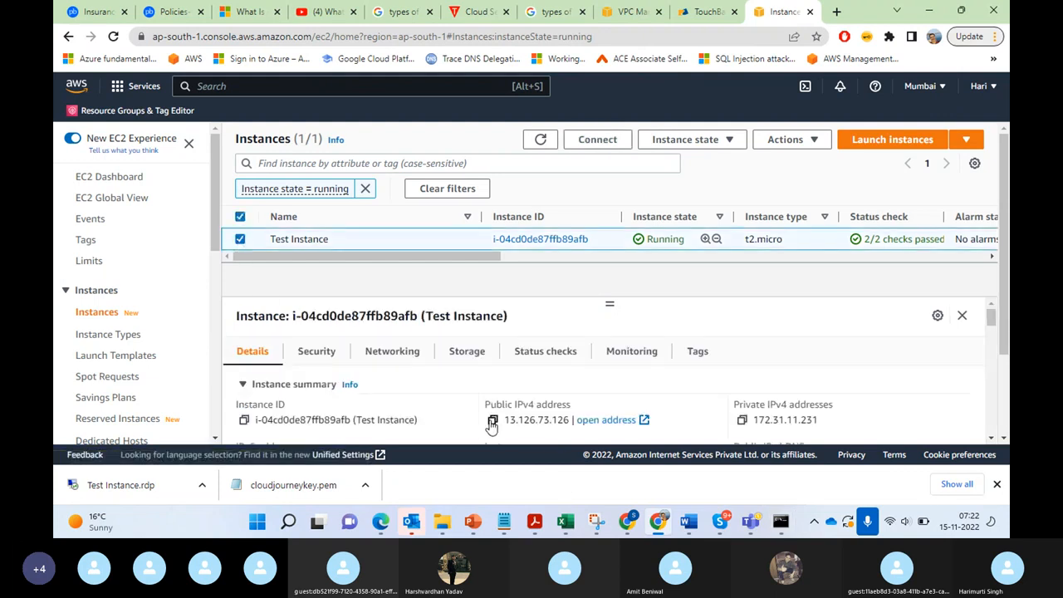
pyautogui.click(599, 143)
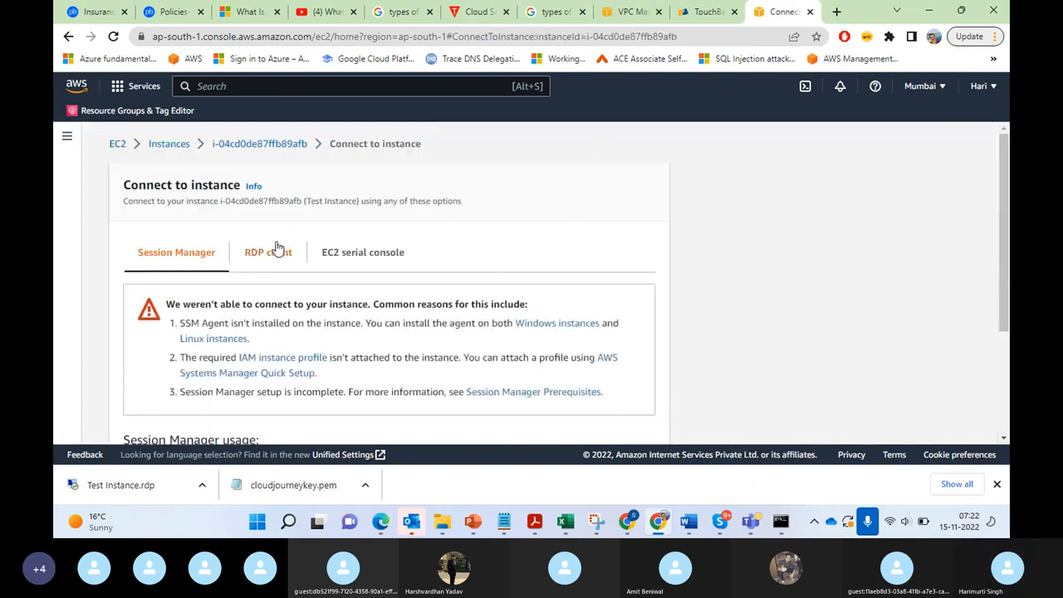
pyautogui.click(275, 250)
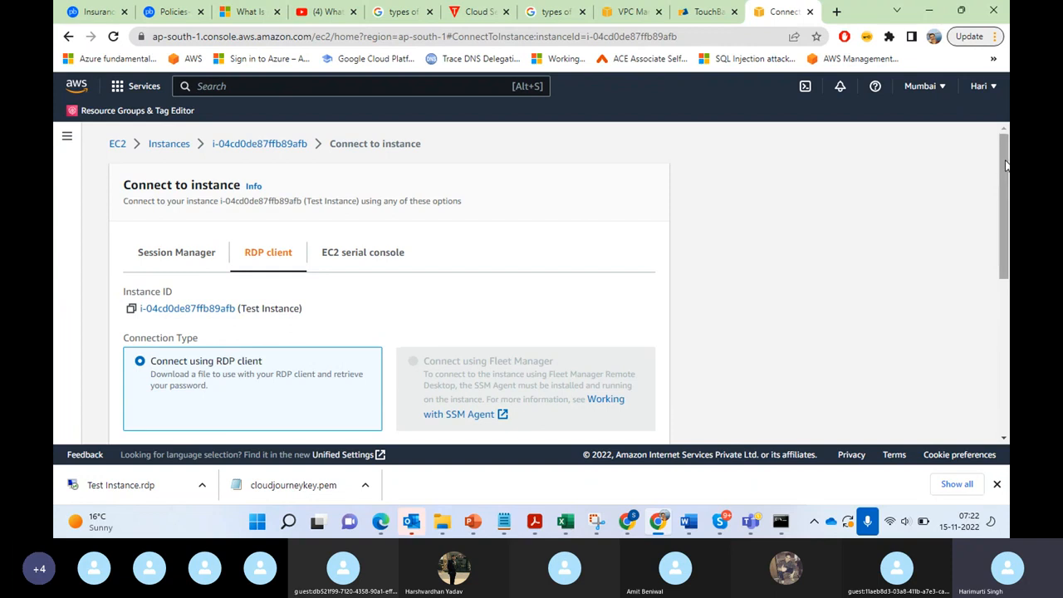
pyautogui.moveTo(1005, 166); pyautogui.dragTo(1007, 316)
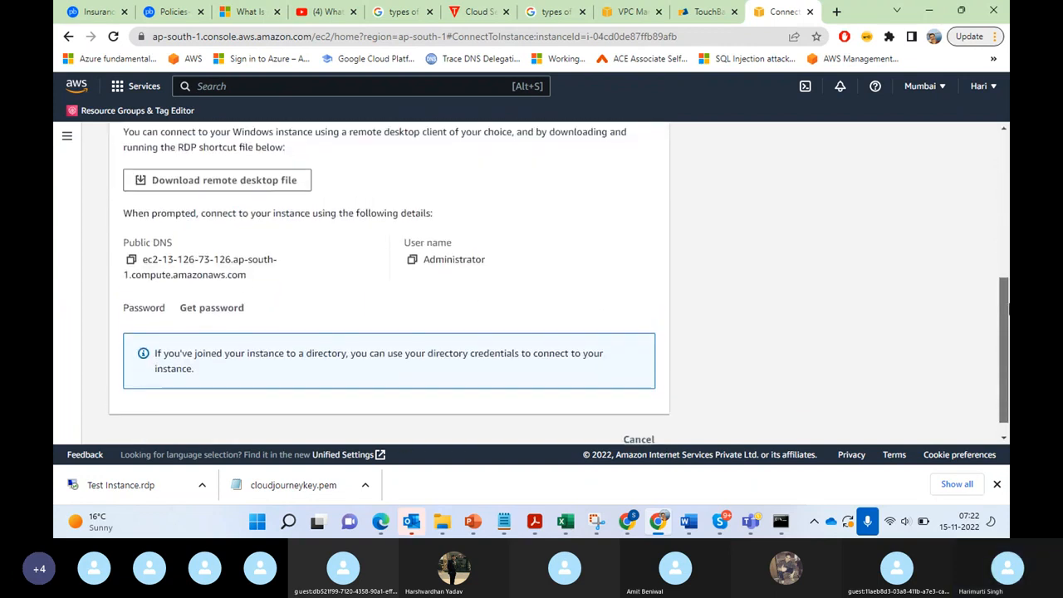
# Step: Decrypt the instance's Windows administrator password using the private key file cloudjourneykey.pem and copy the password
pyautogui.click(212, 309)
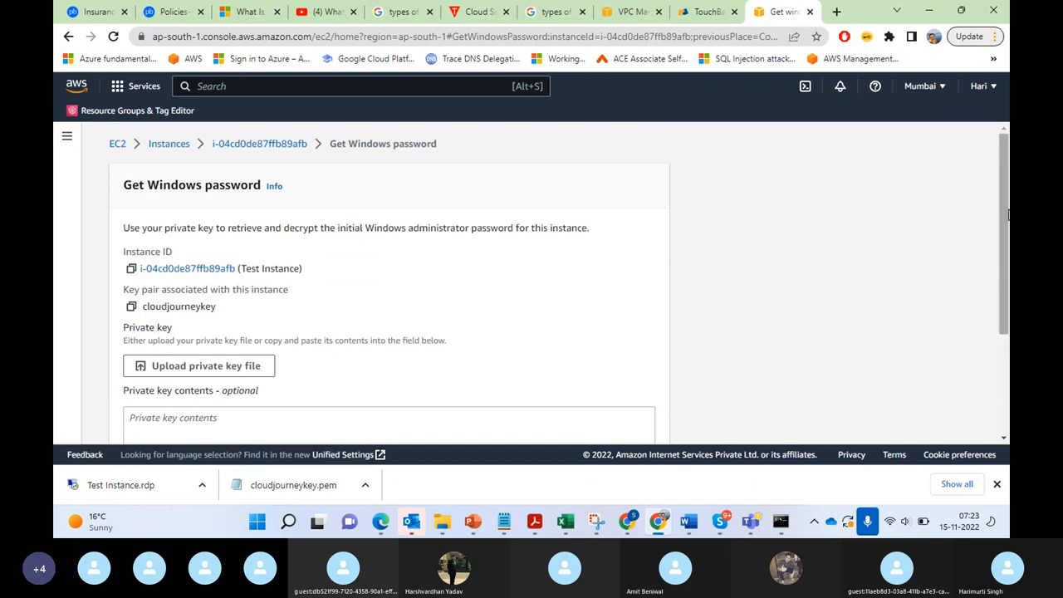
pyautogui.moveTo(1008, 215); pyautogui.dragTo(1008, 316)
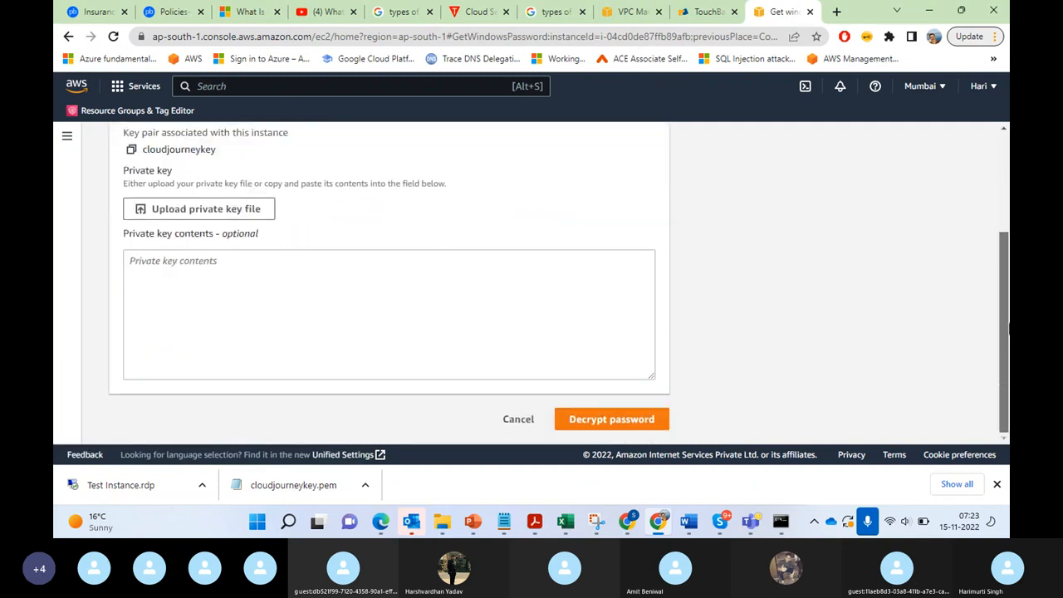
pyautogui.click(164, 215)
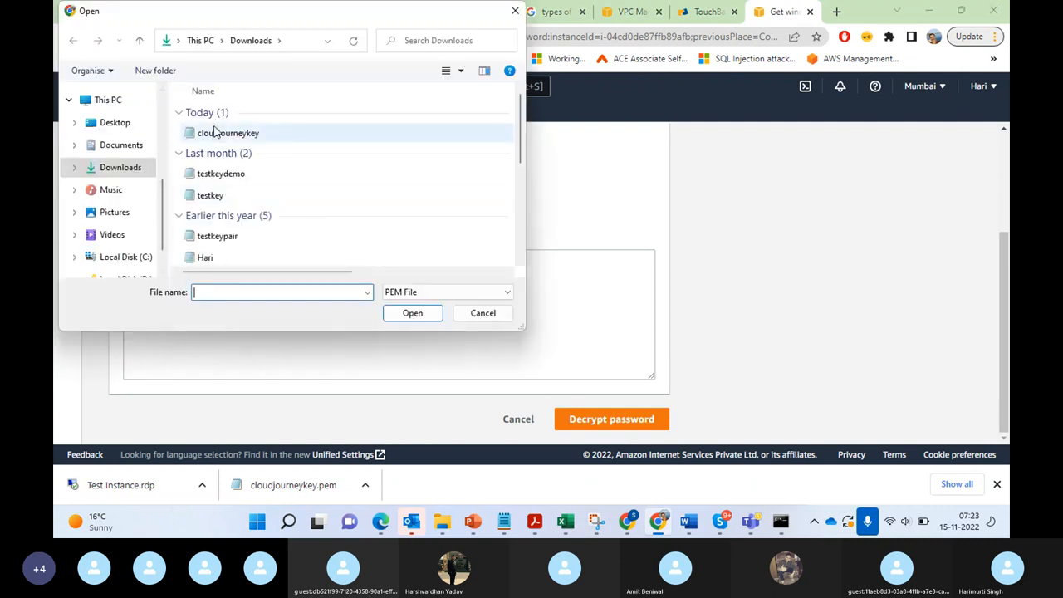
pyautogui.click(215, 132)
pyautogui.click(413, 313)
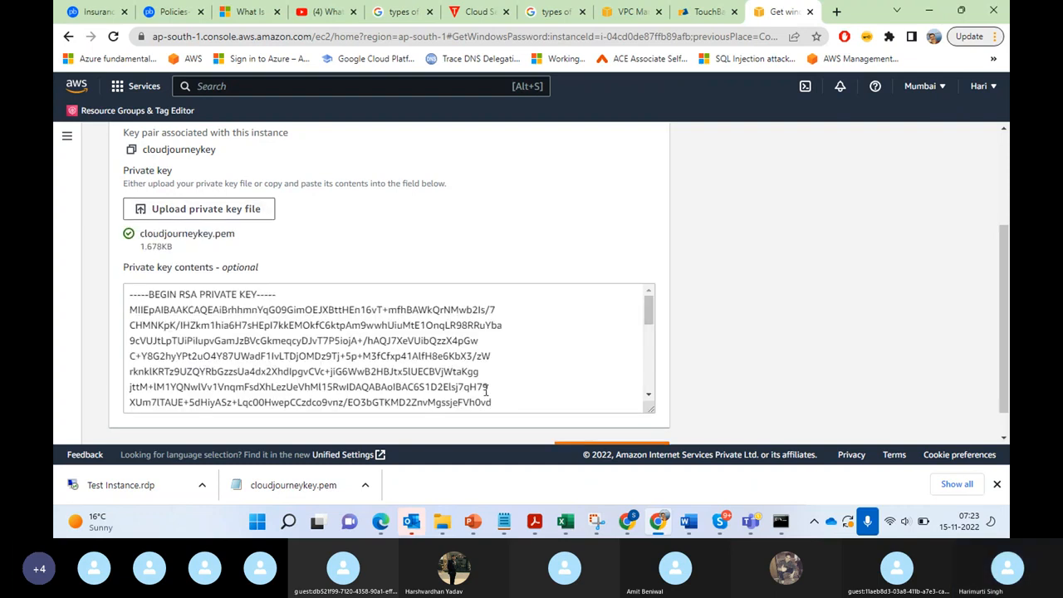
pyautogui.click(644, 312)
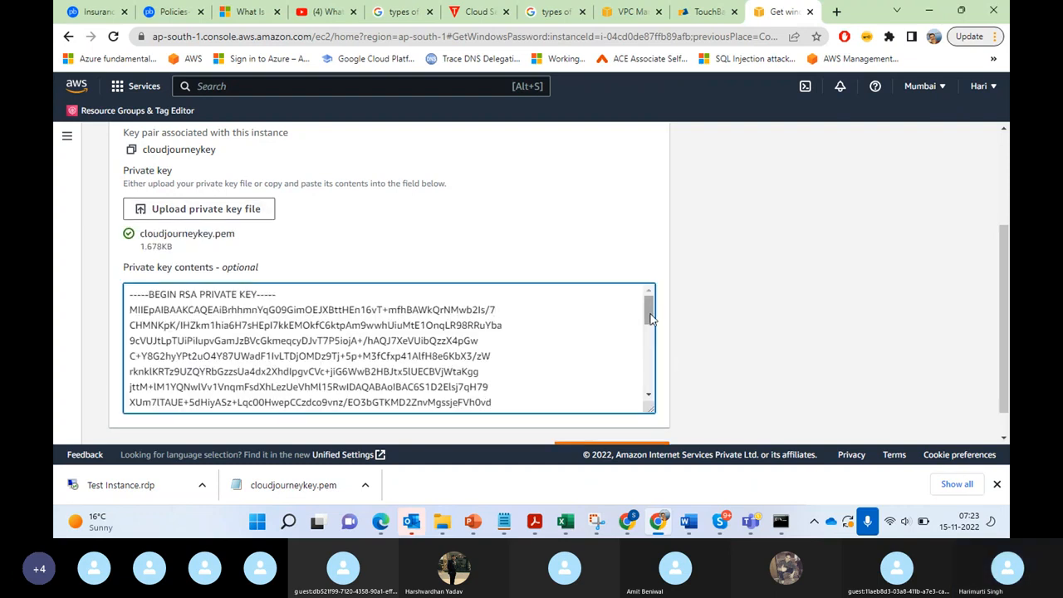
pyautogui.scroll(-1, 996, 403)
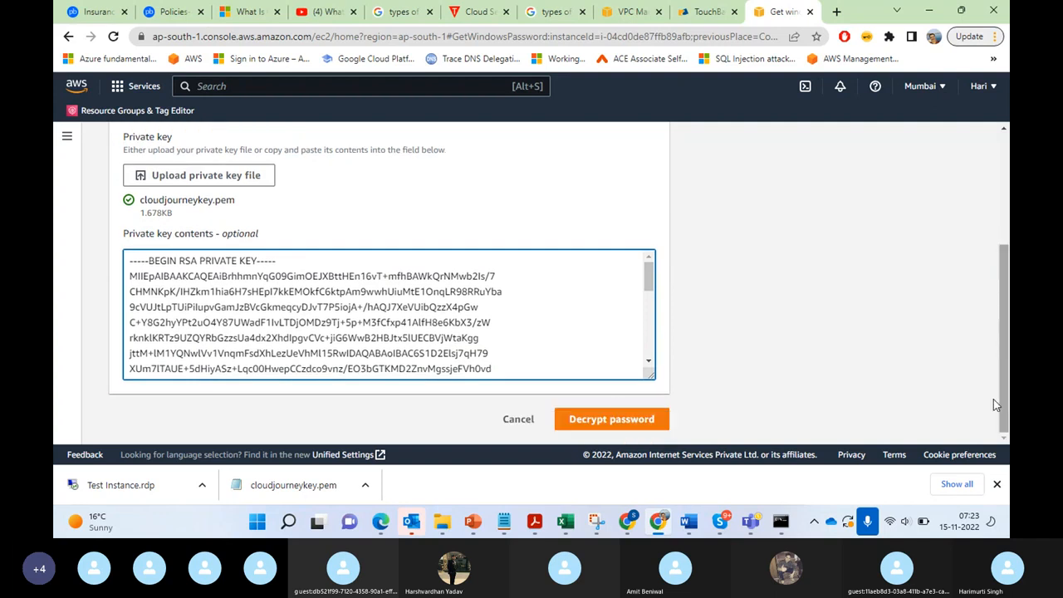
pyautogui.click(619, 420)
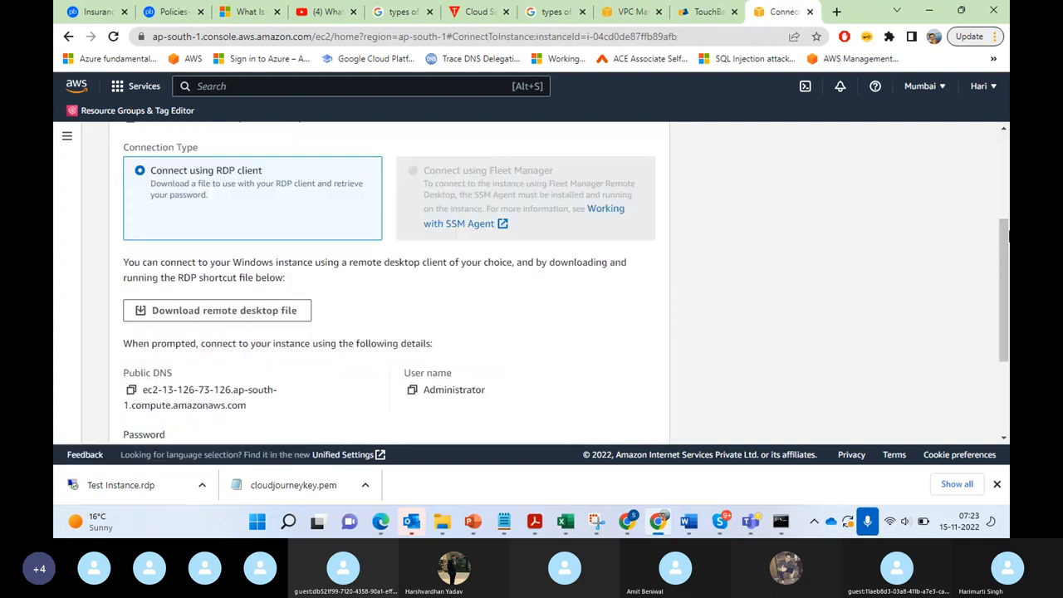
pyautogui.moveTo(1006, 263); pyautogui.dragTo(1005, 334)
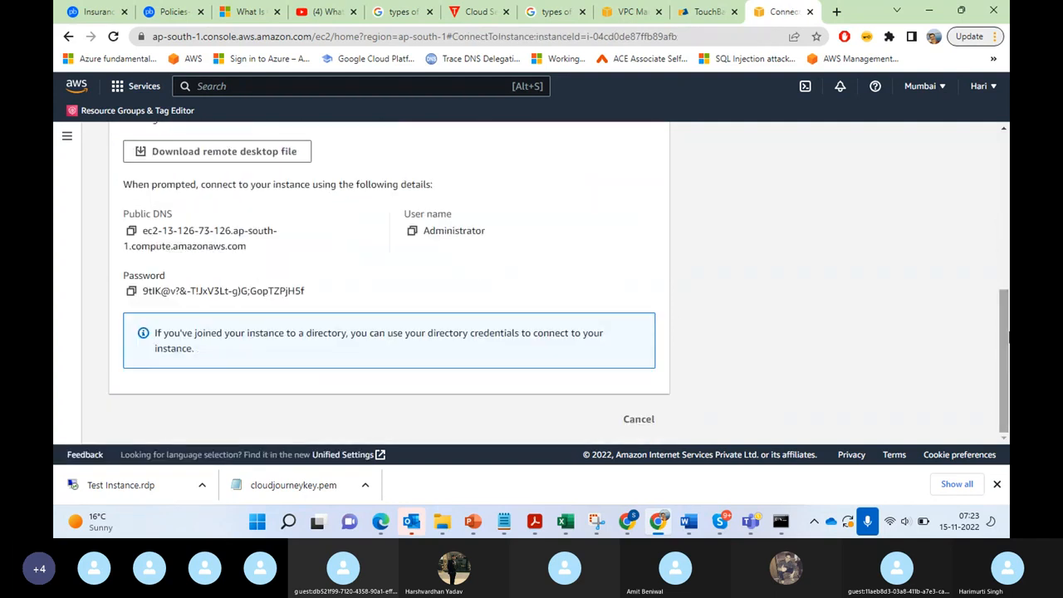
pyautogui.click(131, 292)
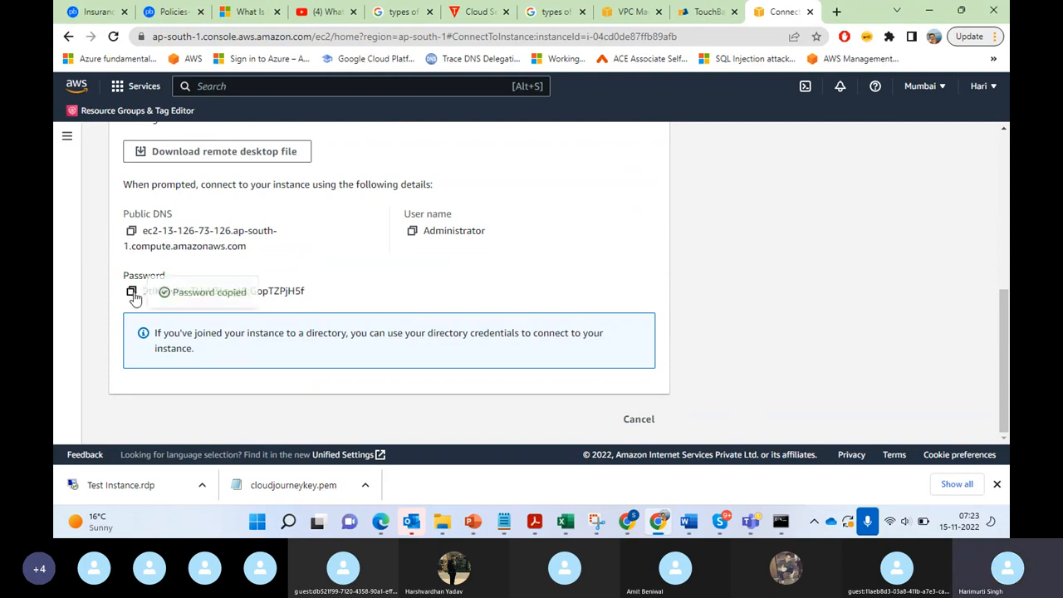
# Step: Download the instance's remote desktop file and launch its connection despite the unknown publisher
pyautogui.click(217, 153)
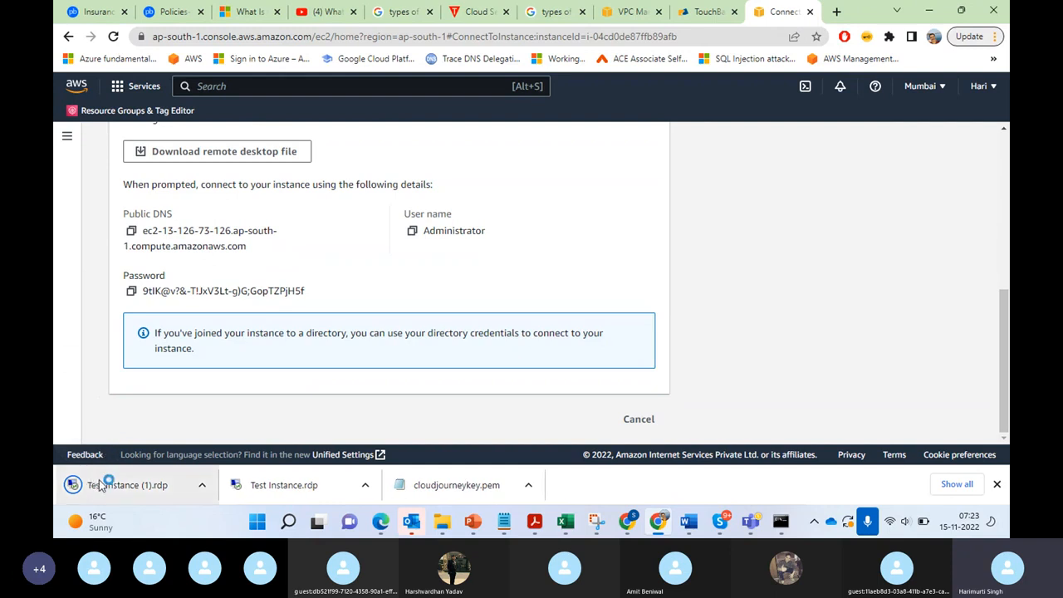
pyautogui.click(100, 485)
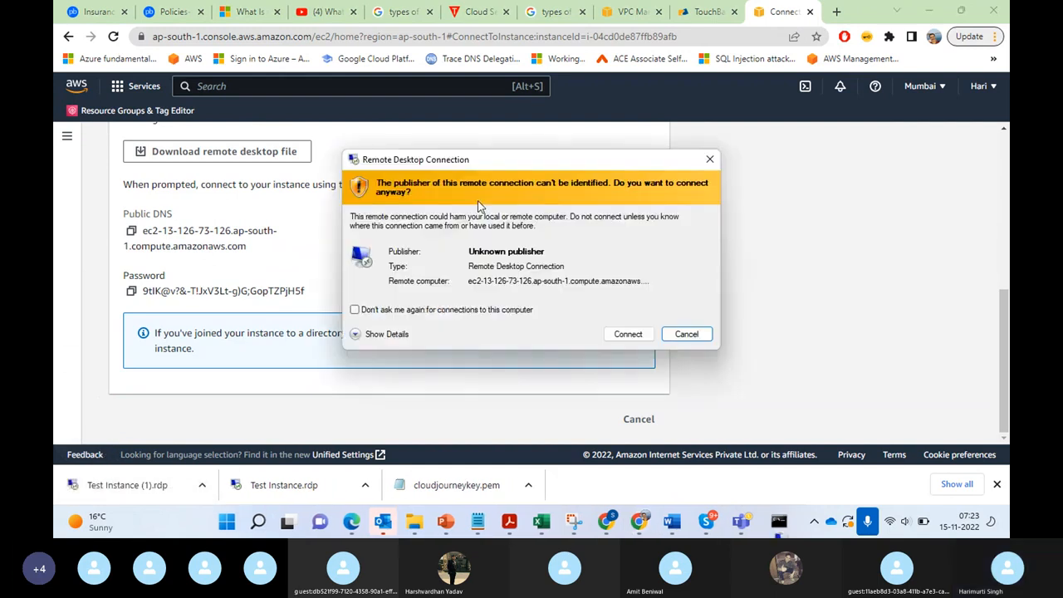
pyautogui.click(625, 334)
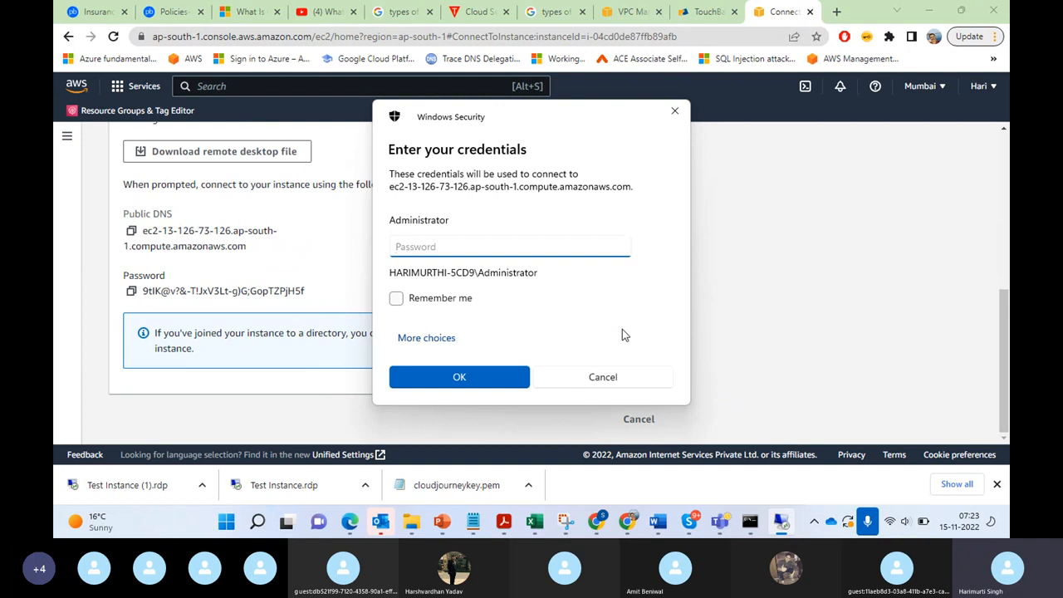
# Step: Sign in to the remote instance with the copied Administrator password and accept its untrusted certificate
pyautogui.hotkey('ctrl', 'v')
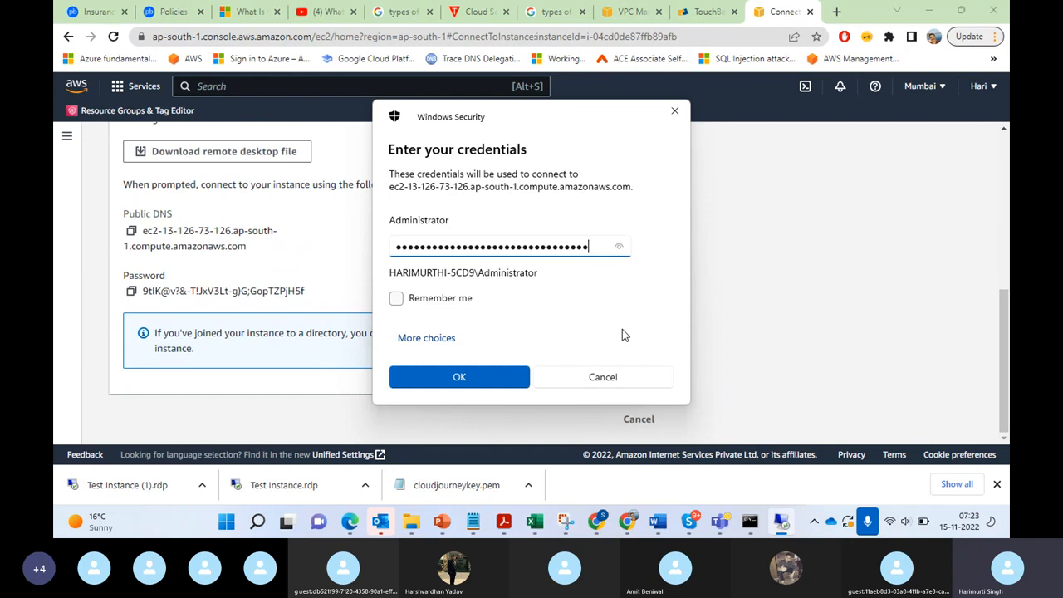
pyautogui.click(467, 380)
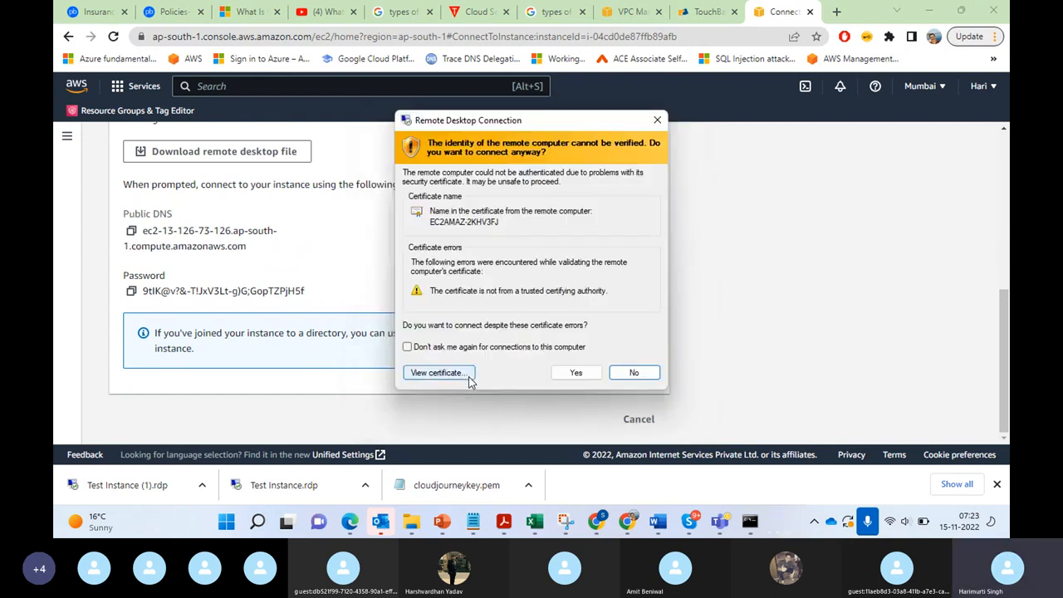
pyautogui.click(574, 374)
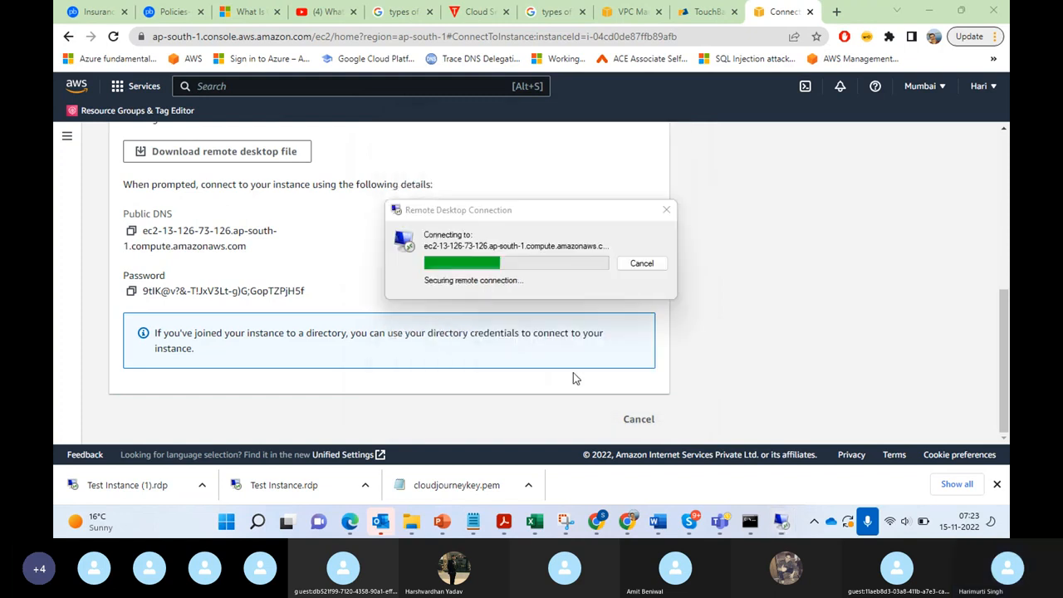
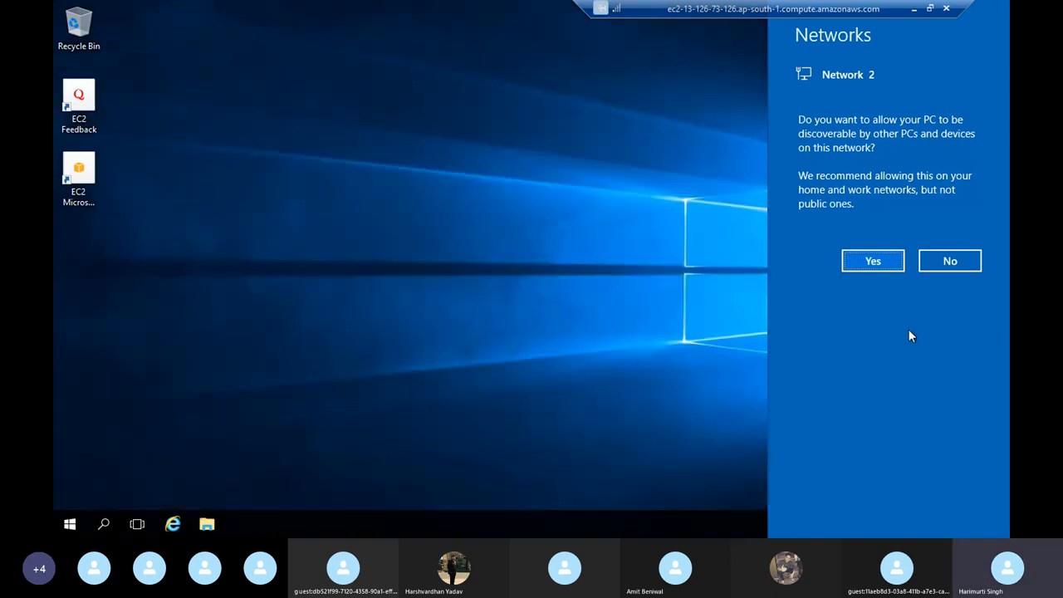
# Step: Decline network discovery for Network 2 on the remote instance and refresh its desktop
pyautogui.click(955, 262)
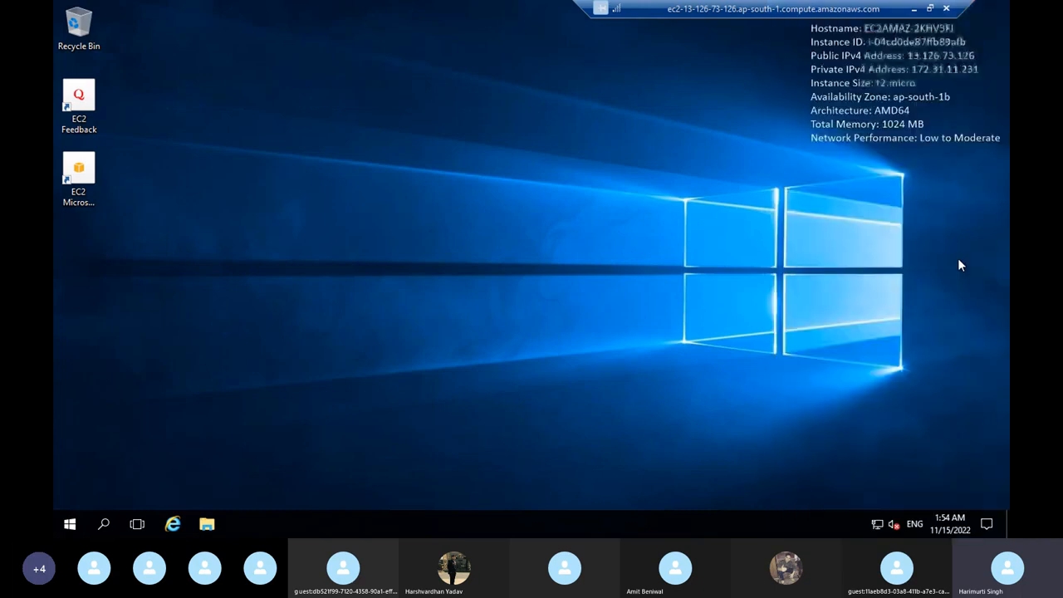
pyautogui.rightClick(507, 287)
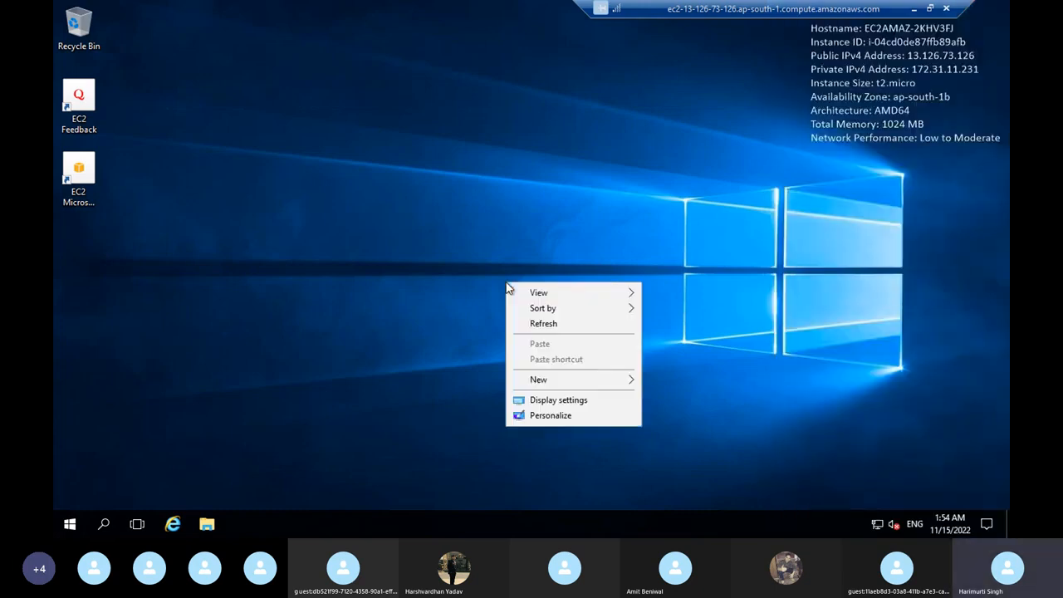
pyautogui.click(540, 324)
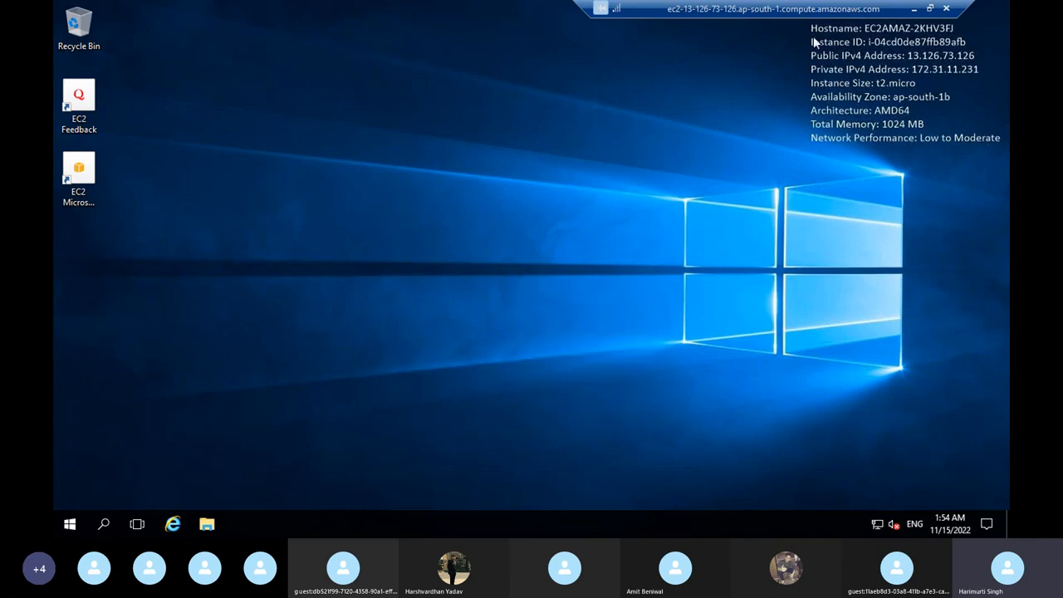
# Step: Switch to the Skype call and send the copied administrator password in its chat
pyautogui.click(914, 9)
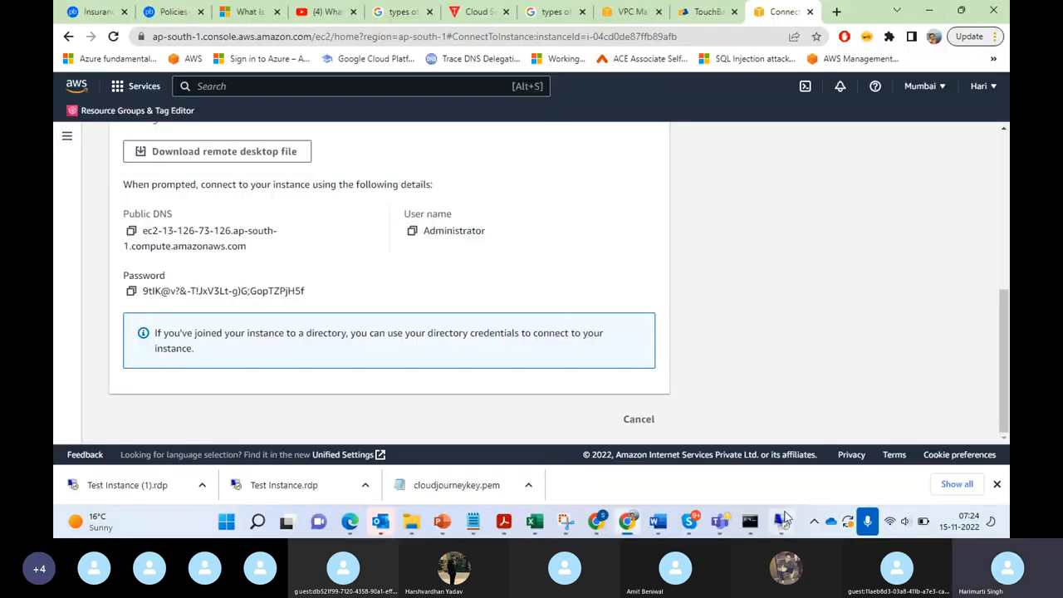
pyautogui.click(689, 521)
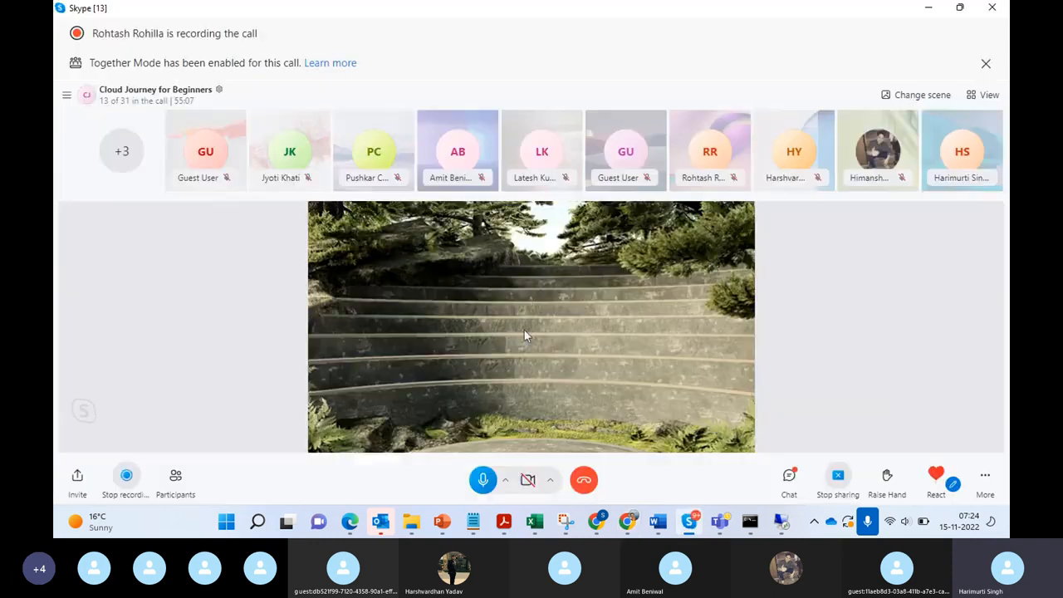
pyautogui.click(936, 475)
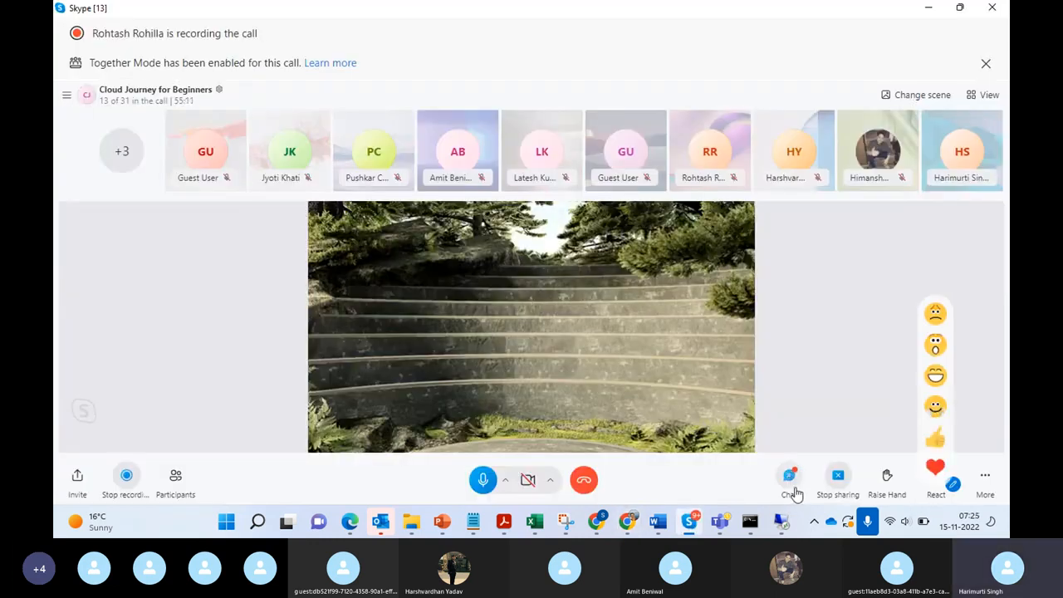
pyautogui.click(789, 475)
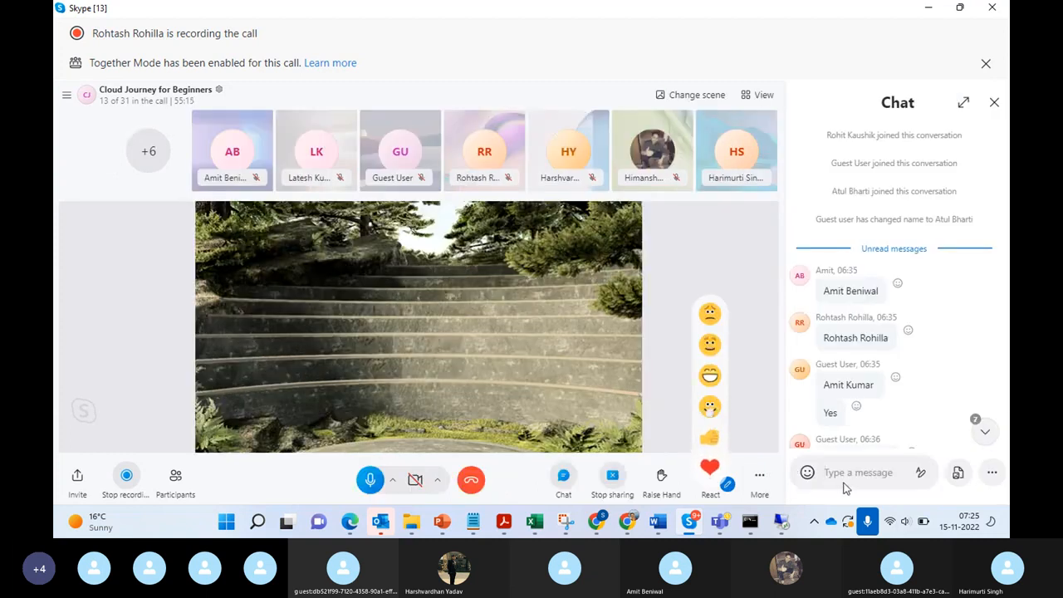
pyautogui.hotkey('ctrl', 'v')
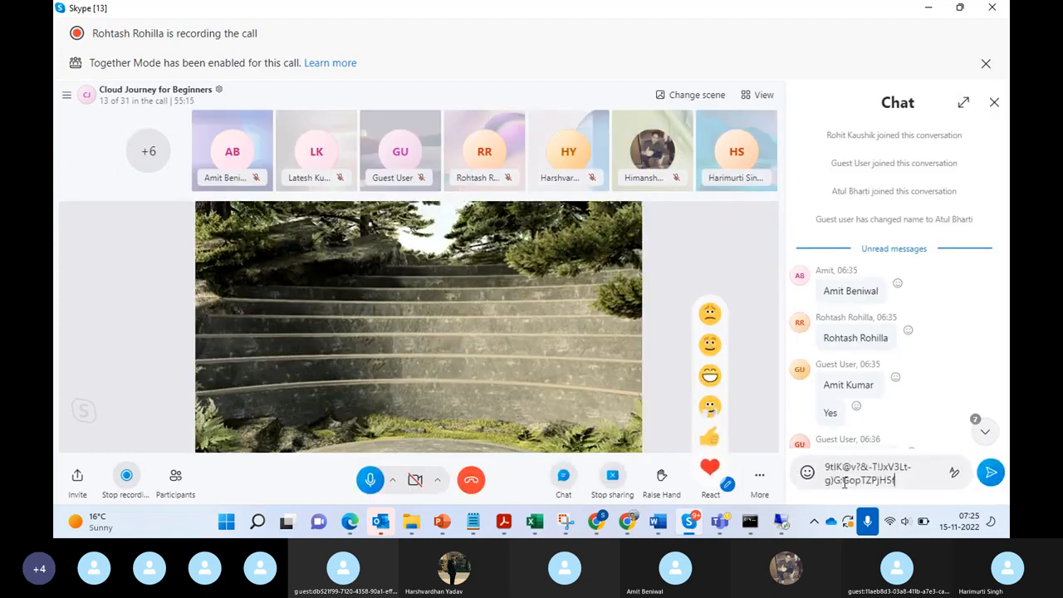
pyautogui.click(993, 481)
# Step: Send the user name Administrator as a message in the call chat
pyautogui.write('A')
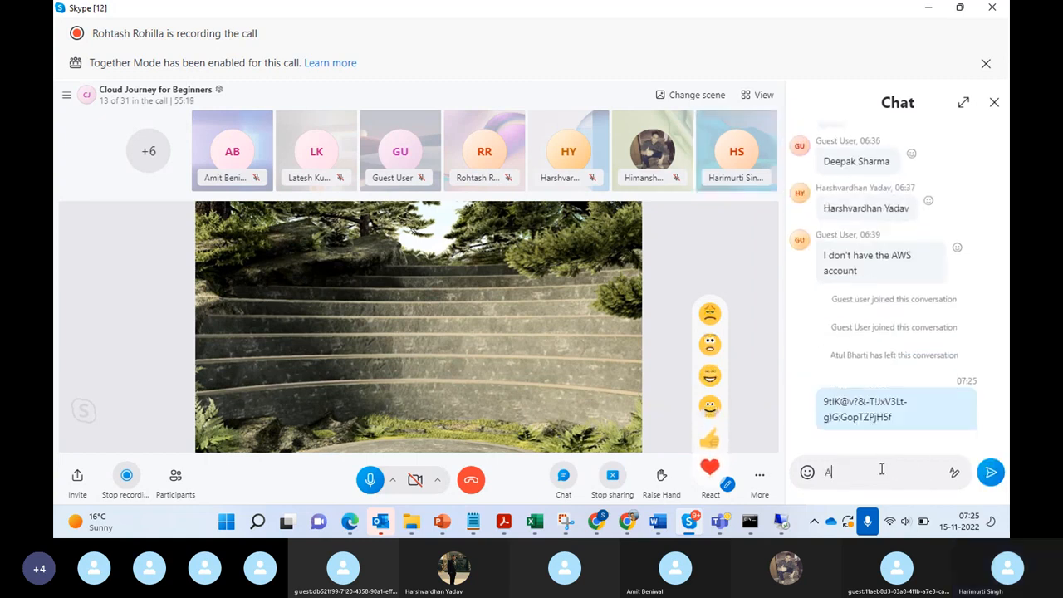
pyautogui.write('dministrato')
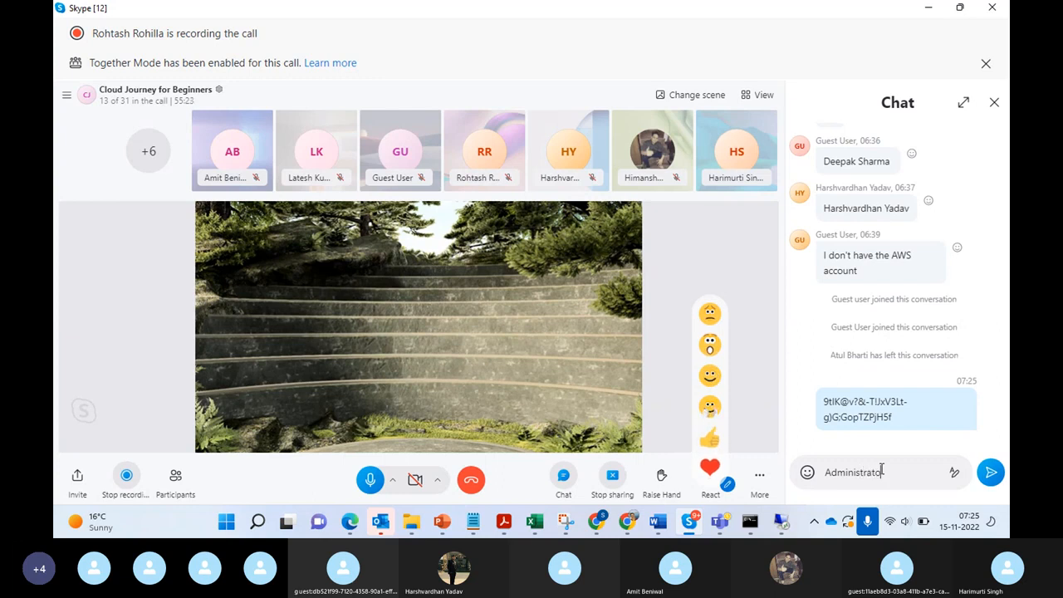
pyautogui.write('r')
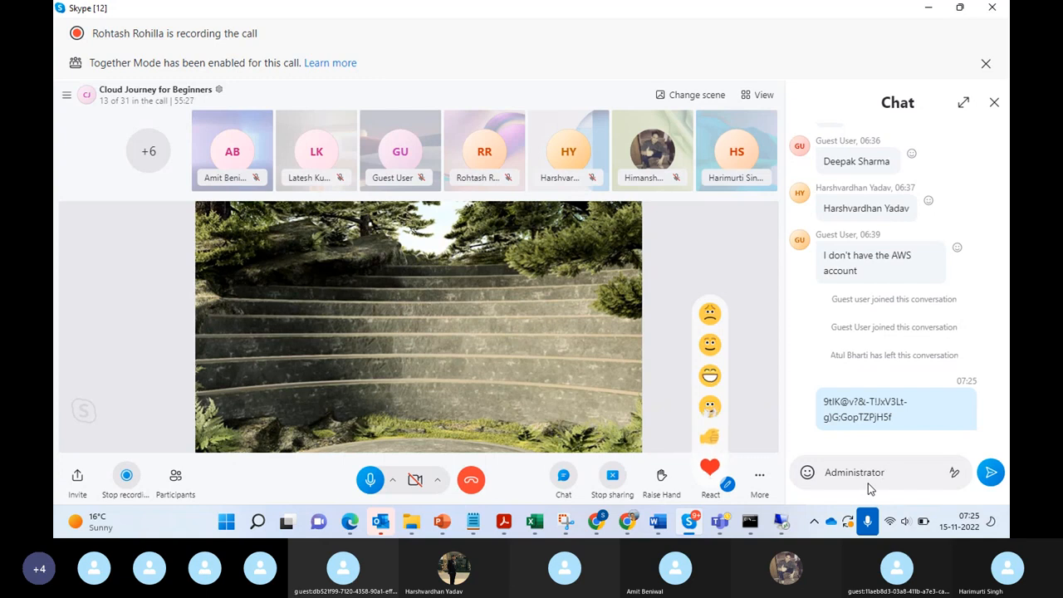
pyautogui.press('Return')
# Step: Copy the Test Instance's public IPv4 address 13.126.73.126 from its EC2 summary and send it in the Skype call chat
pyautogui.hotkey('alt', 'Tab')
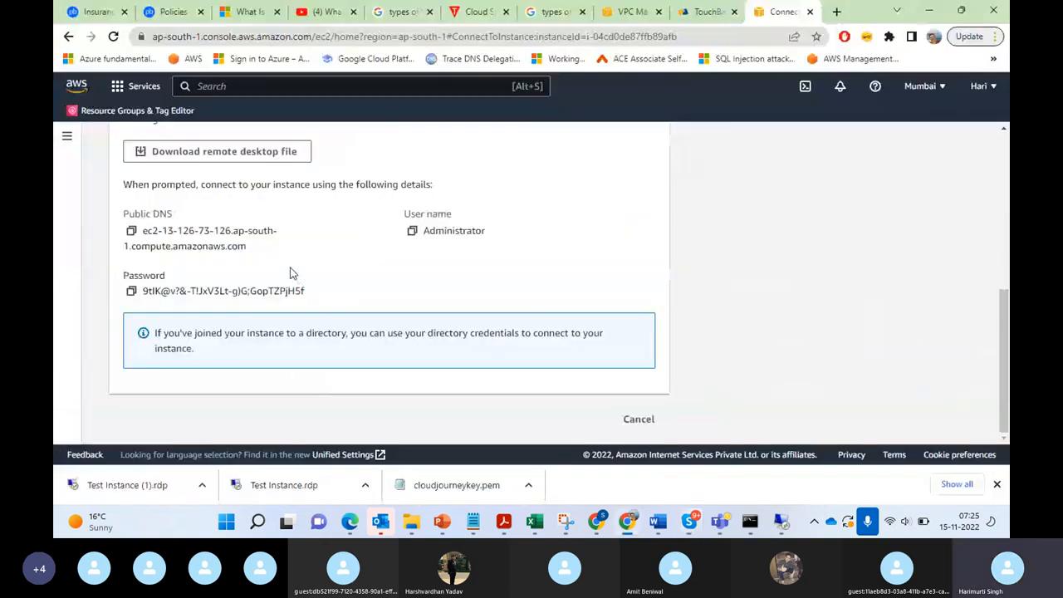
pyautogui.moveTo(1008, 329); pyautogui.dragTo(1008, 160)
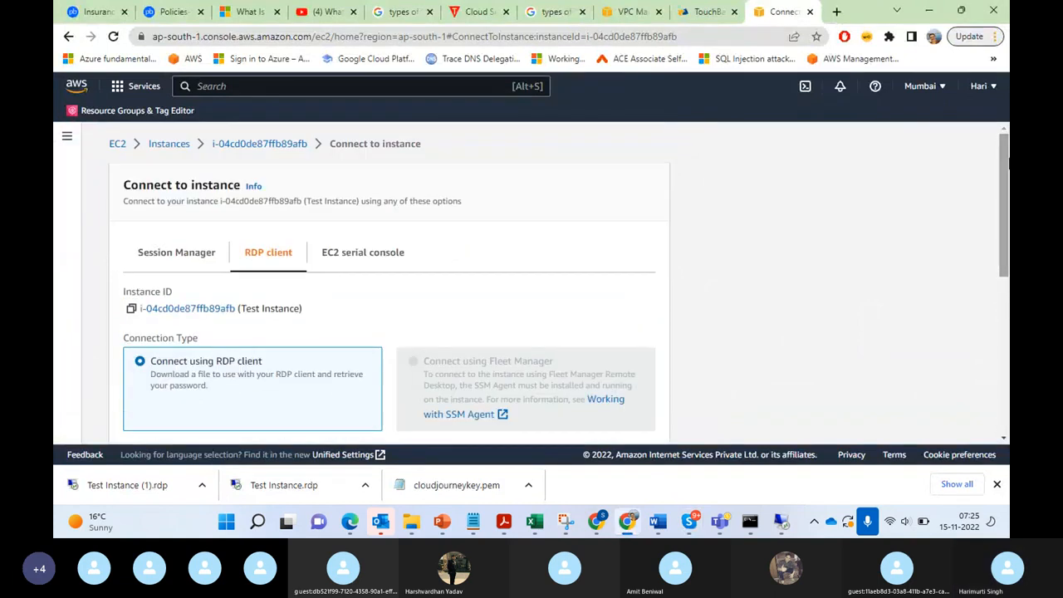
pyautogui.click(254, 144)
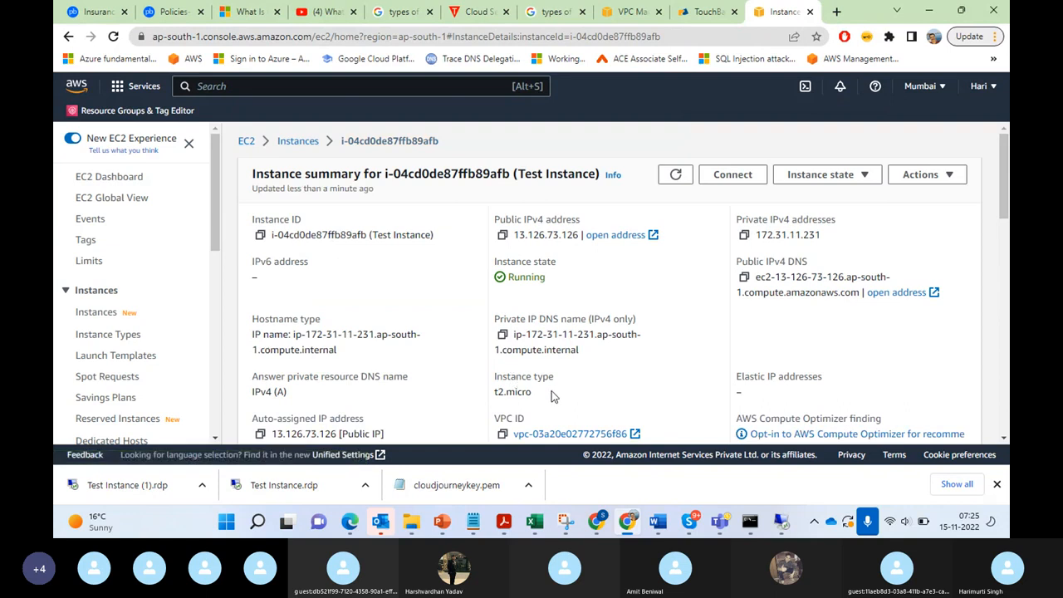
pyautogui.click(502, 236)
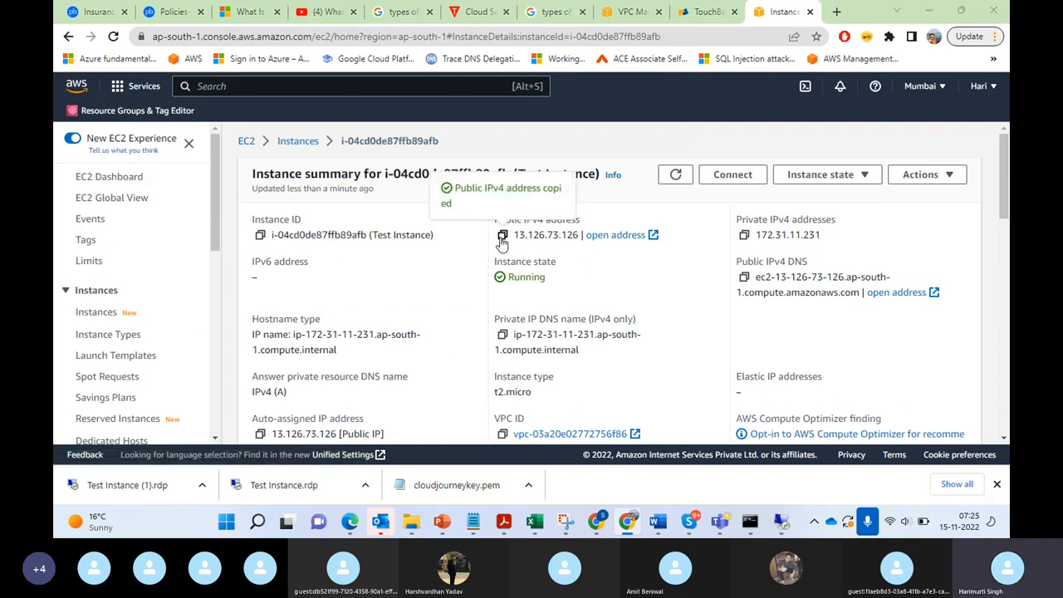
pyautogui.hotkey('alt', 'Tab')
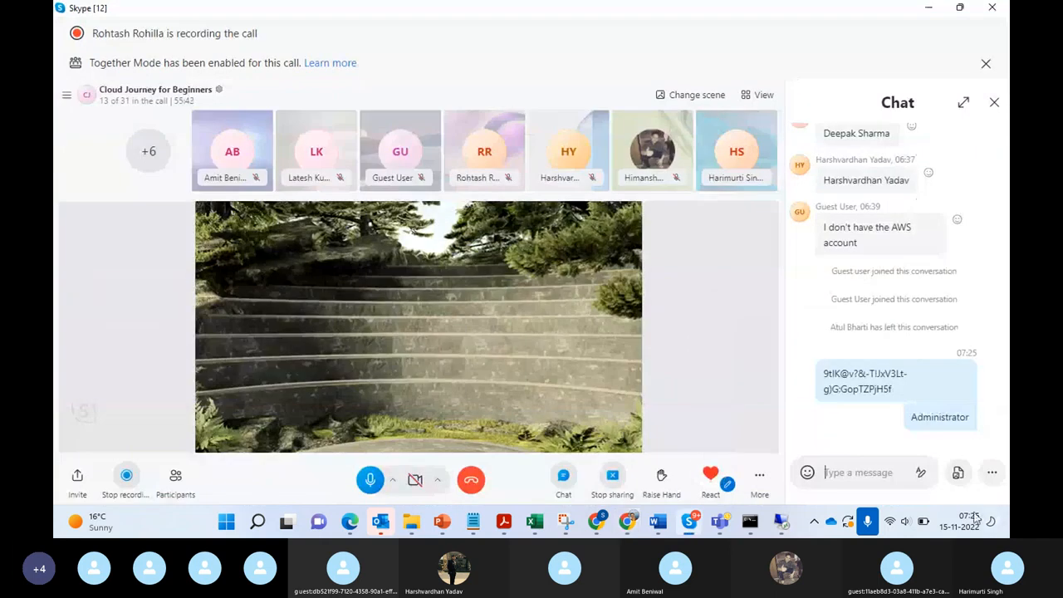
pyautogui.click(879, 471)
pyautogui.hotkey('ctrl', 'v')
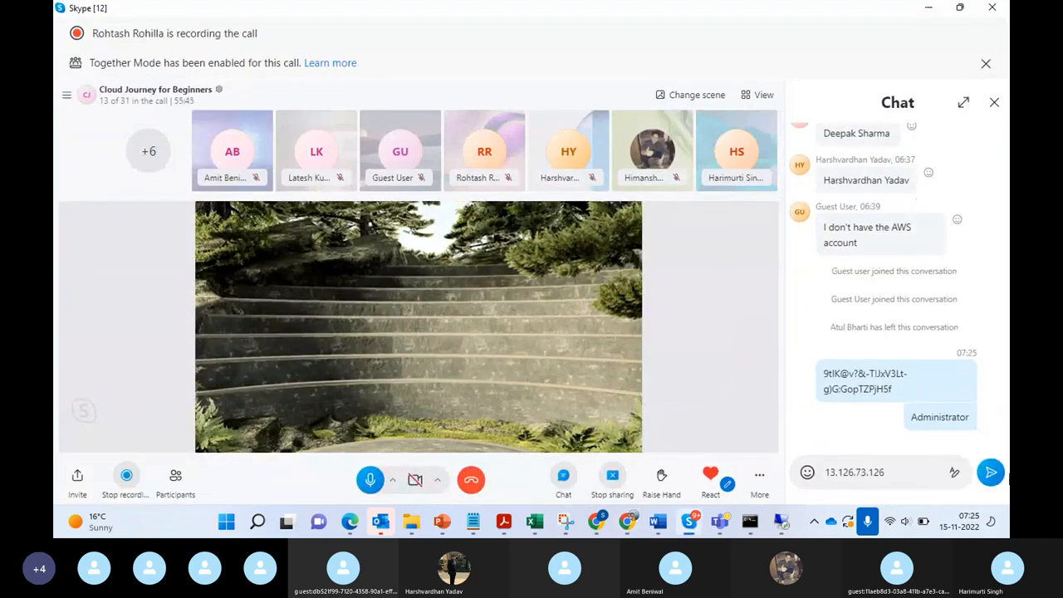
pyautogui.click(991, 472)
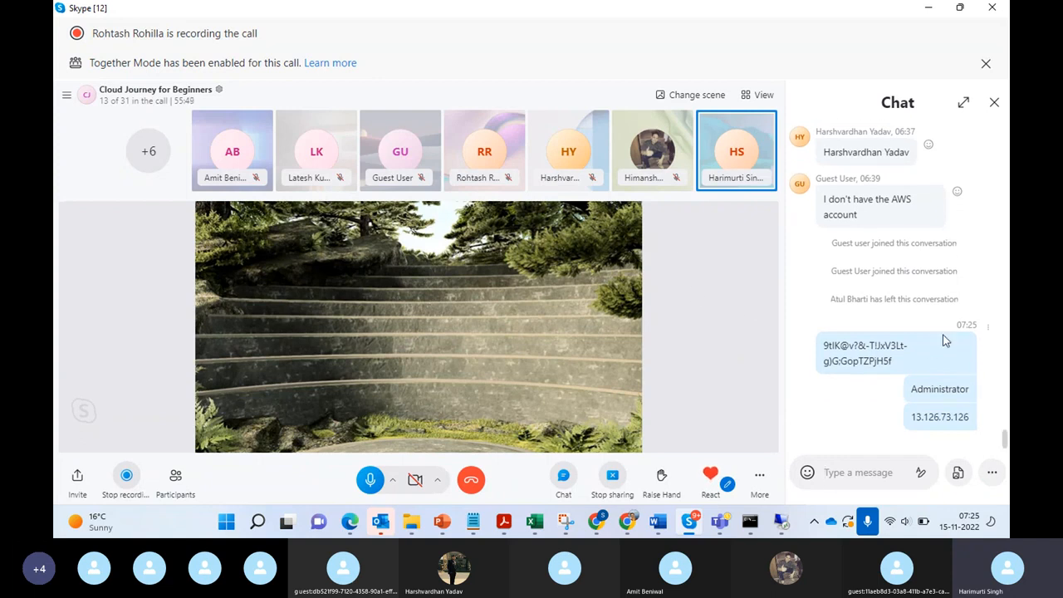
# Step: In the EC2 console, examine the types, port ranges and sources of the inbound rules in the Test Instance's security group launch-wizard-2
pyautogui.hotkey('alt', 'Tab')
pyautogui.hotkey('alt', 'Tab')
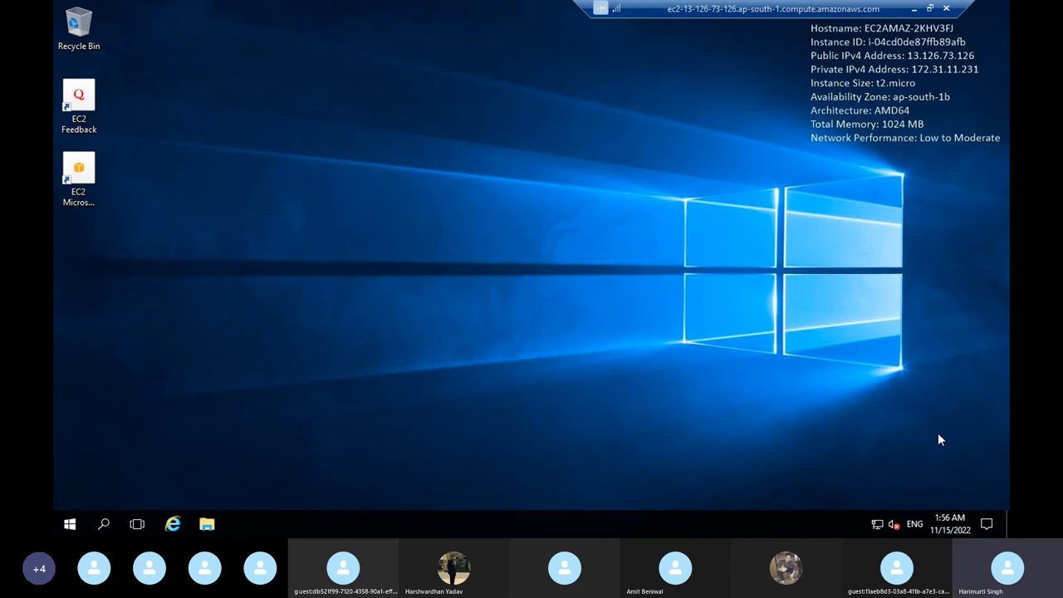
pyautogui.click(913, 9)
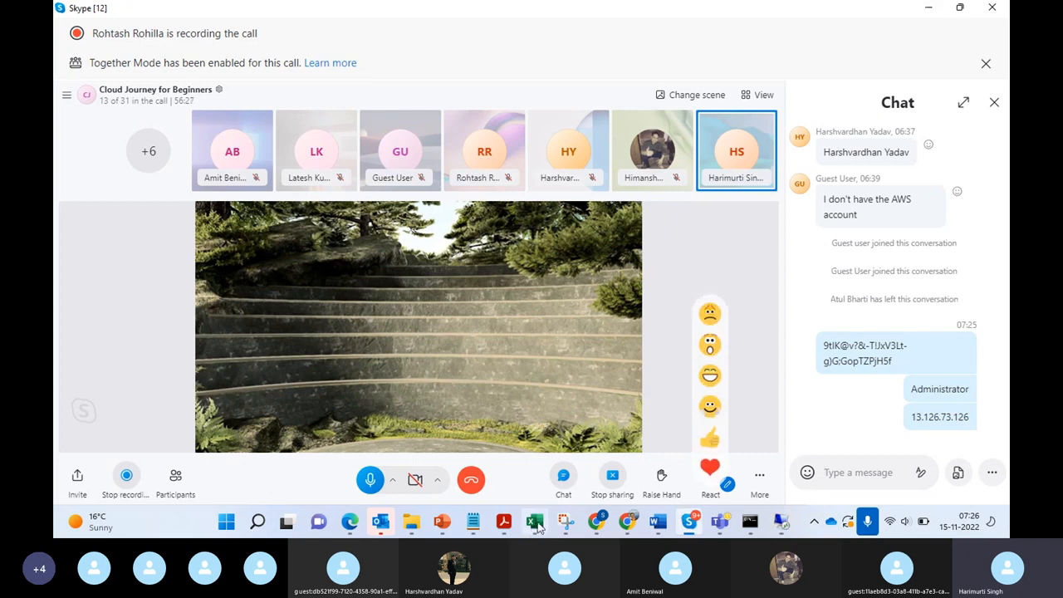
pyautogui.click(629, 522)
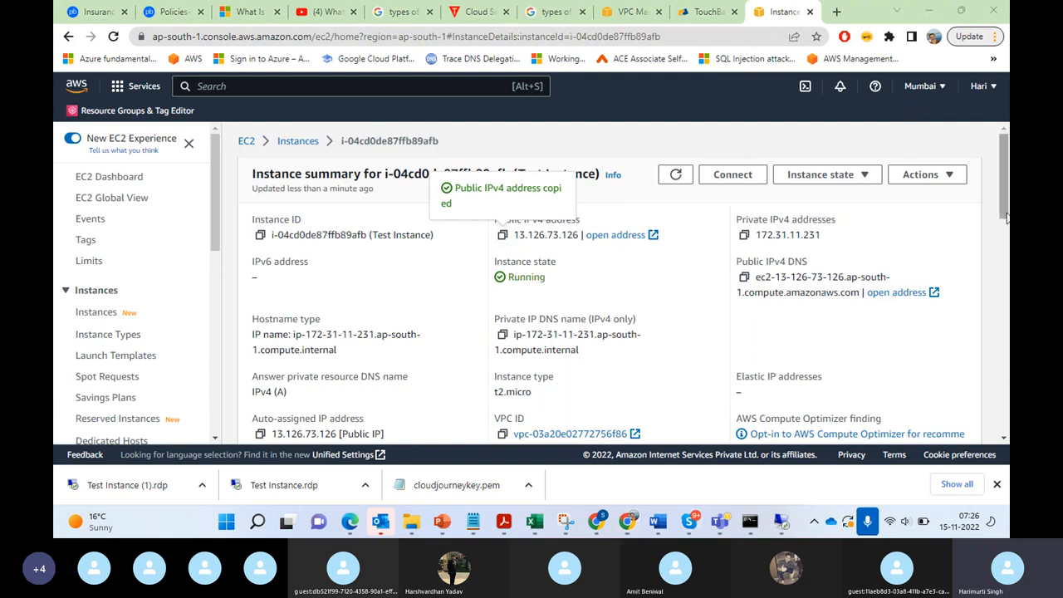
pyautogui.scroll(-3, 1007, 206)
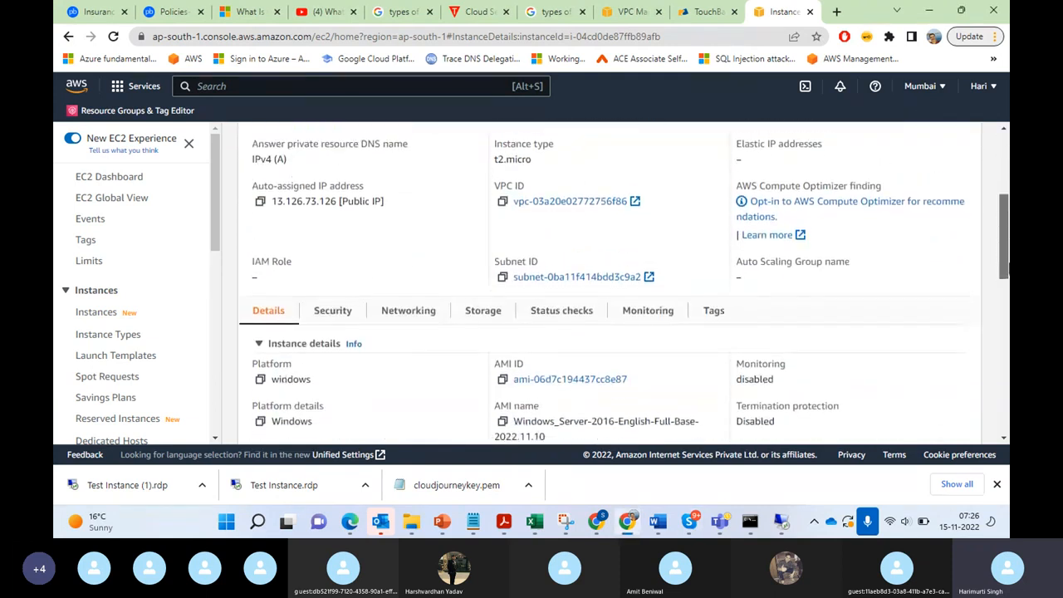
pyautogui.click(333, 309)
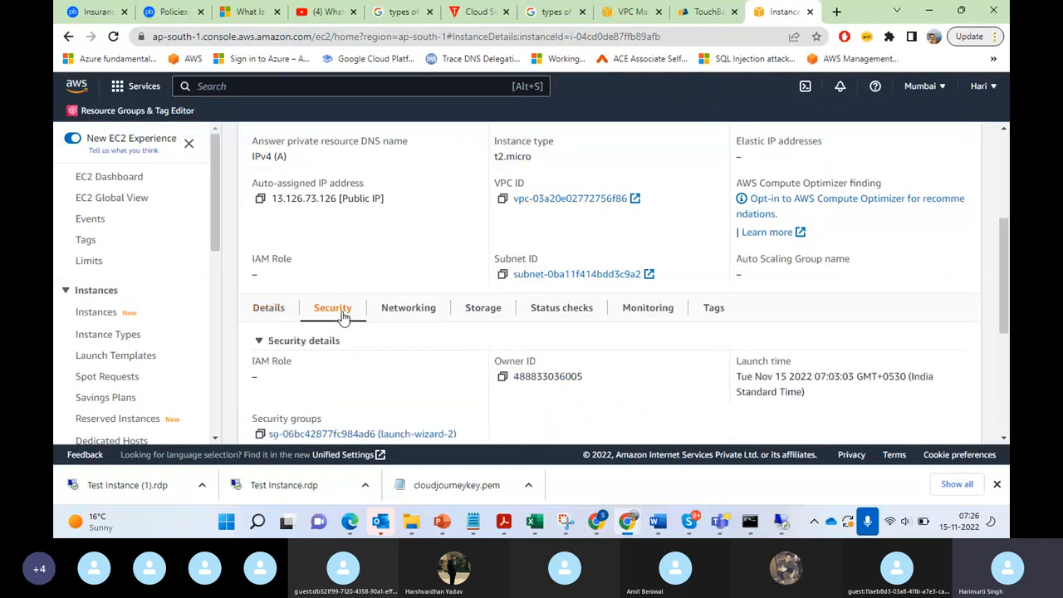
pyautogui.click(349, 434)
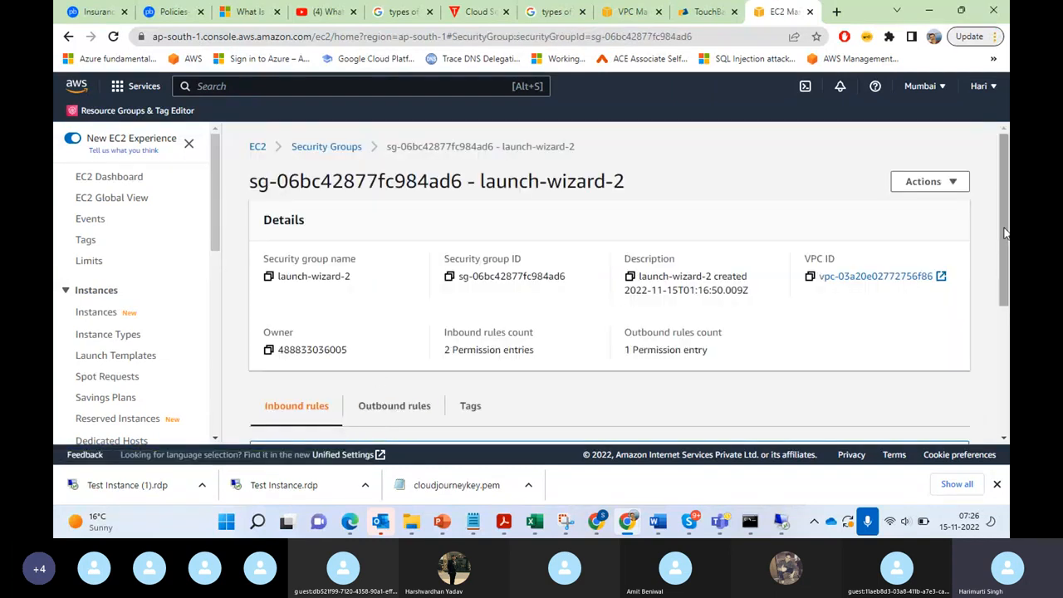
pyautogui.moveTo(1005, 233); pyautogui.dragTo(1008, 391)
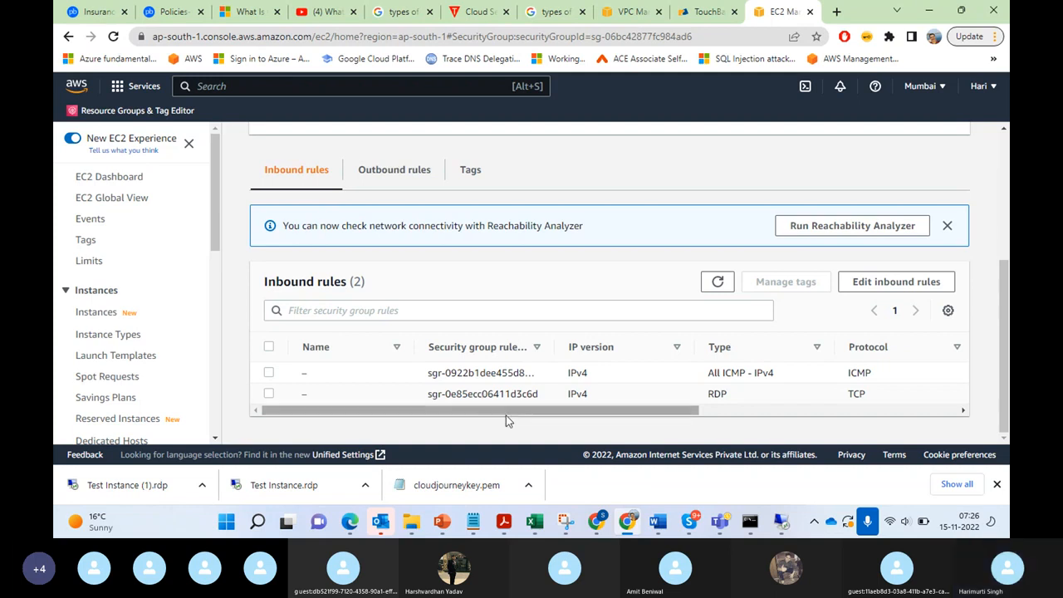
pyautogui.moveTo(506, 416); pyautogui.dragTo(759, 423)
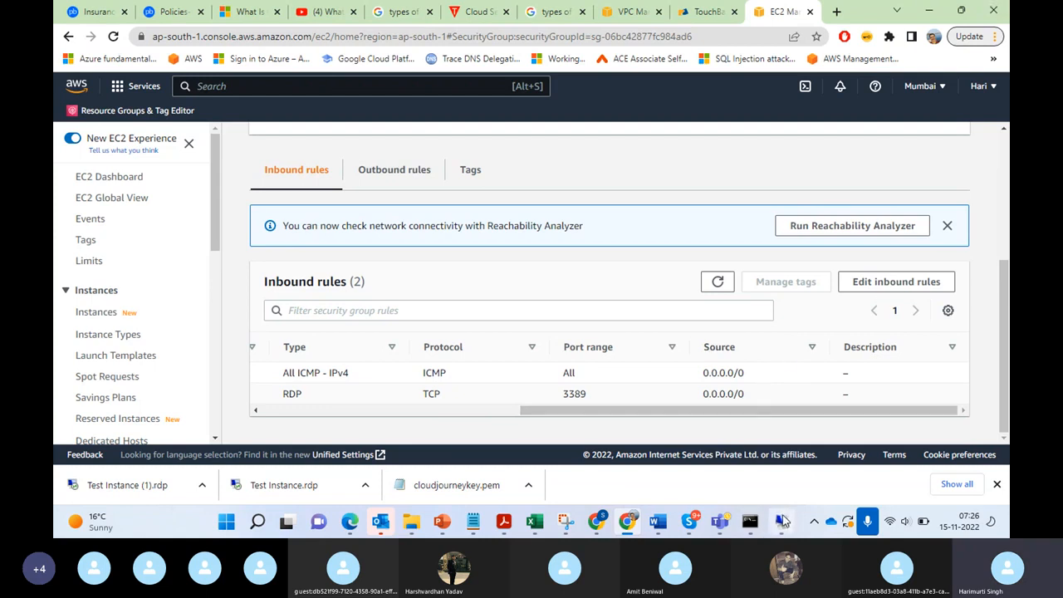
# Step: Return to the remote desktop session, search Windows for "firewall" and open Windows Firewall with Advanced Security
pyautogui.click(782, 521)
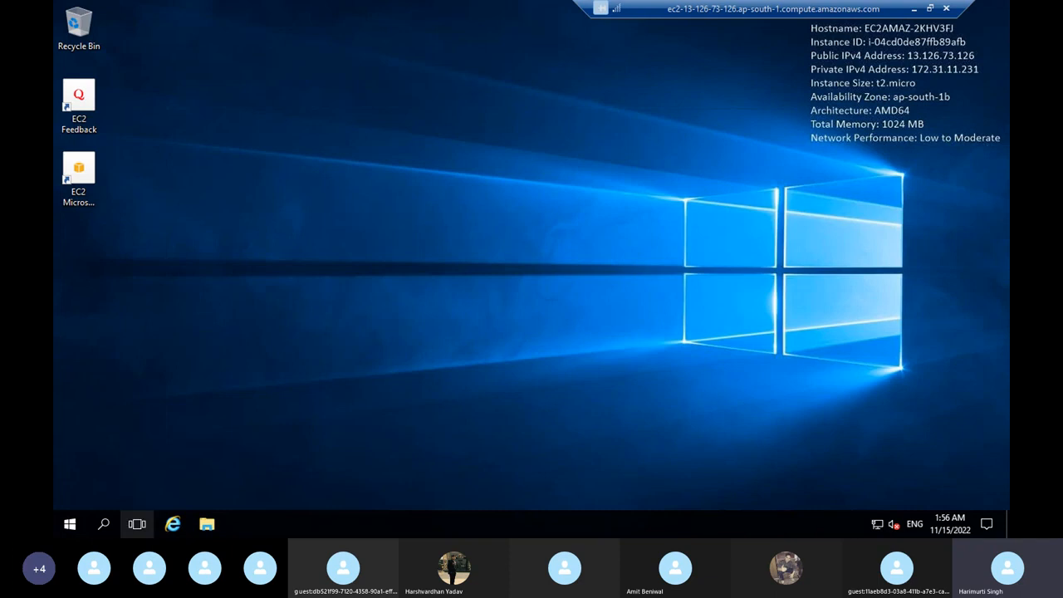
pyautogui.click(105, 525)
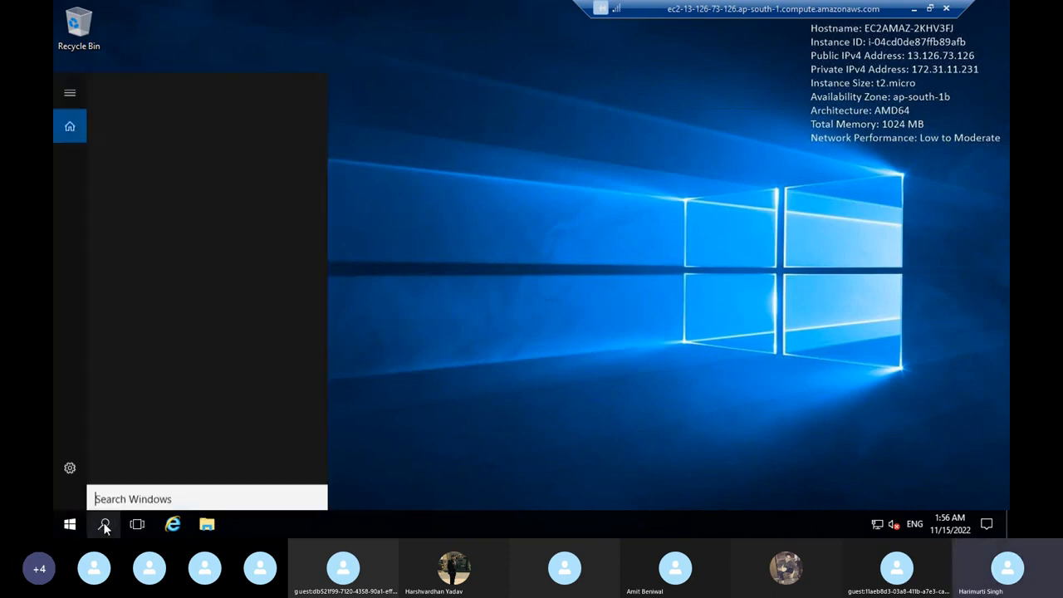
pyautogui.write('f')
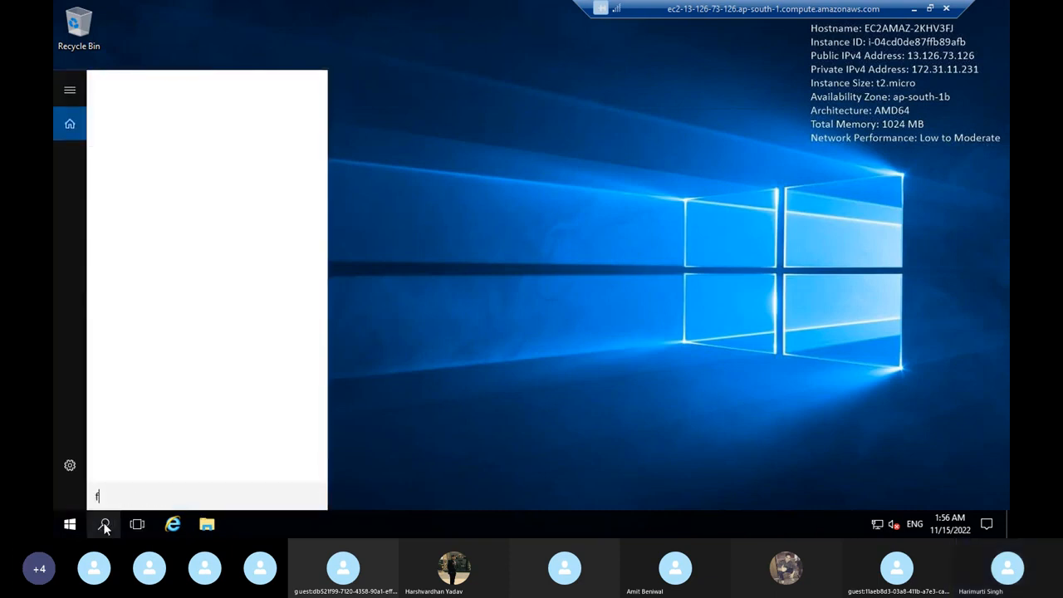
pyautogui.write('irewall')
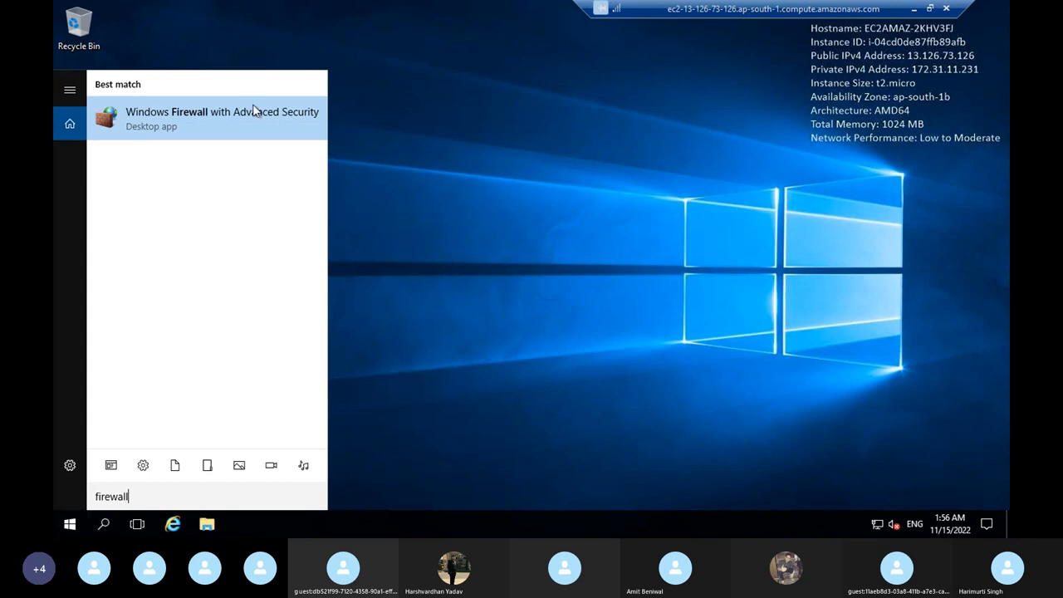
pyautogui.click(237, 124)
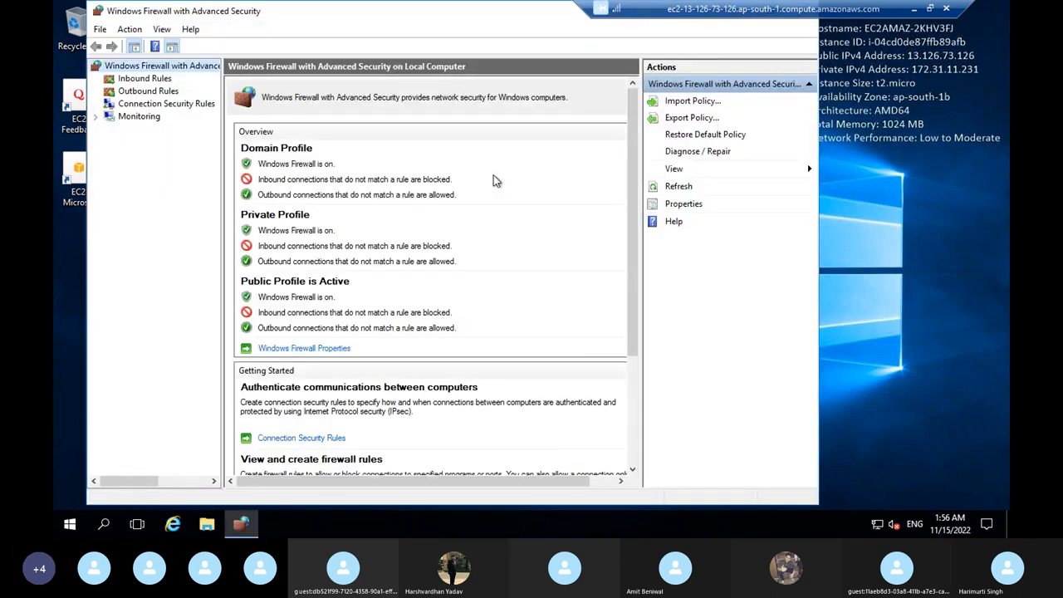
# Step: Look through the instance's Windows Firewall inbound rules and dismiss the Remote Desktop disconnection notice
pyautogui.click(145, 79)
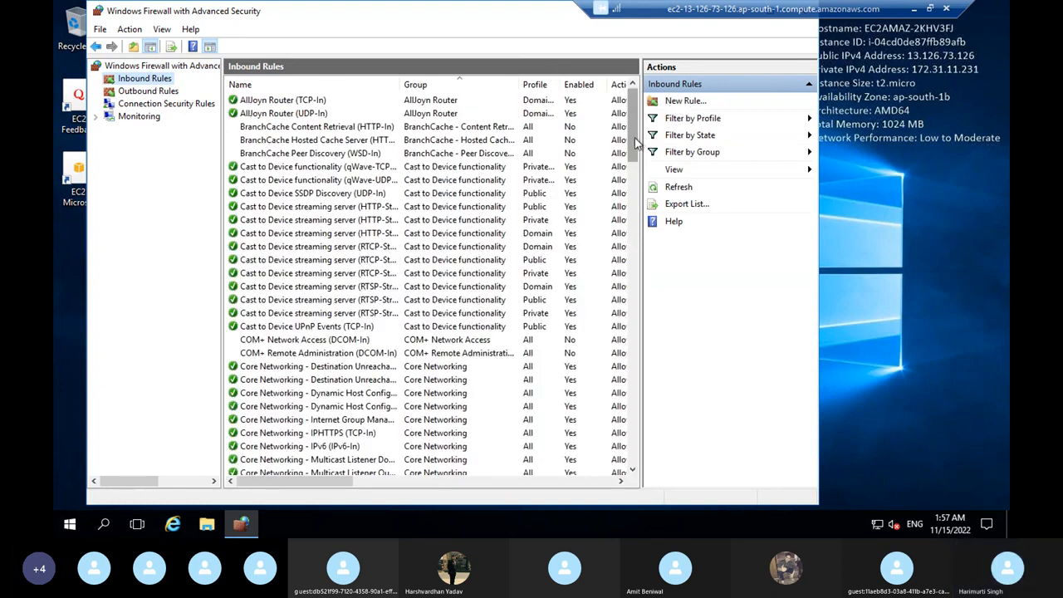
pyautogui.moveTo(635, 143)
pyautogui.mouseDown()
pyautogui.moveTo(636, 212)
pyautogui.moveTo(636, 125)
pyautogui.mouseUp()
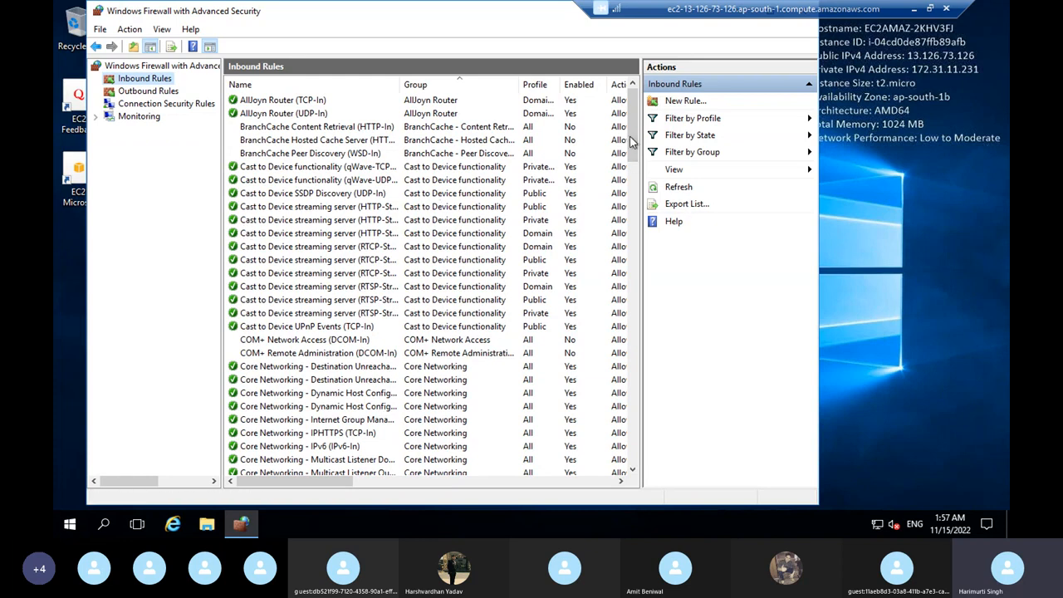
pyautogui.moveTo(638, 141); pyautogui.dragTo(645, 259)
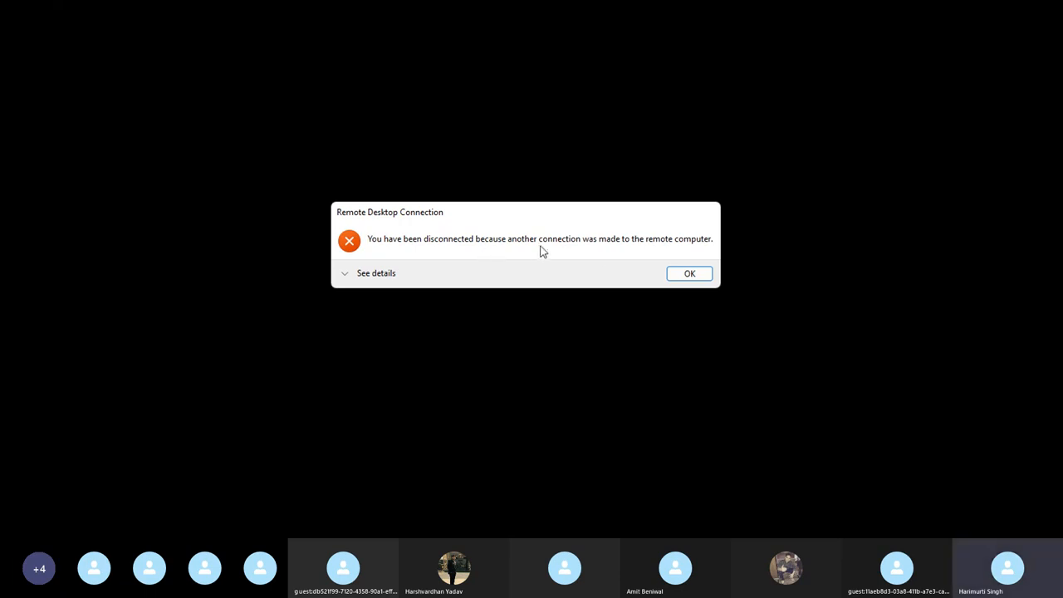
pyautogui.click(690, 276)
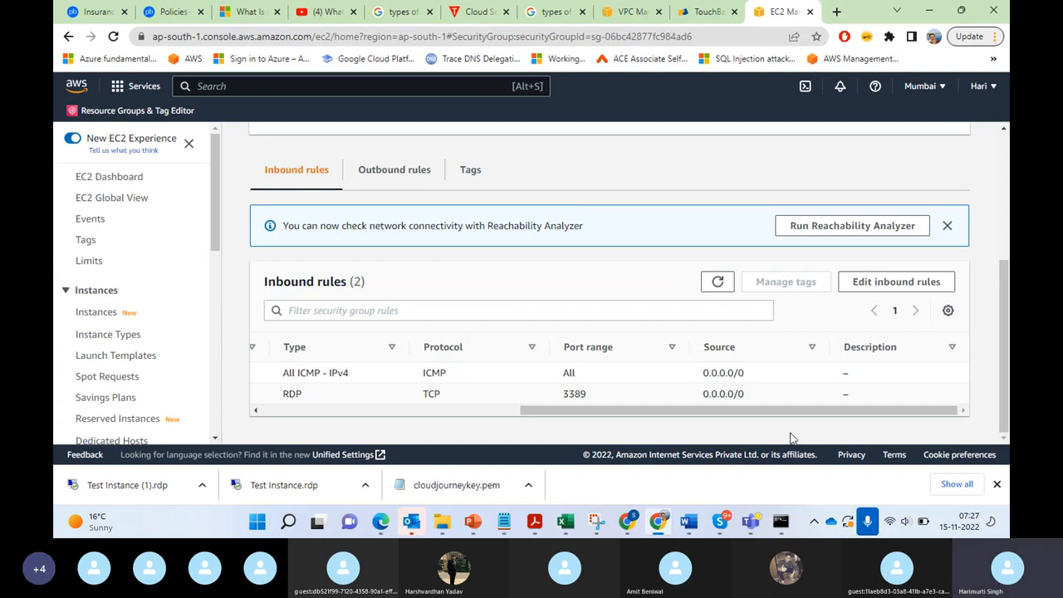
# Step: Reconnect to the Test Instance with the Test Instance (1).rdp file, pasting the Administrator password from the Skype chat and accepting the certificate warning
pyautogui.click(113, 490)
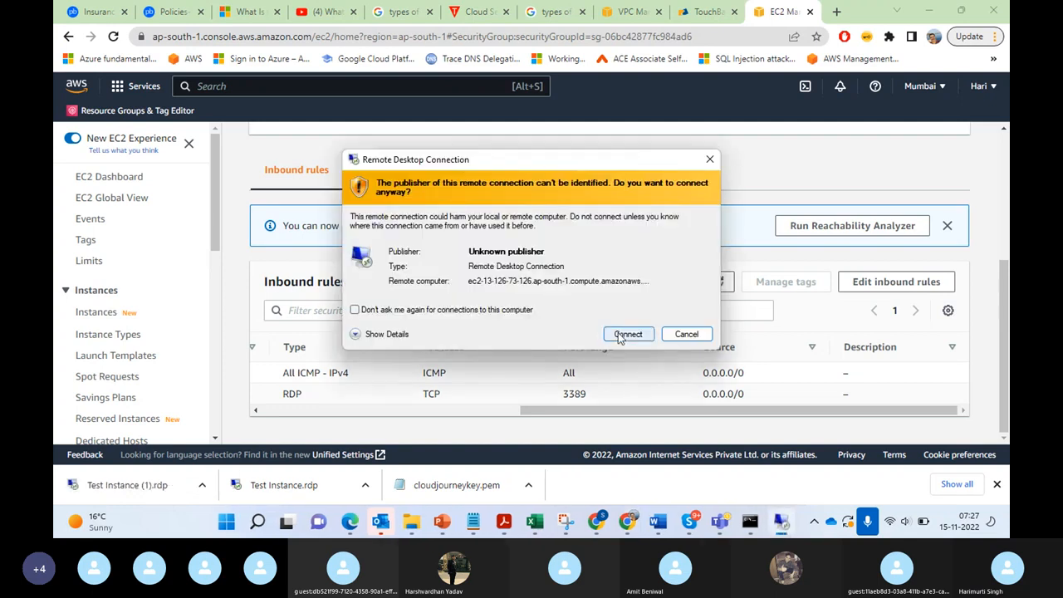
pyautogui.click(628, 334)
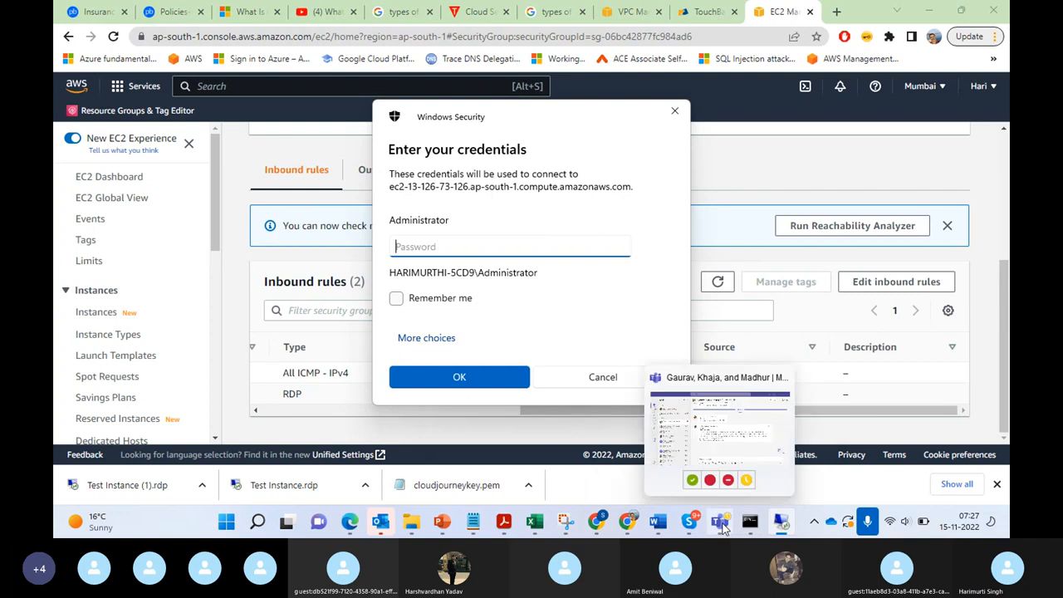
pyautogui.click(693, 523)
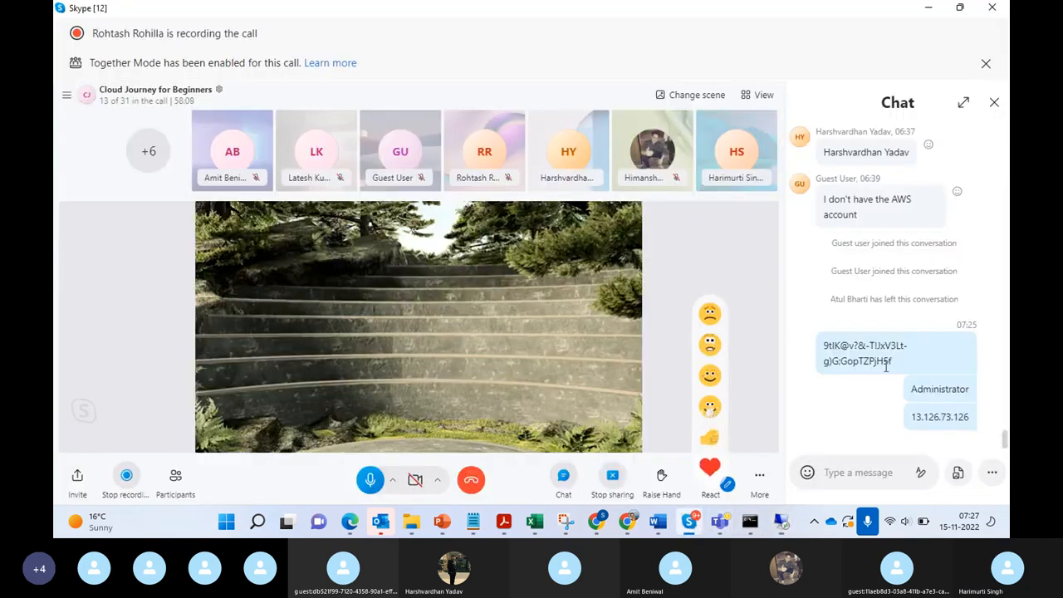
pyautogui.moveTo(907, 364); pyautogui.dragTo(794, 347)
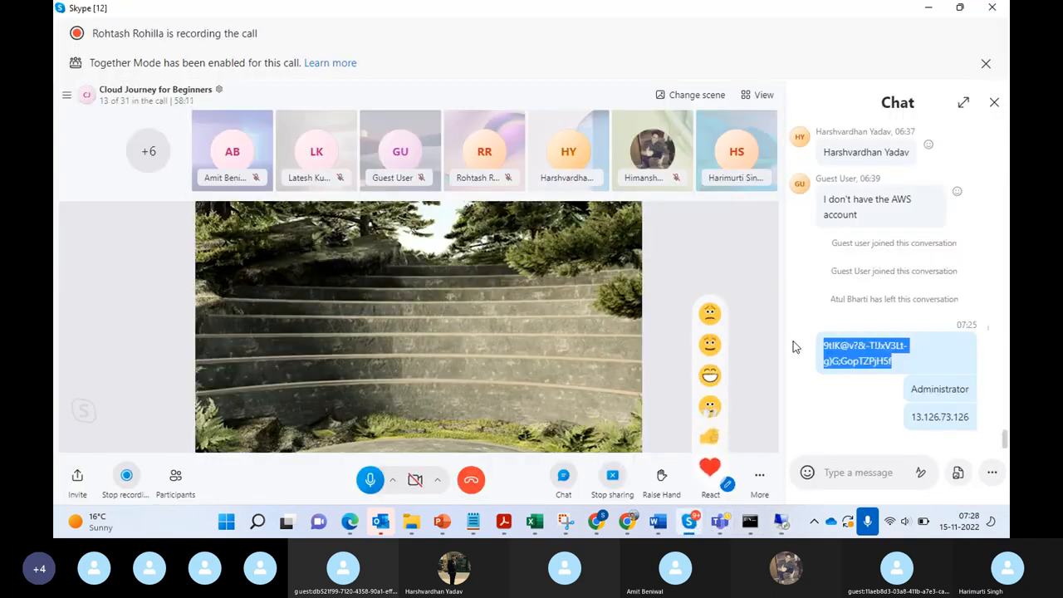
pyautogui.hotkey('alt', 'Tab')
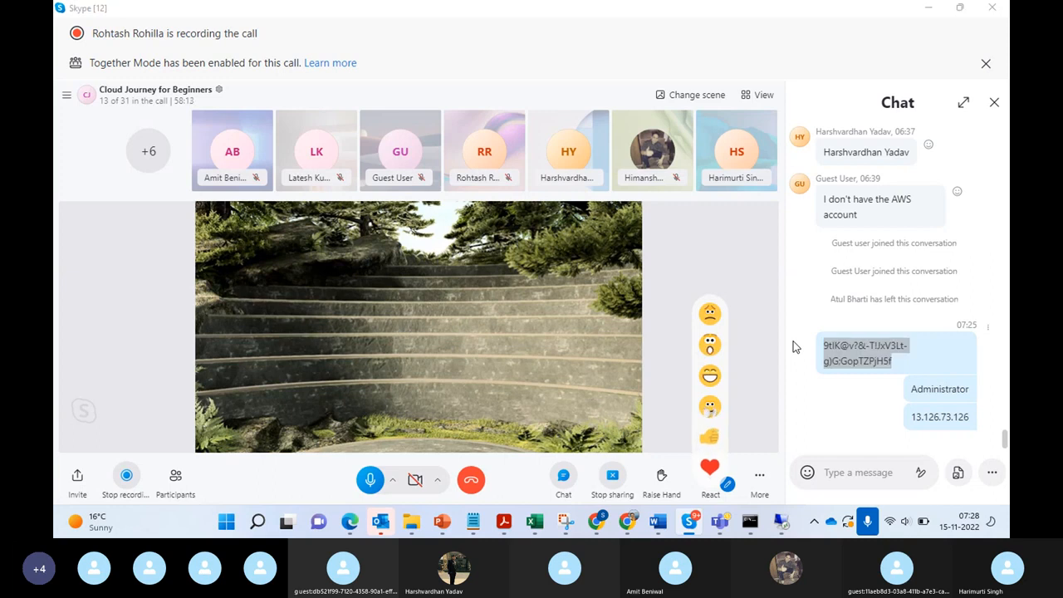
pyautogui.hotkey('ctrl', 'v')
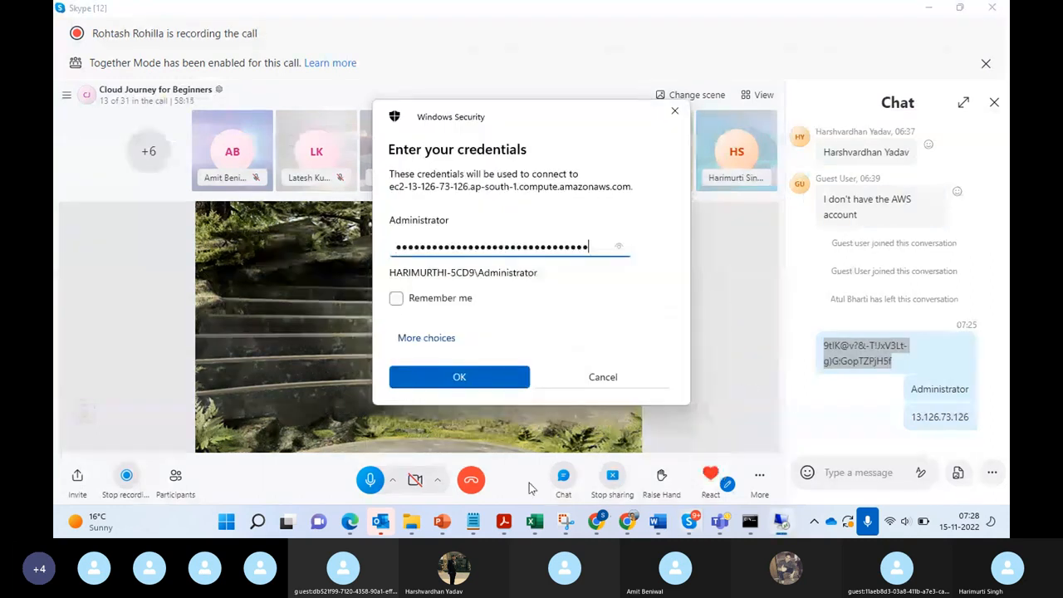
pyautogui.click(463, 377)
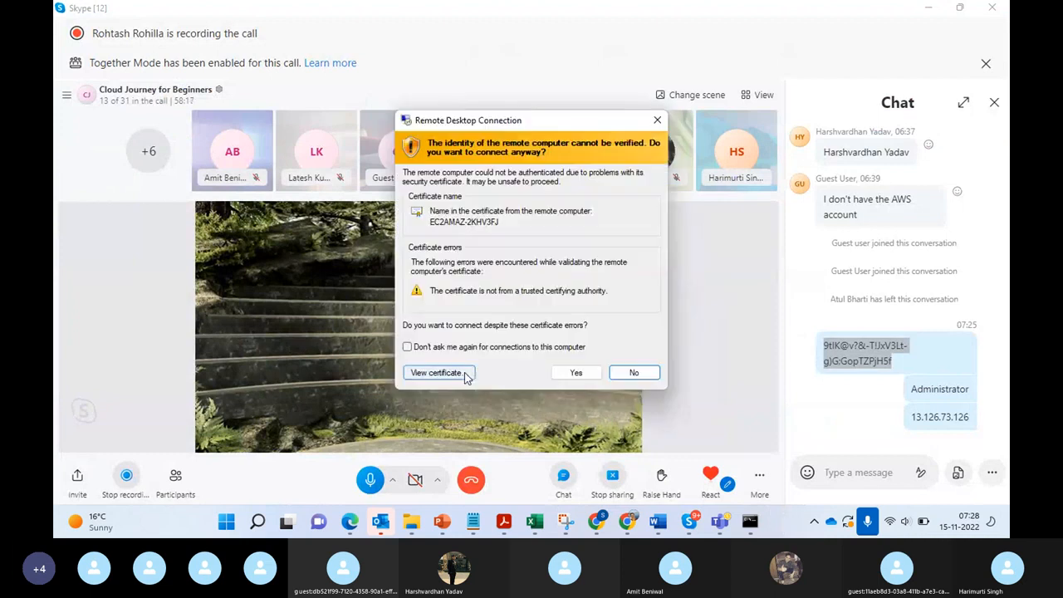
pyautogui.click(575, 376)
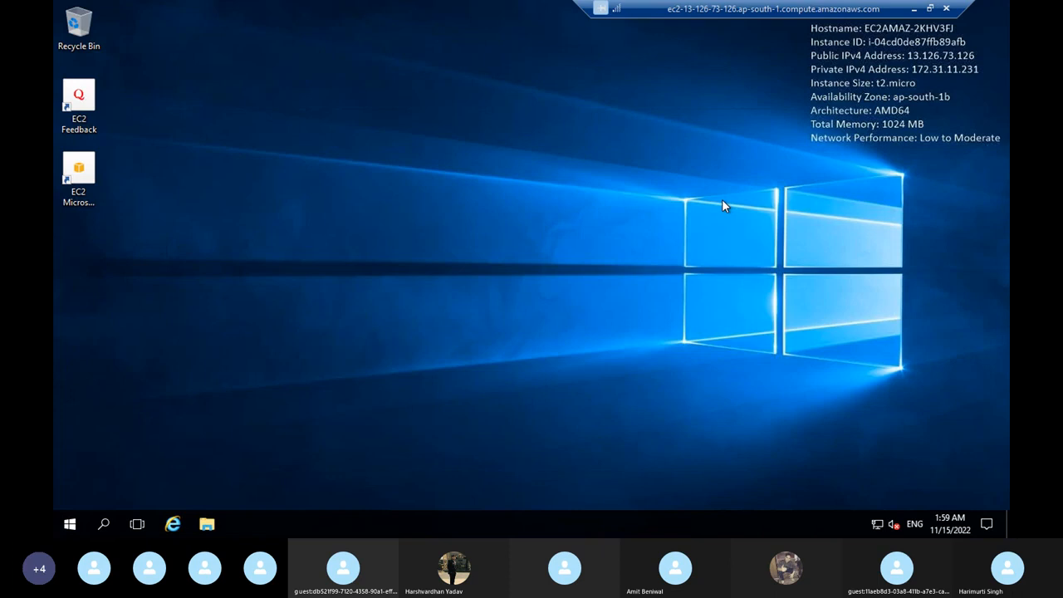
# Step: Search the remote instance for "firewall" and open the inbound rules in Windows Firewall with Advanced Security
pyautogui.click(105, 524)
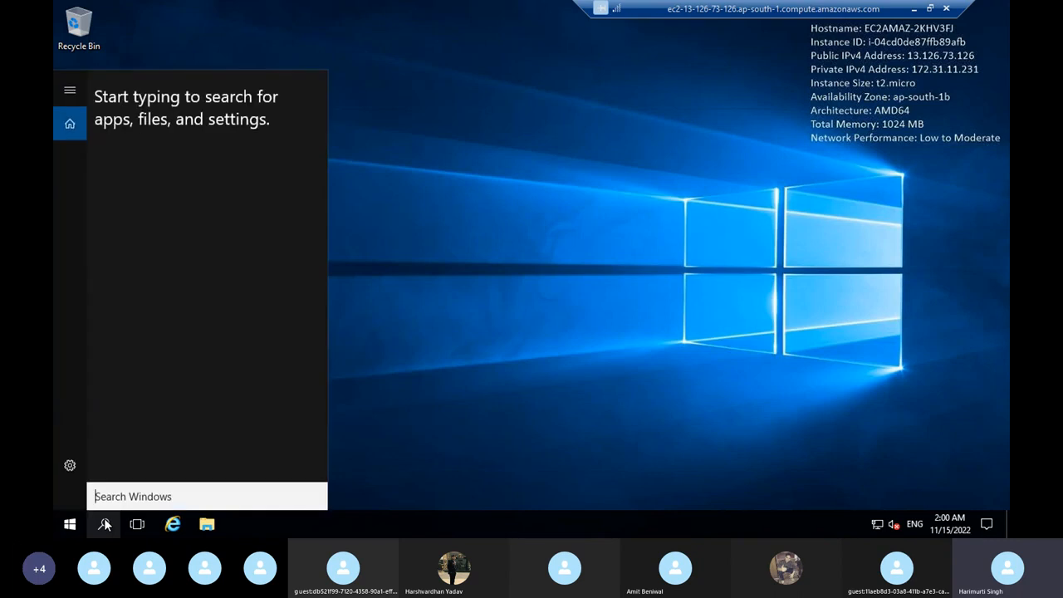
pyautogui.write('firew')
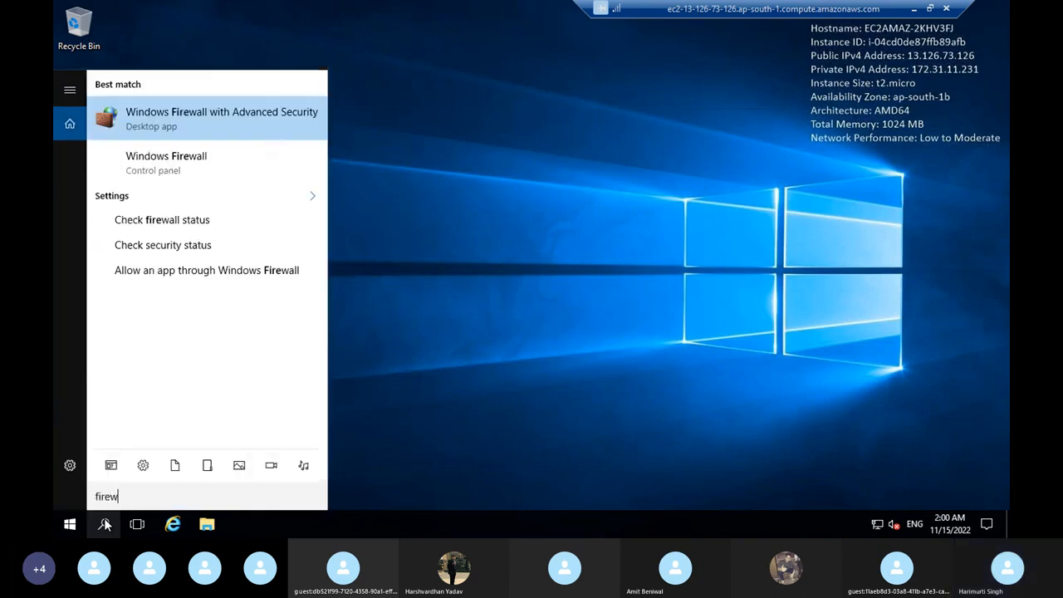
pyautogui.write('all')
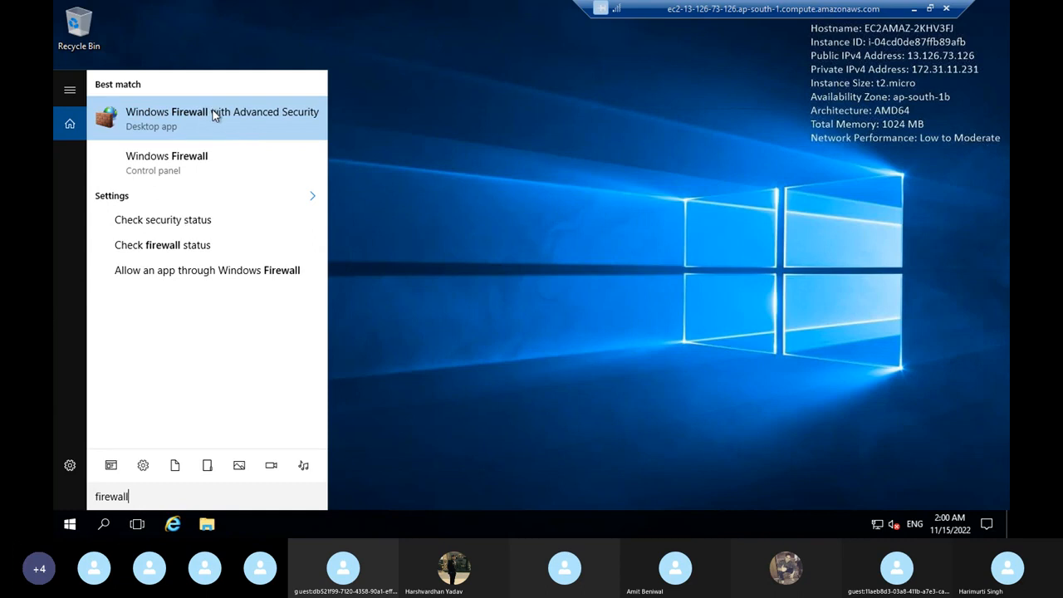
pyautogui.click(215, 115)
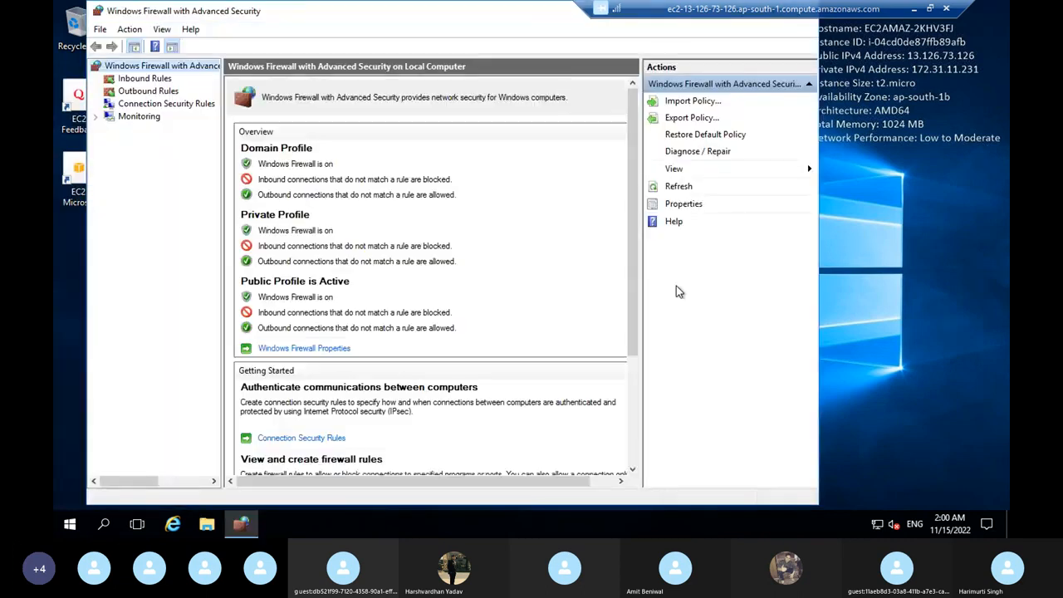
pyautogui.click(133, 78)
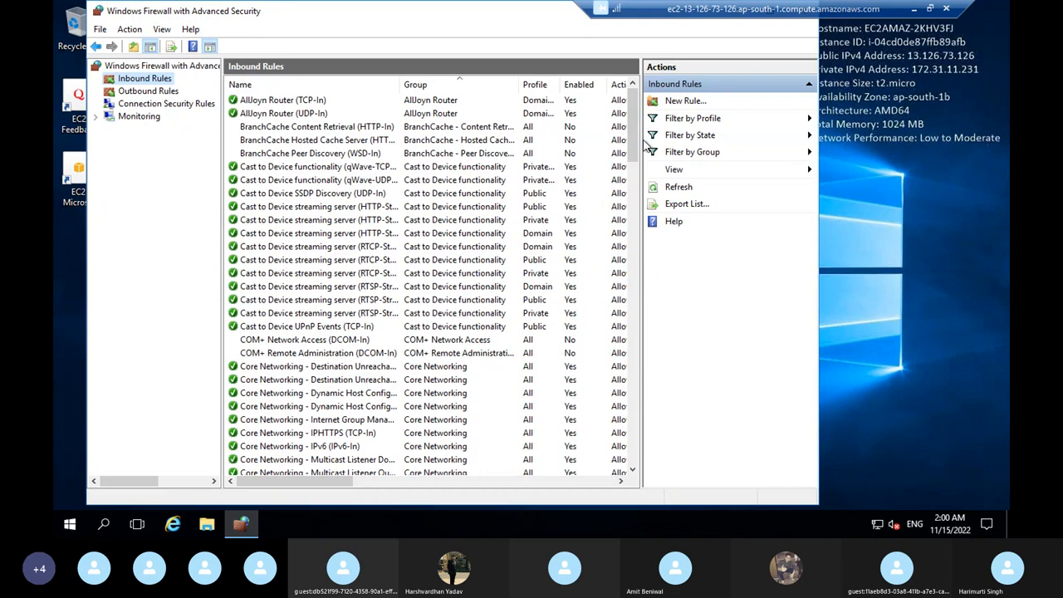
# Step: Widen the rule name column and enable the inbound rule Virtual Machine Monitoring (Echo Request - ICMPv4-In)
pyautogui.moveTo(637, 149); pyautogui.dragTo(641, 233)
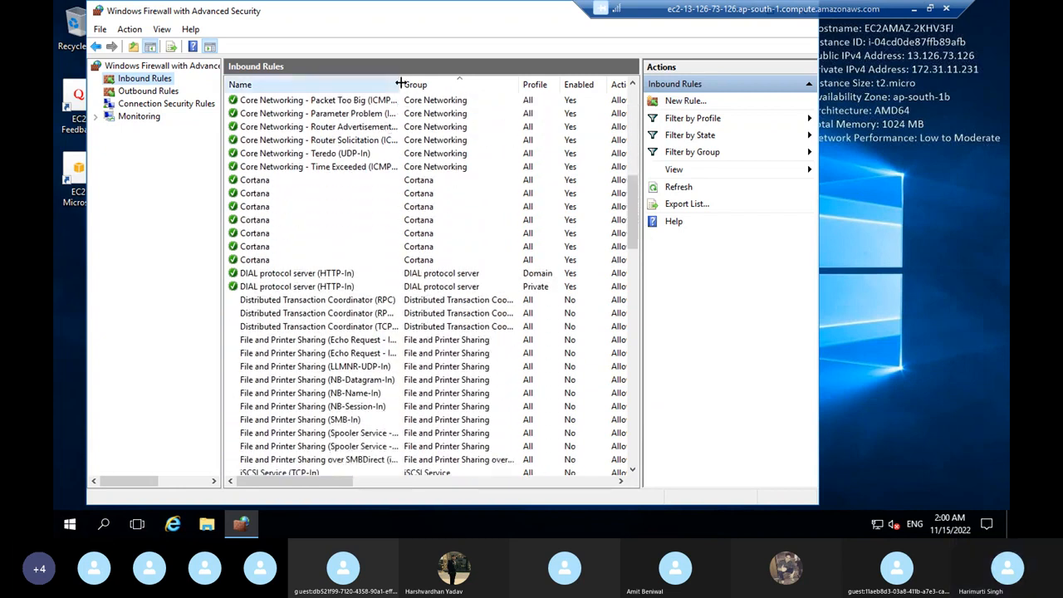
pyautogui.moveTo(400, 84); pyautogui.dragTo(471, 87)
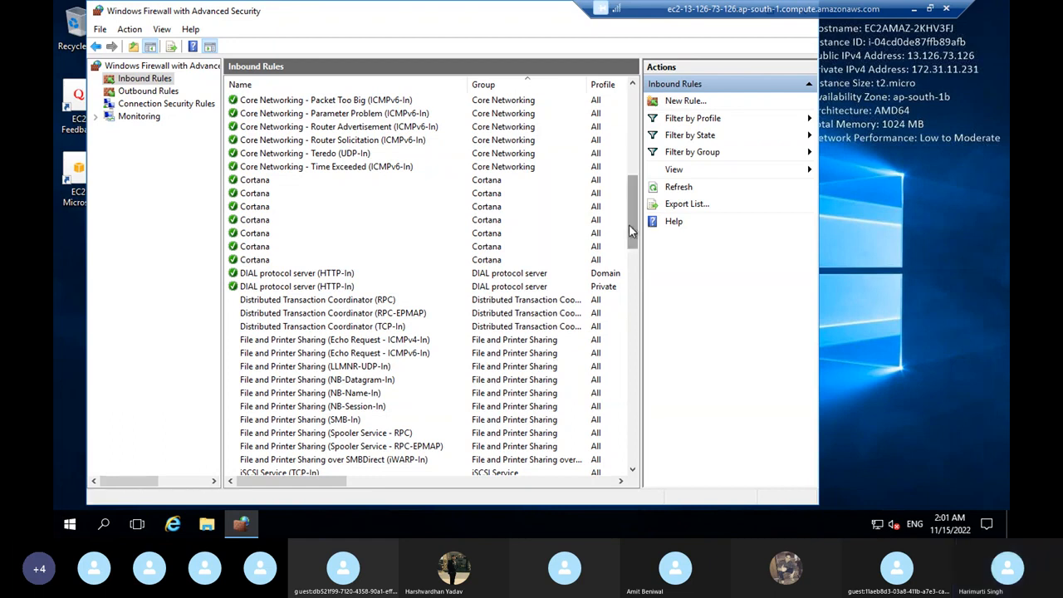
pyautogui.moveTo(629, 224); pyautogui.dragTo(651, 381)
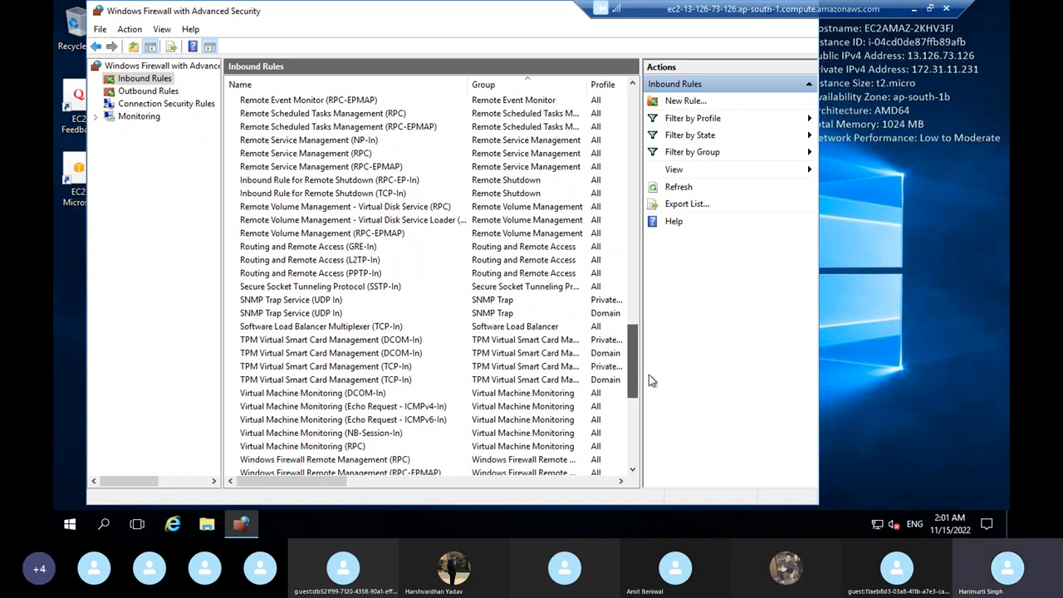
pyautogui.moveTo(649, 375); pyautogui.dragTo(654, 471)
pyautogui.moveTo(656, 515); pyautogui.dragTo(647, 410)
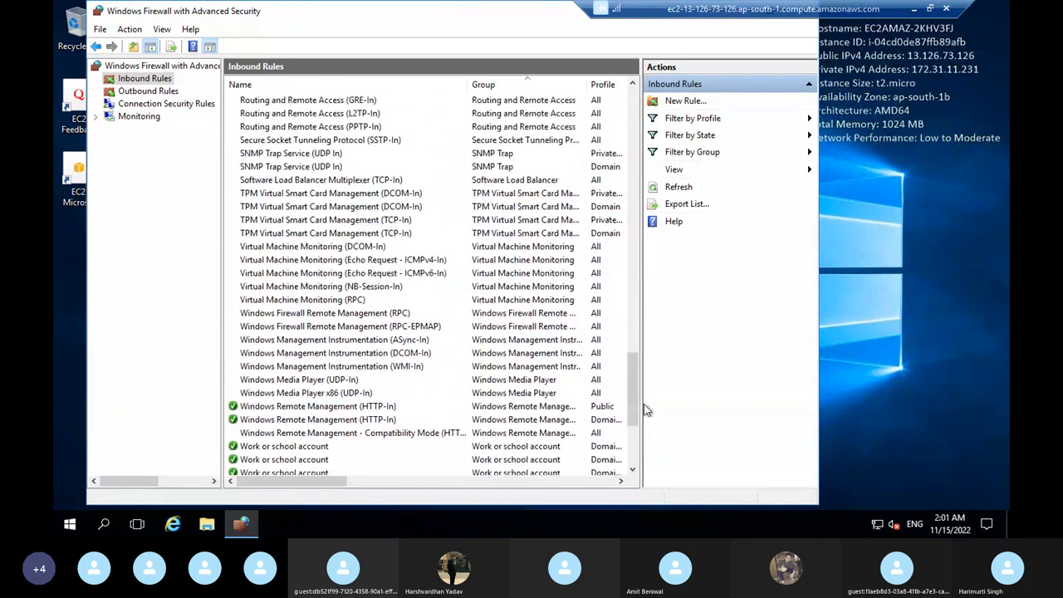
pyautogui.click(340, 263)
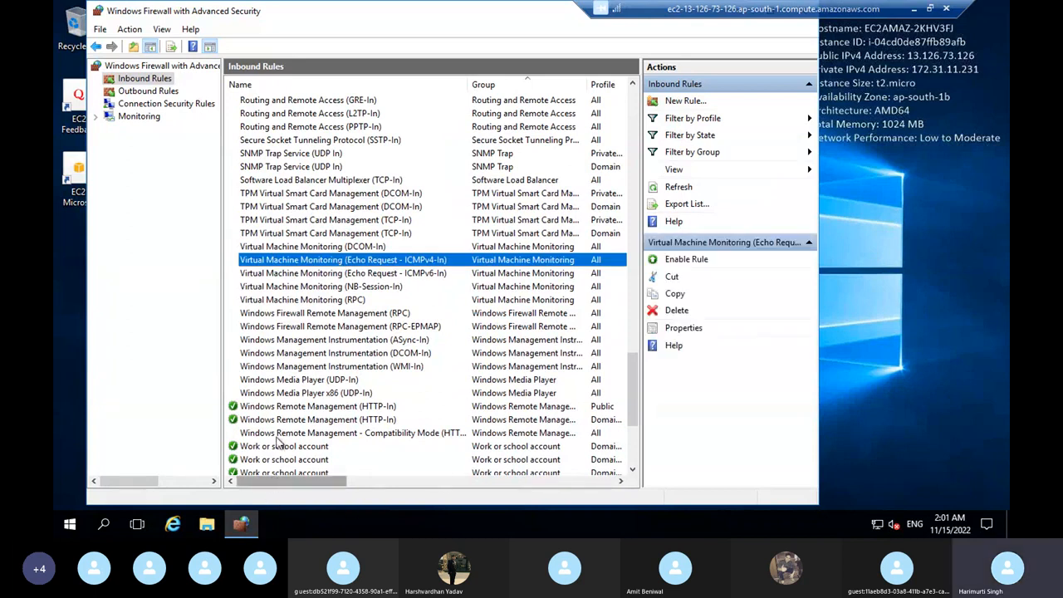
pyautogui.rightClick(352, 262)
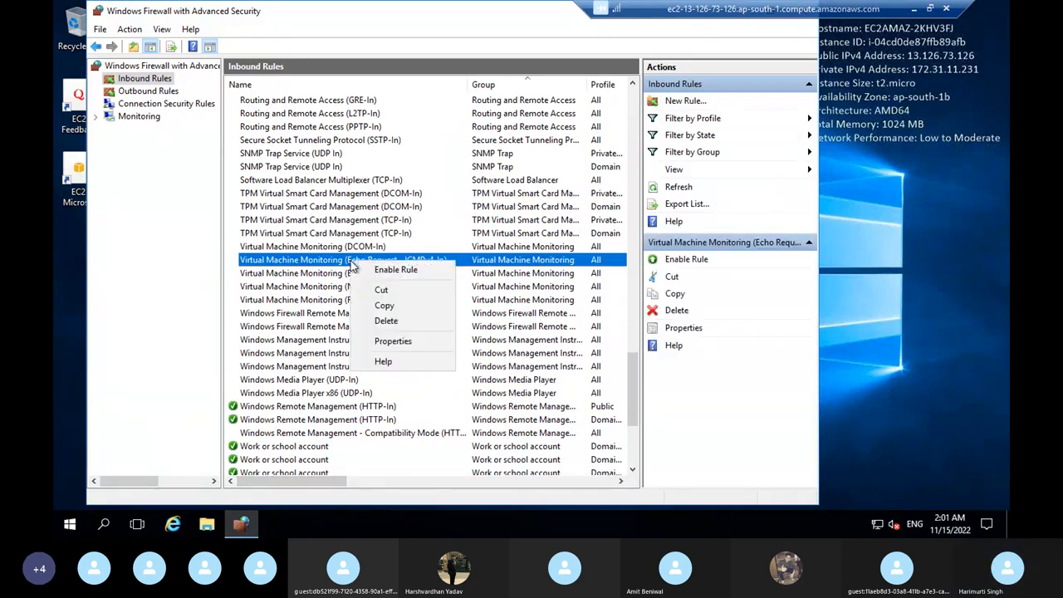
pyautogui.click(422, 271)
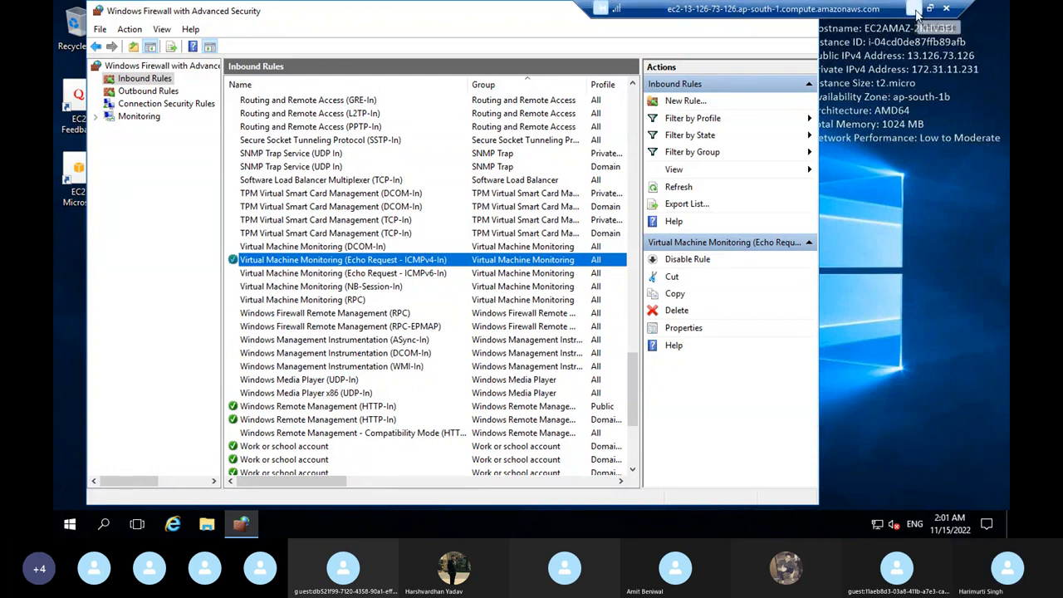
# Step: Minimize the remote session and ping 13.126.73.126 again from the local Command Prompt
pyautogui.click(914, 10)
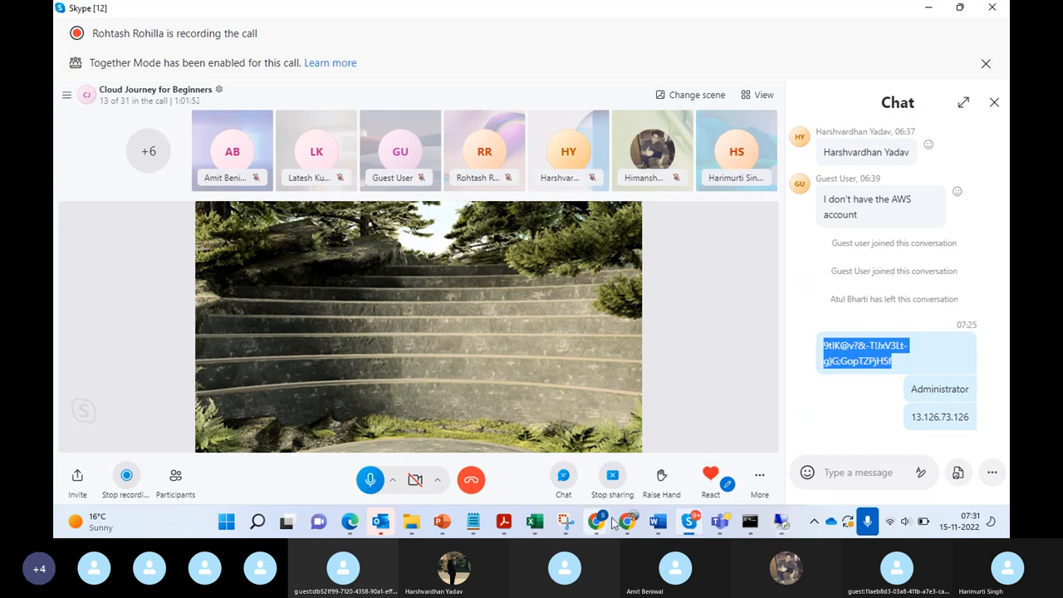
pyautogui.click(750, 522)
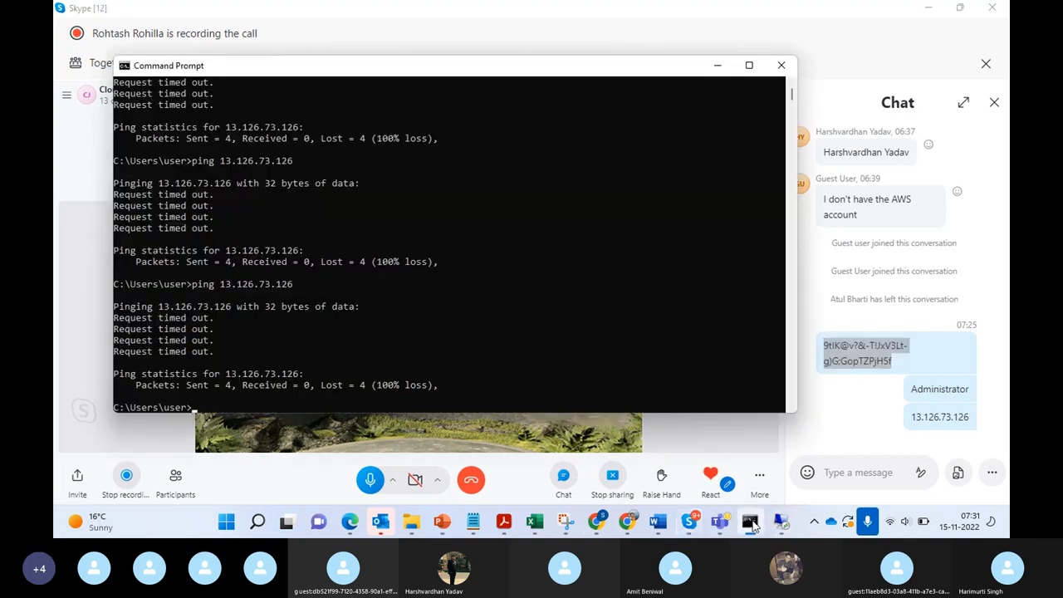
pyautogui.press('Up')
pyautogui.press('Return')
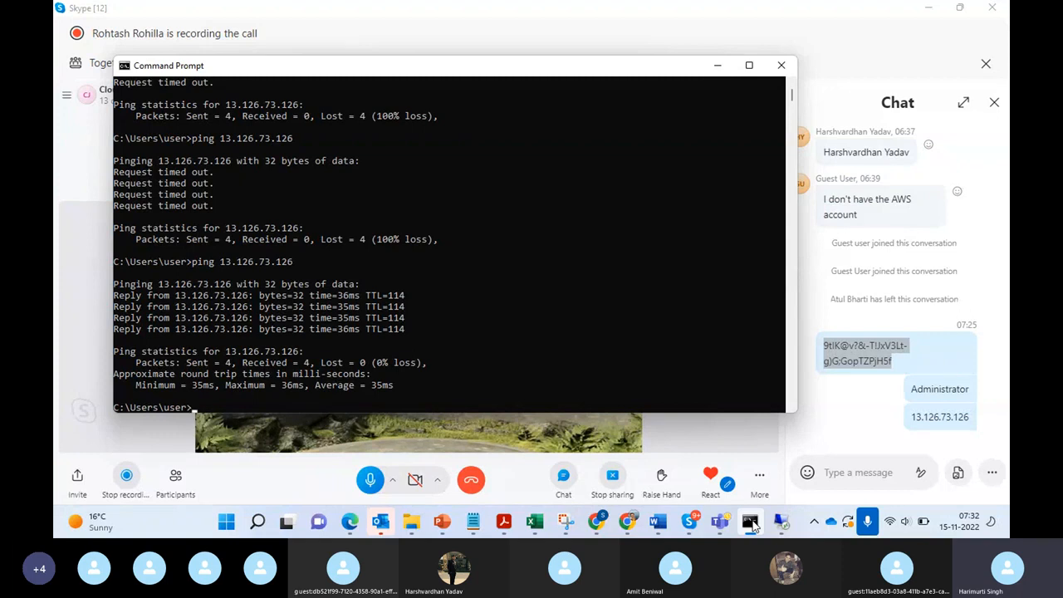
pyautogui.click(908, 111)
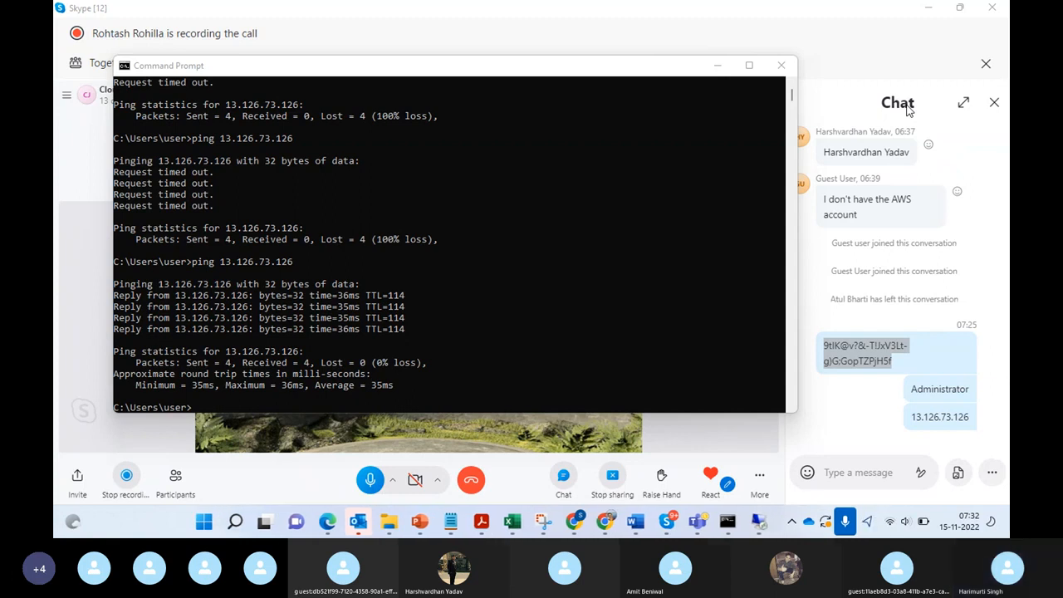
pyautogui.click(719, 67)
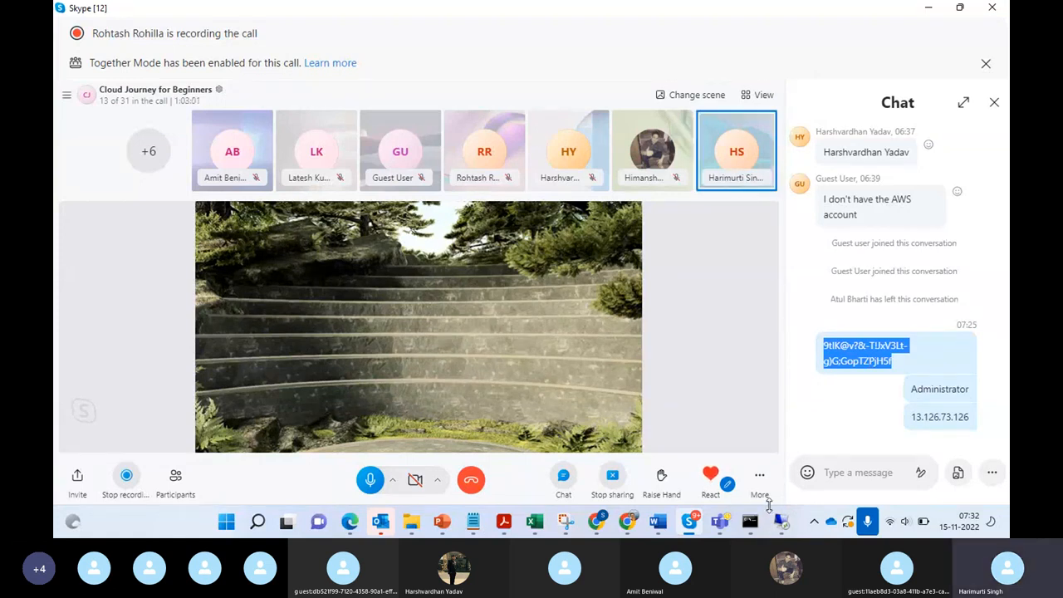
# Step: Revisit the remote instance's firewall inbound rules and return to the security group's inbound rules in the EC2 console
pyautogui.click(691, 522)
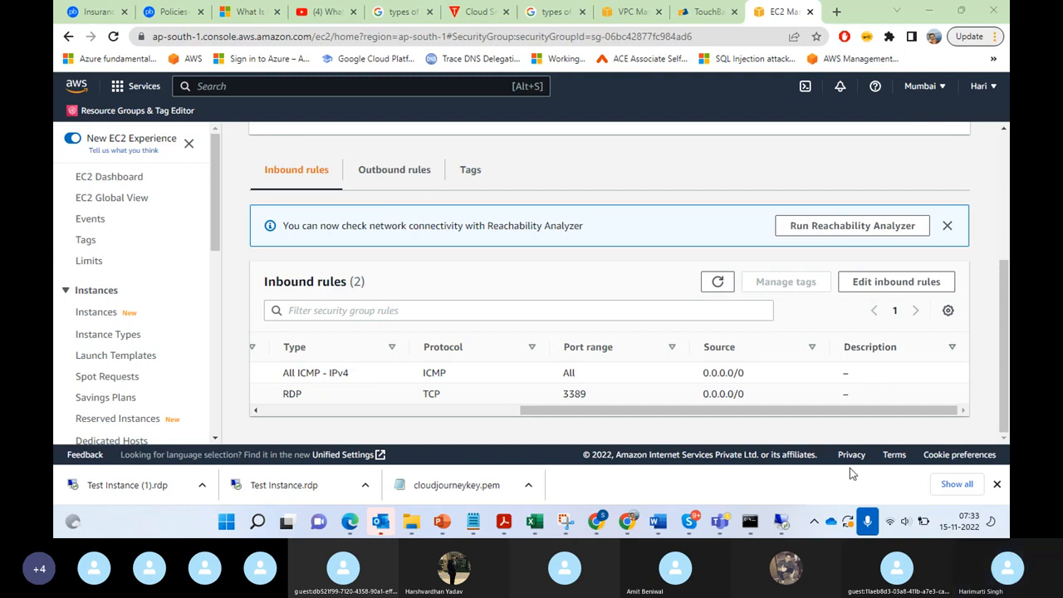
pyautogui.click(779, 522)
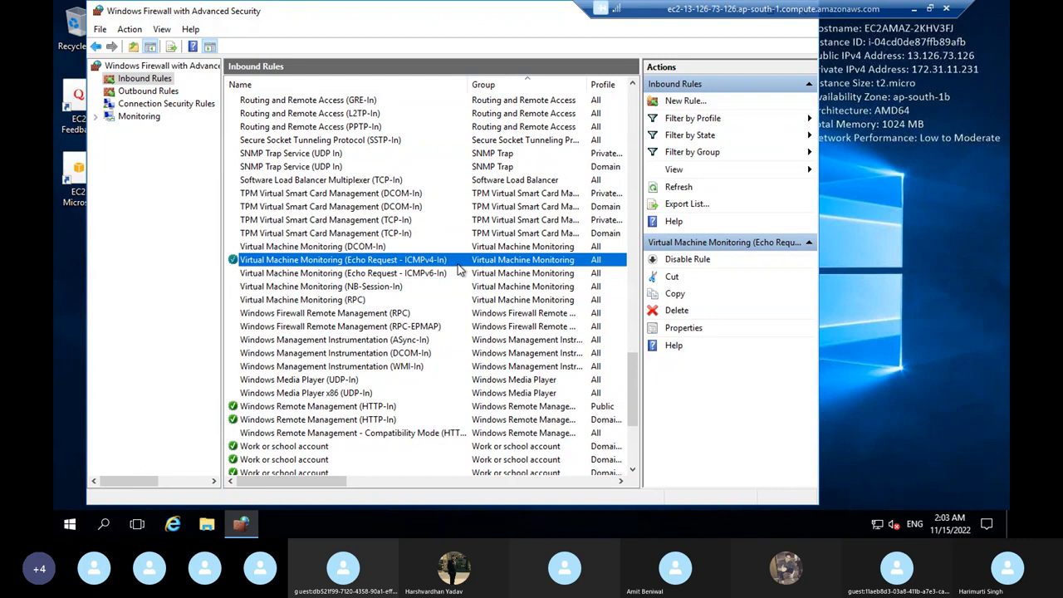
pyautogui.click(912, 10)
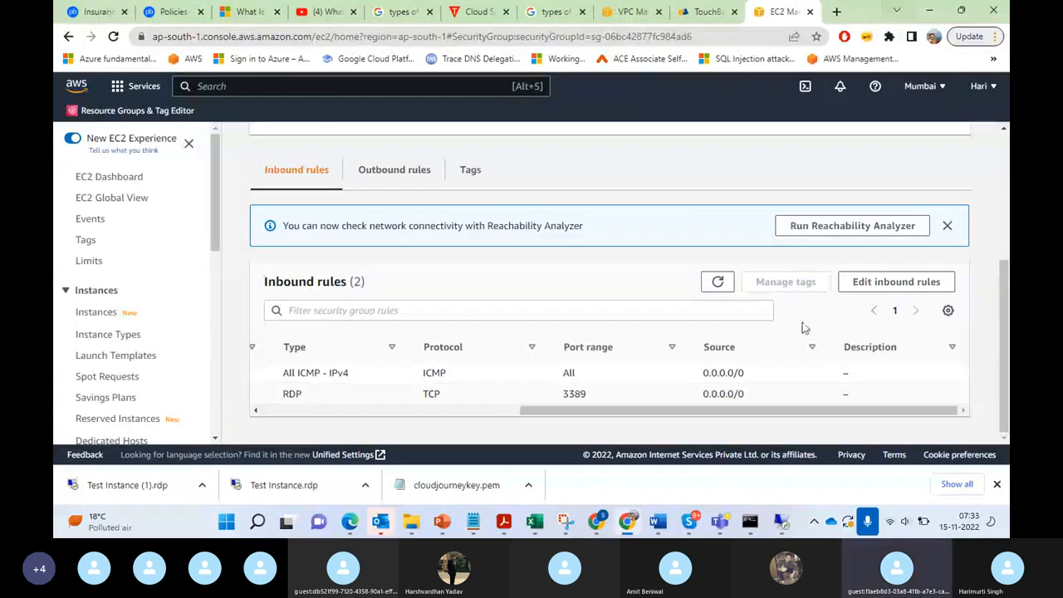
# Step: Switch to Skype, look back through the call chat to the shared Journey to Cloud presentation, and return to the latest messages
pyautogui.click(688, 523)
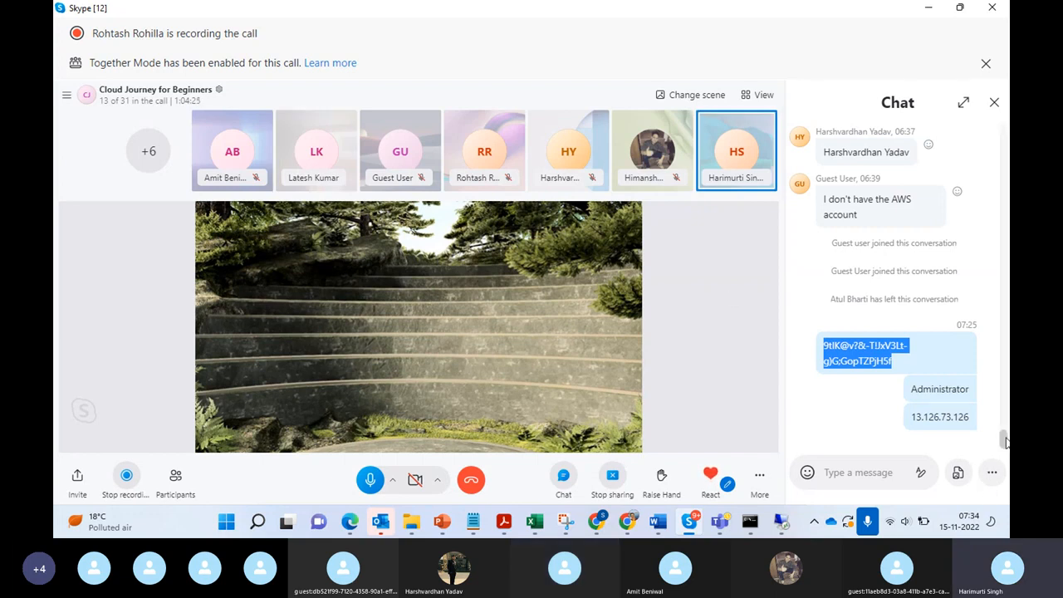
pyautogui.moveTo(1005, 437); pyautogui.dragTo(1004, 327)
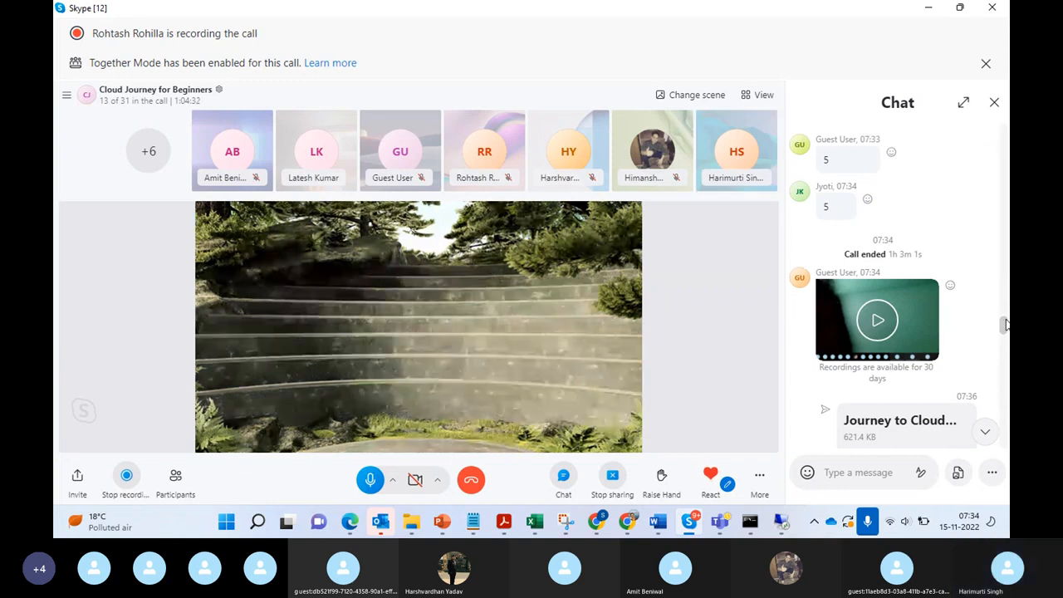
pyautogui.moveTo(1006, 320); pyautogui.dragTo(1006, 331)
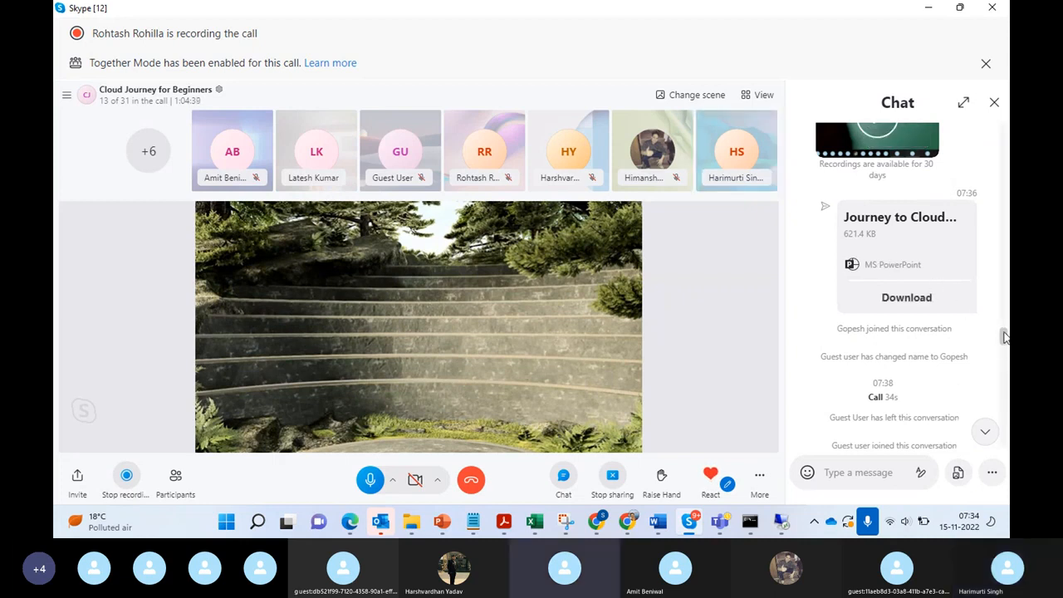
pyautogui.moveTo(1004, 336); pyautogui.dragTo(1010, 472)
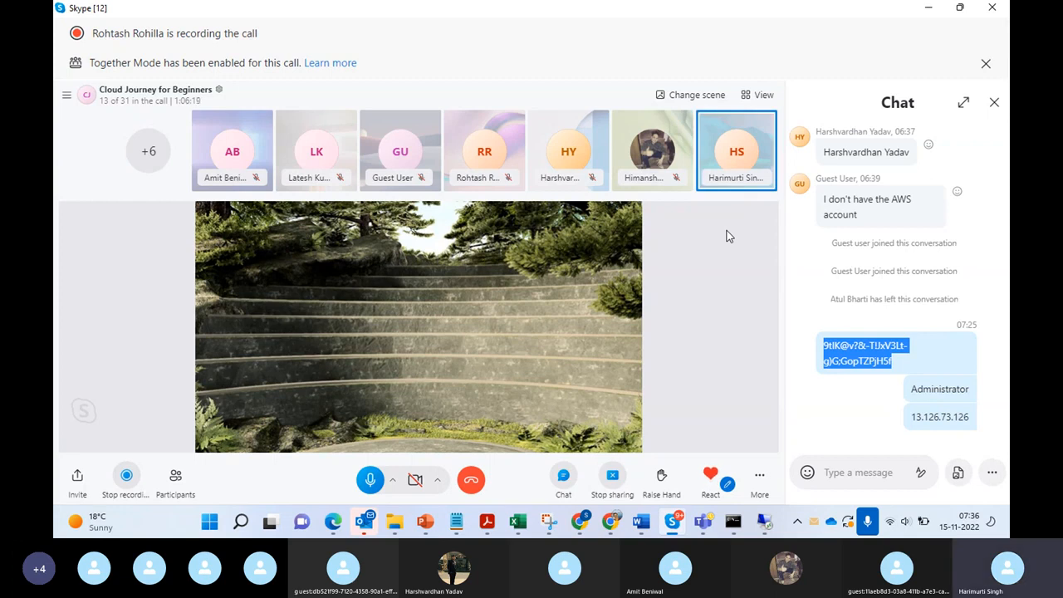
# Step: Check the list of participants in the Cloud Journey for Beginners call and end the call
pyautogui.click(147, 171)
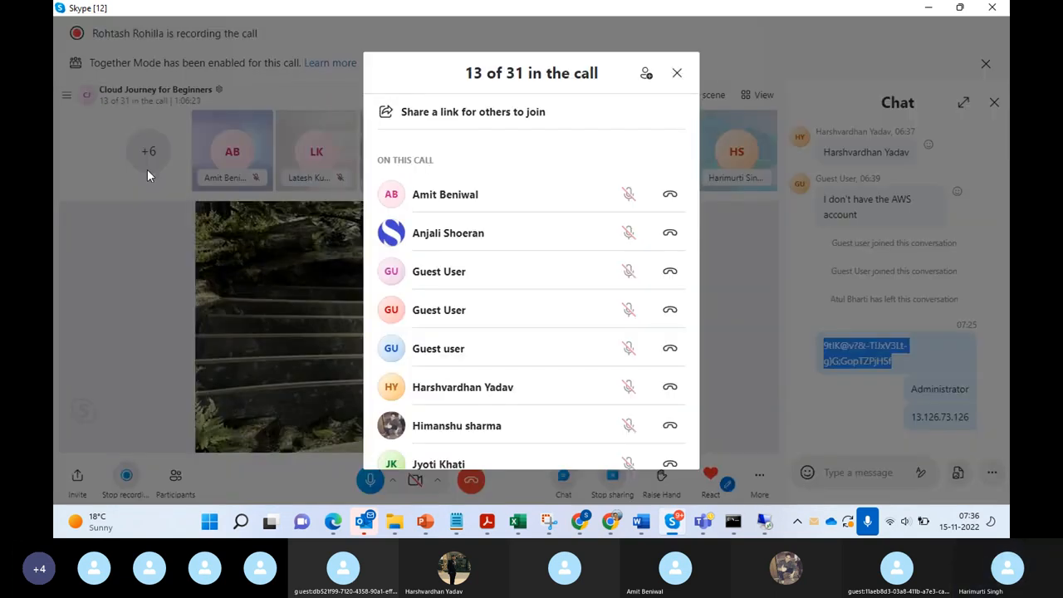
pyautogui.click(680, 72)
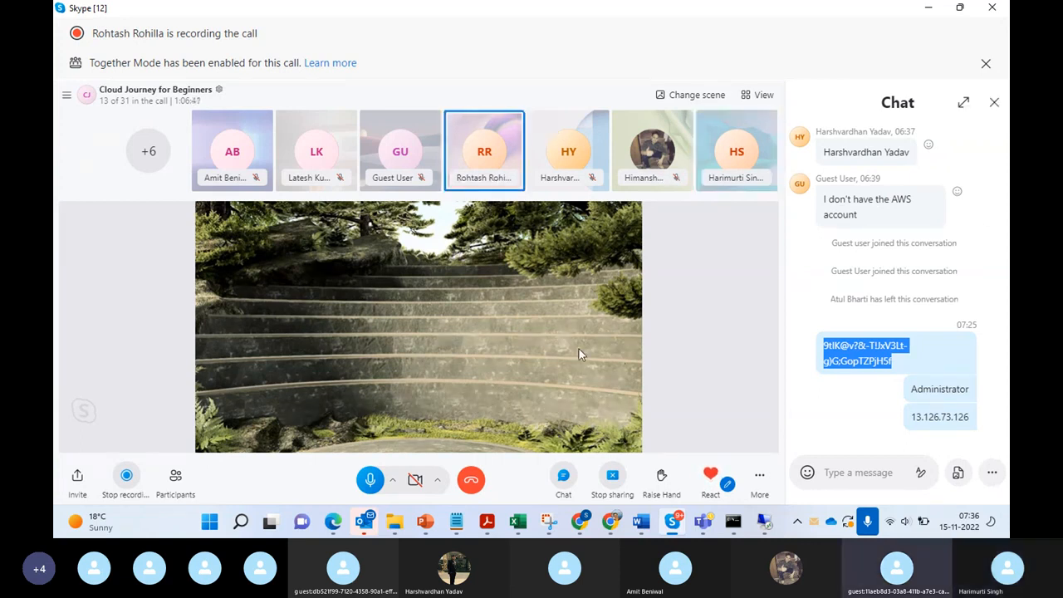
pyautogui.click(472, 481)
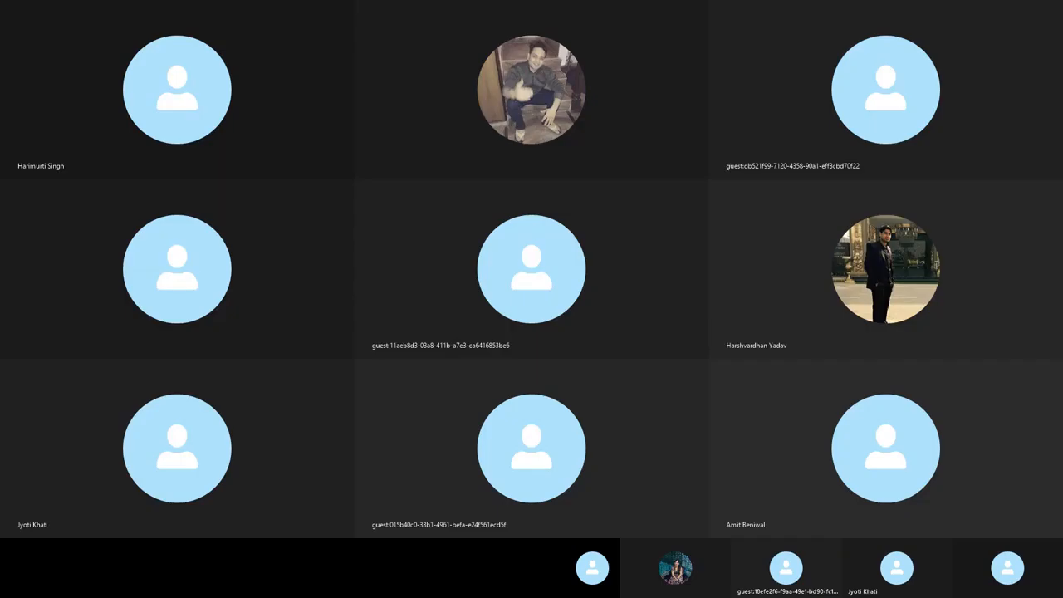